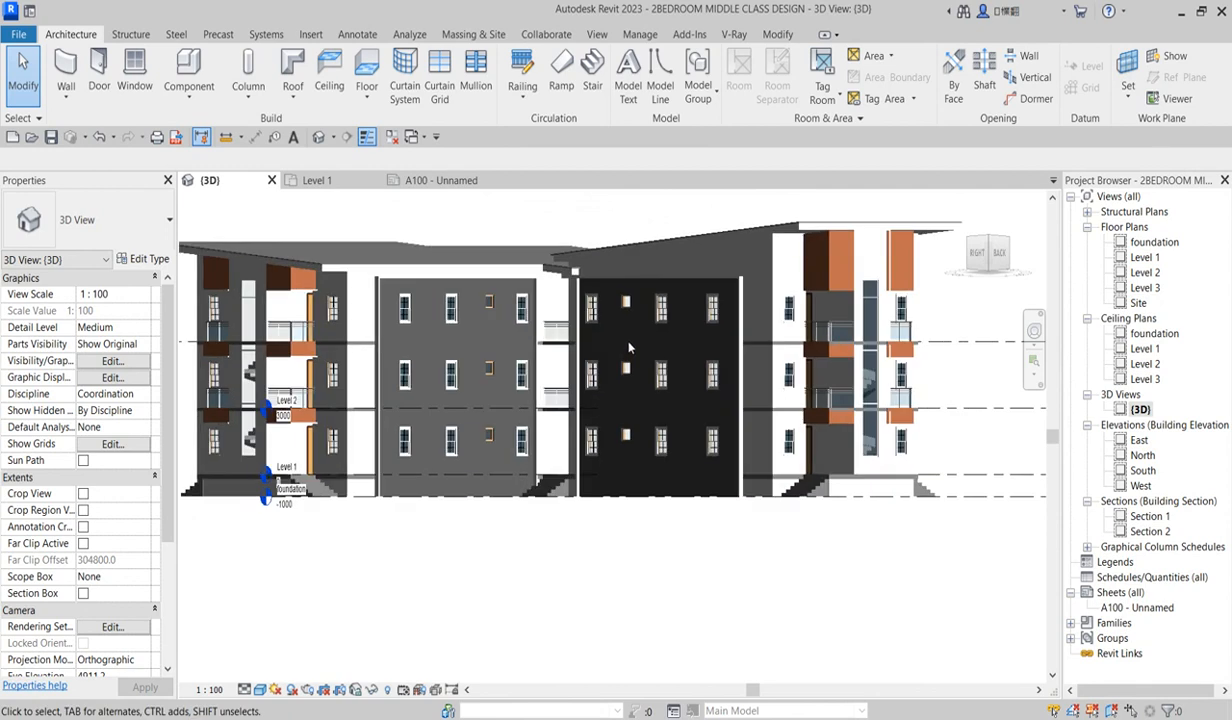
- Inspect the exterior of the three-storey building in the 3D view, ending in a view from above the right-back corner
scroll(828, 299, up, 2)
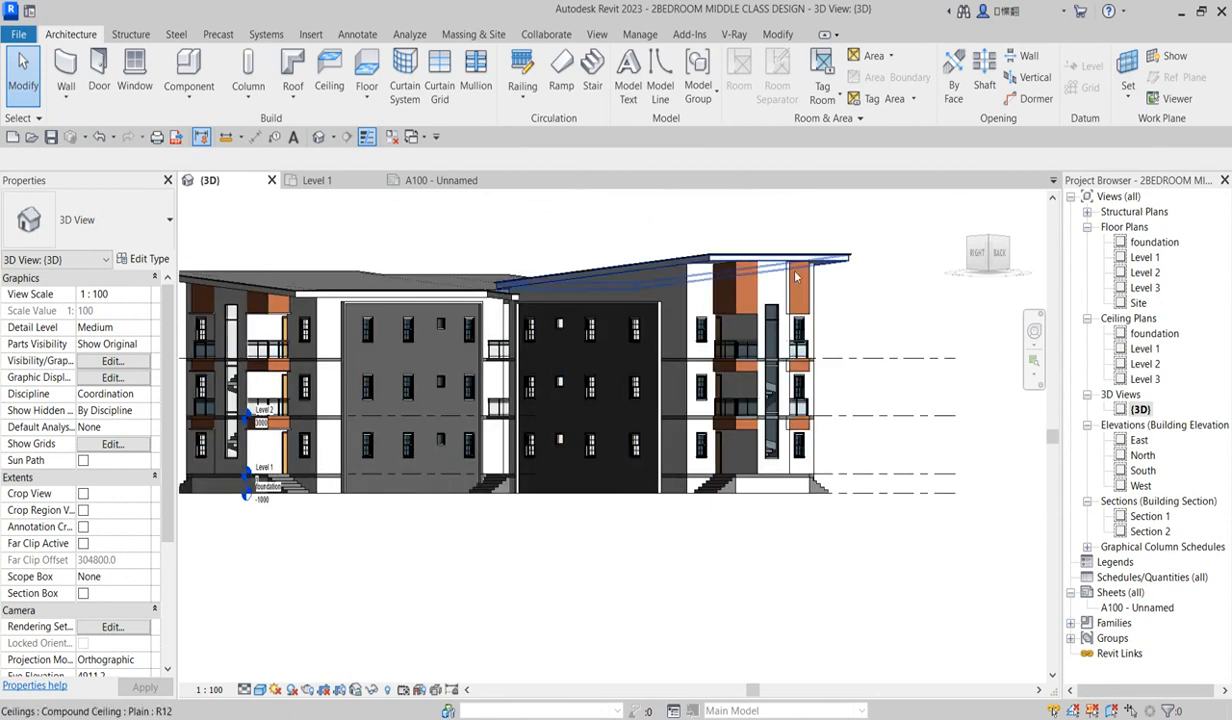
scroll(678, 283, up, 2)
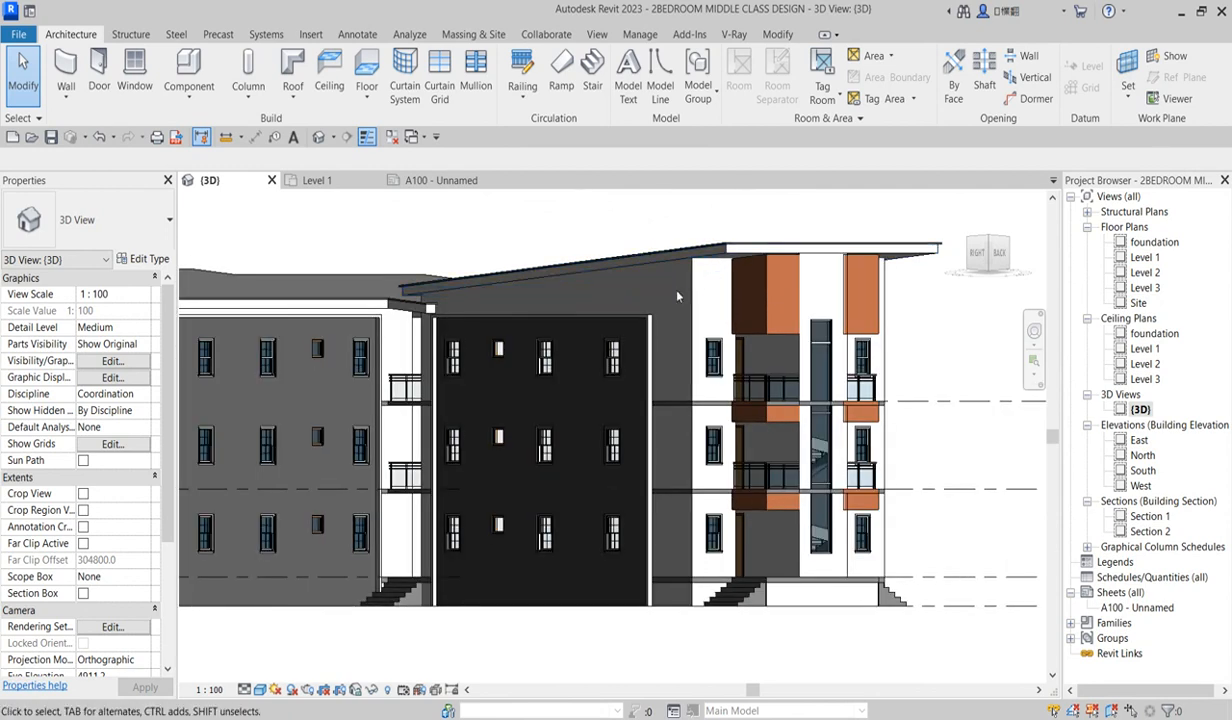
scroll(688, 321, down, 3)
scroll(386, 328, up, 2)
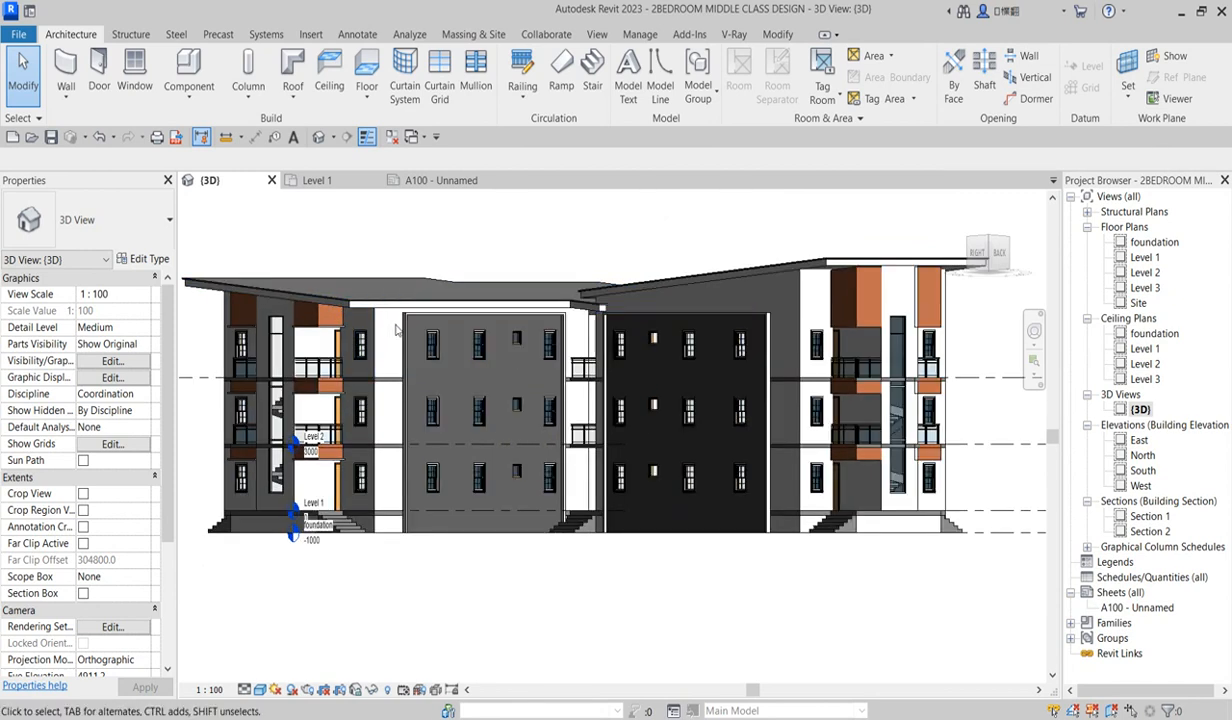
scroll(531, 487, down, 3)
scroll(360, 486, up, 2)
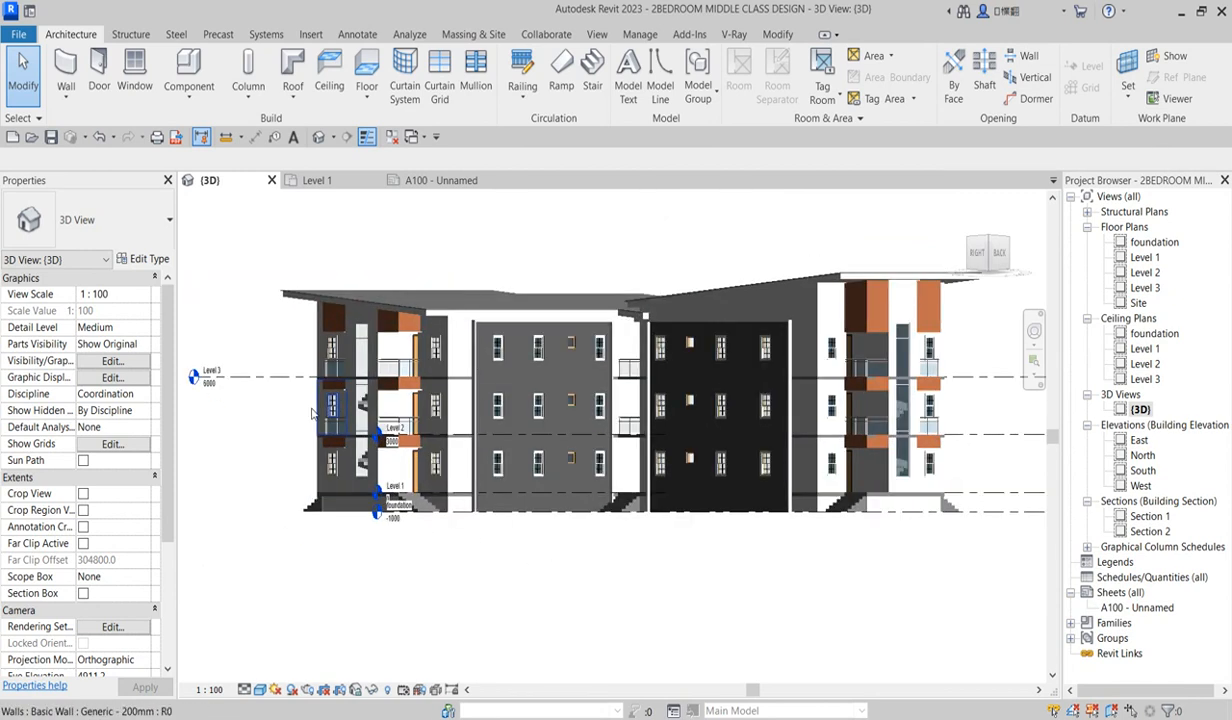
click(993, 247)
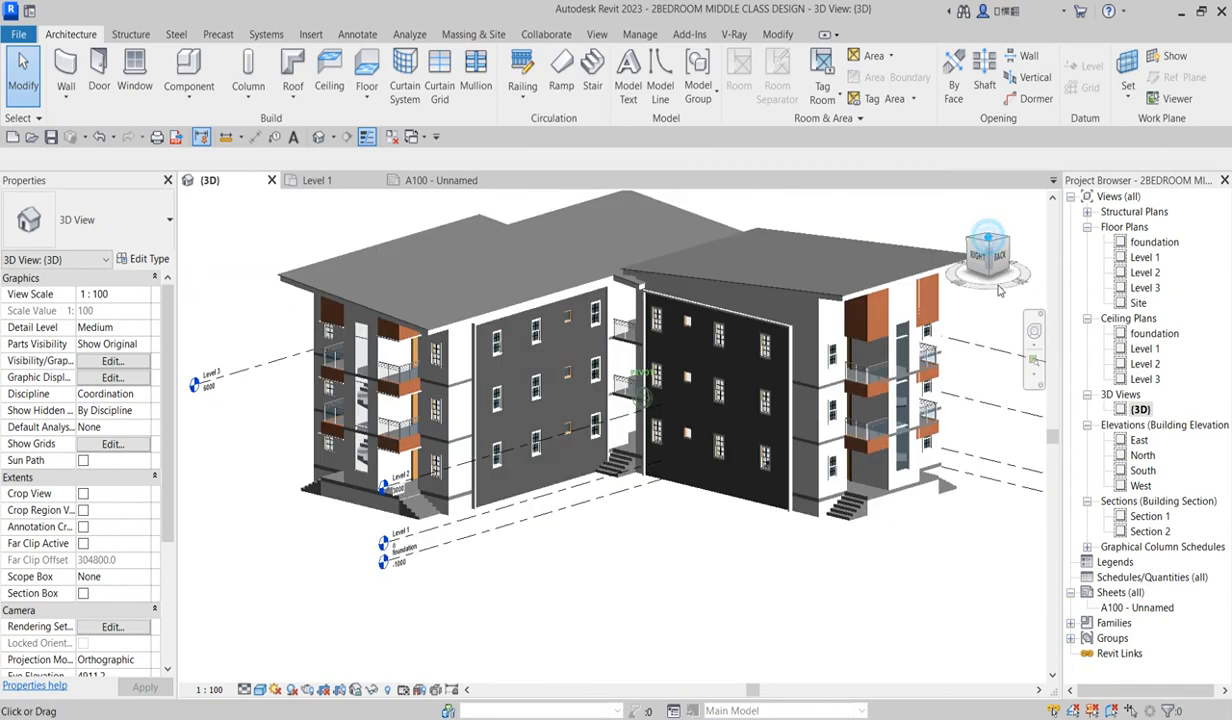
scroll(355, 445, up, 3)
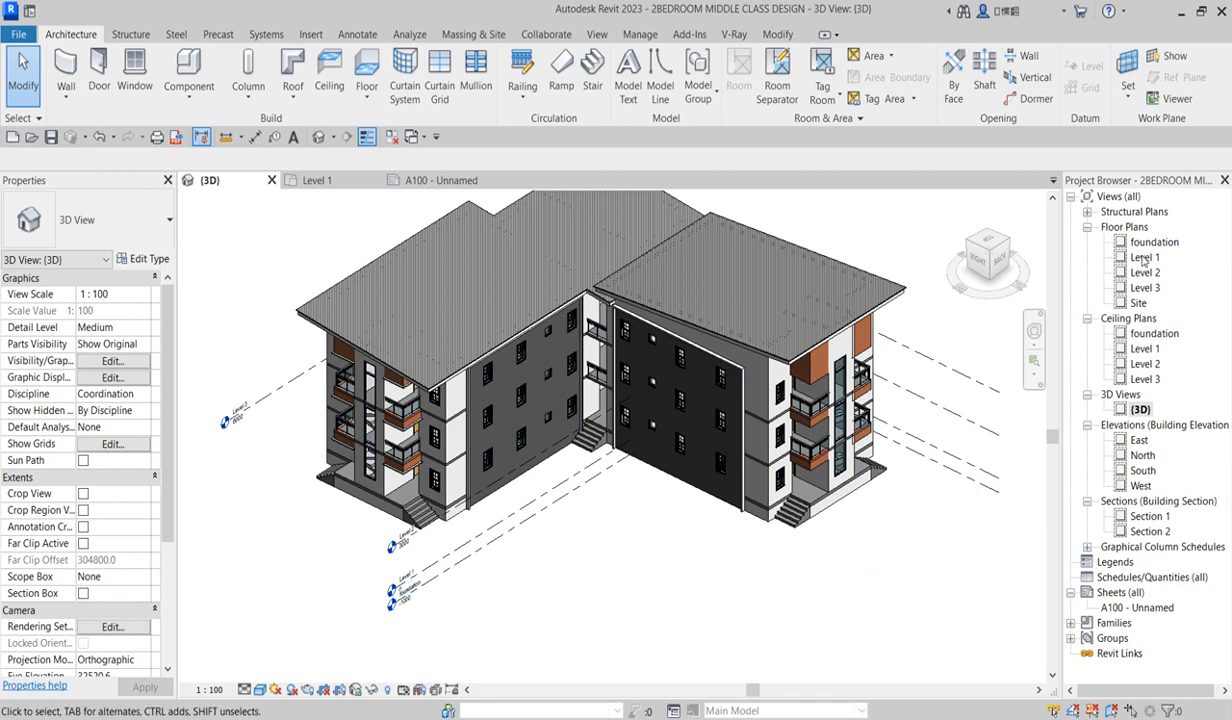
- Open the Level 1 floor plan and examine the staircases of both wings
double_click(1143, 259)
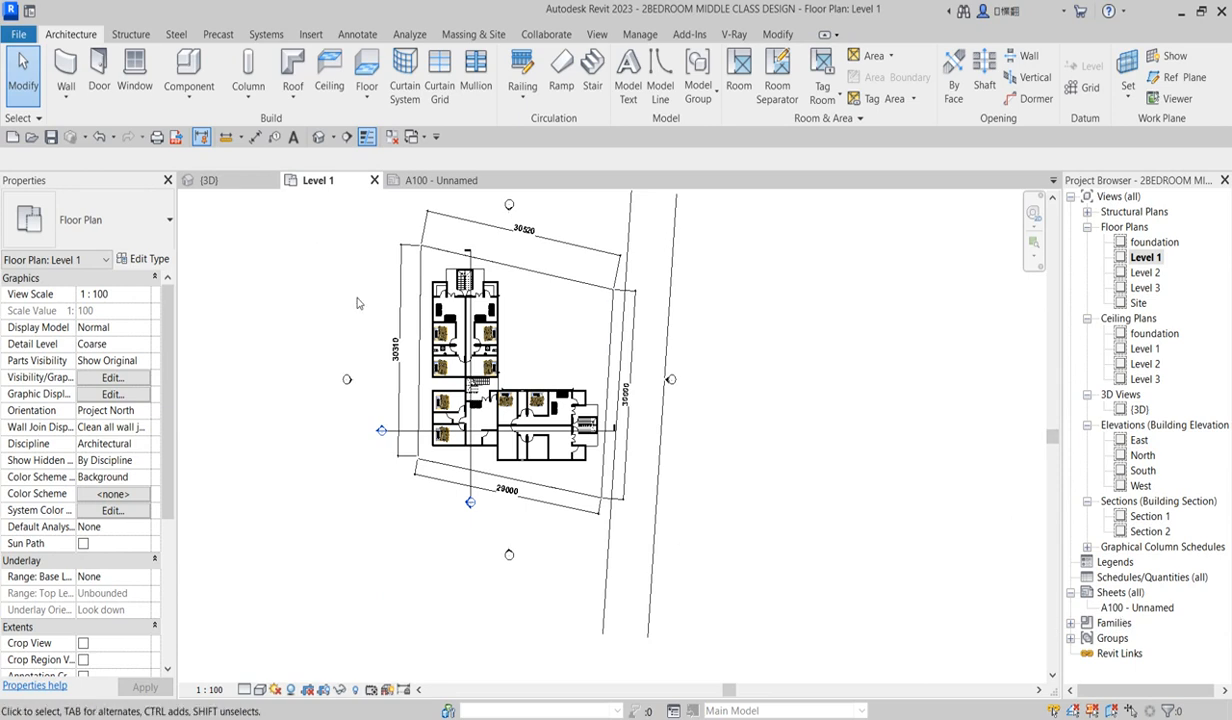
scroll(436, 281, up, 5)
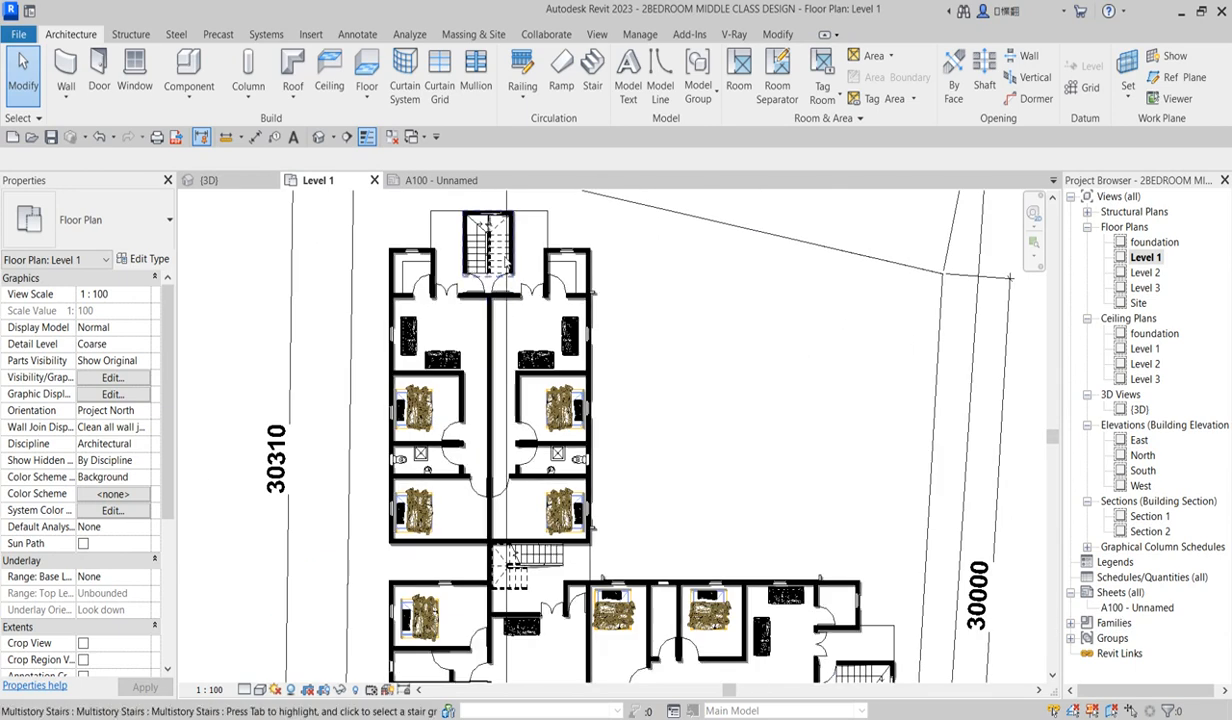
scroll(735, 492, down, 4)
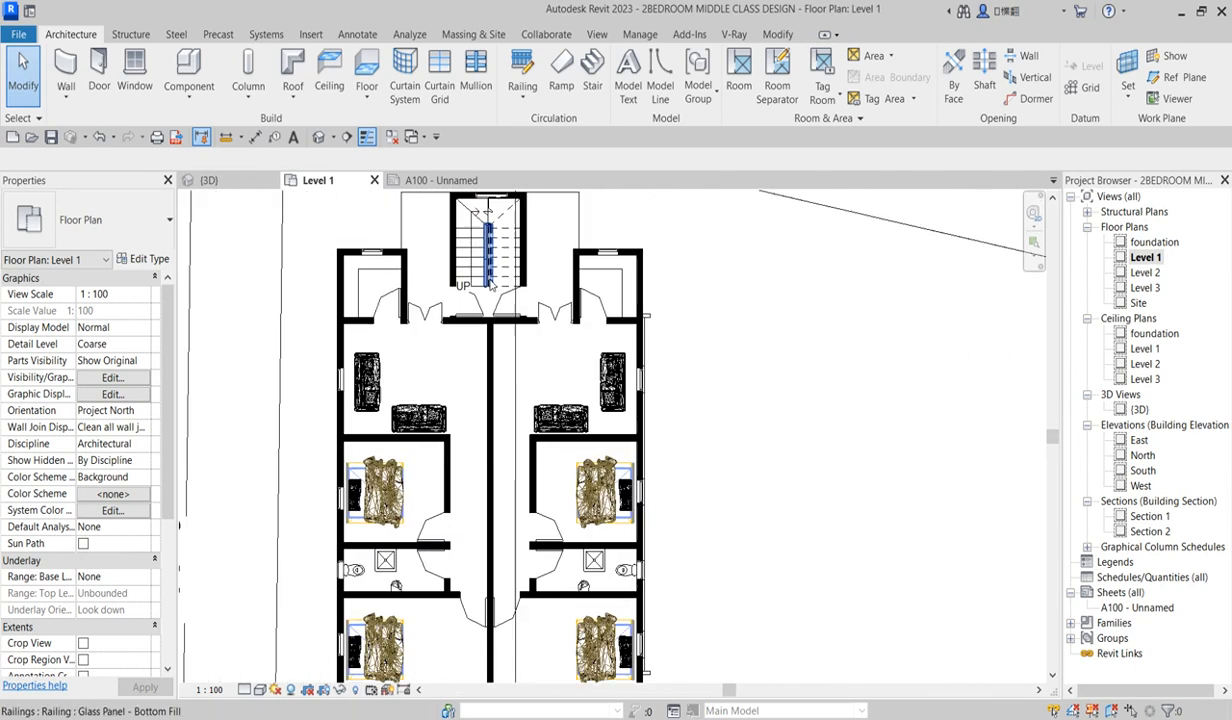
scroll(735, 492, down, 1)
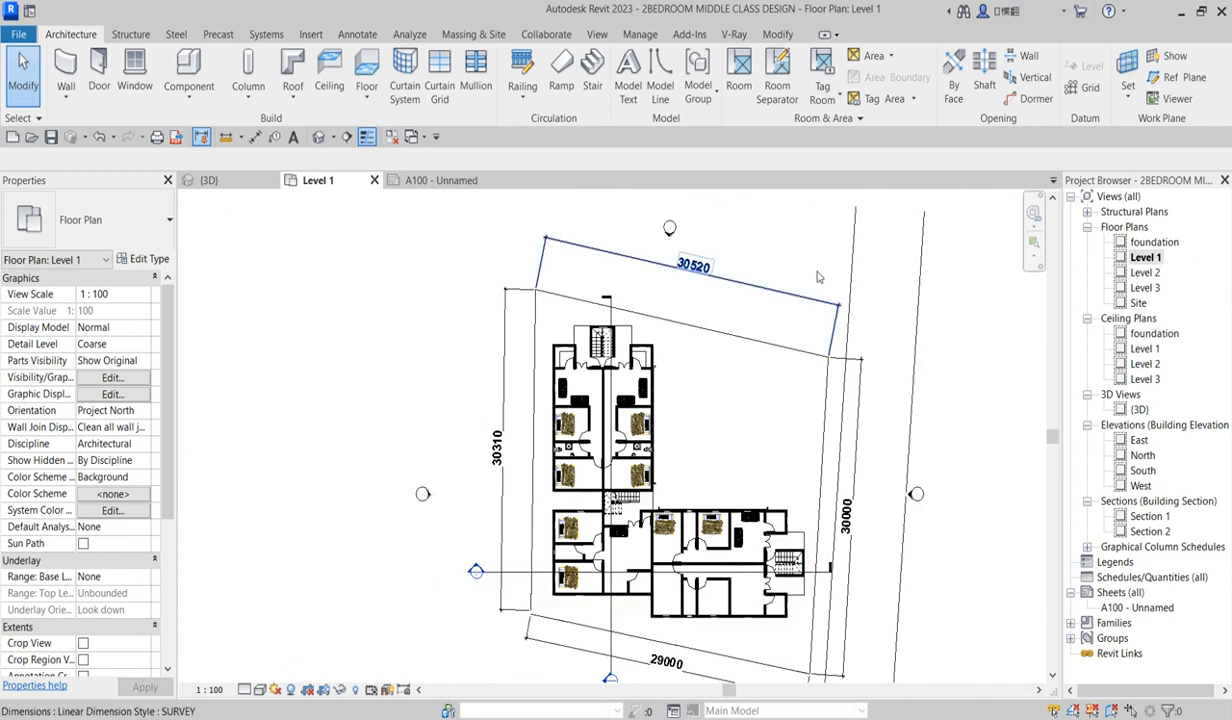
- Examine the stair tower in the 3D view and how the floors meet the stairs in Section 2
double_click(1139, 409)
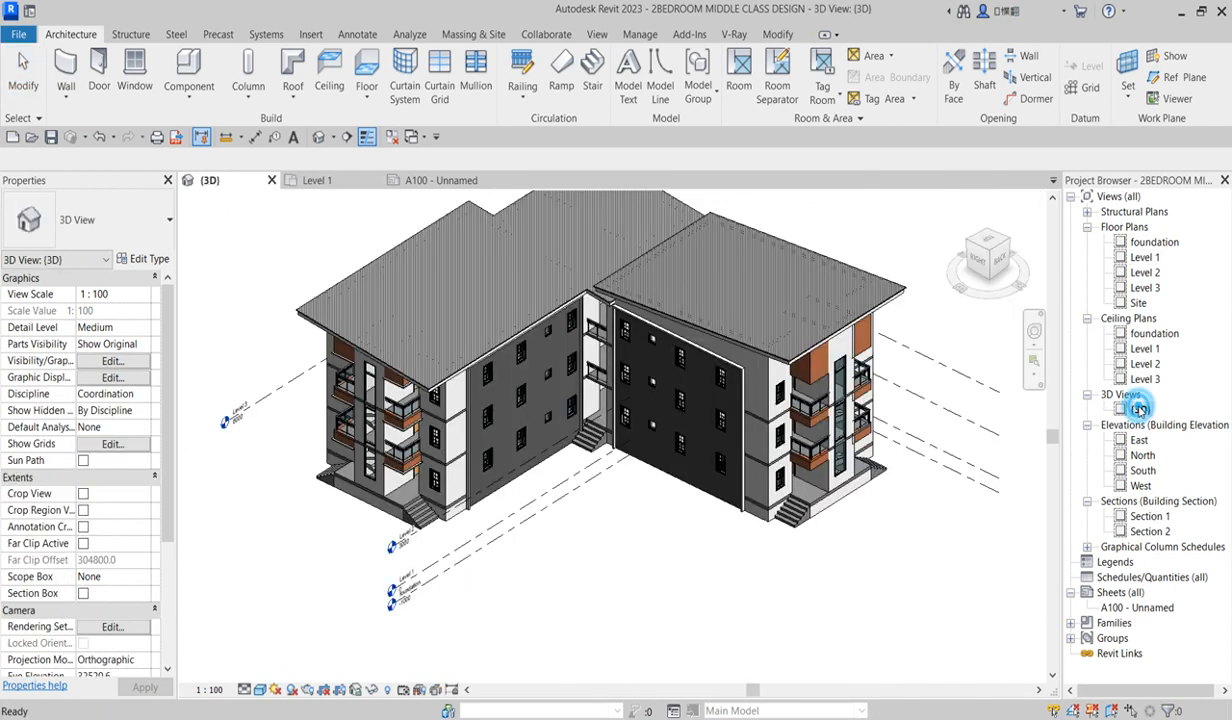
scroll(373, 412, up, 6)
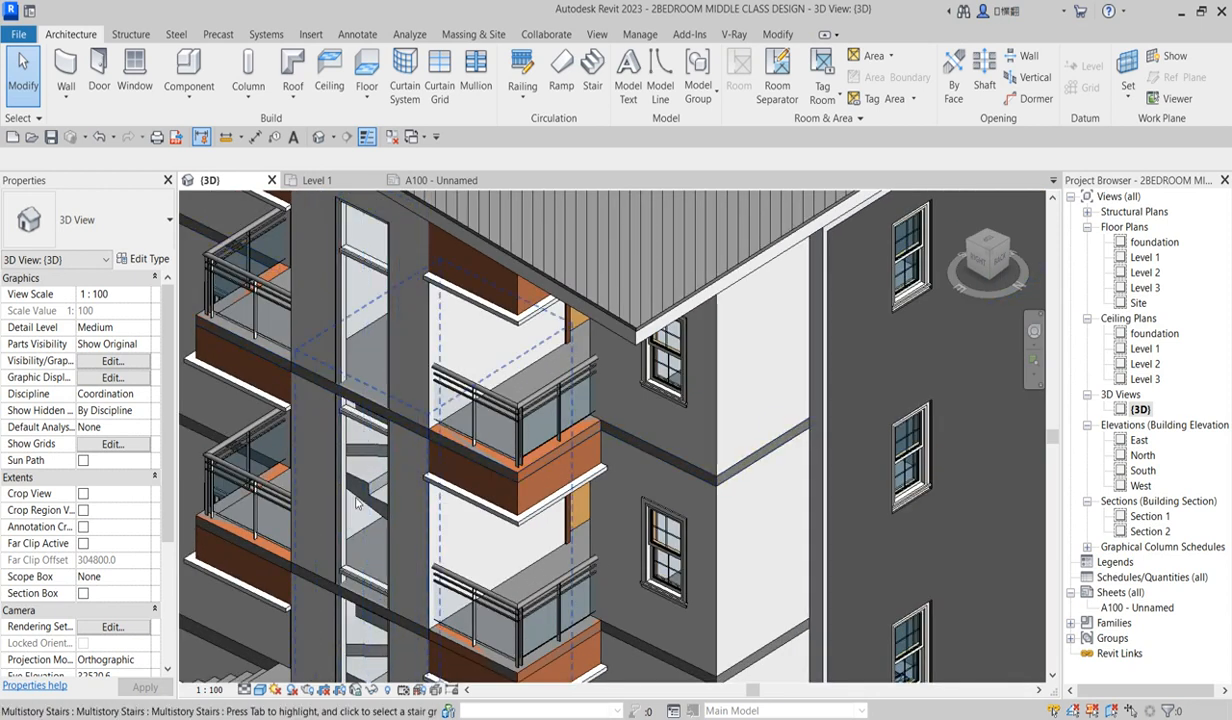
scroll(397, 600, down, 4)
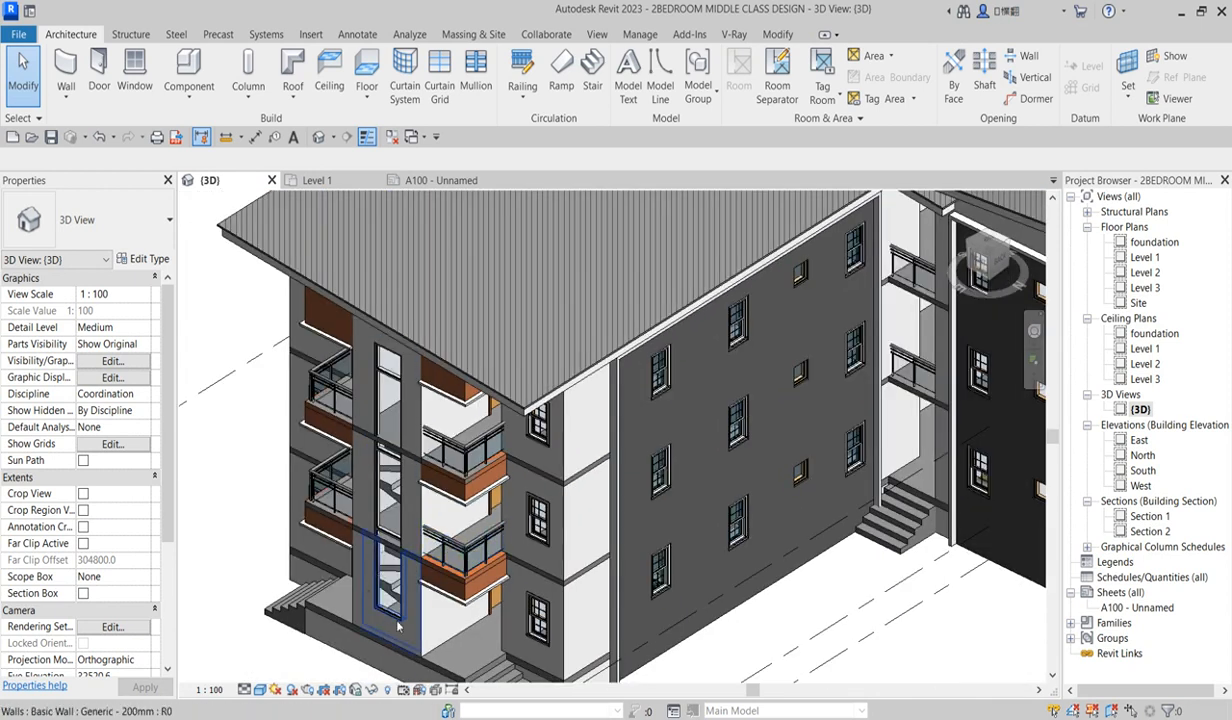
scroll(380, 615, up, 3)
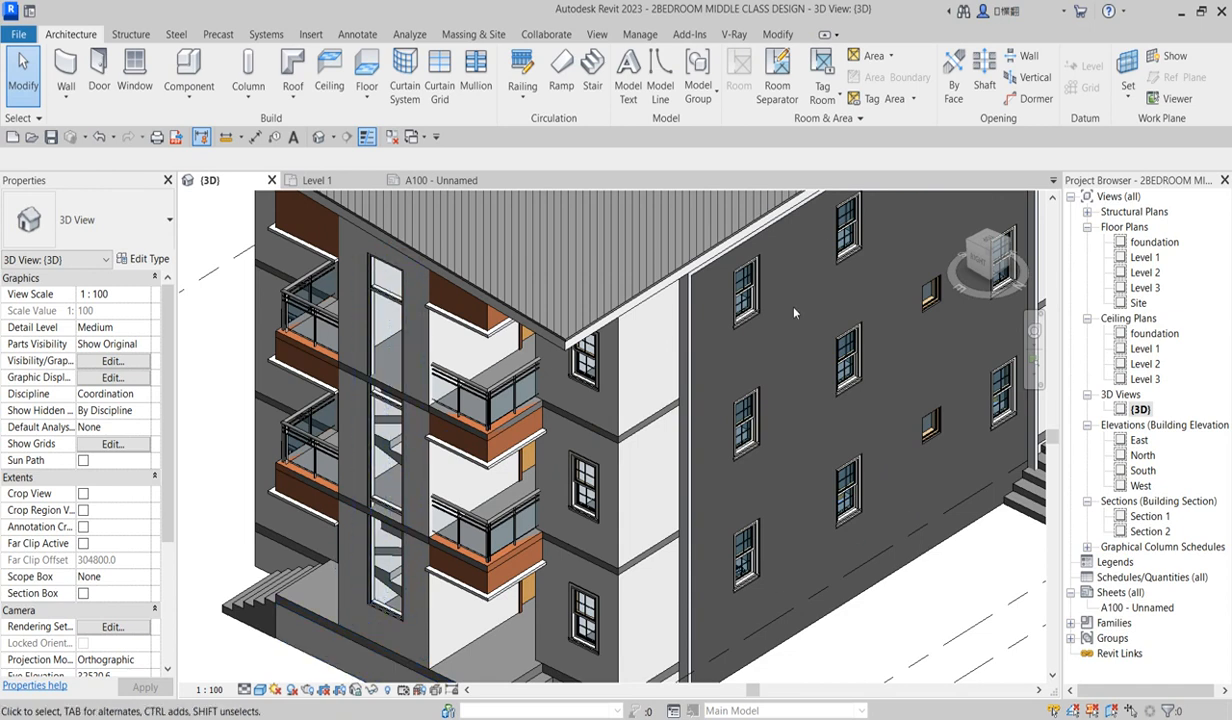
scroll(797, 307, down, 4)
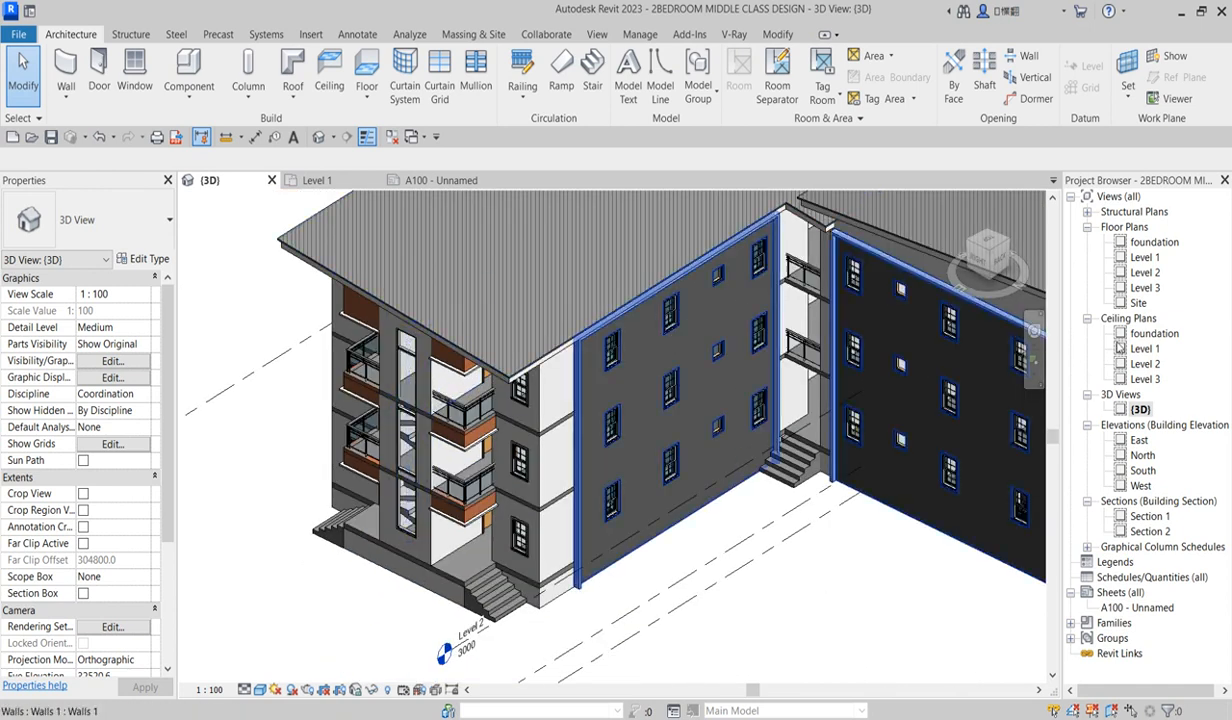
double_click(1148, 532)
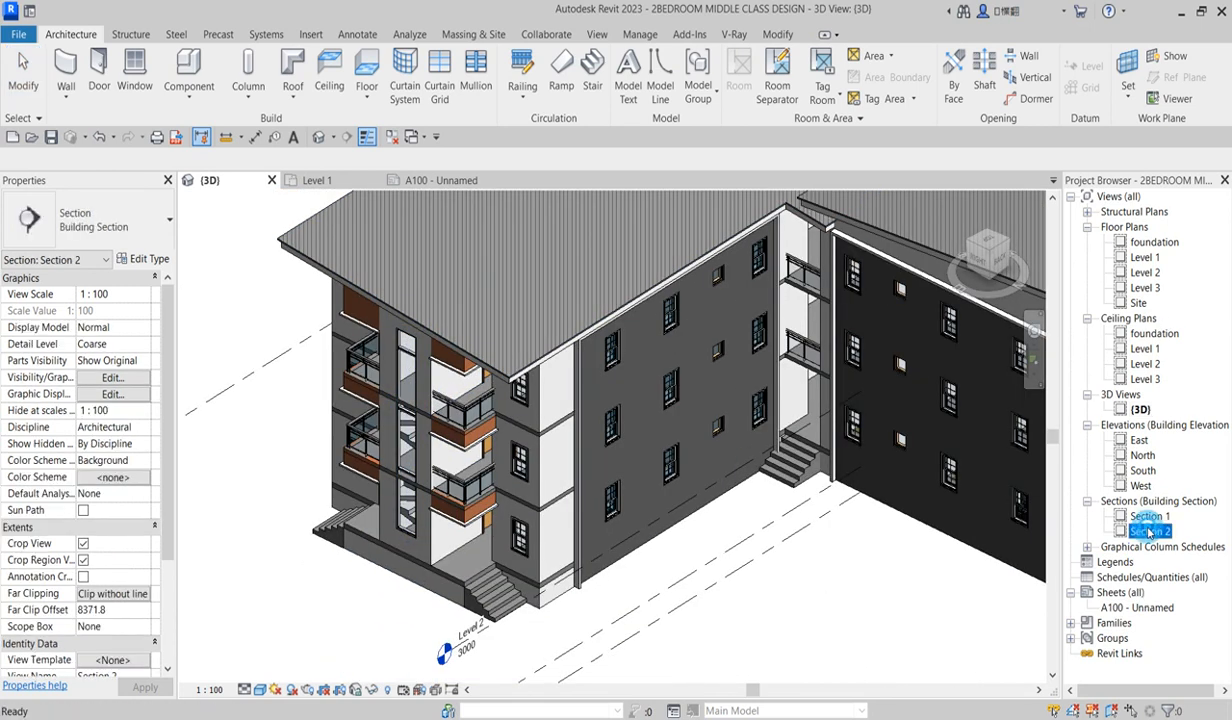
scroll(851, 492, up, 2)
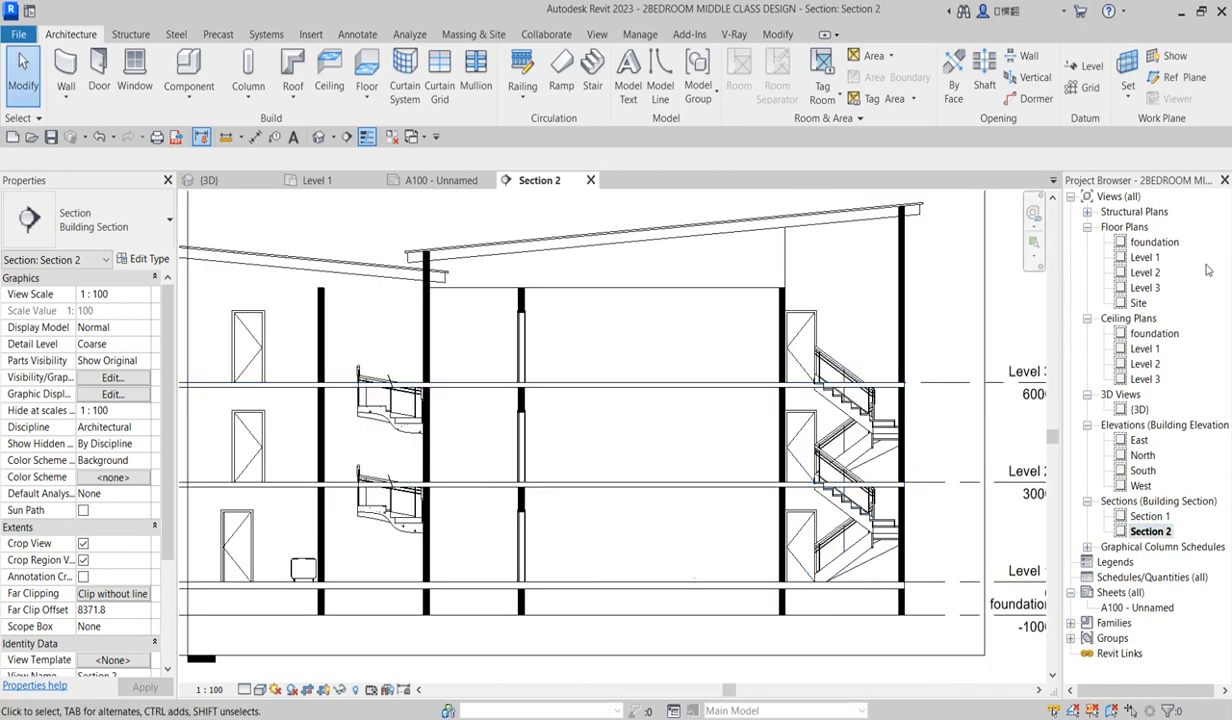
- Start a shaft opening on Level 1 and sketch a rectangular boundary along the inner wall faces of the north wing's stairwell
double_click(1145, 258)
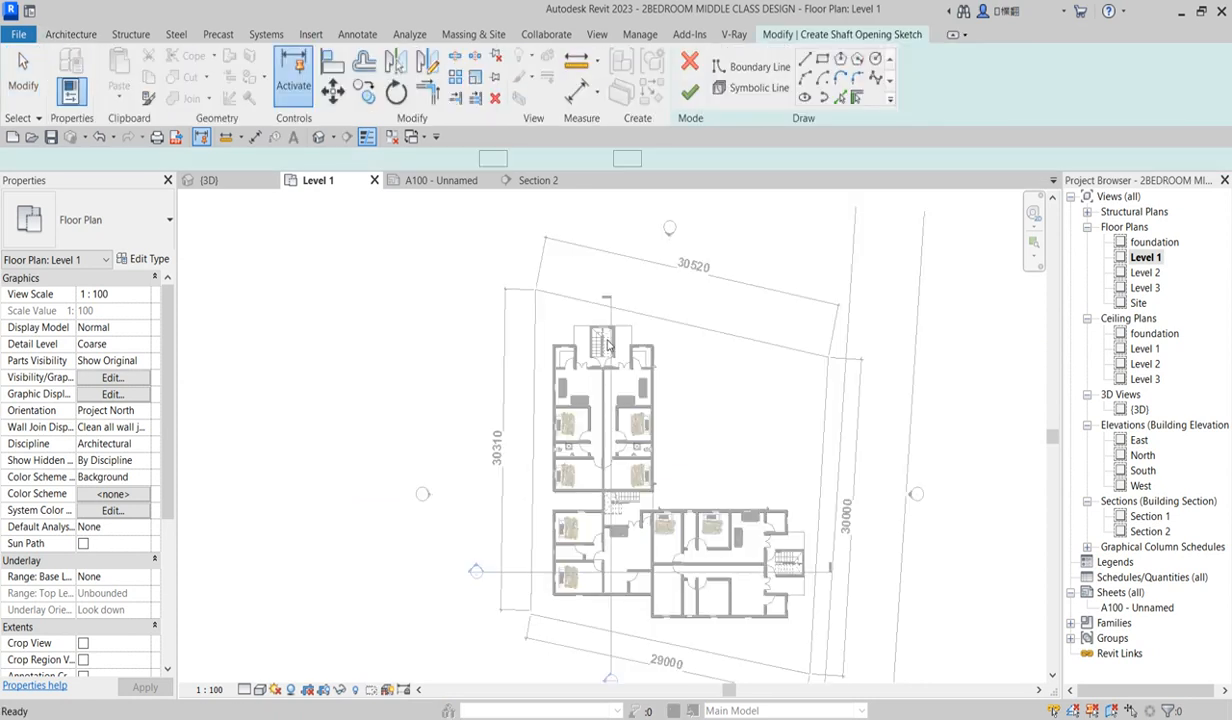
scroll(600, 345, up, 5)
scroll(613, 346, up, 3)
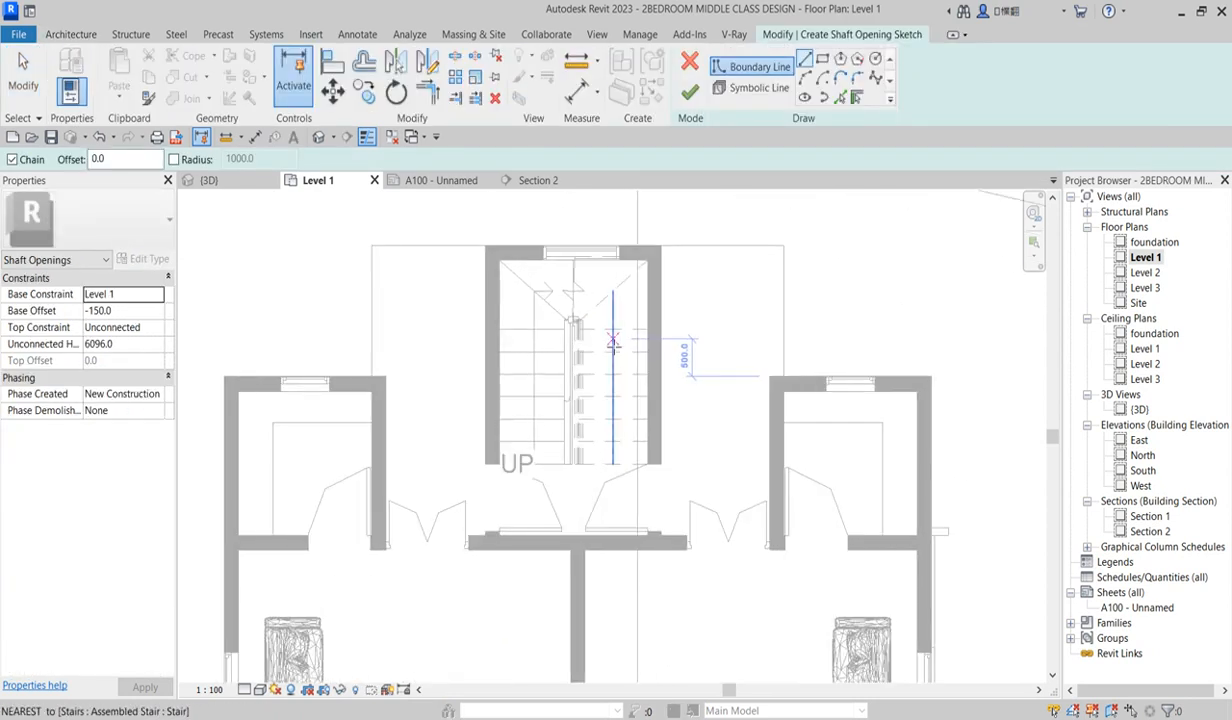
click(822, 59)
click(500, 262)
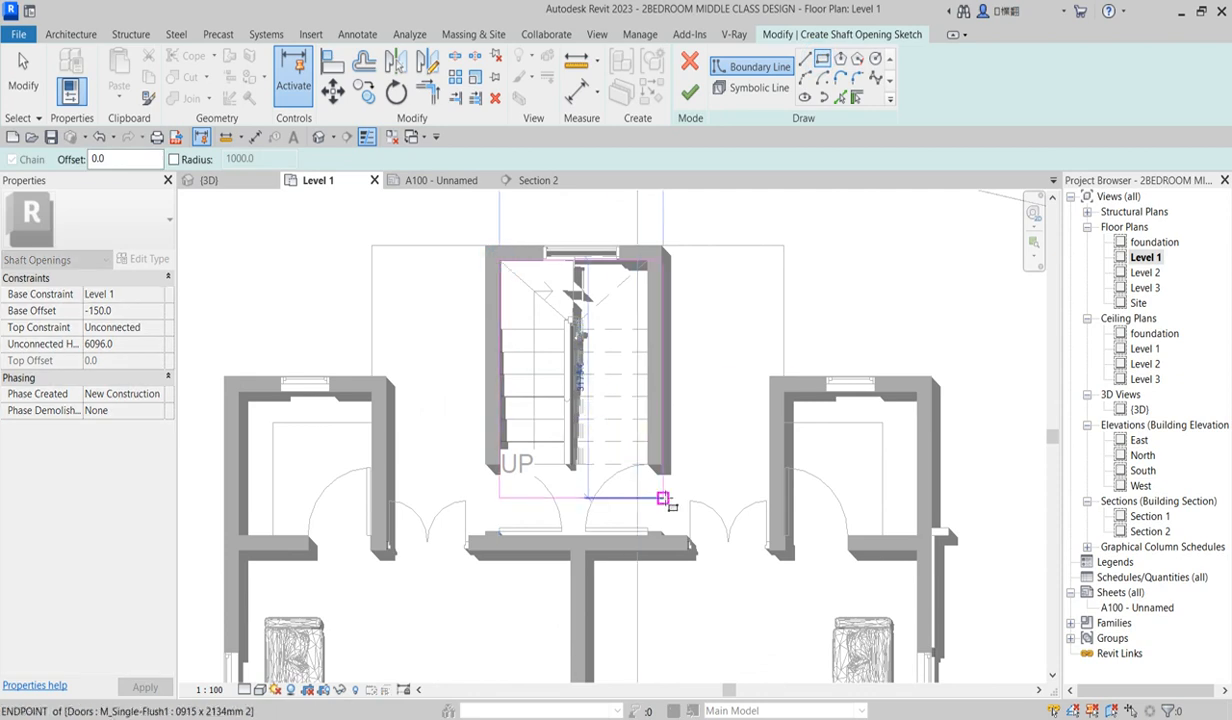
click(647, 465)
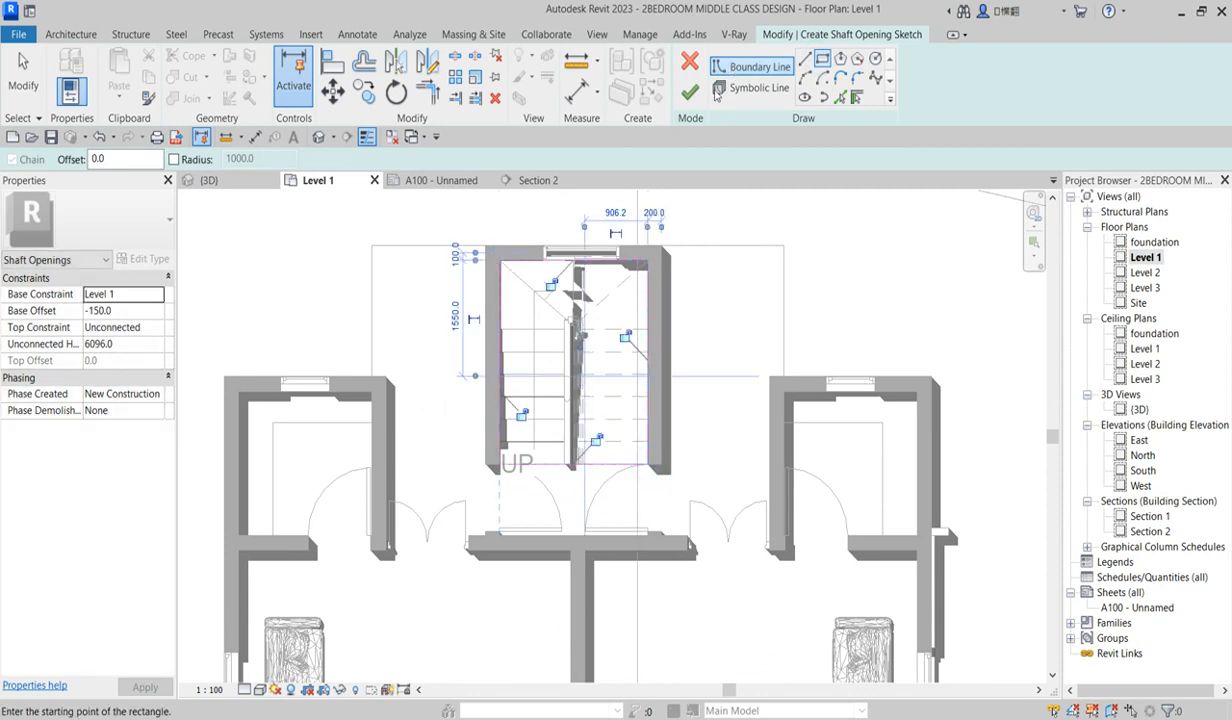
scroll(672, 204, down, 1)
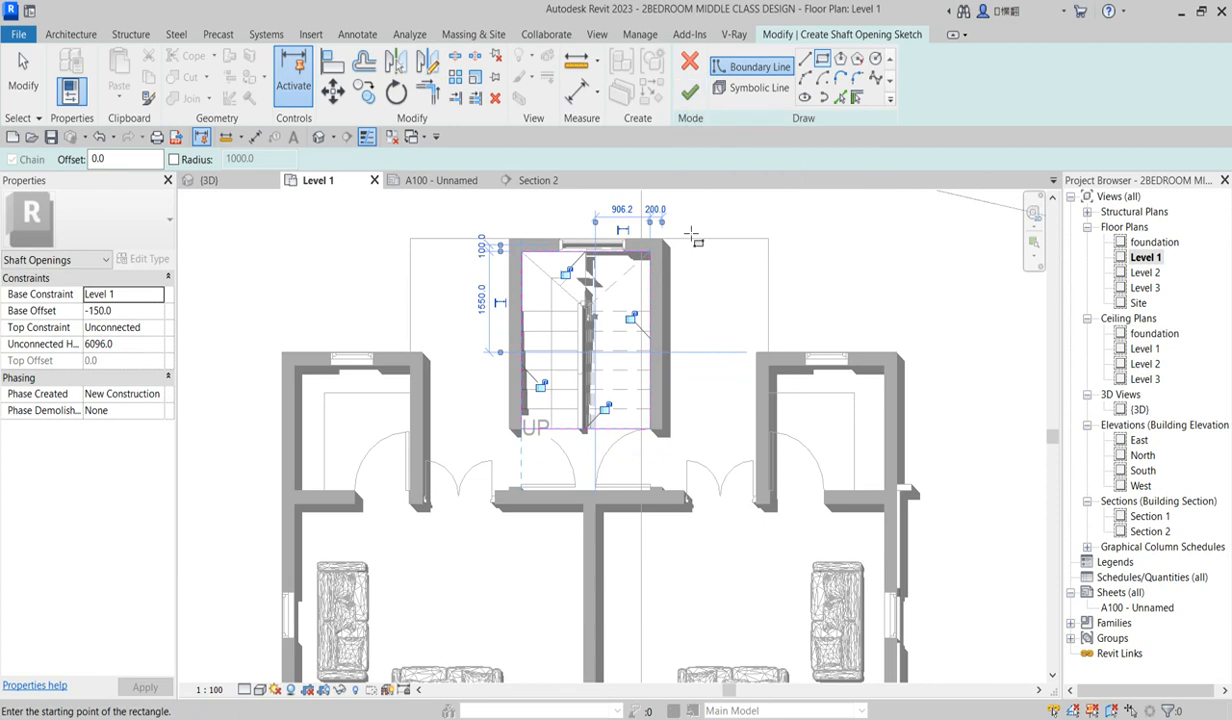
- Add a rectangular boundary of about 2722 by 2122 mm inside the east wing's stairwell and finish the shaft opening
scroll(692, 235, down, 4)
scroll(926, 500, up, 2)
scroll(921, 484, up, 5)
double_click(918, 473)
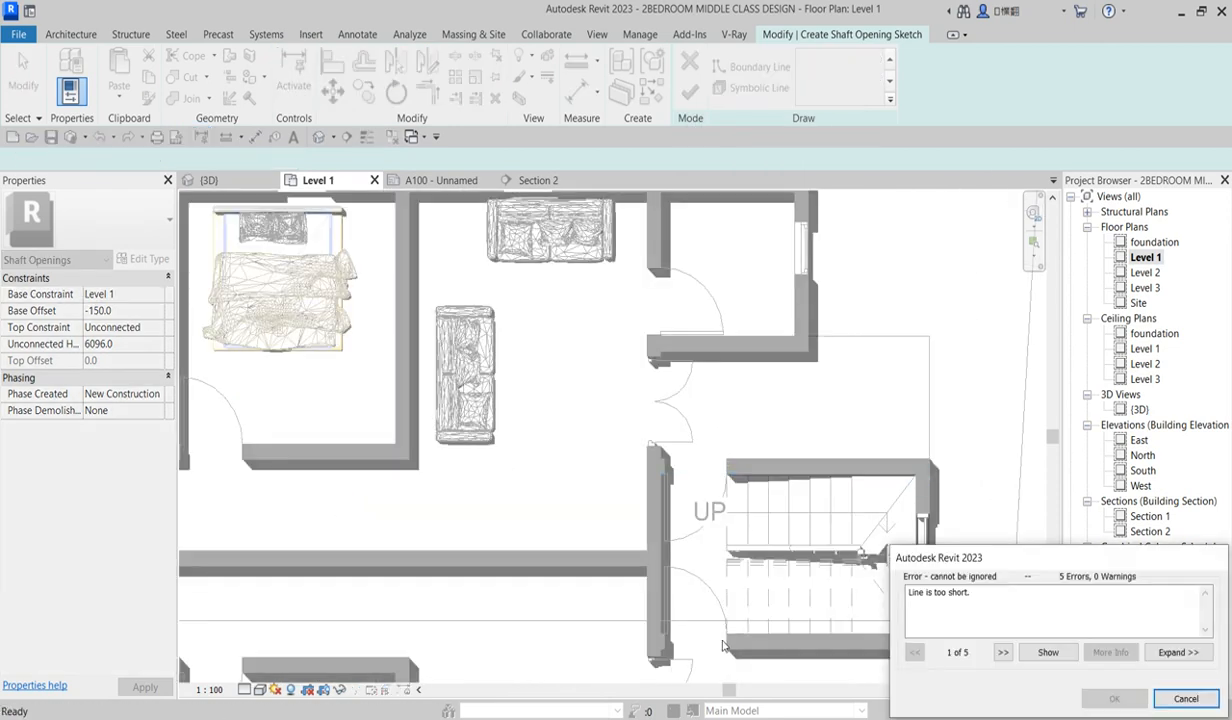
click(1183, 699)
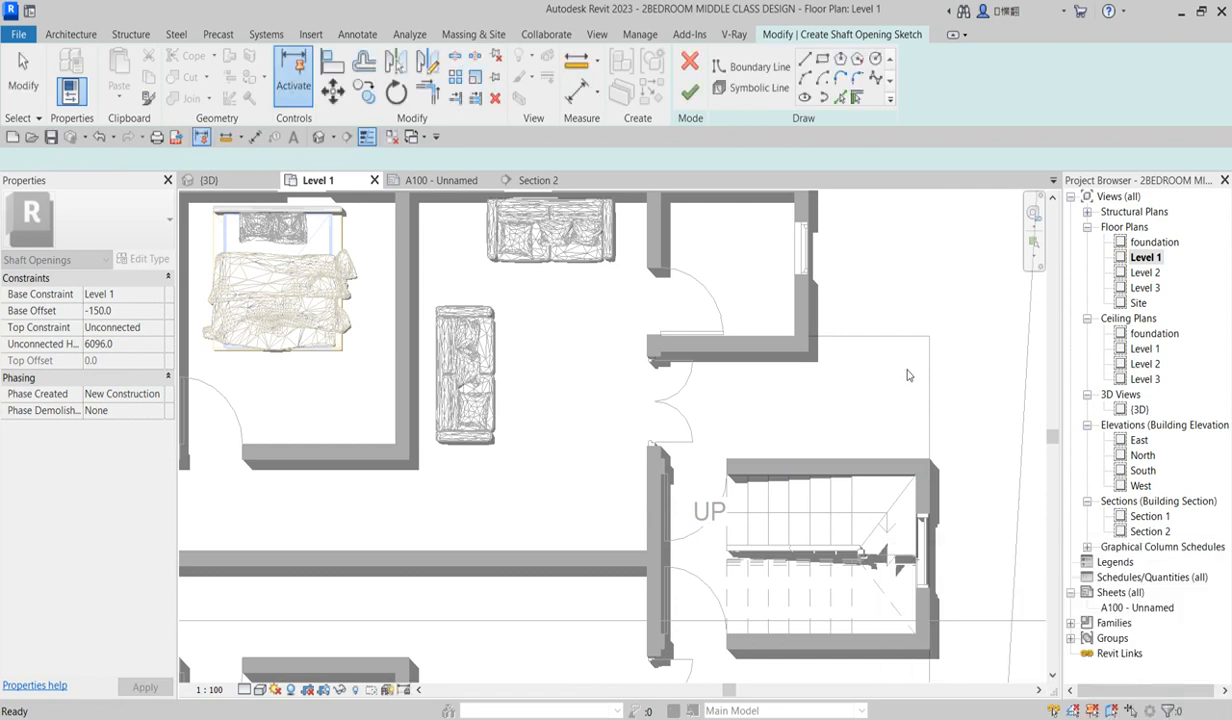
click(820, 60)
click(916, 482)
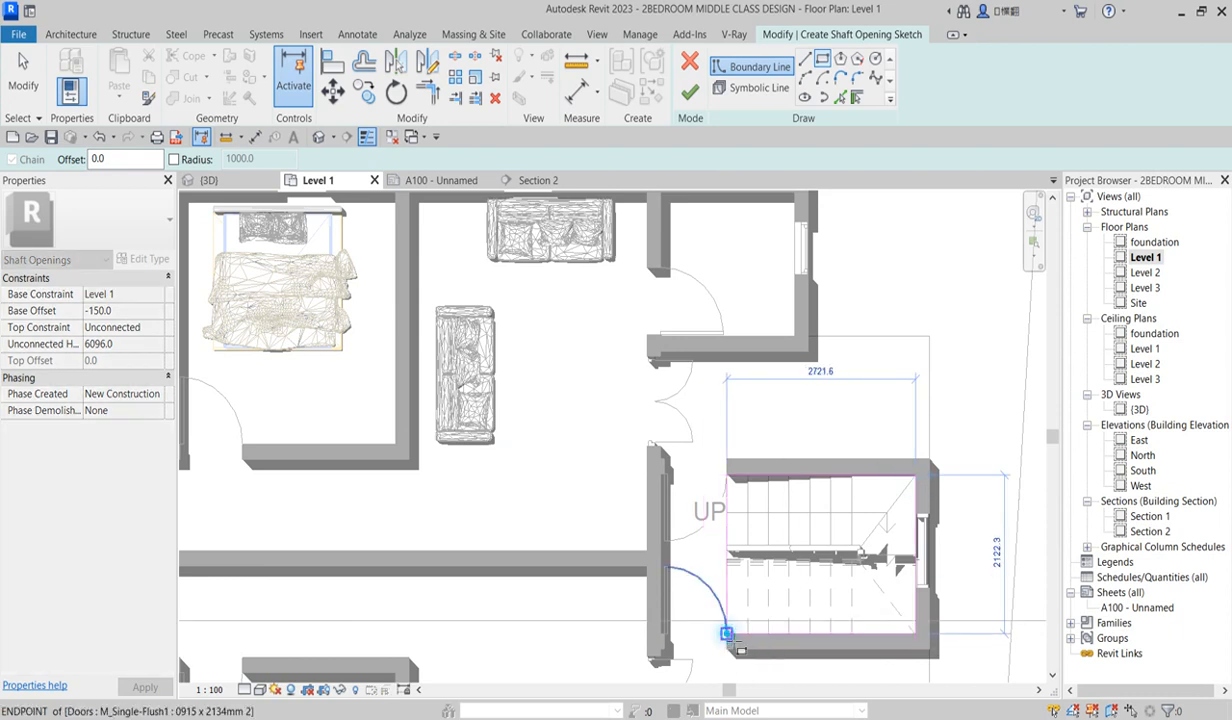
click(727, 634)
click(689, 92)
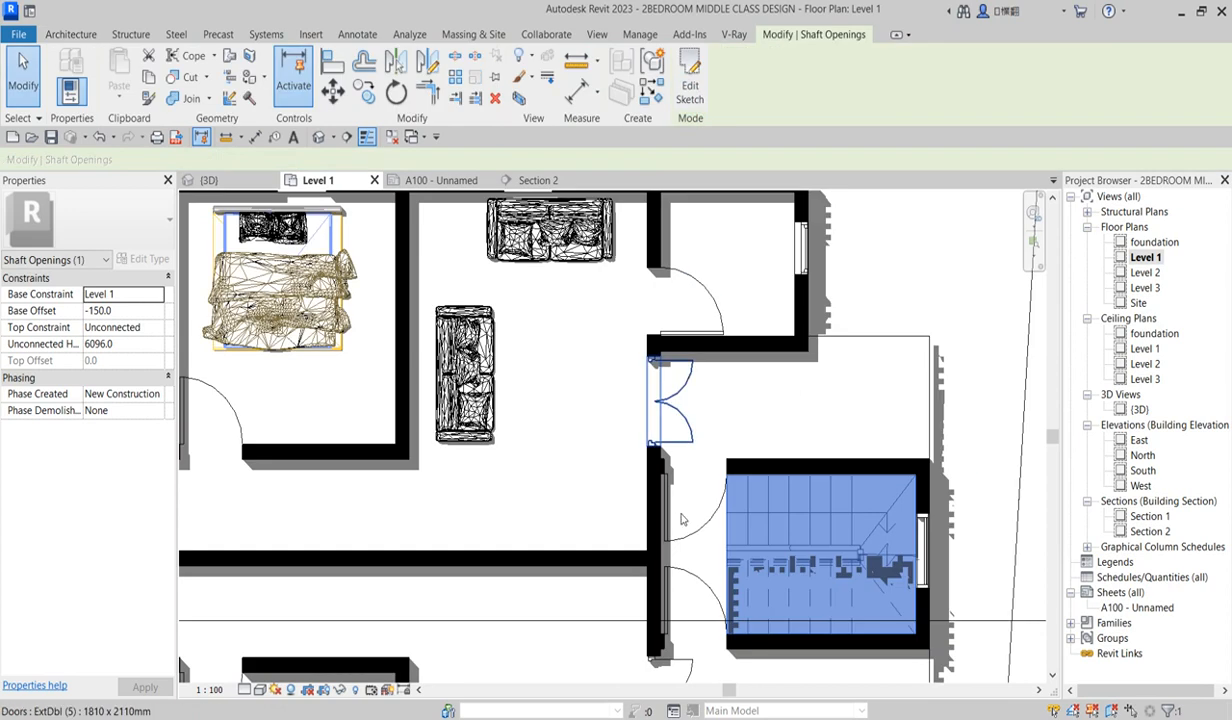
- Inspect the shaft opening around the stair tower in the 3D view, clearing the selection
scroll(678, 422, down, 5)
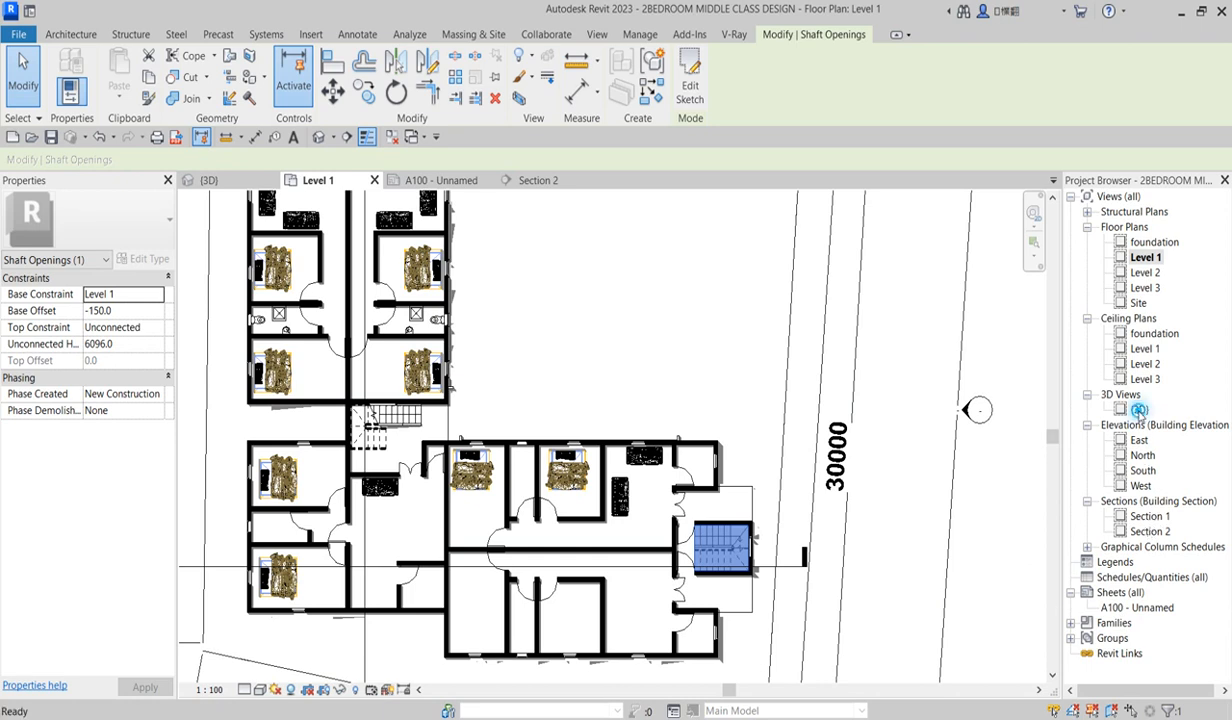
double_click(1139, 410)
scroll(400, 468, up, 4)
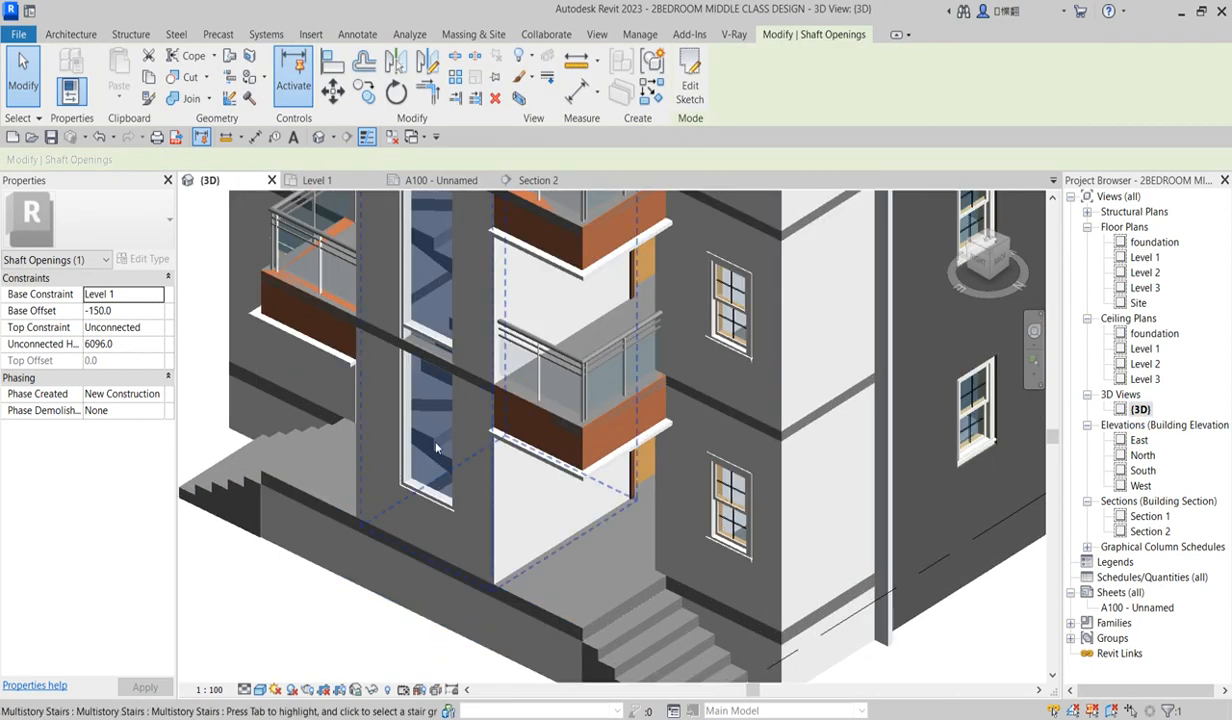
scroll(400, 468, up, 5)
key(Escape)
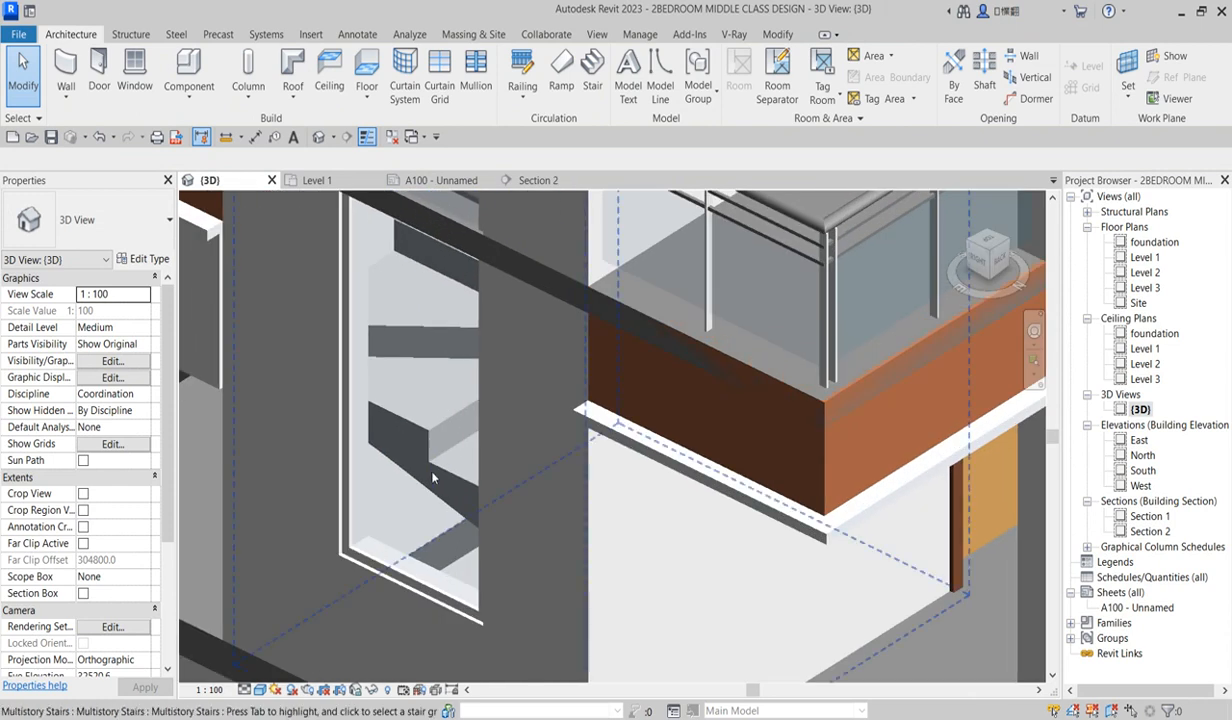
scroll(432, 477, down, 5)
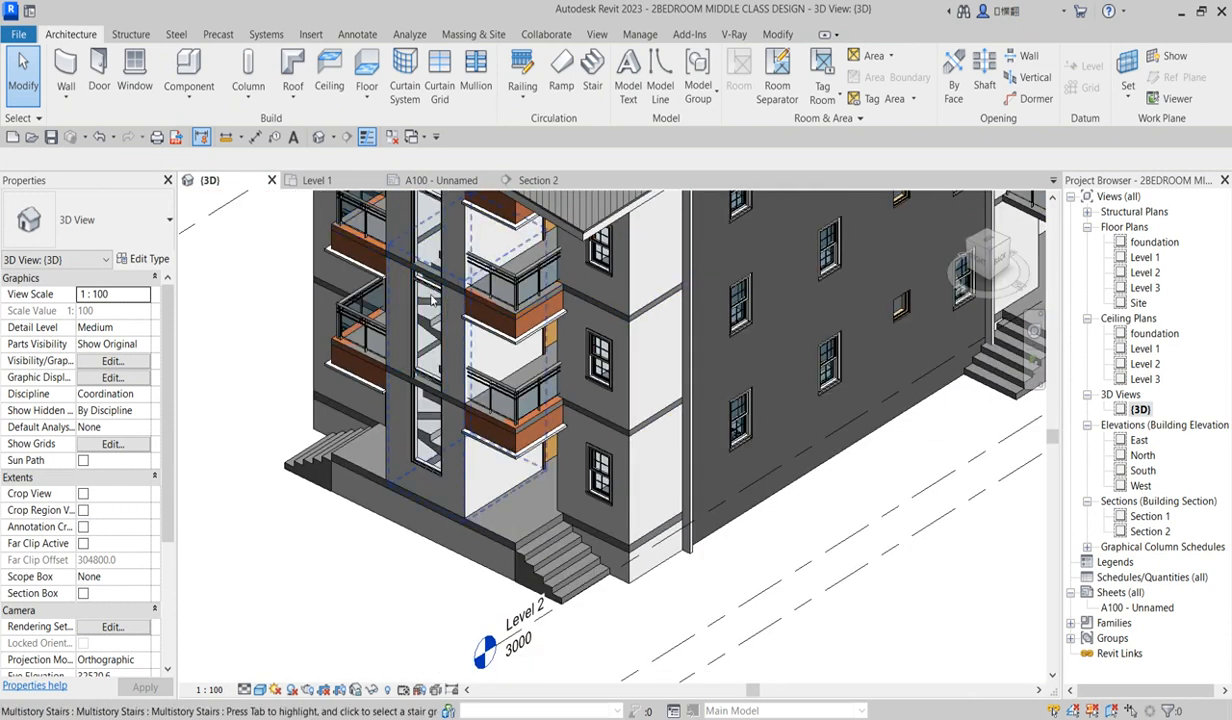
scroll(804, 470, down, 3)
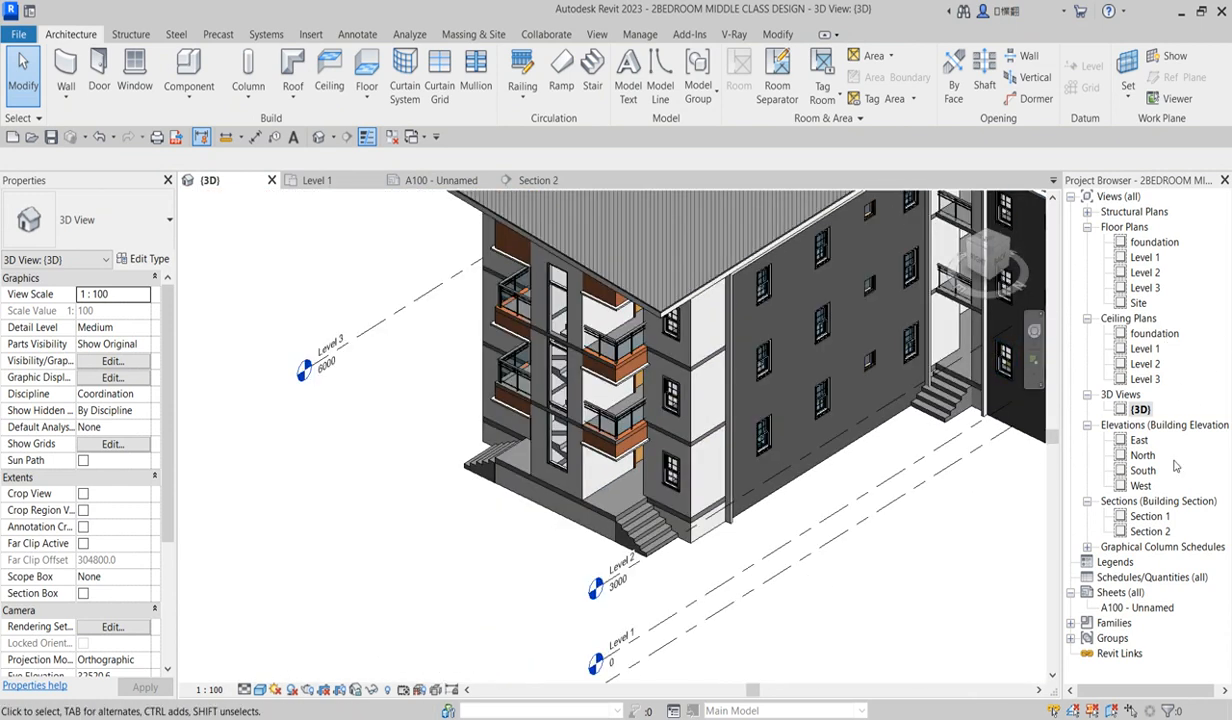
- Select the shaft opening in Section 2 and set its base offset to 0 and its unconnected height to 7000
double_click(1150, 532)
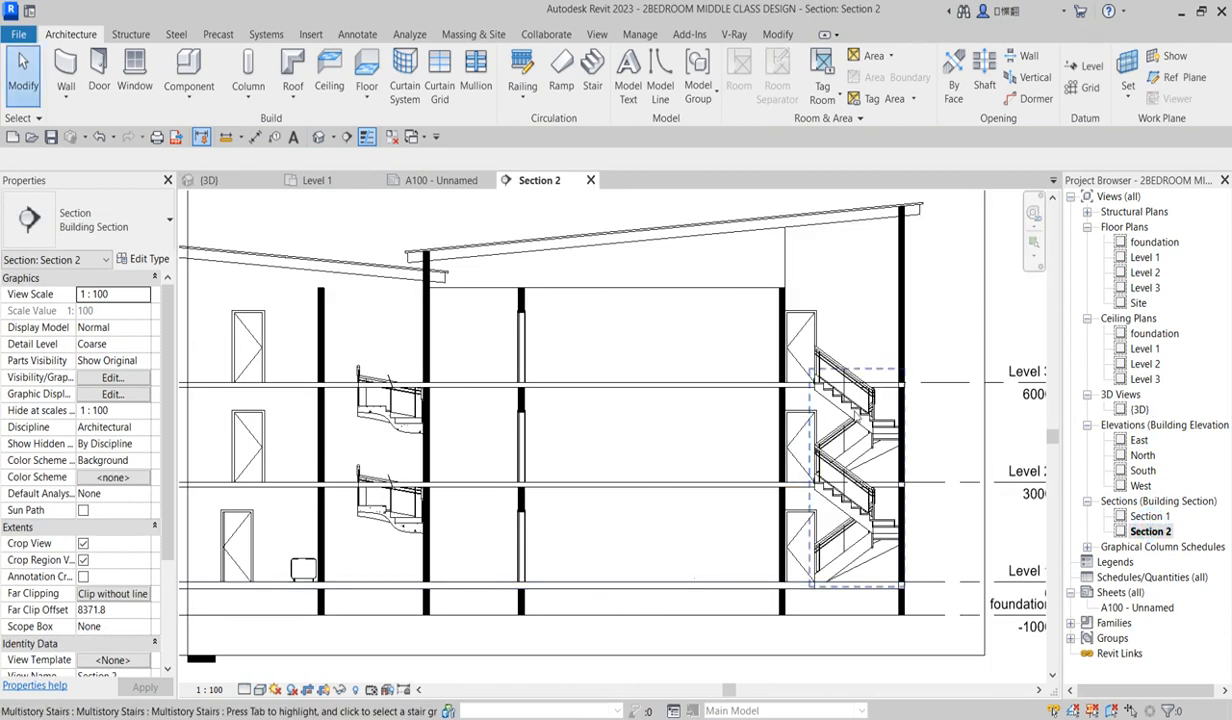
scroll(800, 395, up, 4)
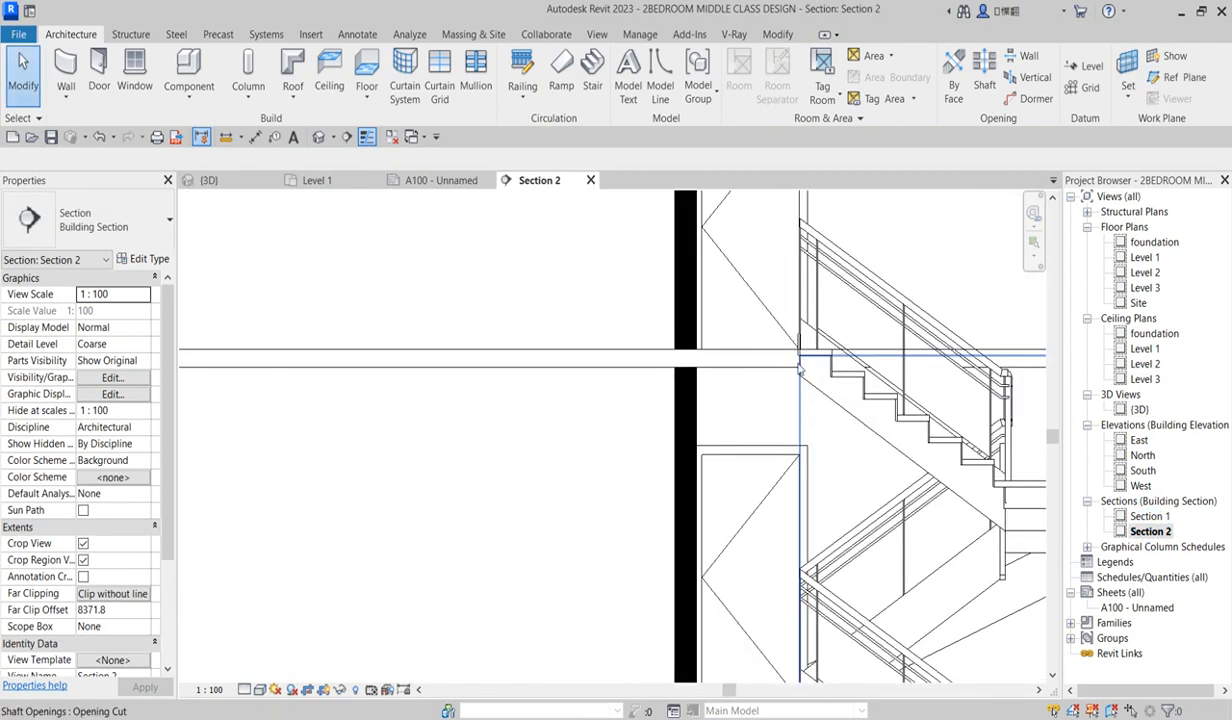
click(813, 366)
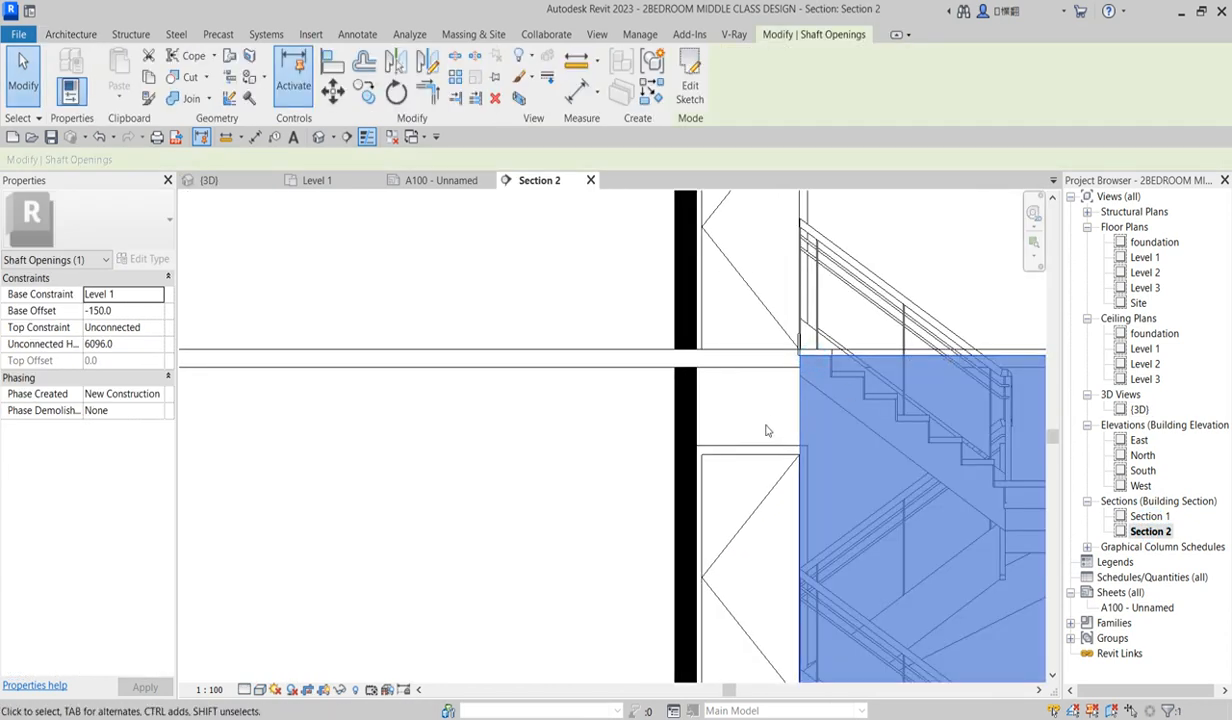
scroll(767, 424, down, 5)
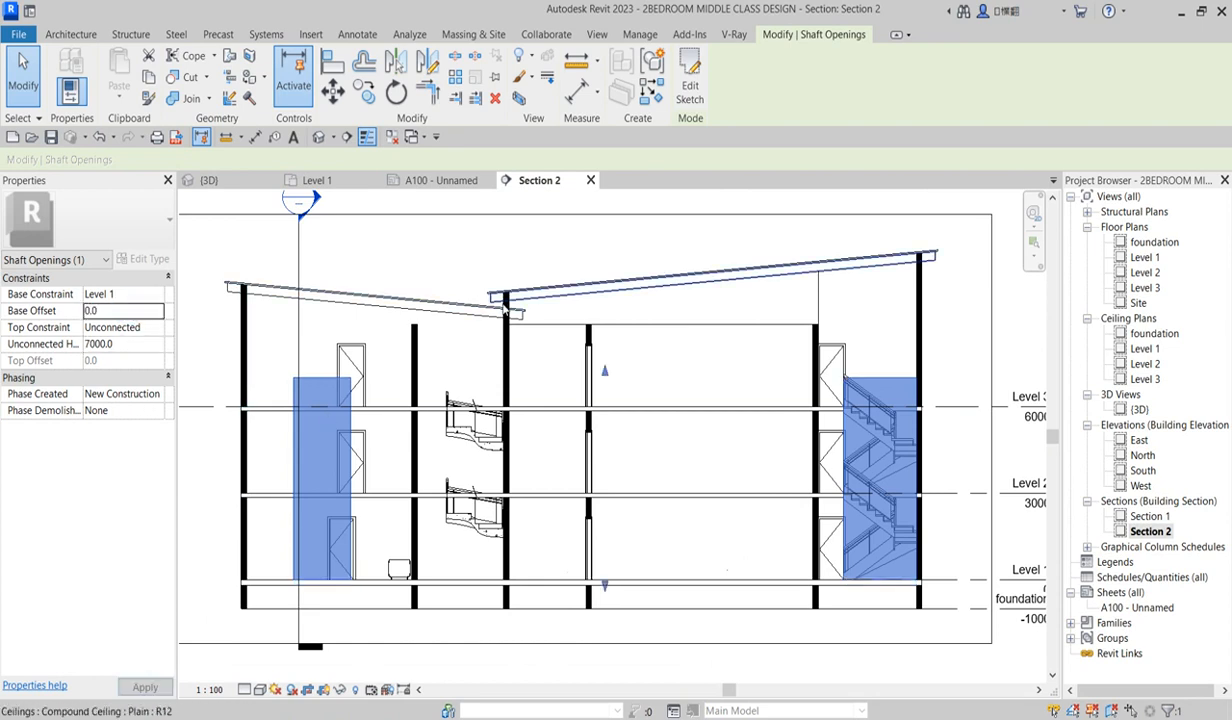
- Stretch the top of the shaft opening upward in Section 2 to an unconnected height of about 7502 and clear the selection
scroll(320, 577, up, 2)
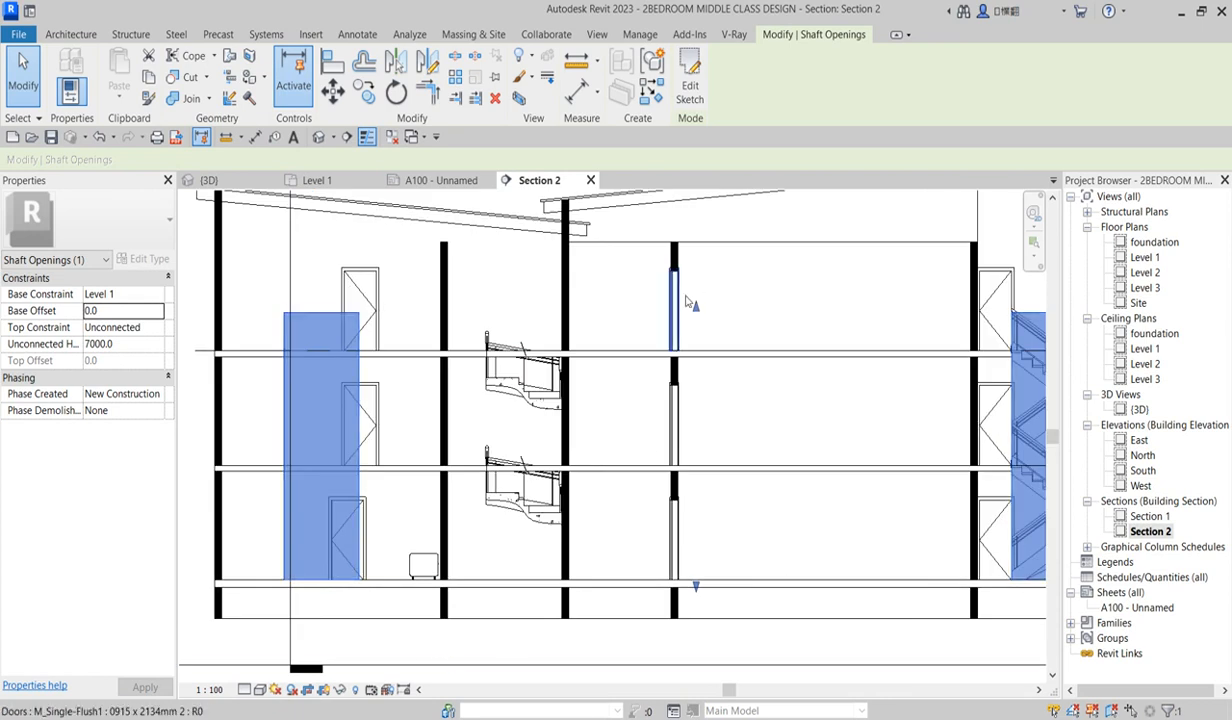
drag(696, 312, 702, 307)
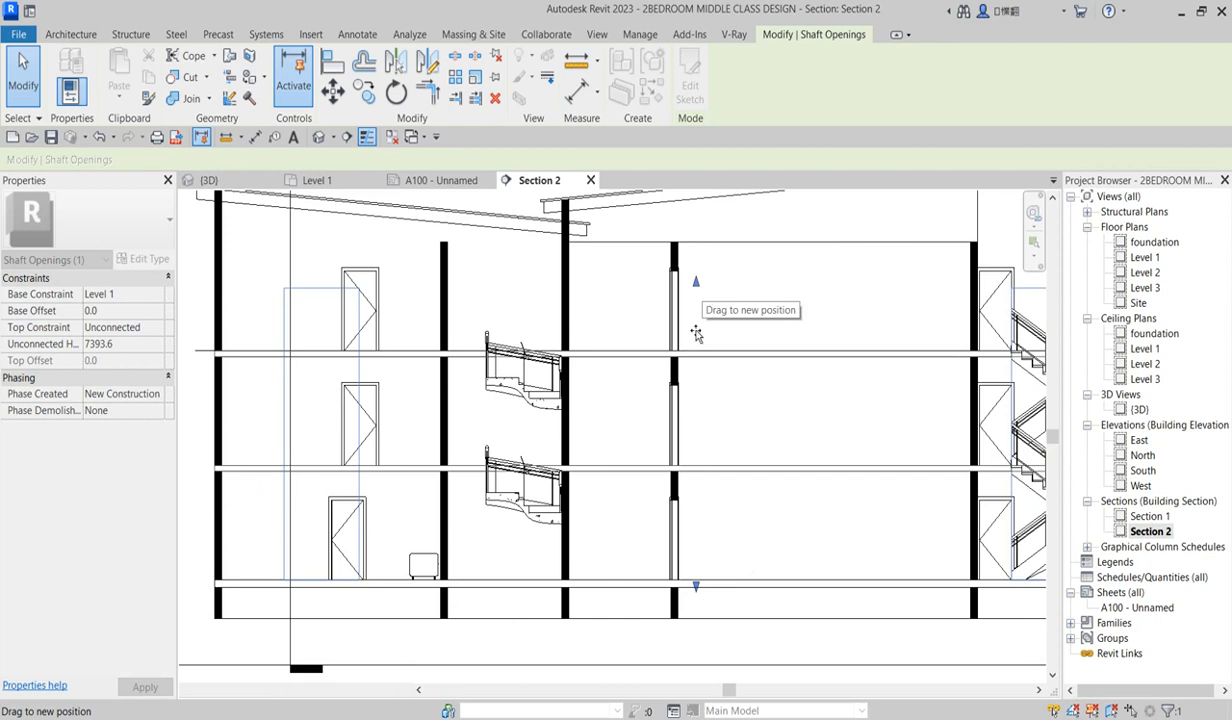
drag(673, 345, 673, 345)
scroll(673, 345, down, 1)
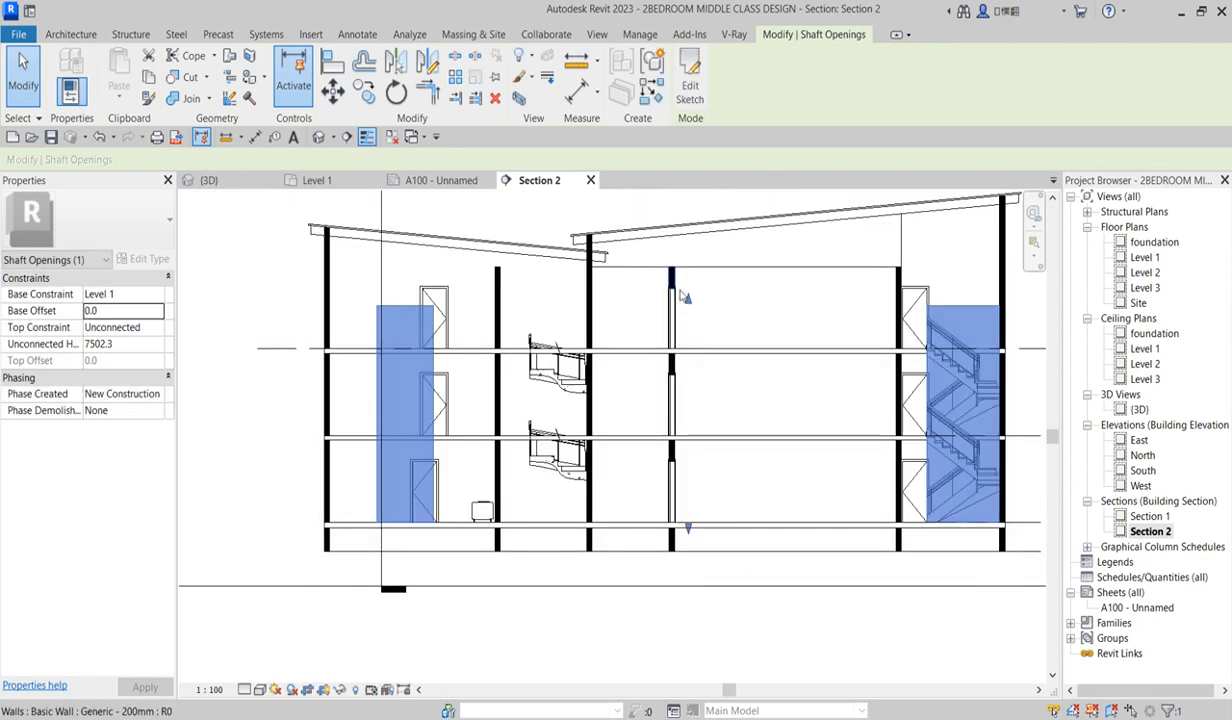
click(717, 247)
- Examine the stairs at the shaft opening in Section 2, and the stair tower's openings in the 3D view
scroll(578, 440, down, 1)
scroll(850, 336, up, 4)
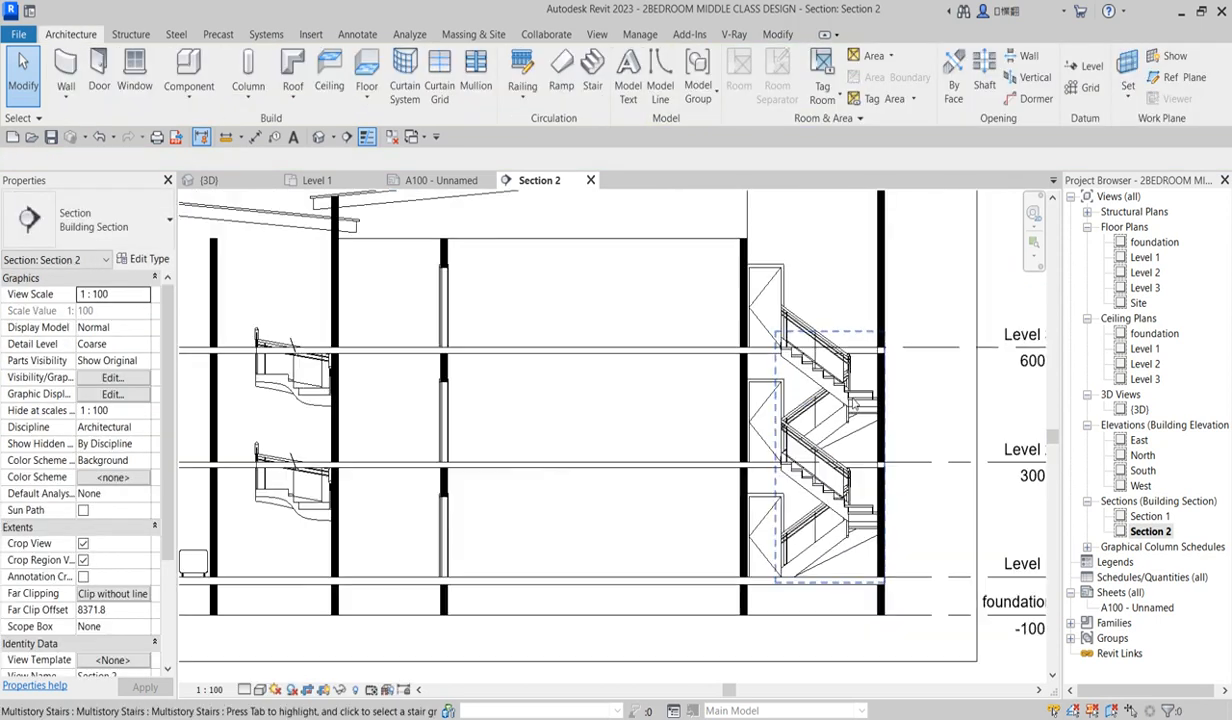
scroll(790, 416, down, 2)
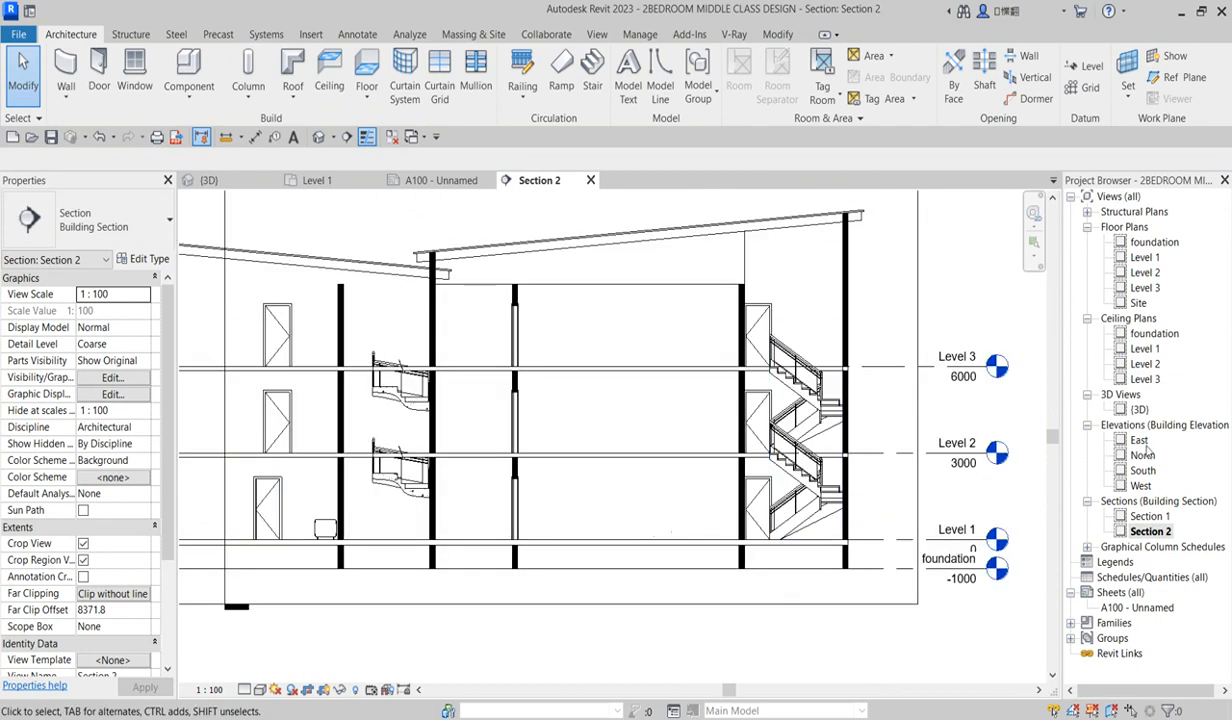
double_click(1135, 409)
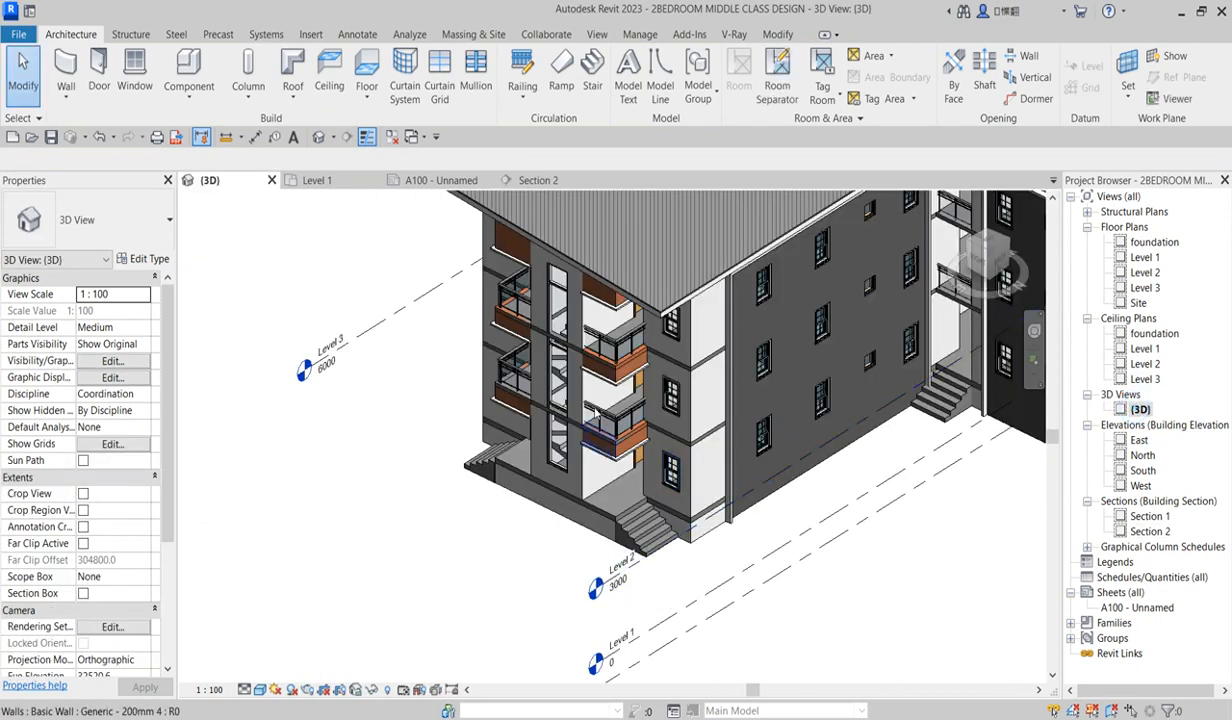
scroll(528, 418, up, 5)
scroll(529, 416, up, 2)
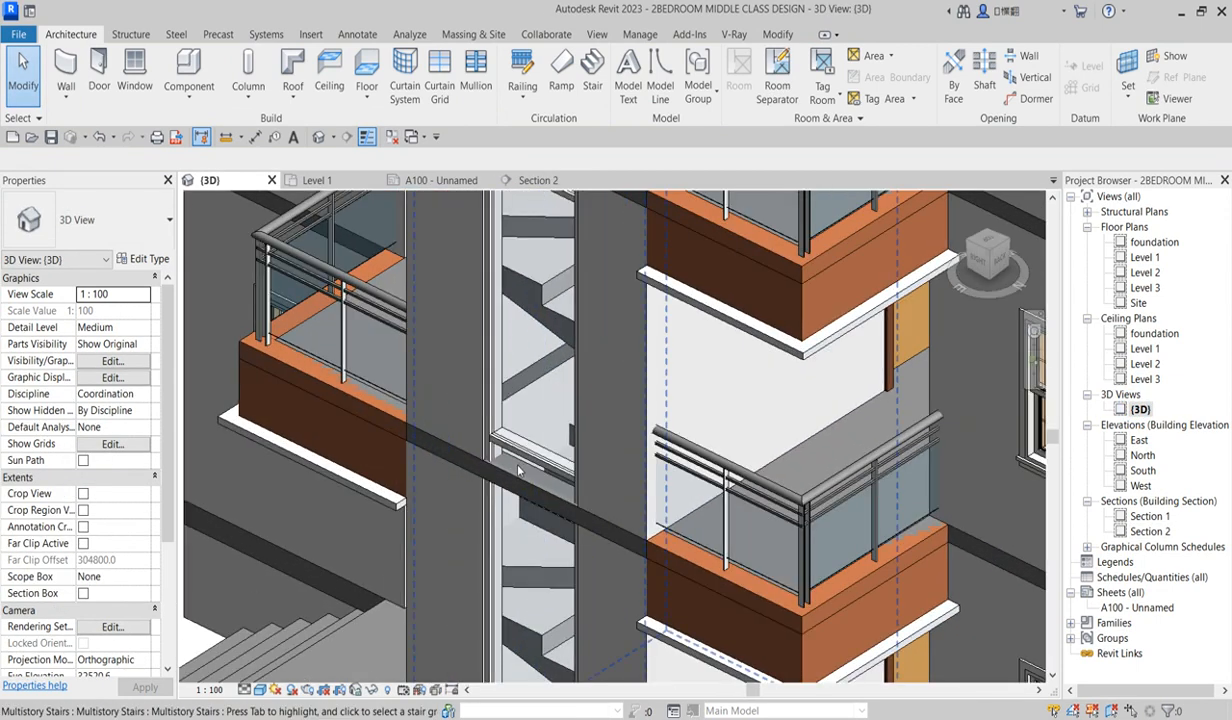
scroll(526, 535, down, 2)
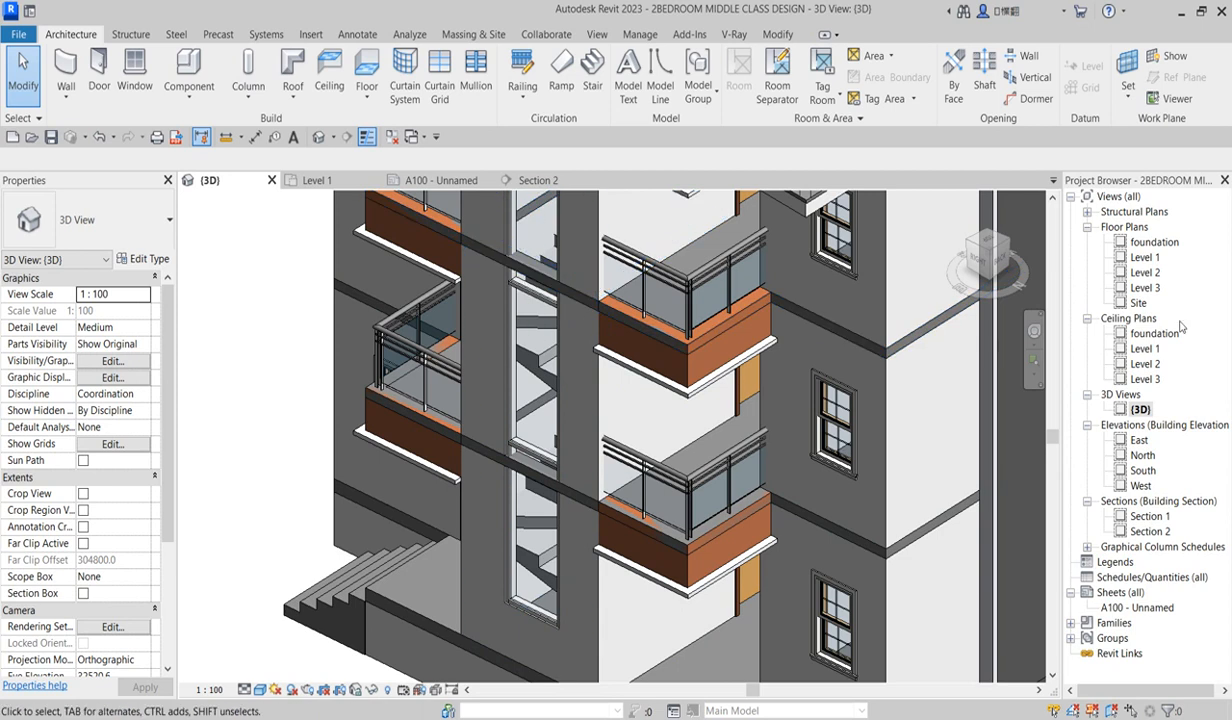
- Select the shaft opening in Section 2 and open its sketch for editing in the Level 2 floor plan at the east stairwell
double_click(1160, 532)
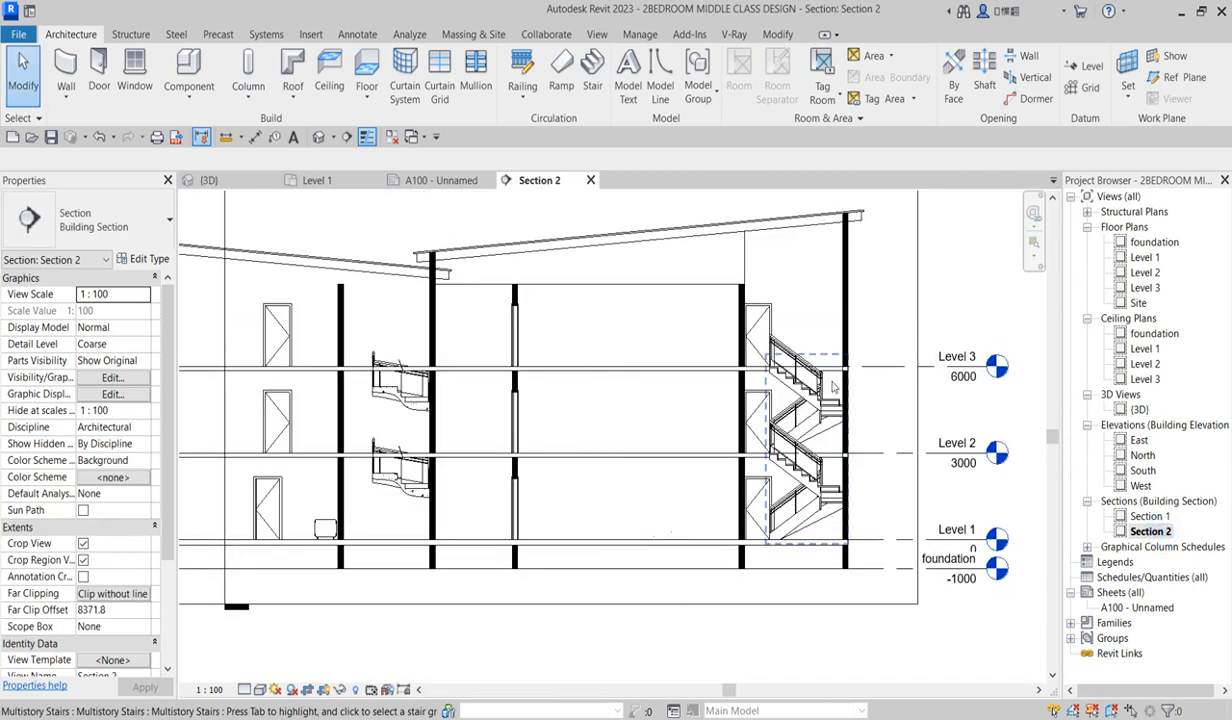
click(812, 318)
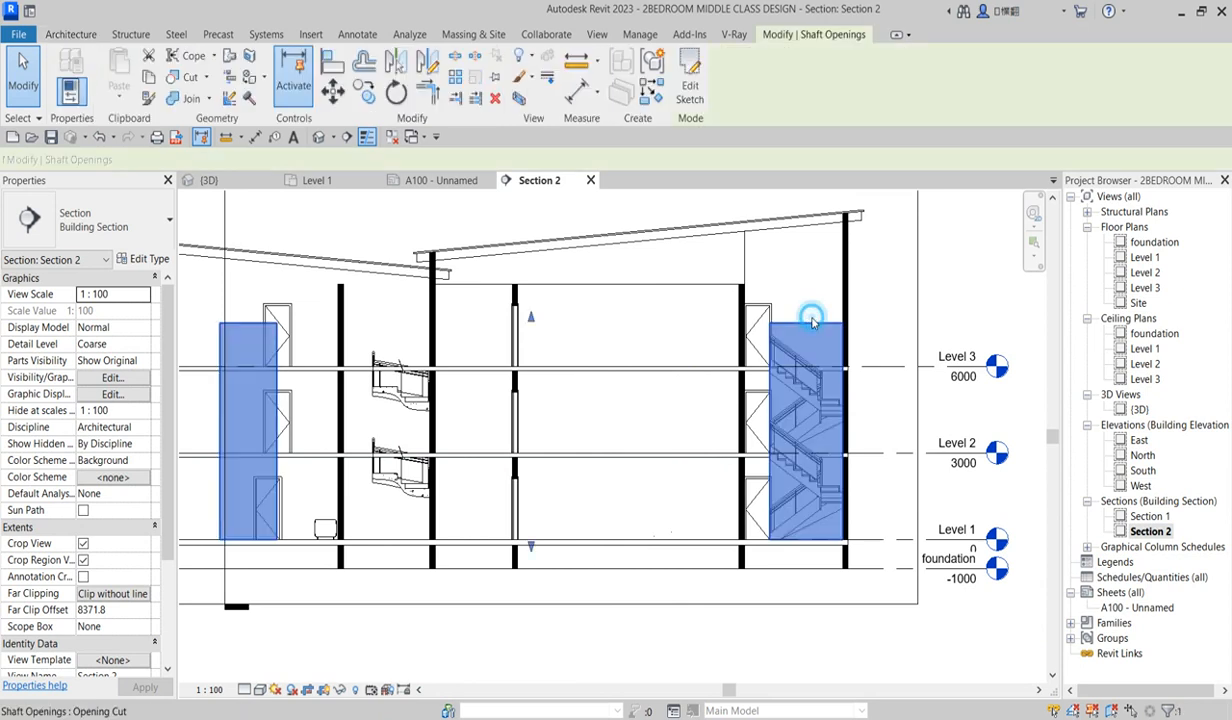
click(690, 88)
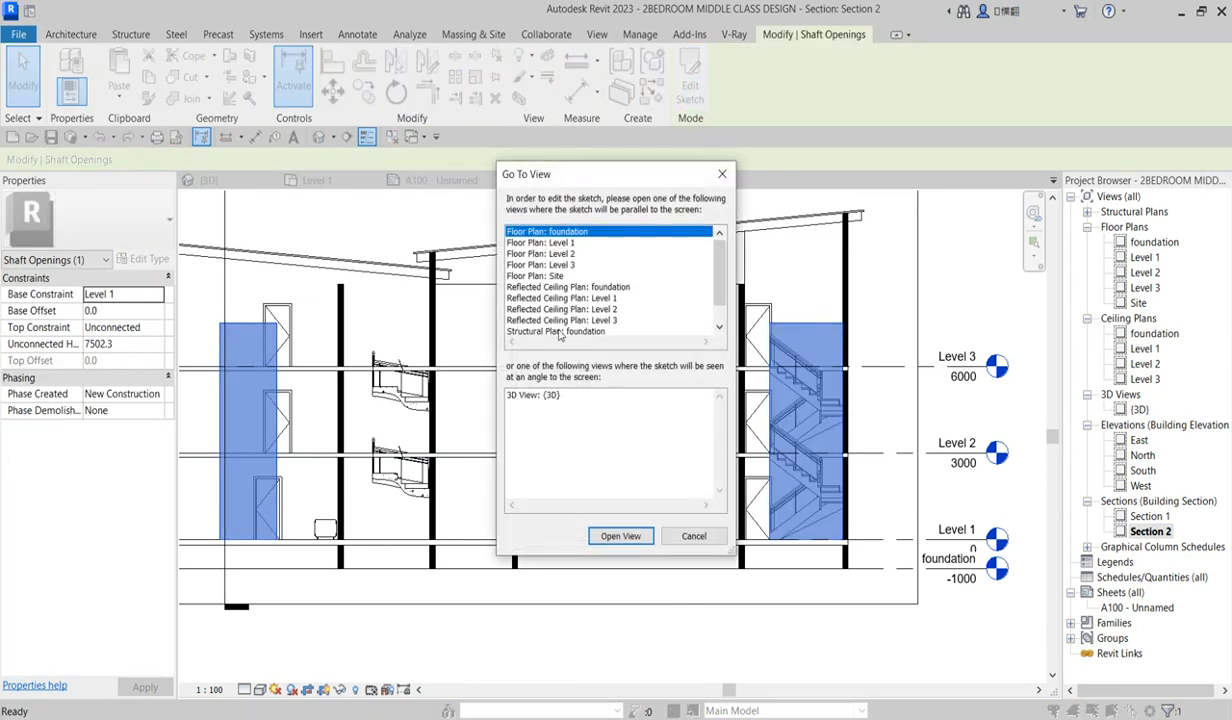
click(556, 254)
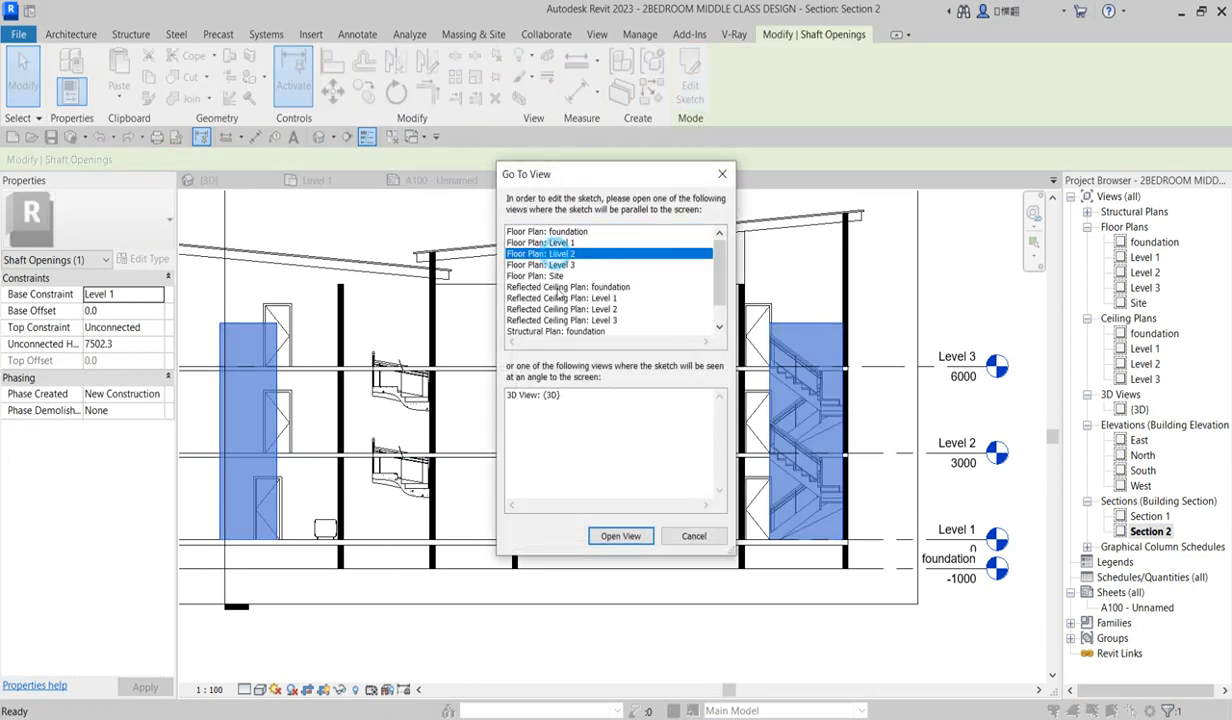
click(623, 536)
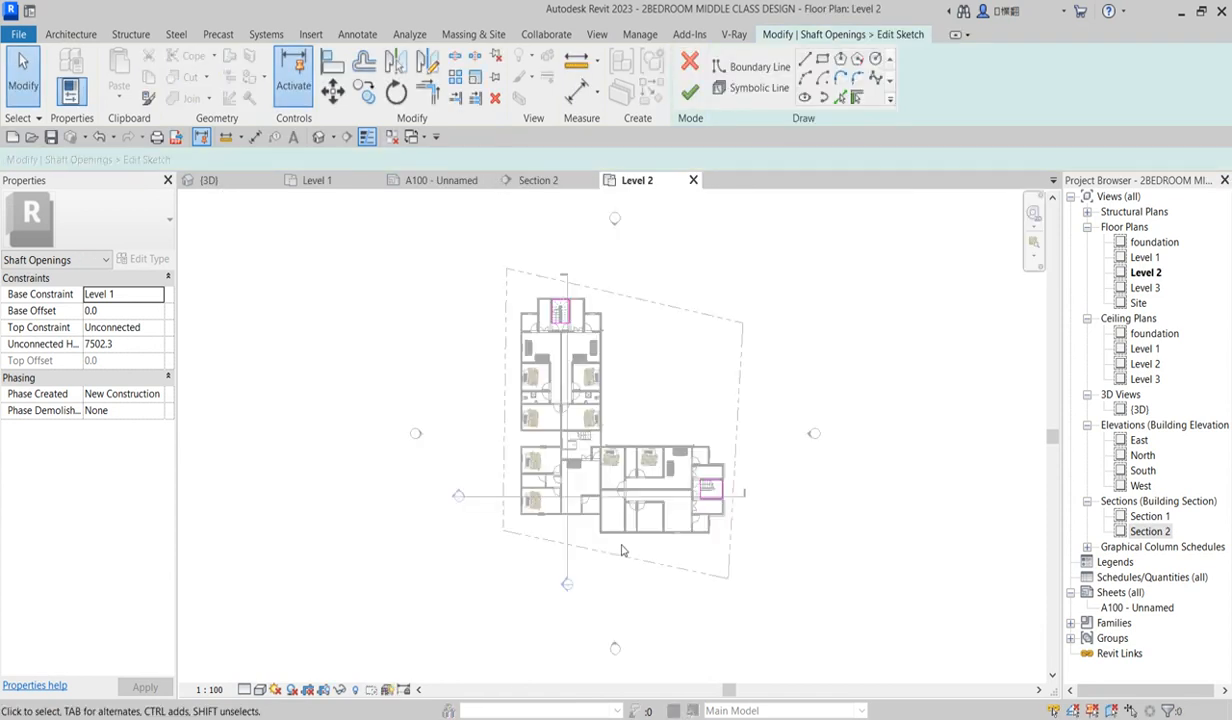
scroll(590, 480, up, 10)
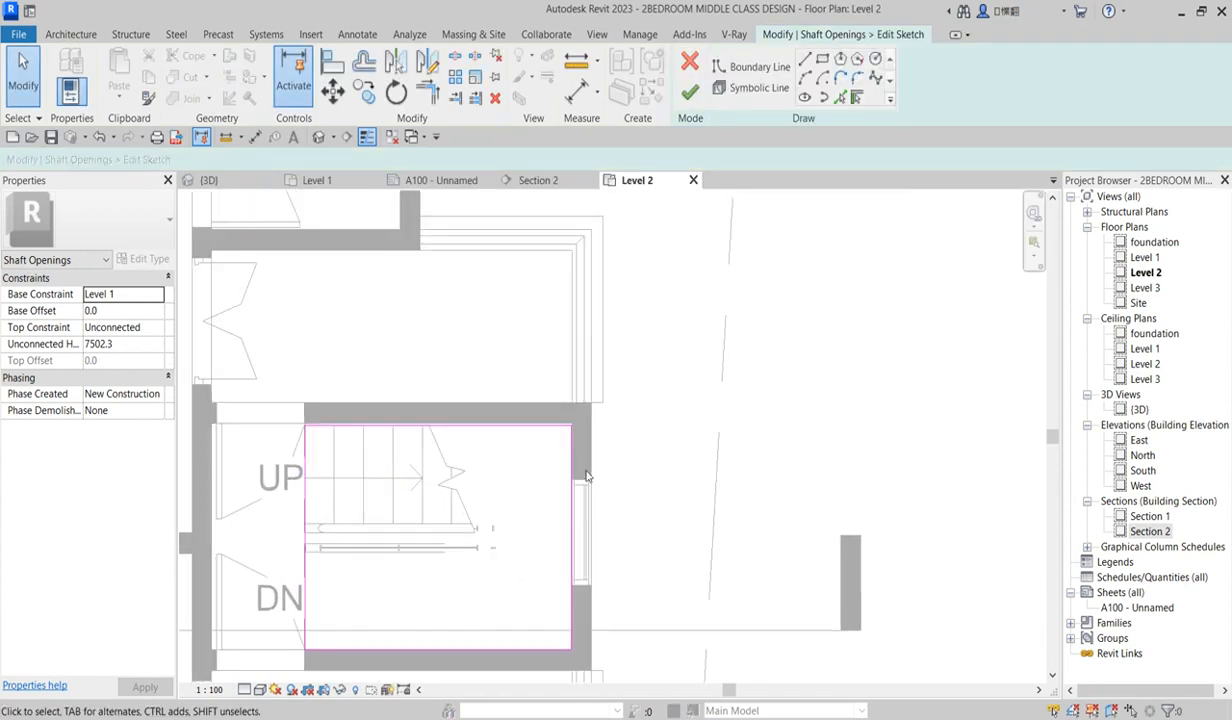
- Align the upper boundary line of the east stairwell's opening with the inner face of the adjoining wall
click(804, 62)
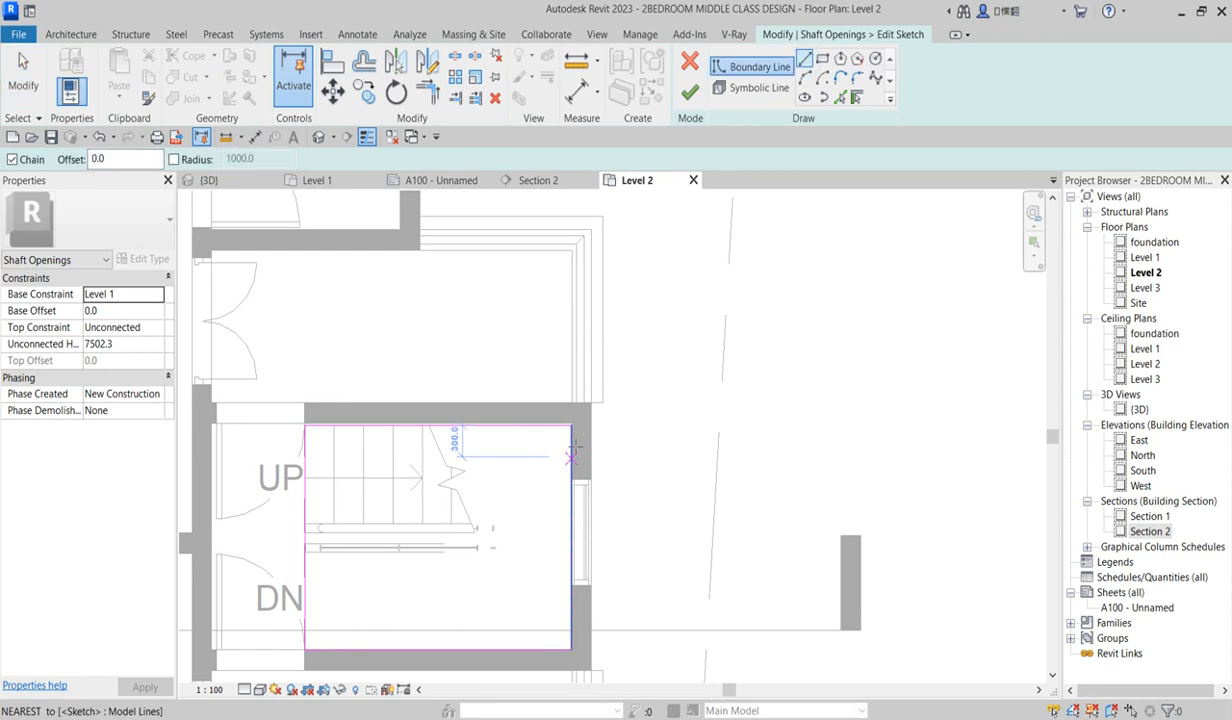
scroll(573, 490, up, 4)
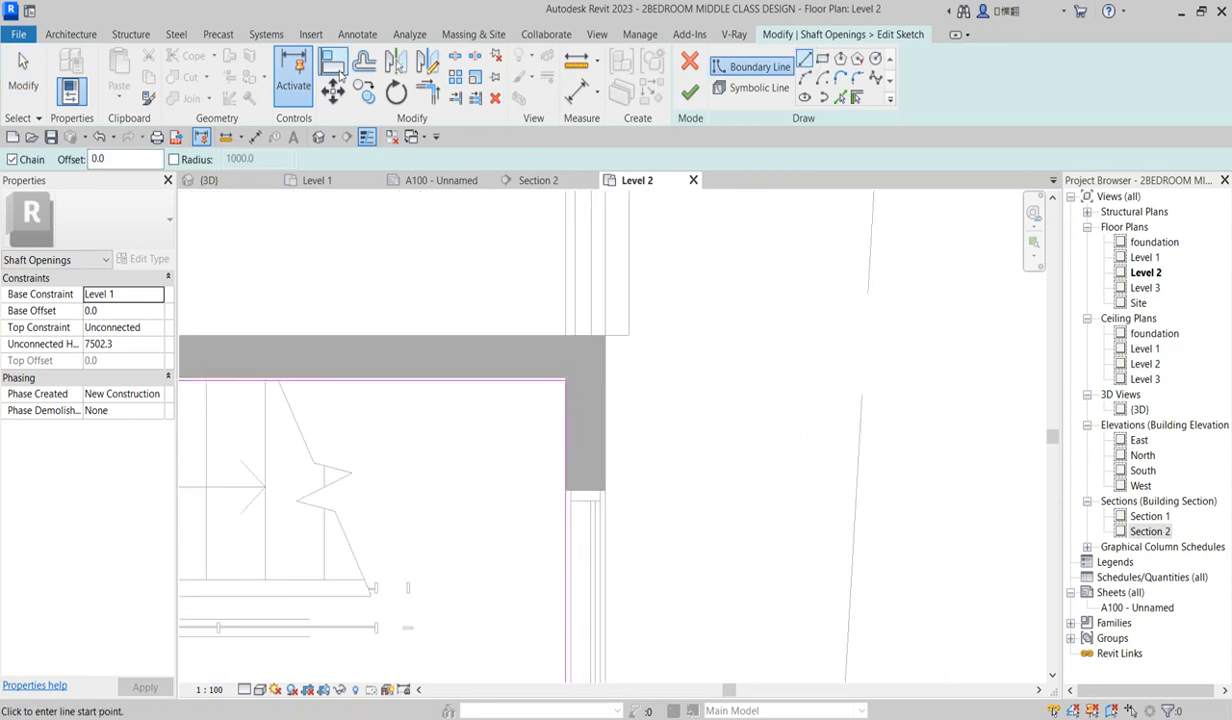
key(a)
key(l)
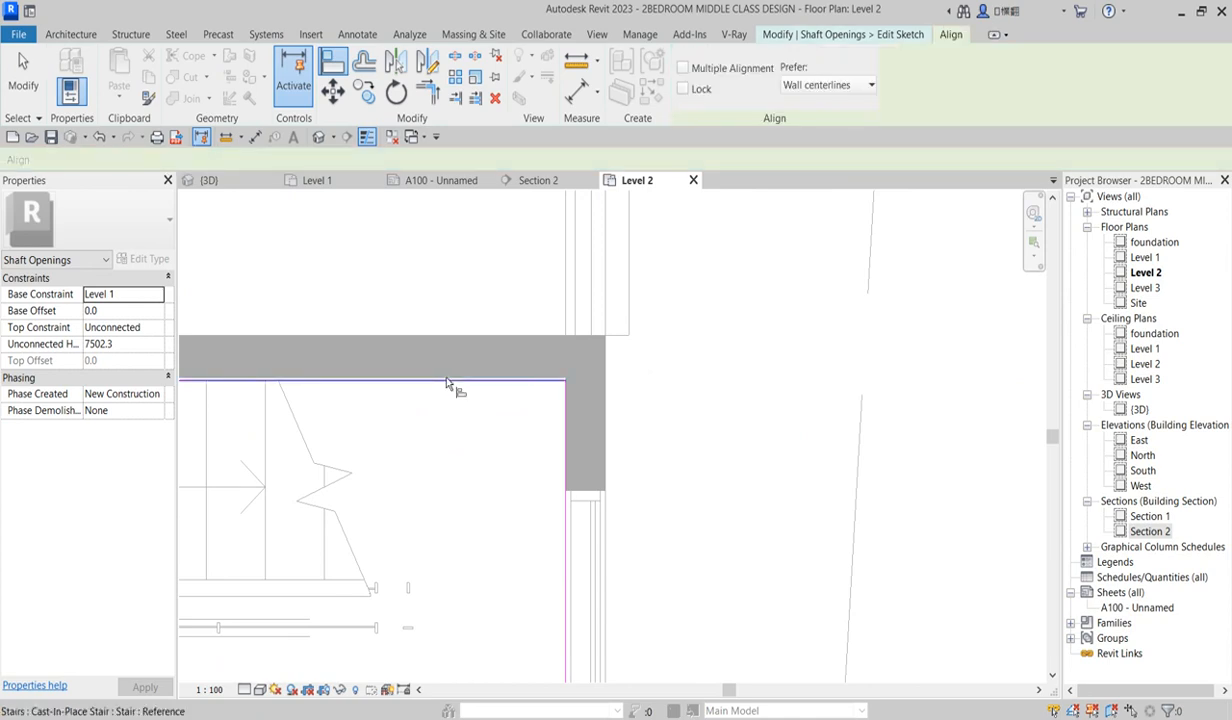
click(447, 380)
scroll(709, 407, down, 5)
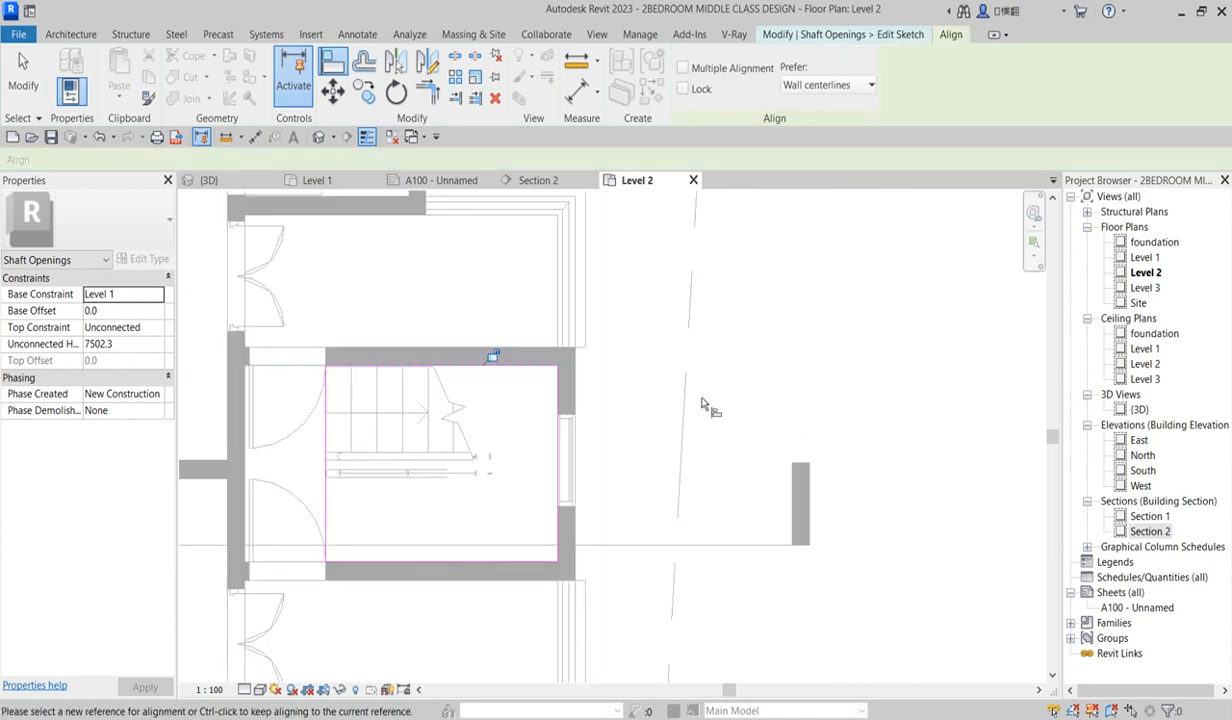
- Draw boundary lines from the east stairwell's lower inner corner about 202 mm to the outer wall face, up about 2137 mm and back to the upper corner
scroll(649, 459, up, 5)
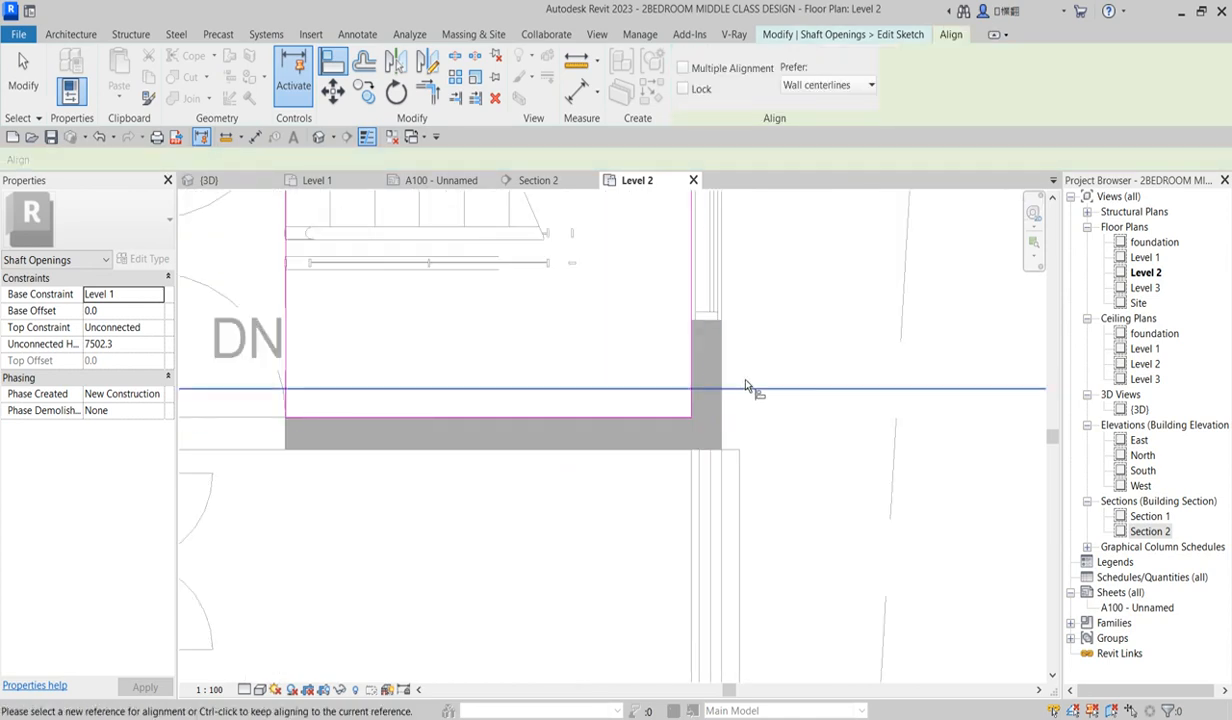
click(790, 37)
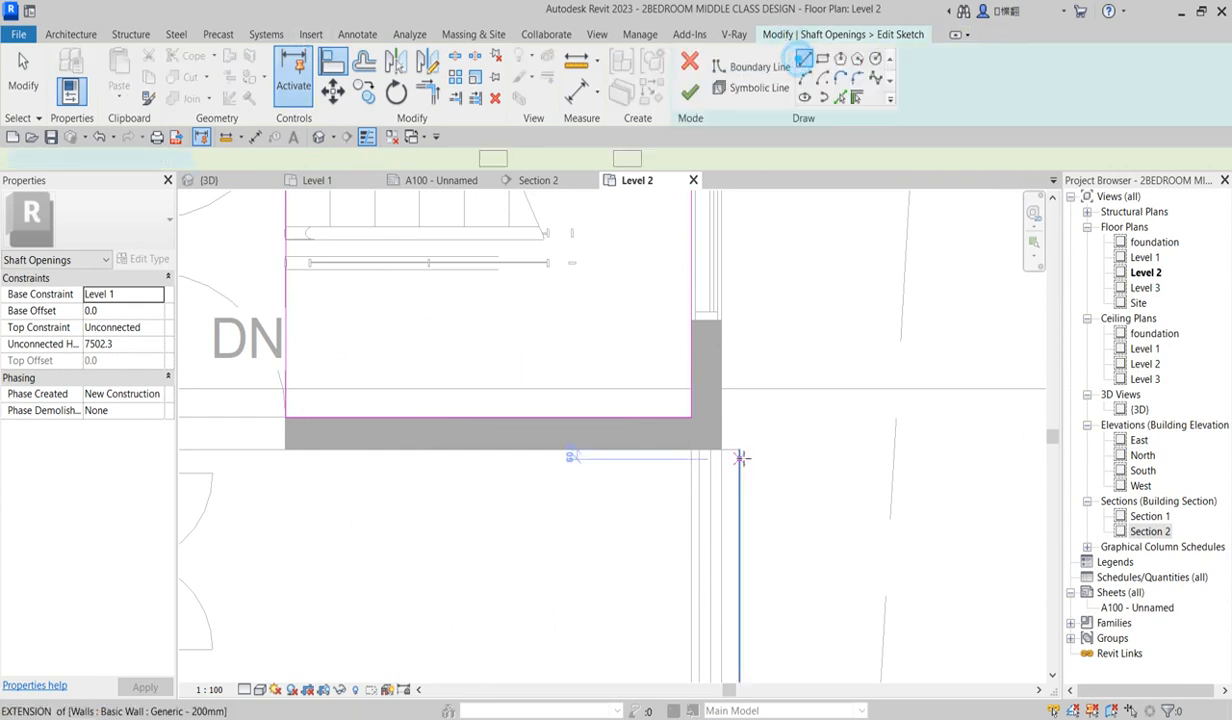
click(804, 60)
scroll(697, 324, up, 3)
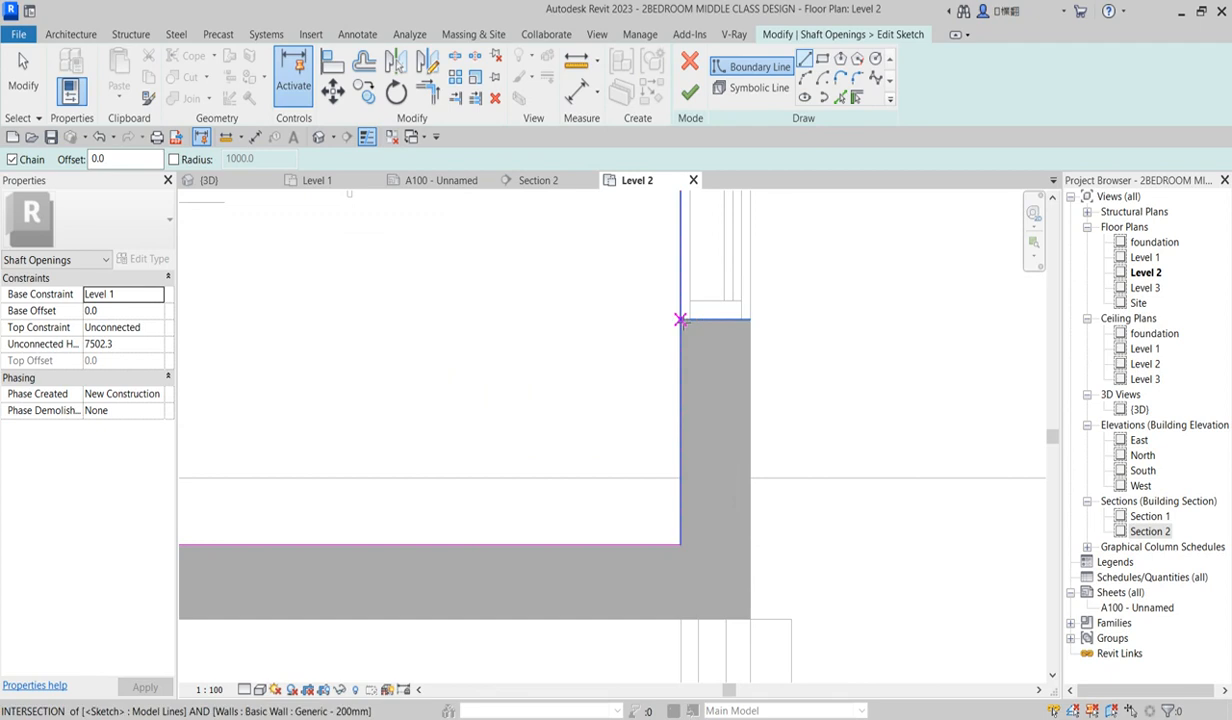
click(680, 545)
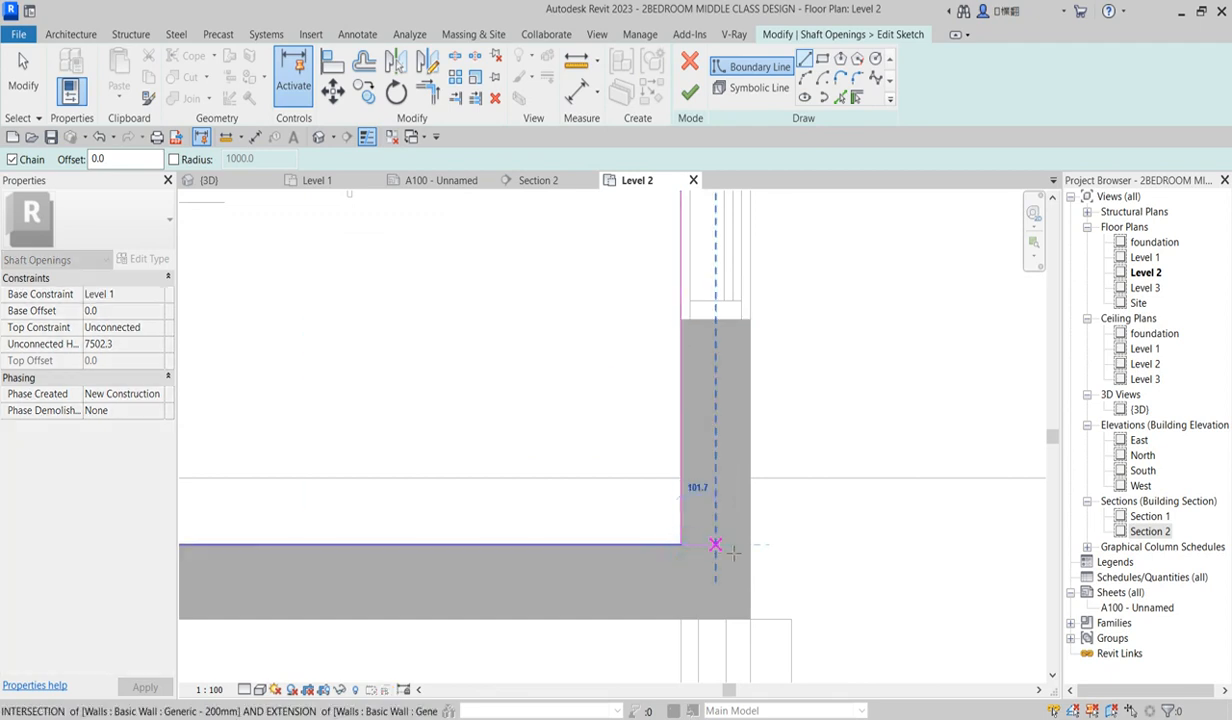
click(750, 545)
scroll(735, 560, down, 3)
scroll(740, 466, down, 2)
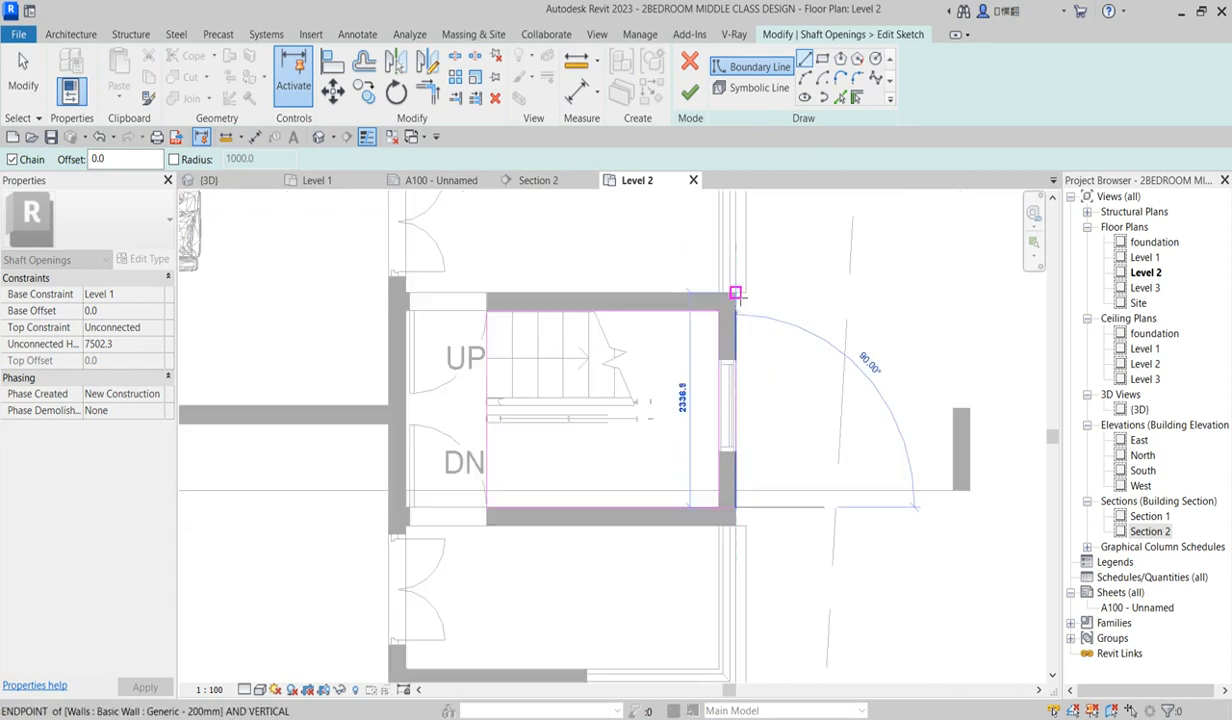
scroll(735, 293, up, 2)
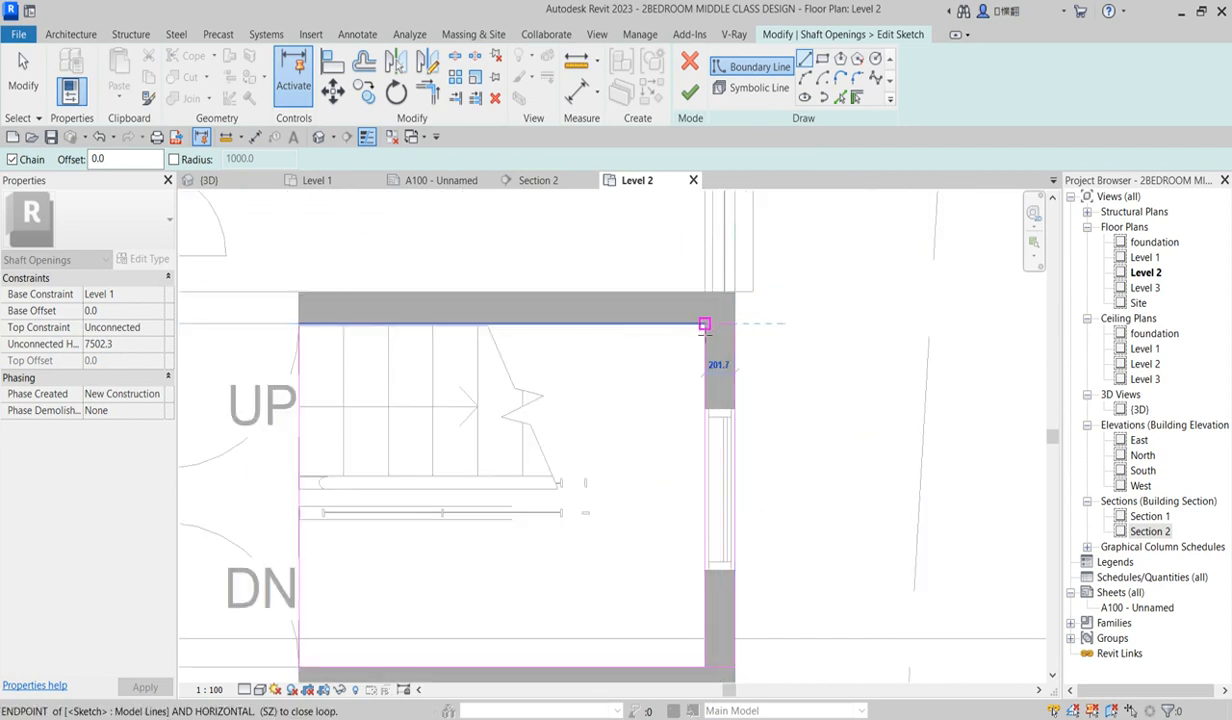
click(707, 324)
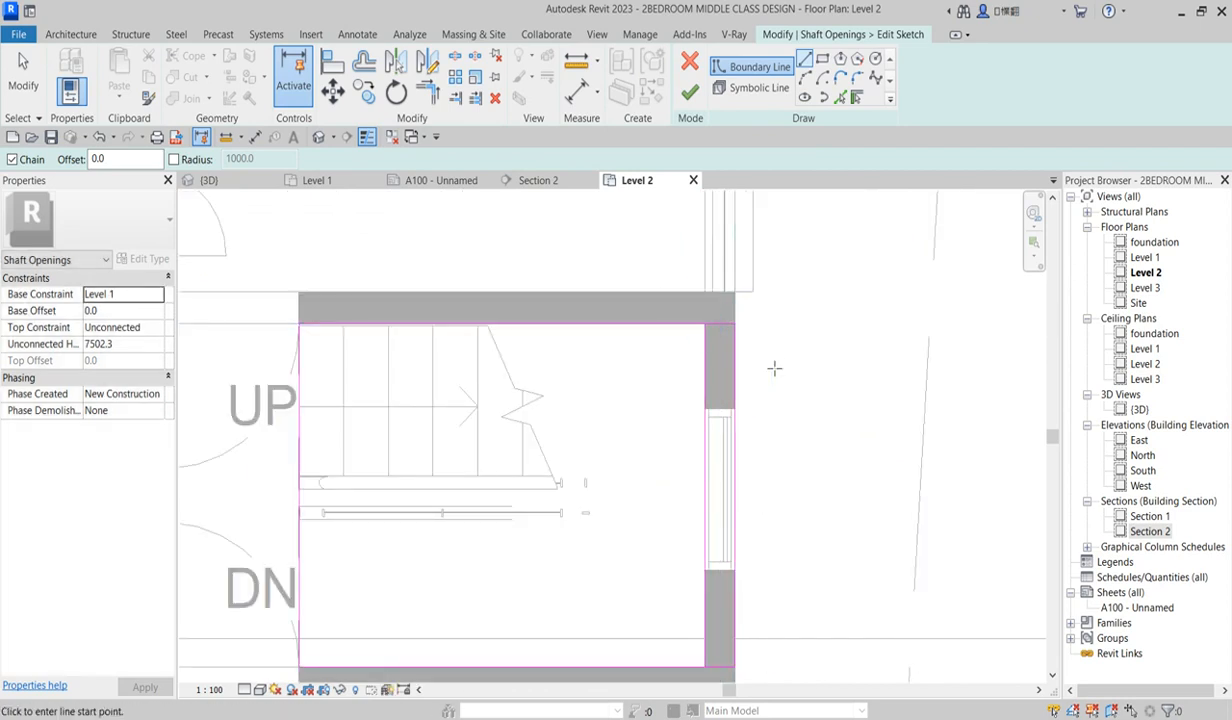
key(Escape)
key(Escape)
- Delete the vertical boundary line along the inner face of the east stairwell's end wall
click(704, 374)
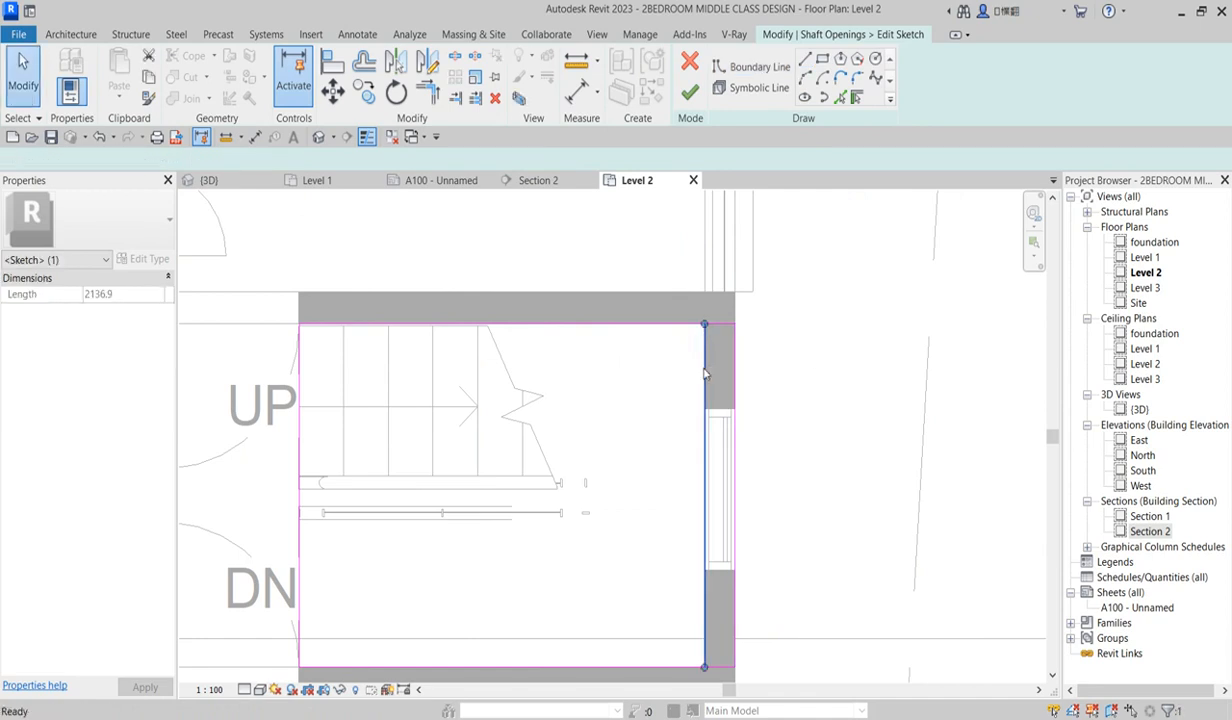
key(Escape)
scroll(715, 276, down, 5)
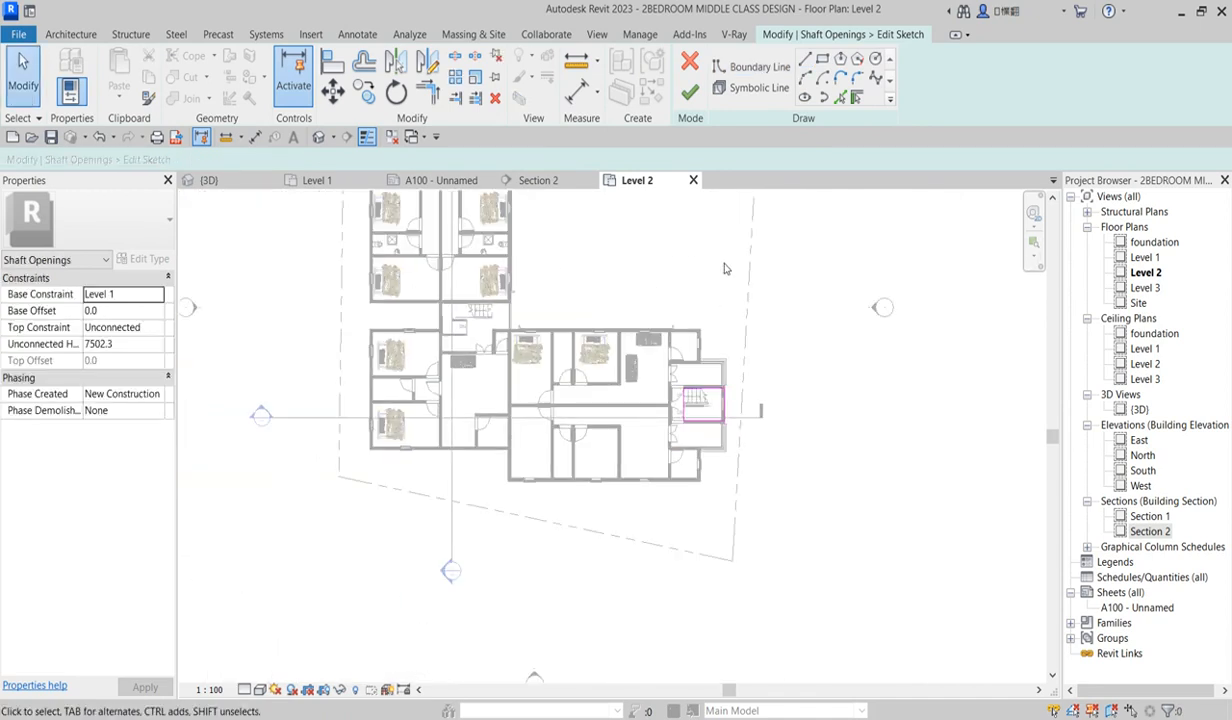
- Align the upper boundary line of the north stairwell's opening with the outer face of its end wall
scroll(538, 462, down, 3)
scroll(476, 213, up, 5)
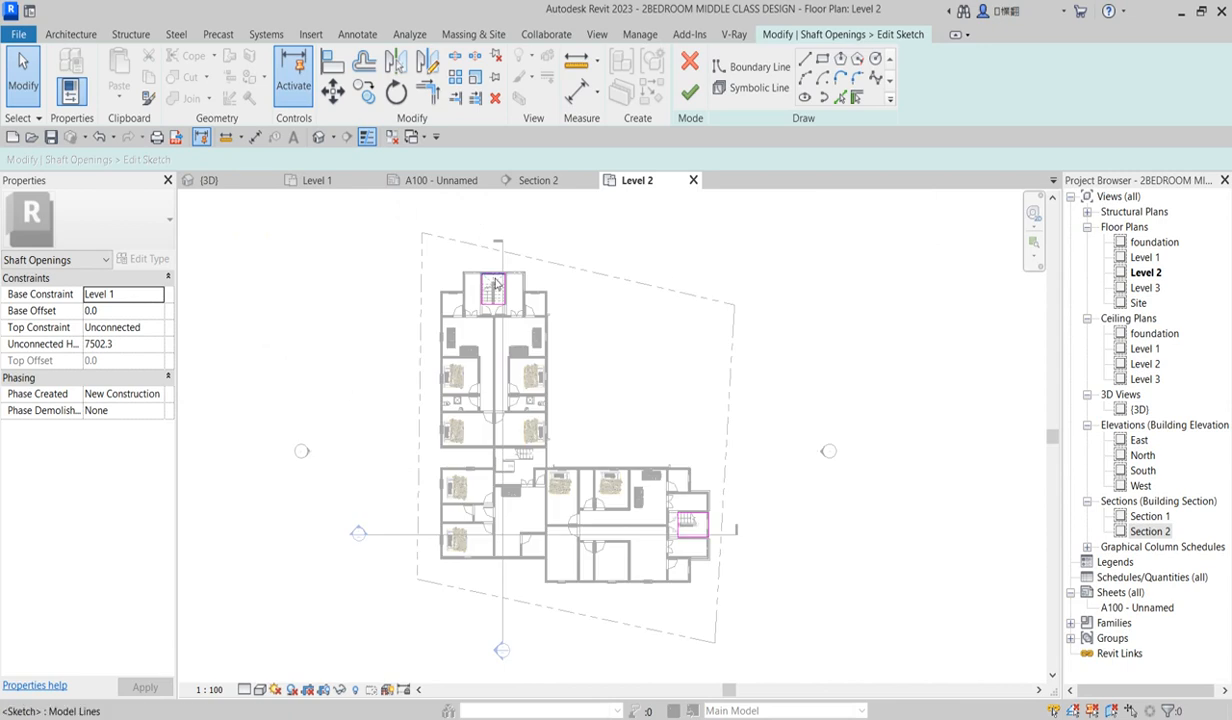
click(333, 66)
scroll(470, 300, up, 4)
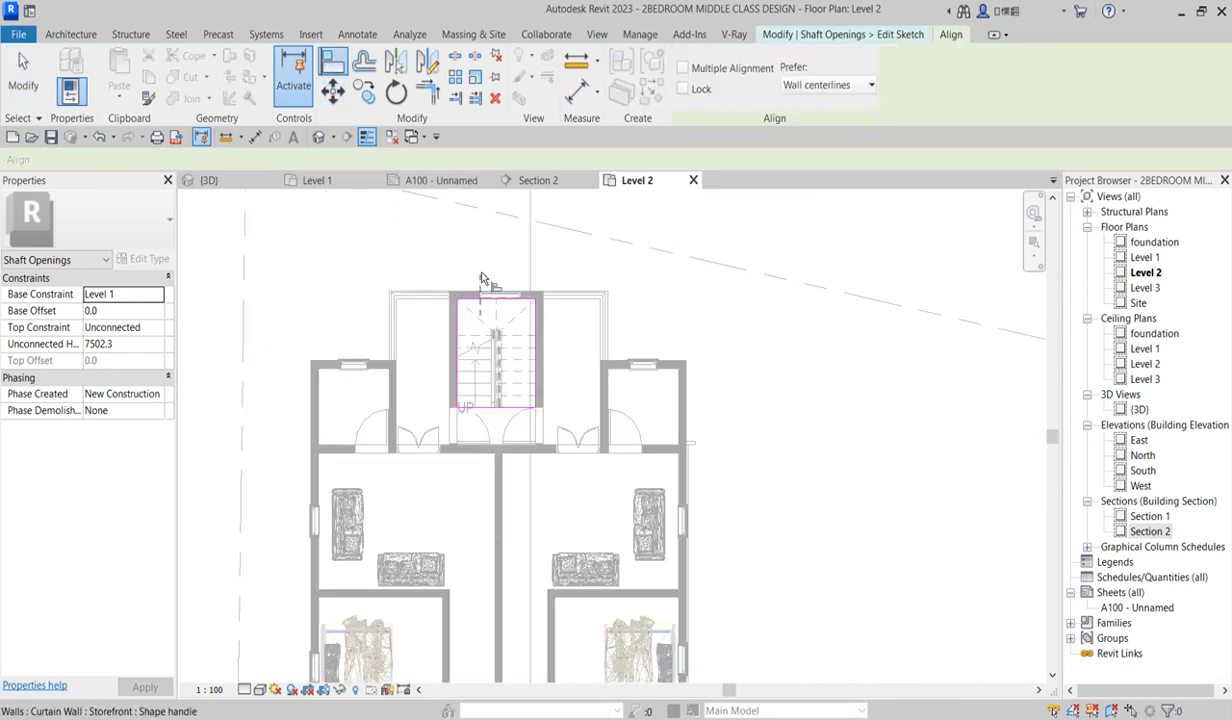
click(468, 313)
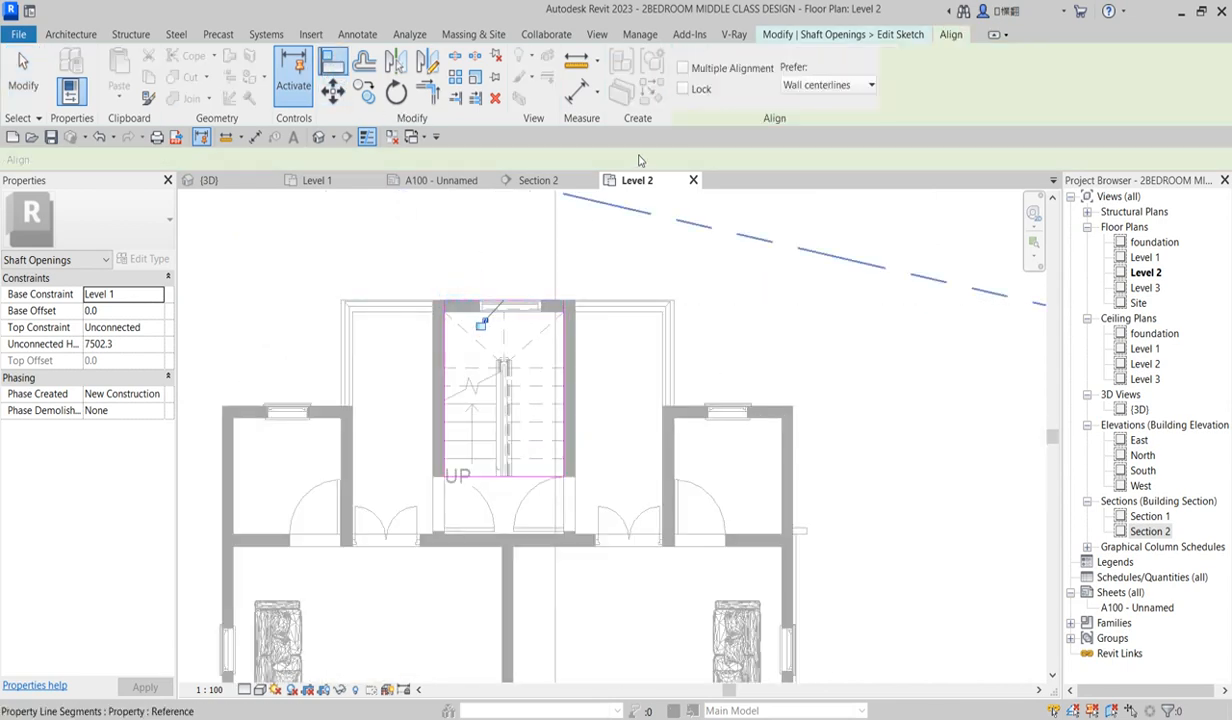
right_click(705, 291)
click(745, 299)
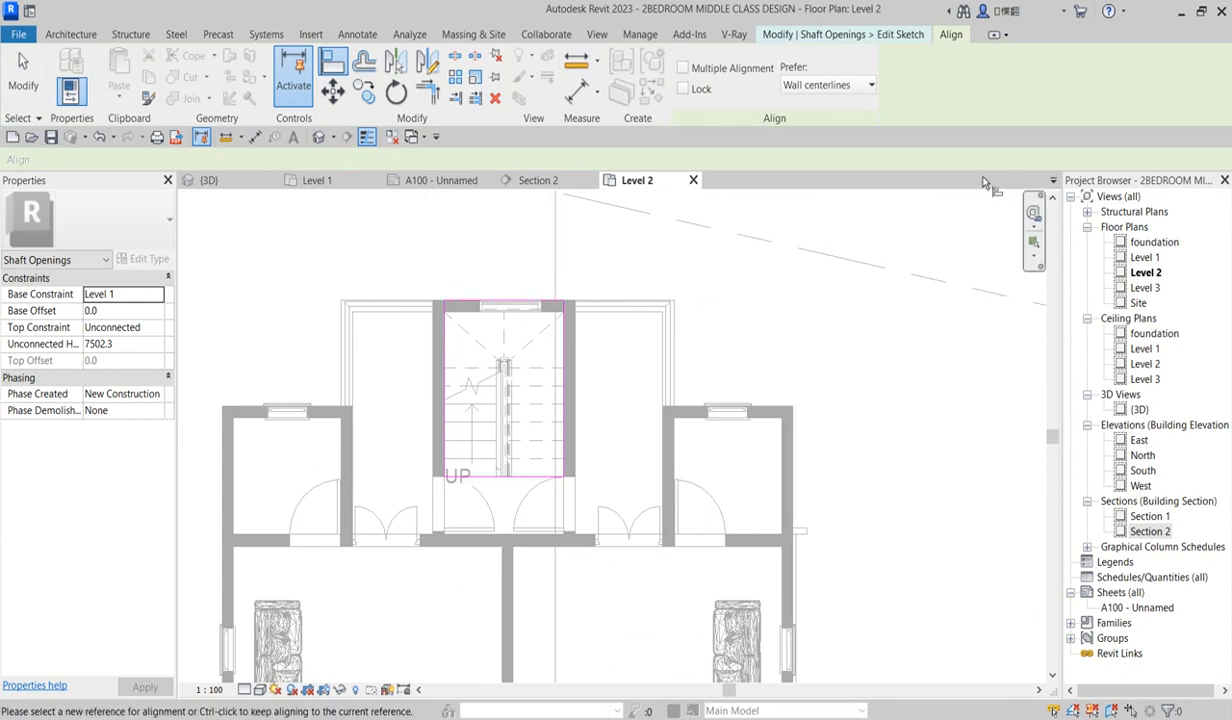
- Finish editing the shaft opening sketch and open the 3D view
click(842, 36)
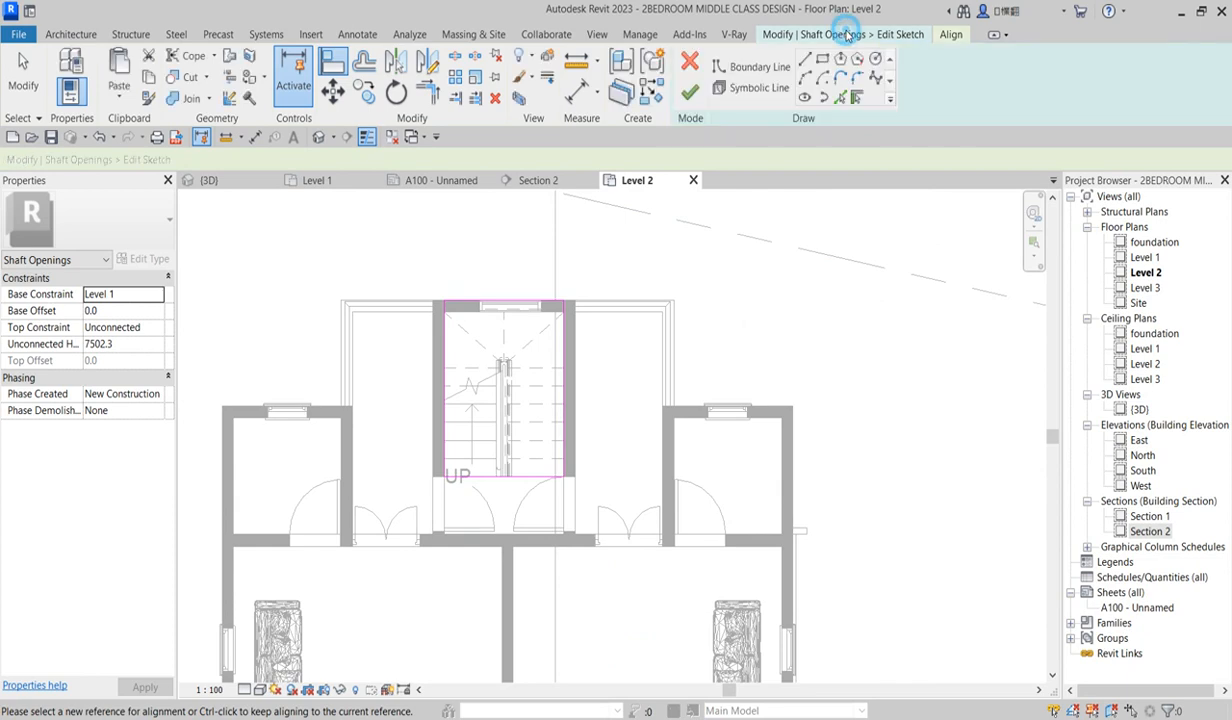
click(691, 90)
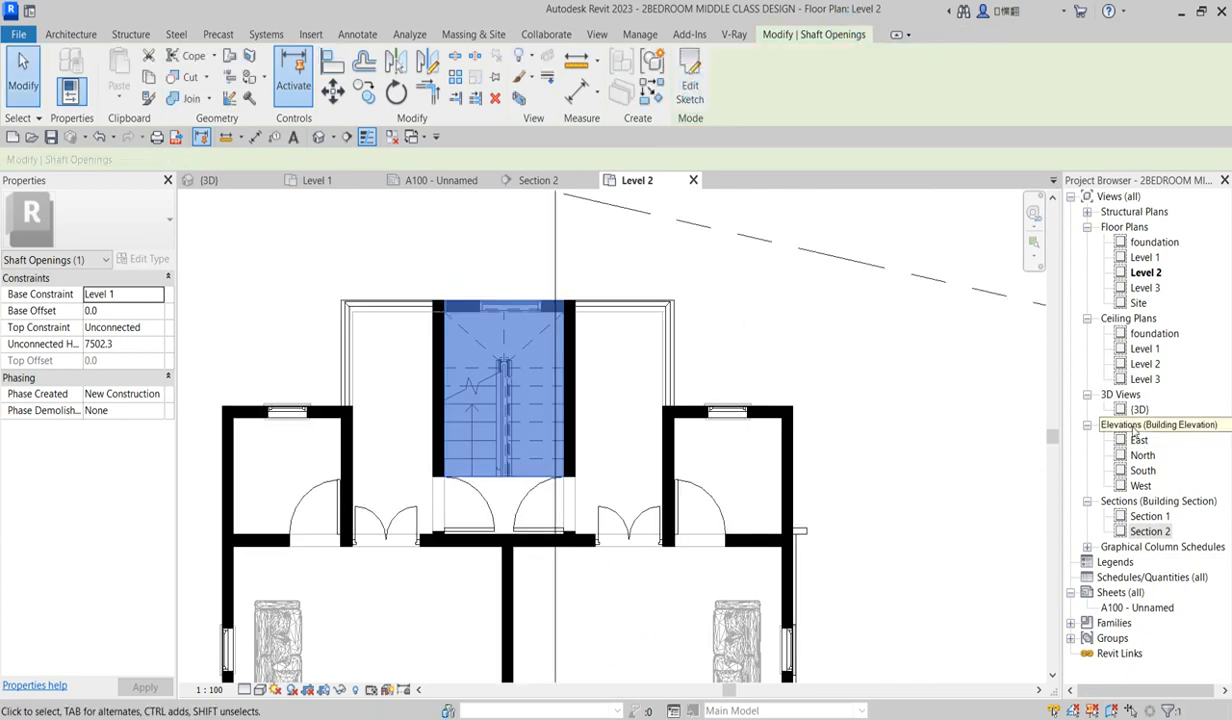
click(1137, 410)
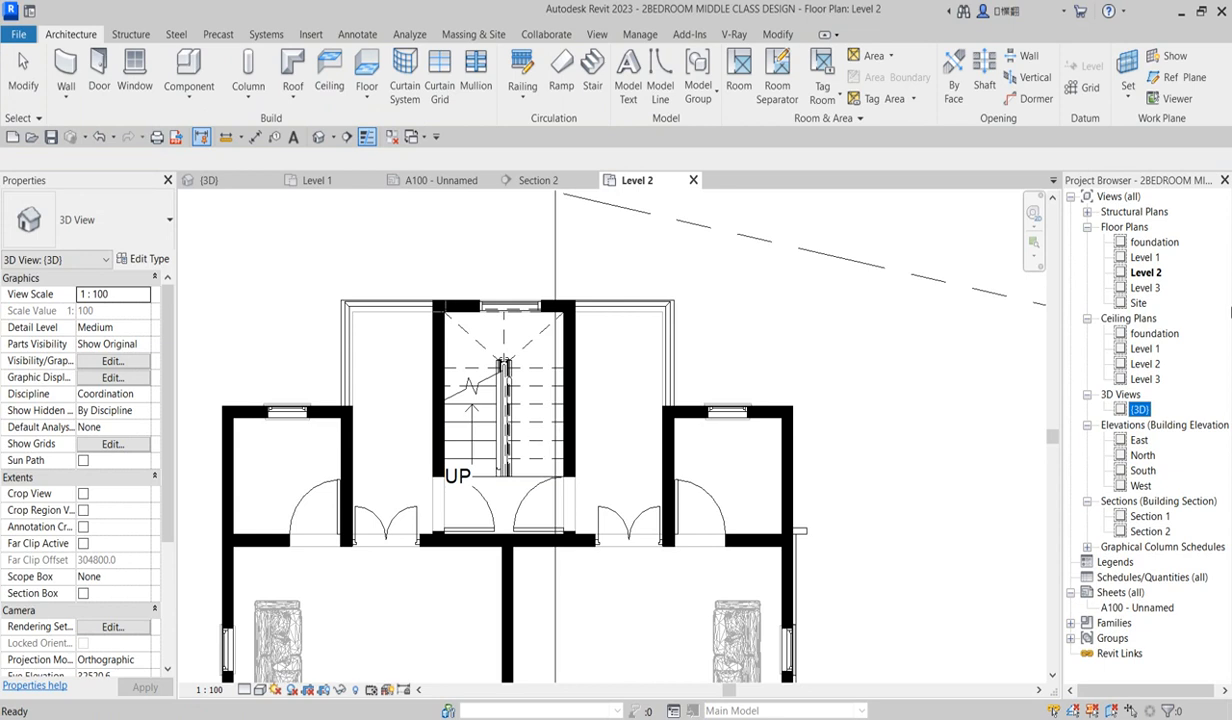
click(899, 445)
double_click(1140, 410)
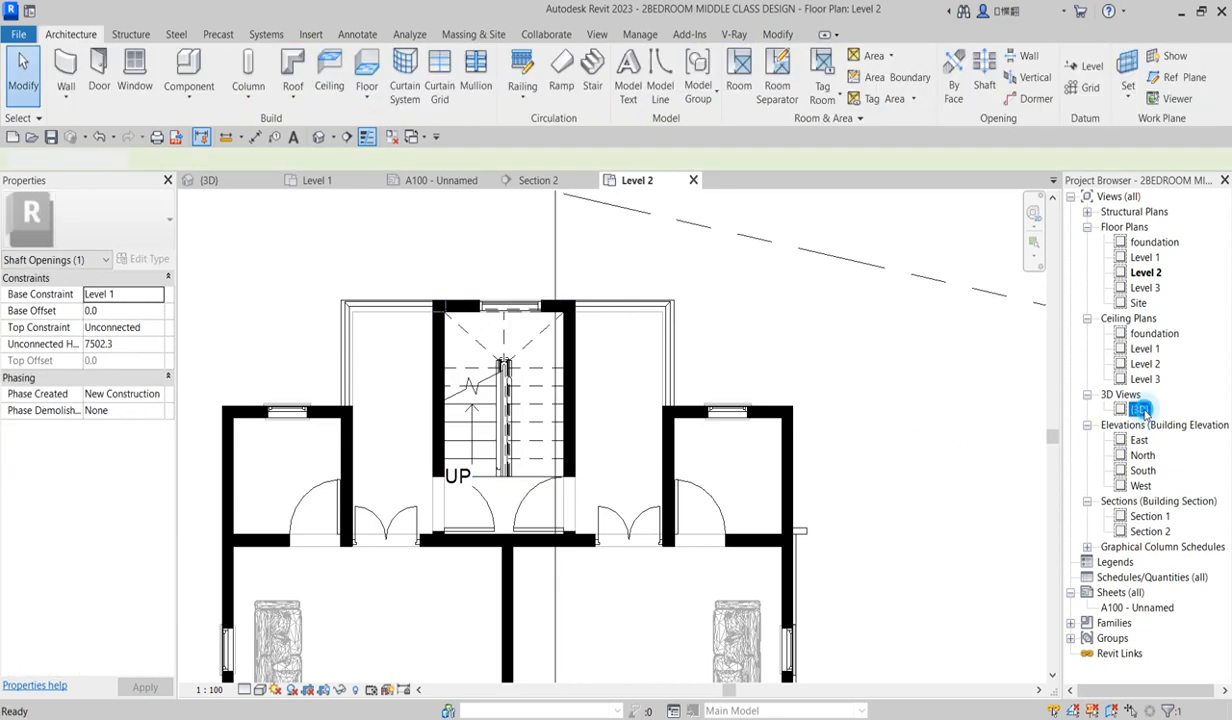
- Raise the top of the east stairwell's Level 2 end wall to an unconnected height of about 3067.5 mm
click(626, 590)
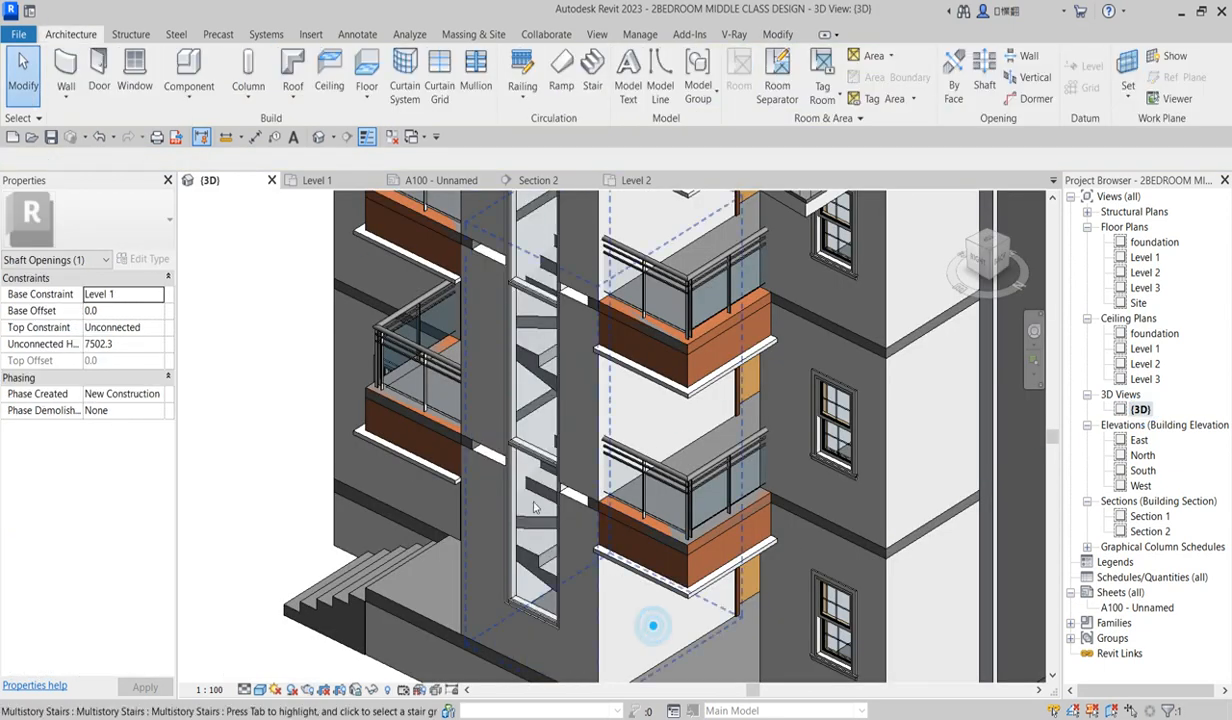
scroll(525, 504, down, 2)
scroll(535, 536, up, 2)
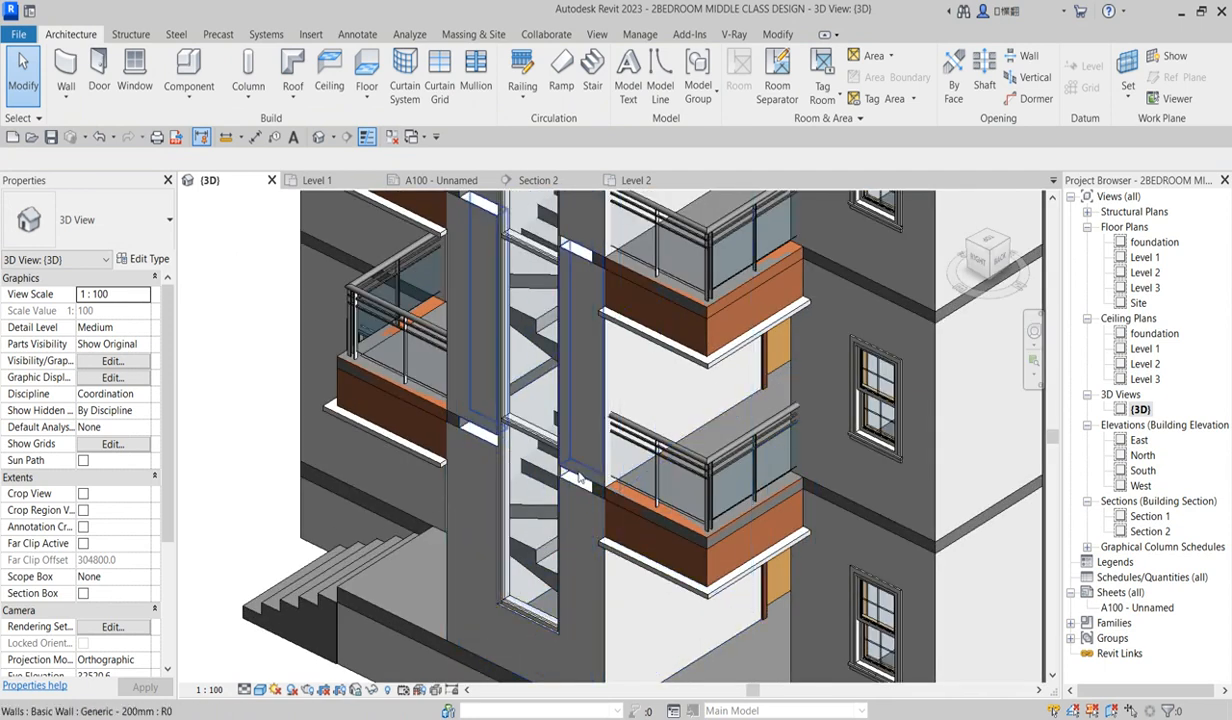
click(600, 428)
scroll(600, 428, down, 3)
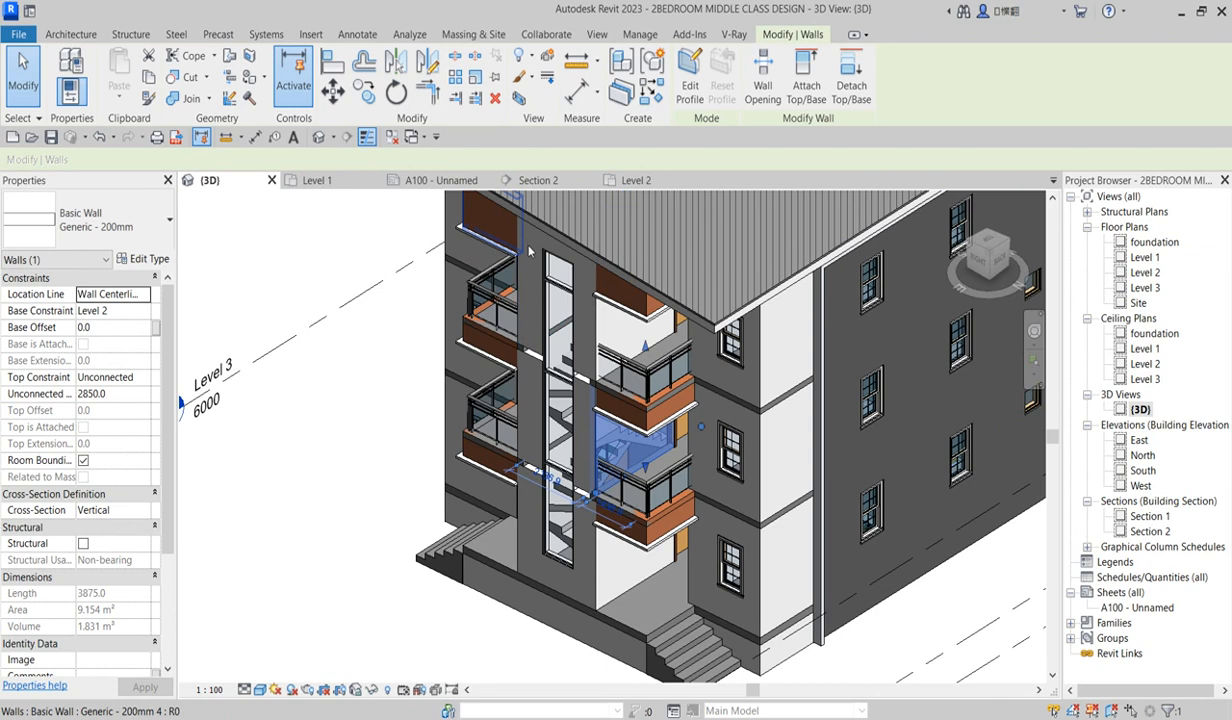
scroll(522, 344, up, 4)
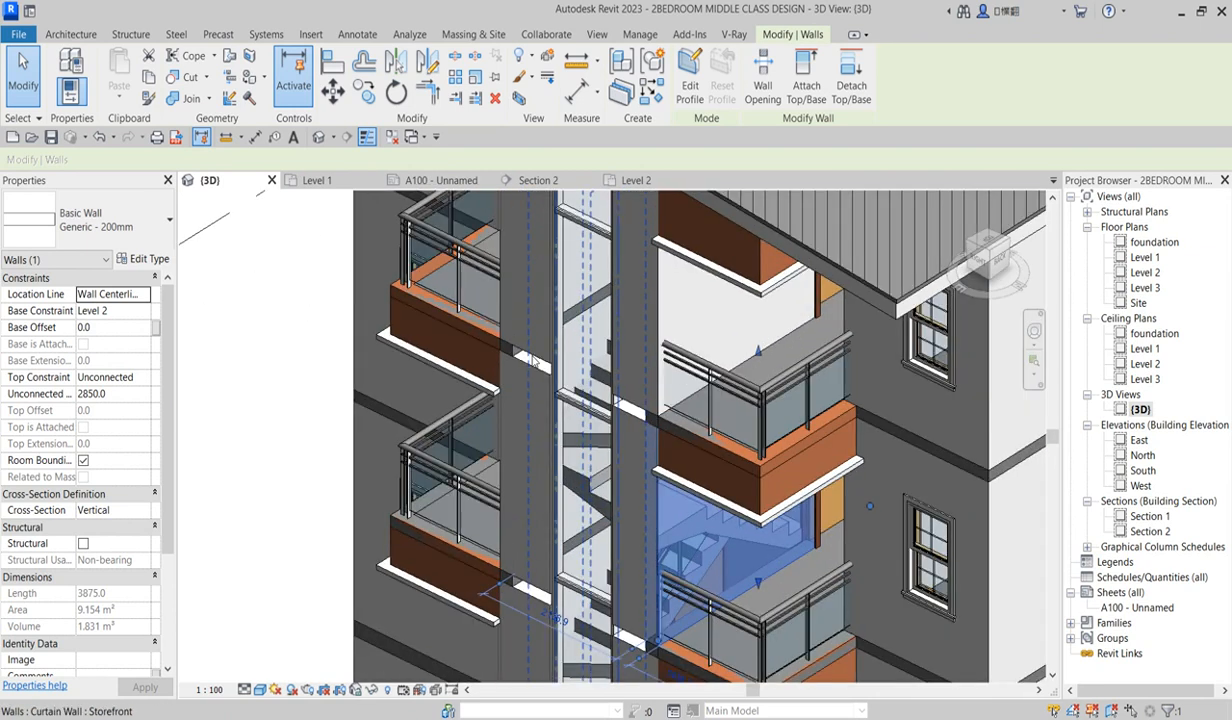
scroll(549, 389, up, 3)
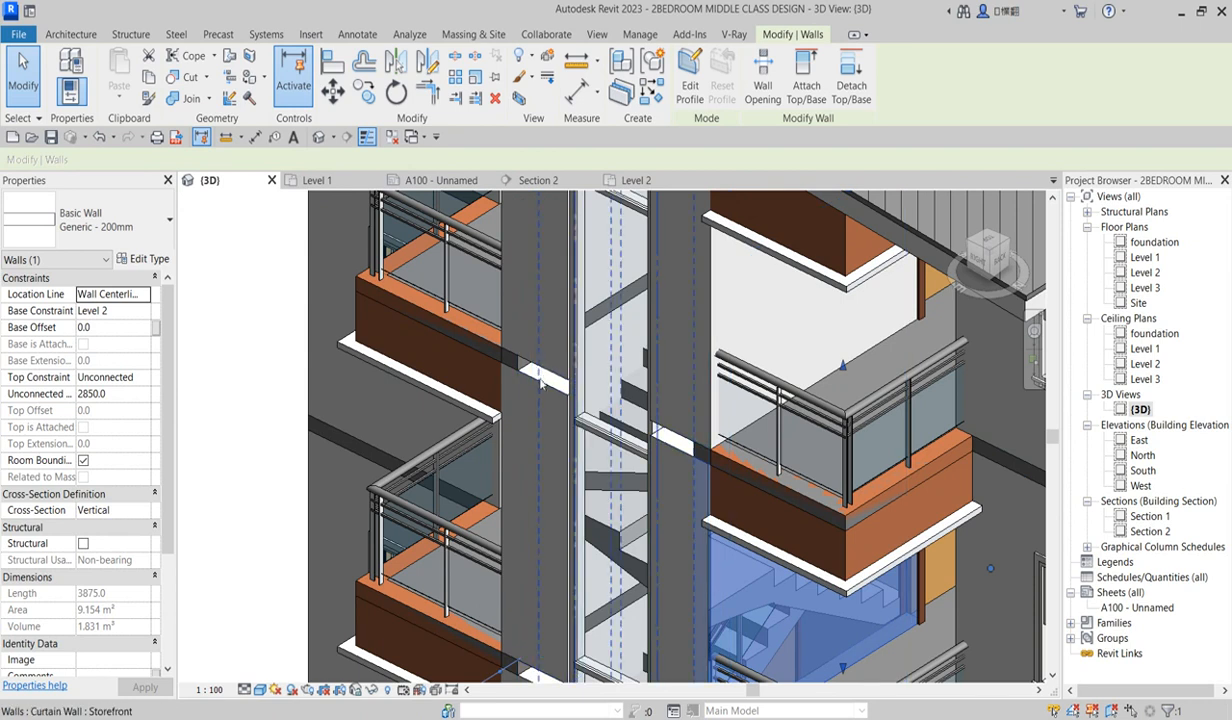
click(537, 390)
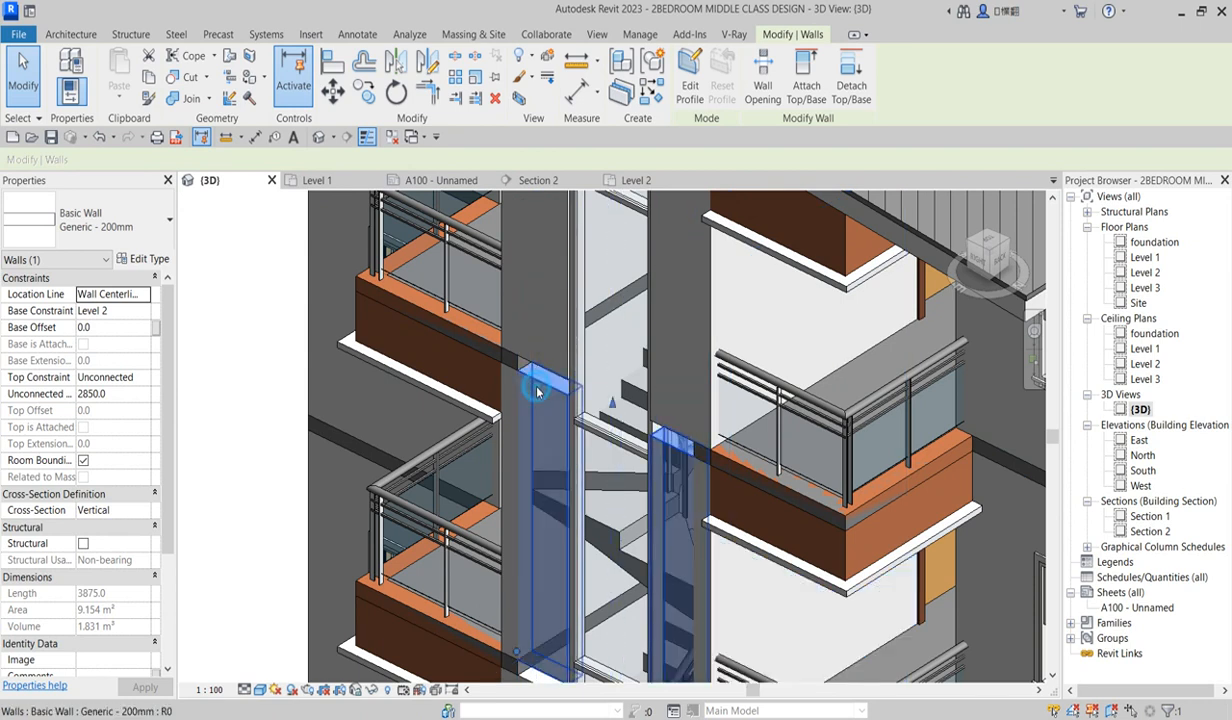
mouse_move(610, 405)
mouse_down()
mouse_move(623, 408)
mouse_move(612, 380)
mouse_up()
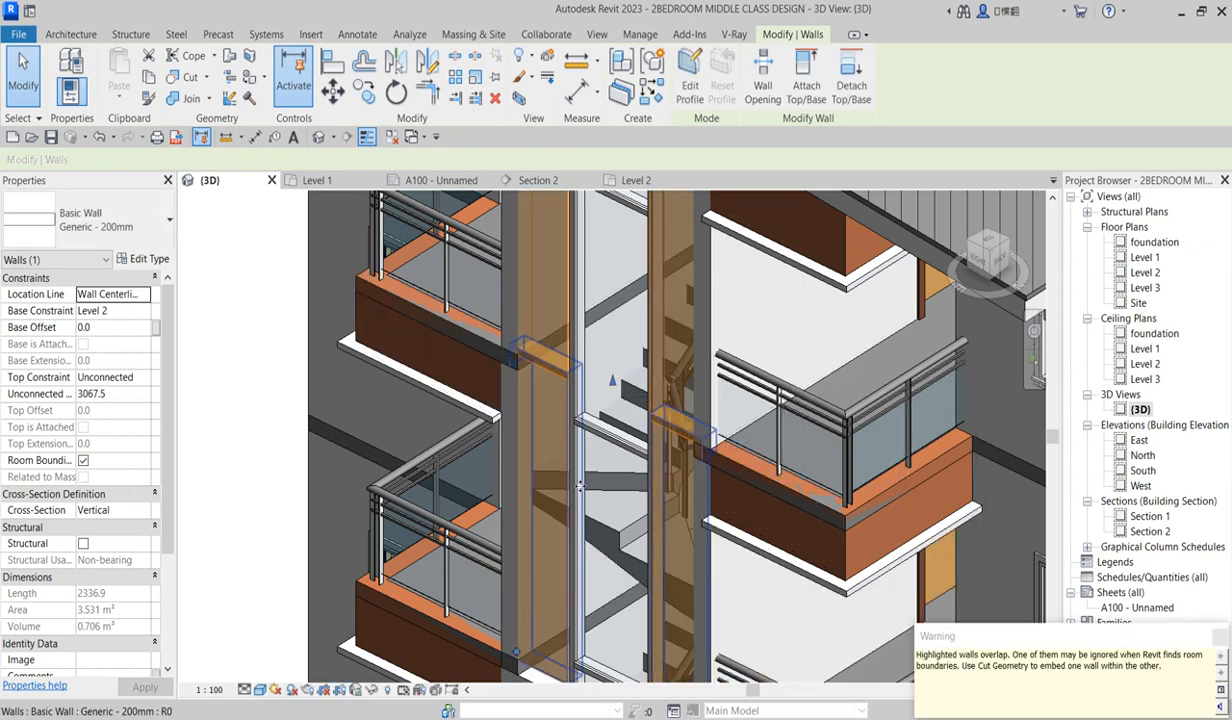
key(ctrl+d)
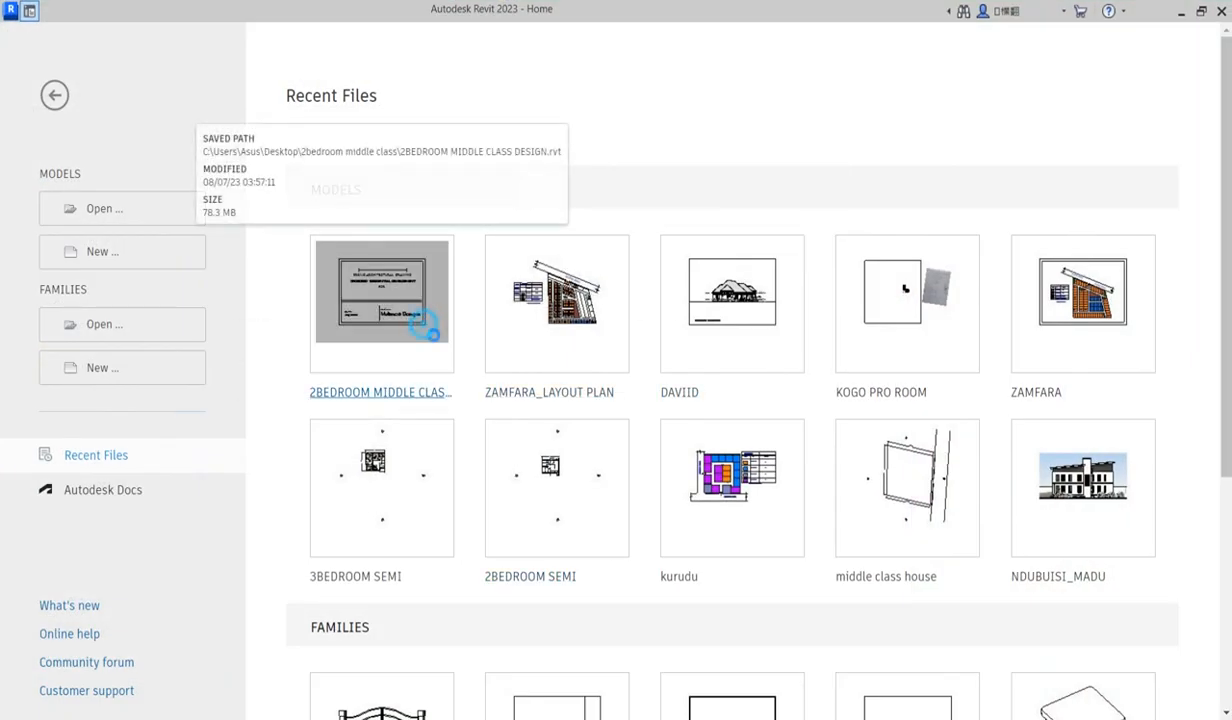
click(426, 329)
click(737, 257)
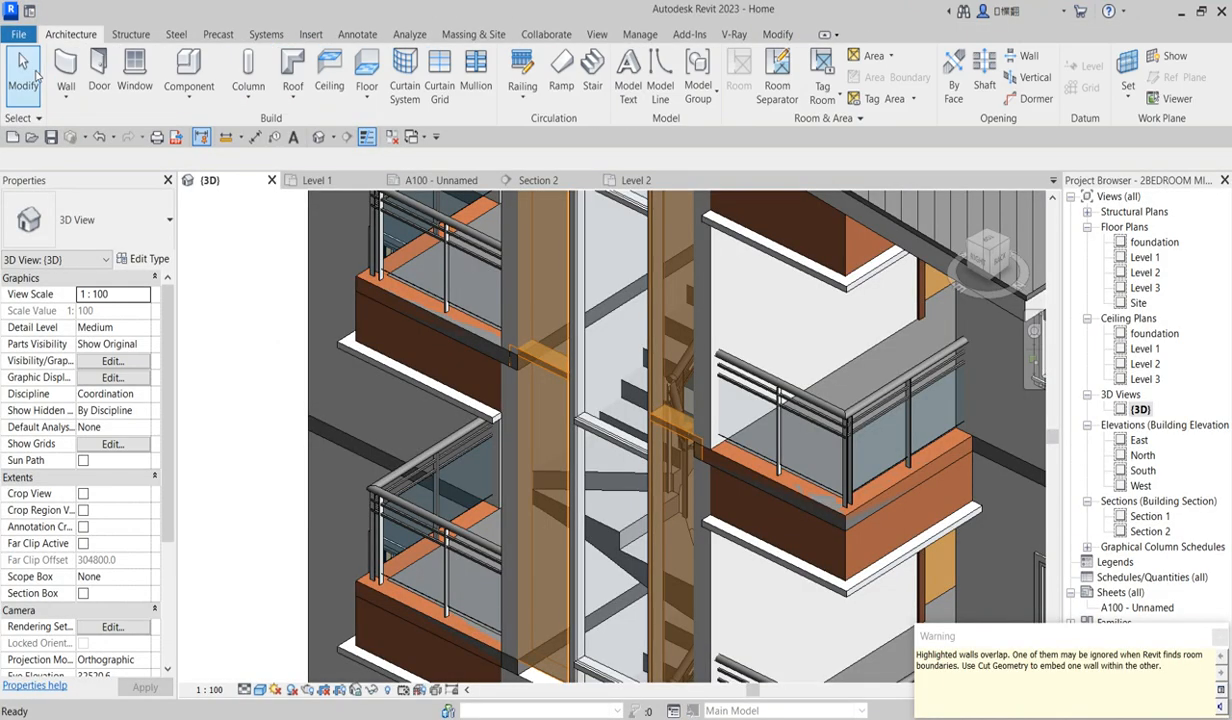
- Set the unconnected height of the east stairwell's Level 2 end wall to 3000 mm
click(564, 404)
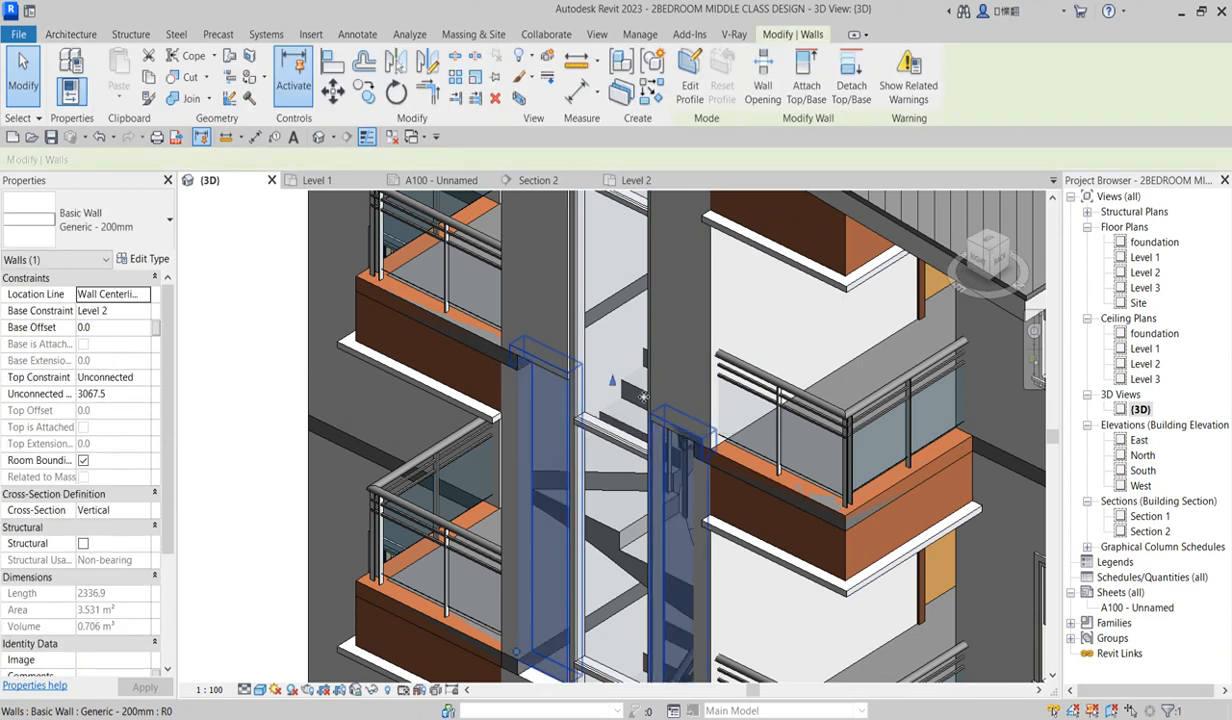
scroll(620, 390, up, 2)
click(124, 399)
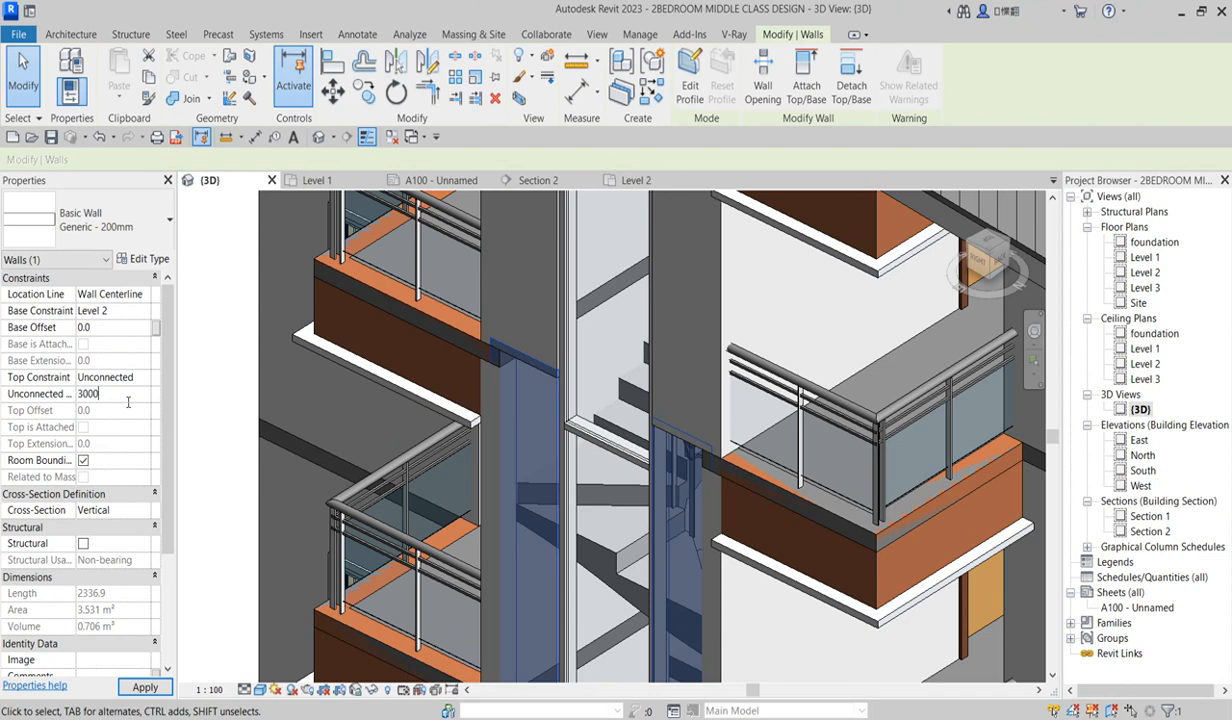
scroll(546, 426, down, 5)
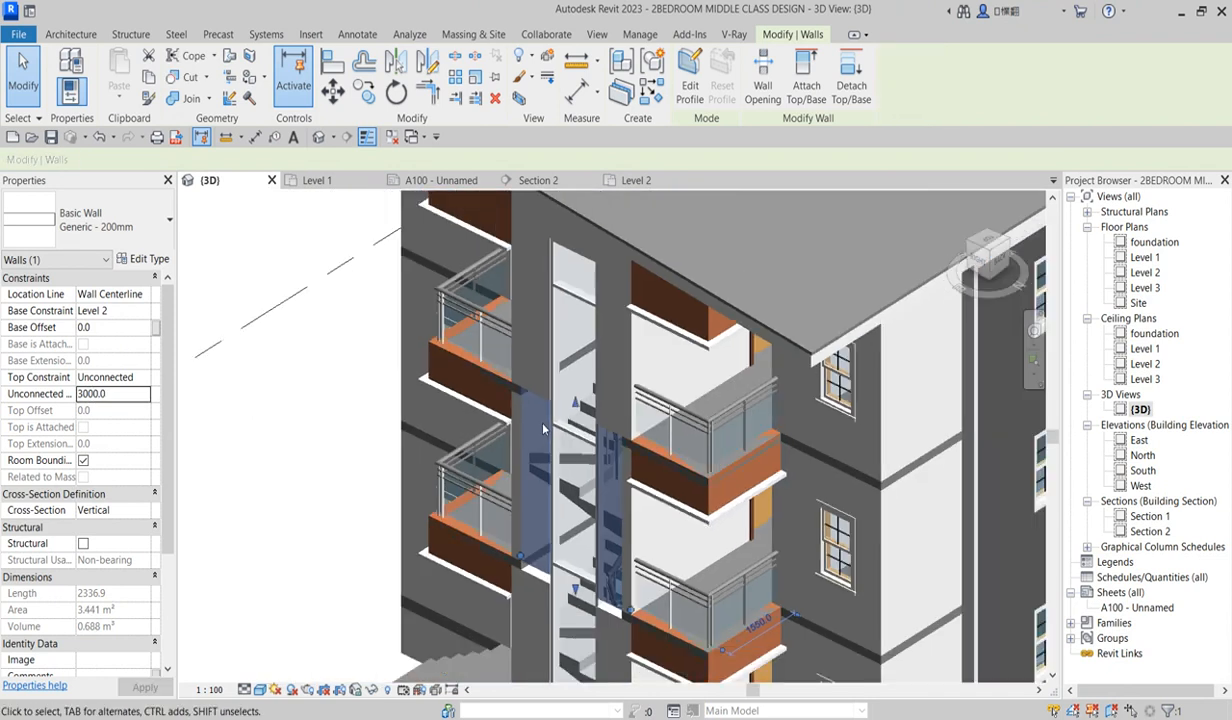
- Set the unconnected height of the east stairwell's Level 1 end wall to 3000 mm
scroll(553, 553, up, 5)
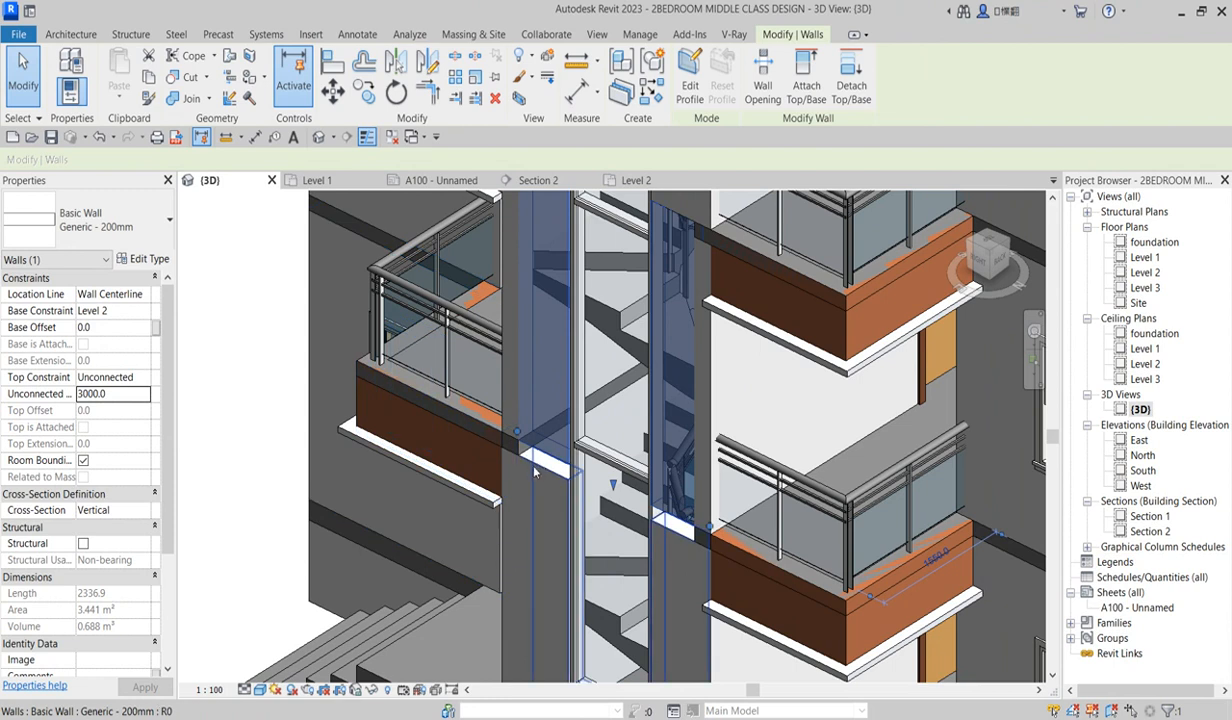
click(535, 472)
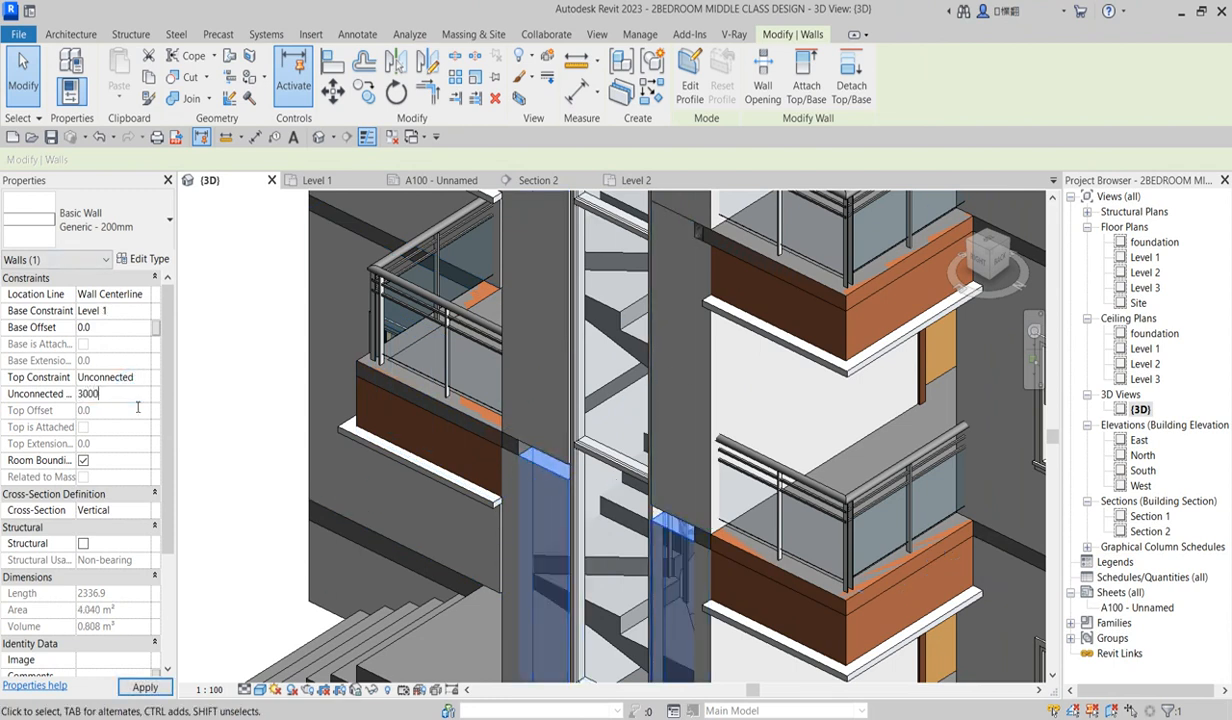
click(261, 443)
- Examine the east stairwell's end walls and shaft opening up close and within the whole building
scroll(405, 434, down, 4)
scroll(489, 480, up, 3)
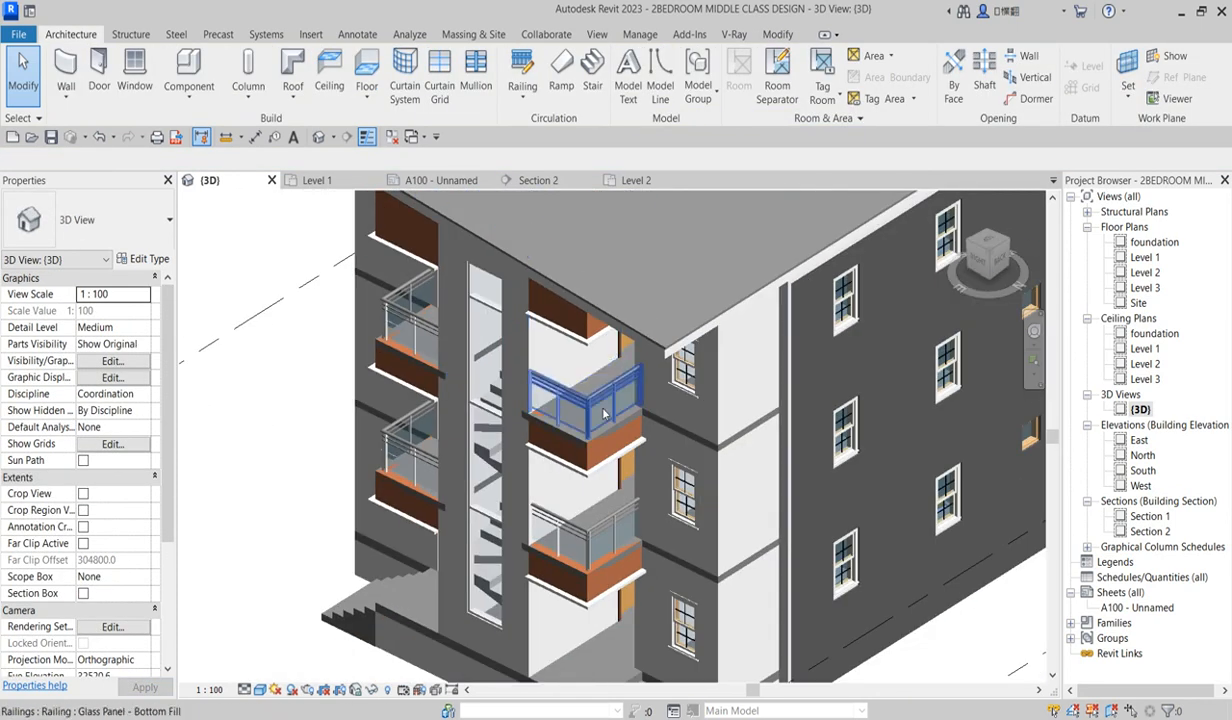
scroll(604, 413, down, 3)
scroll(546, 566, up, 4)
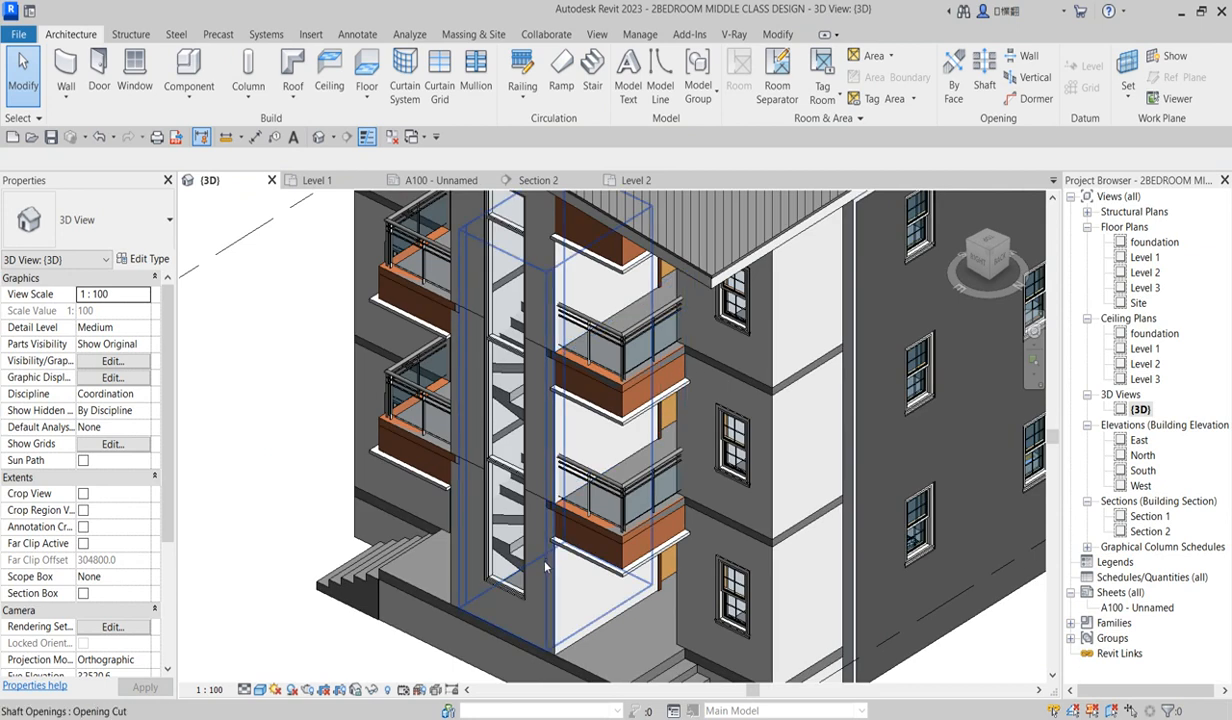
scroll(513, 296, up, 3)
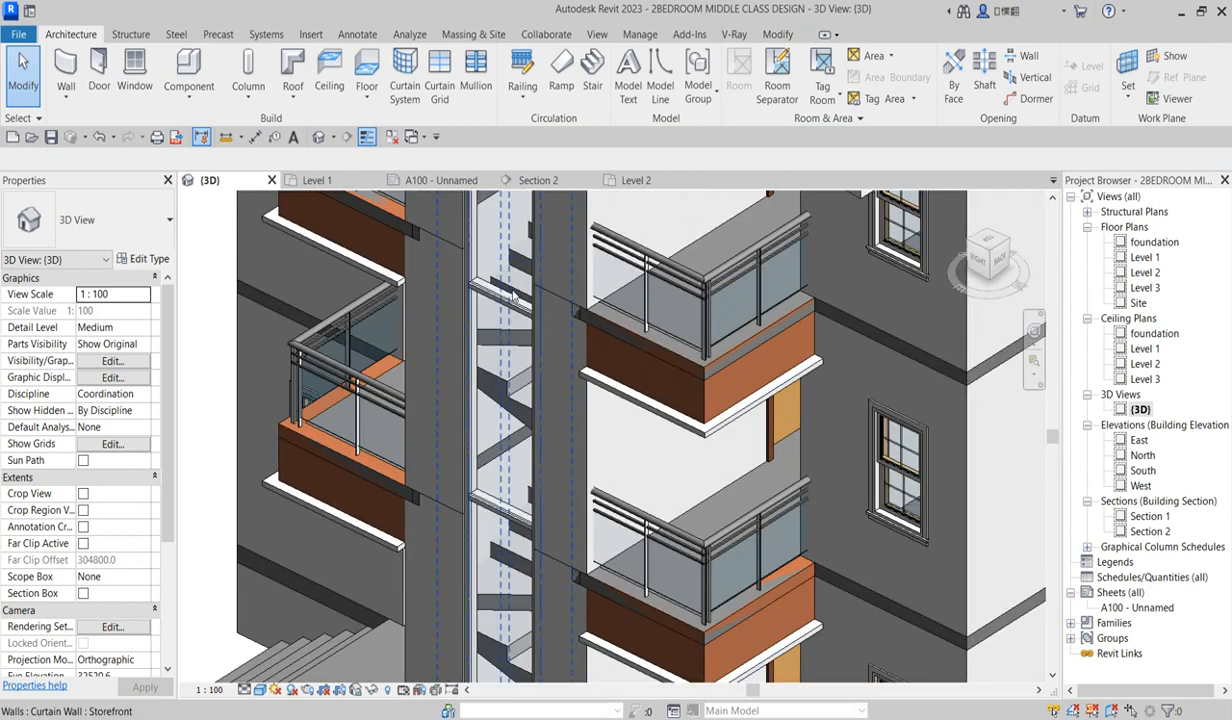
scroll(510, 337, down, 5)
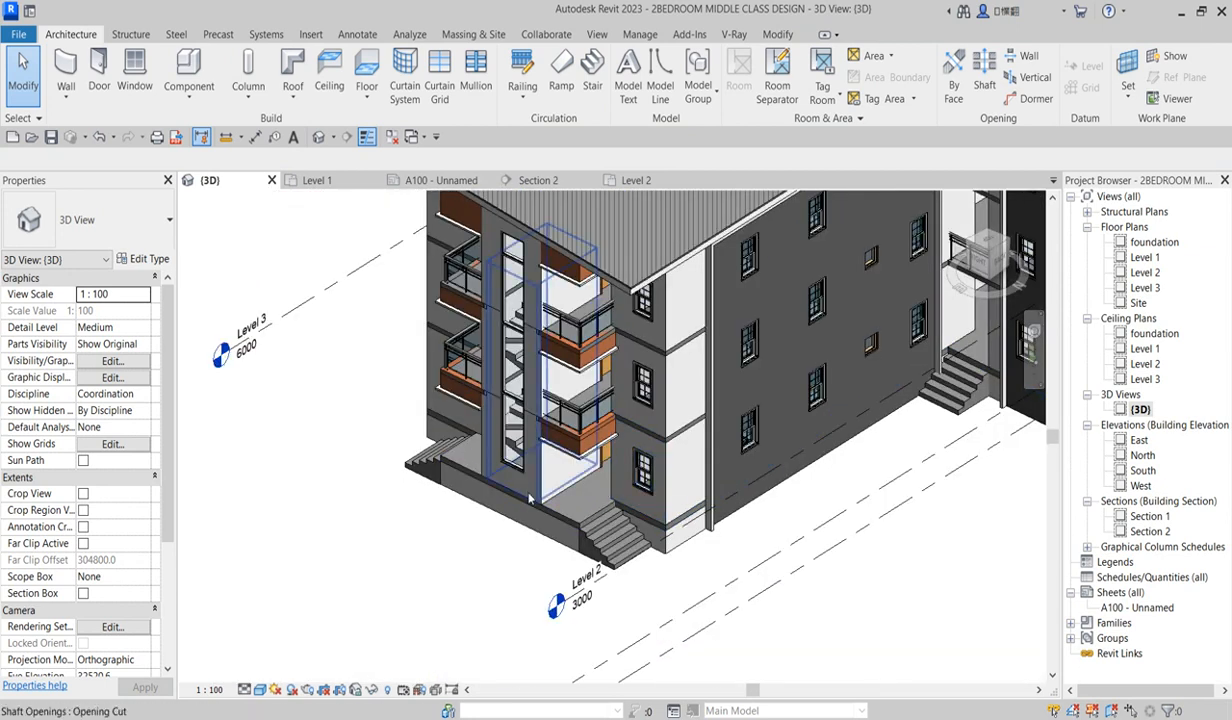
scroll(620, 530, down, 5)
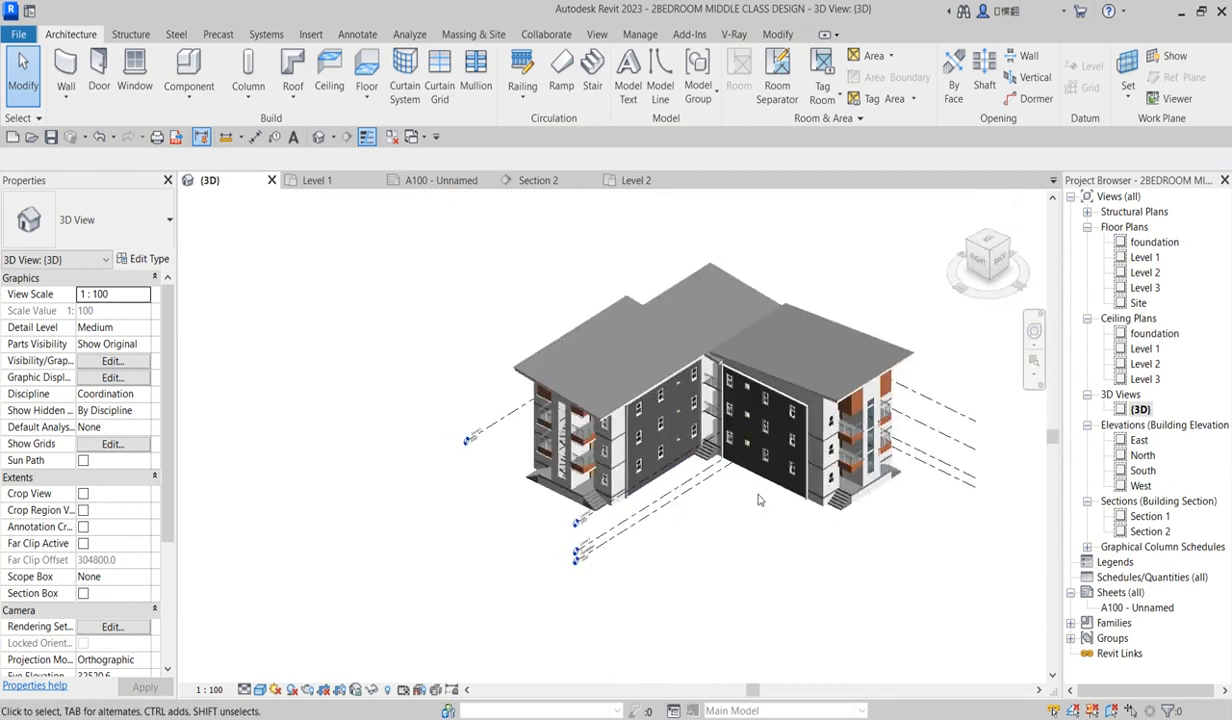
- Set the unconnected height of the north stairwell's Level 2 end wall to 3000 mm
scroll(884, 468, up, 6)
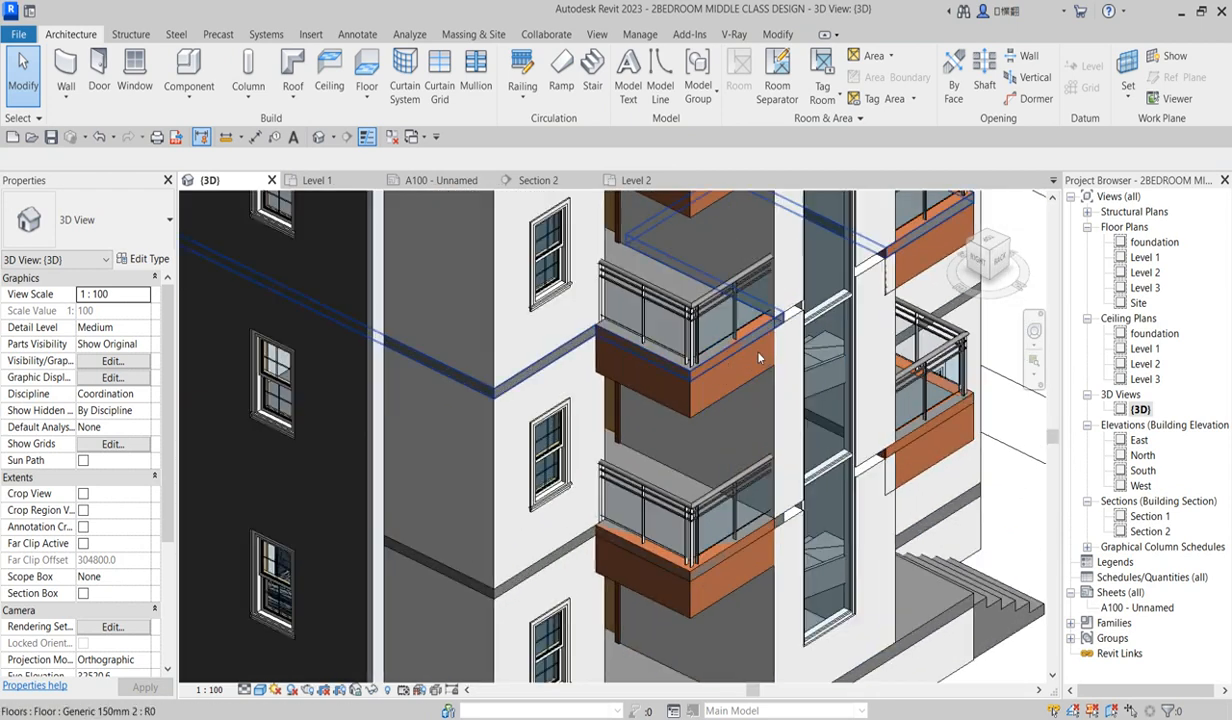
click(795, 328)
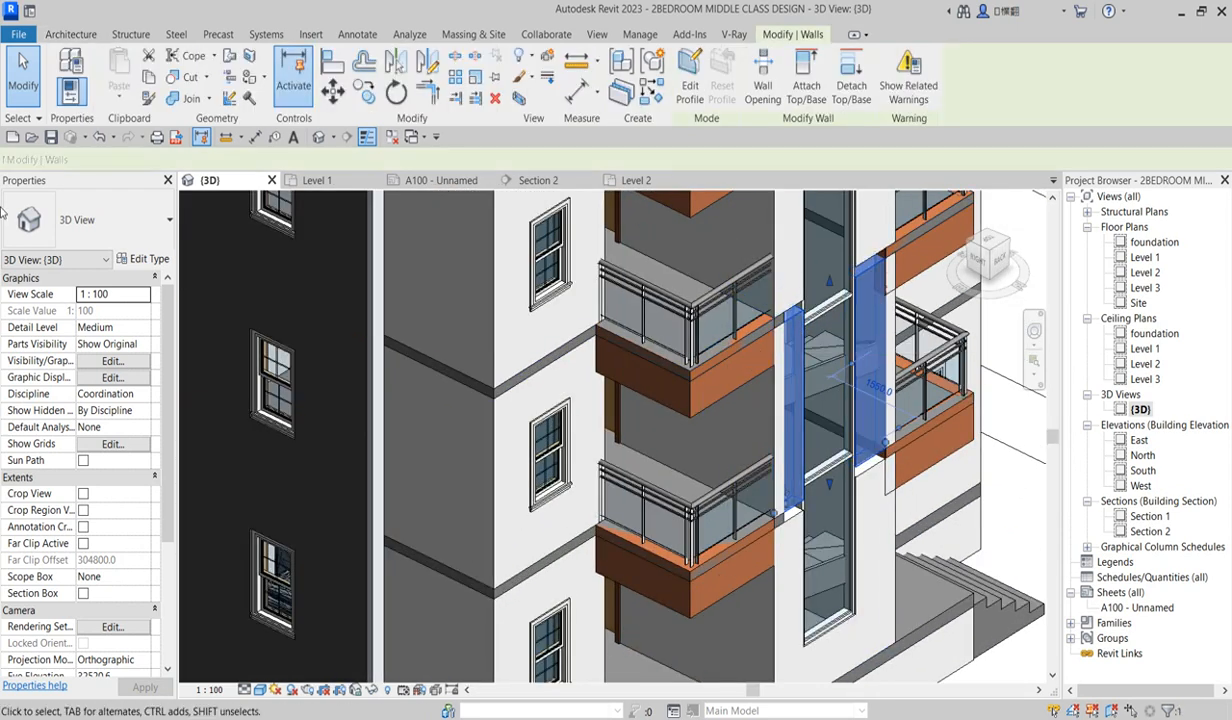
click(128, 395)
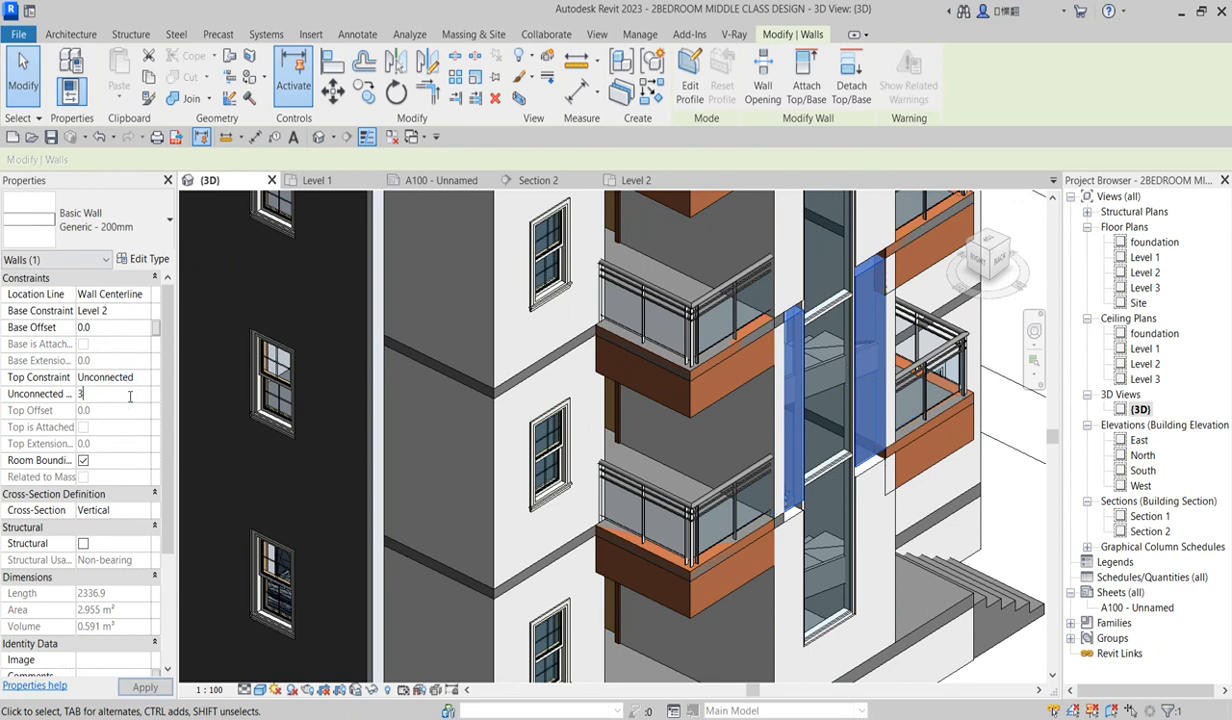
text(3000)
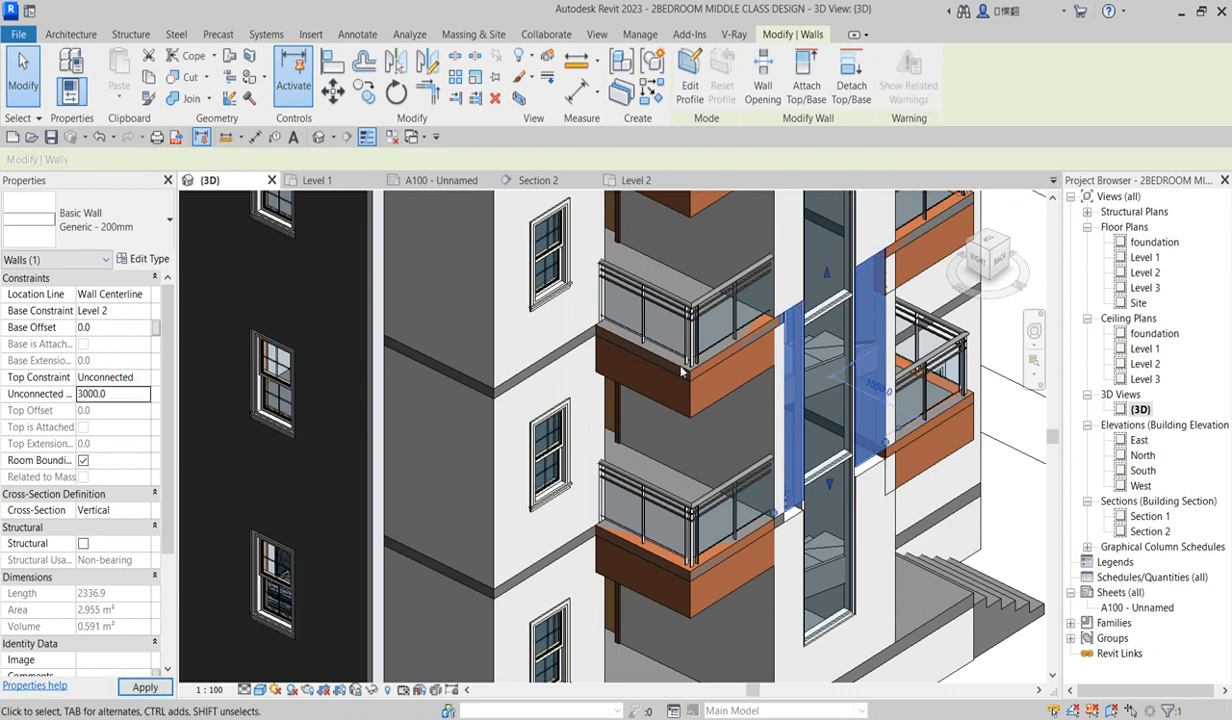
scroll(795, 566, down, 2)
double_click(795, 566)
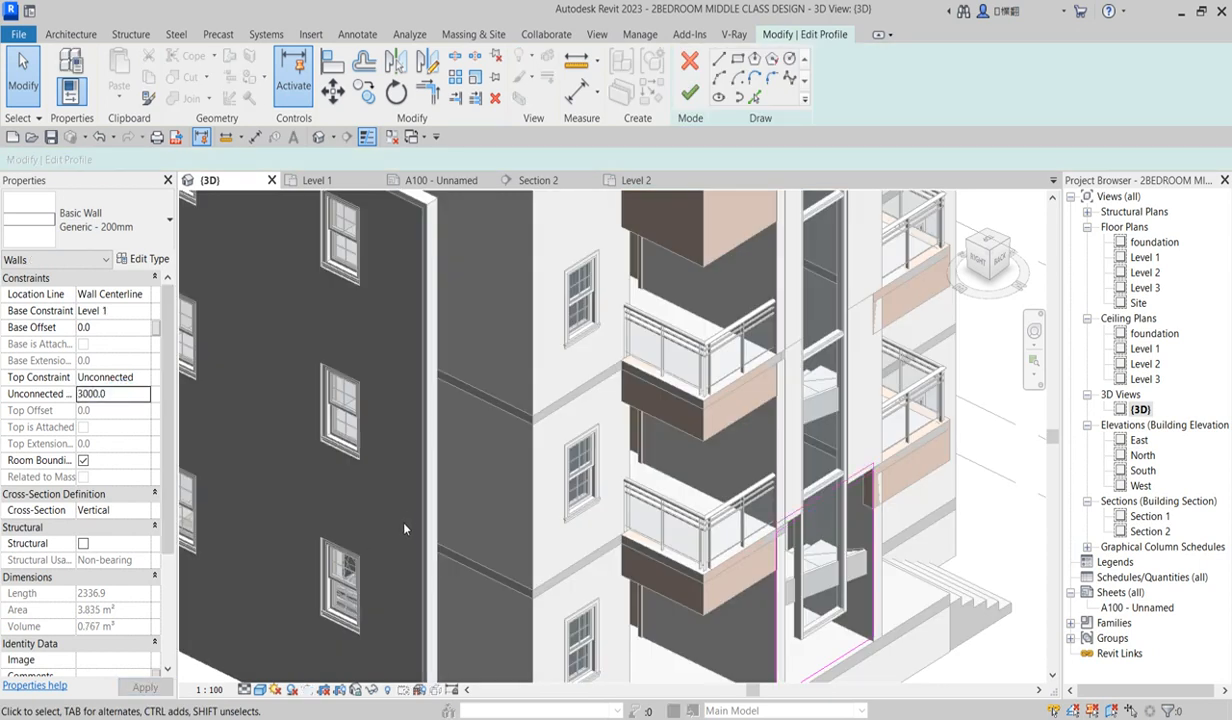
scroll(401, 520, down, 2)
click(690, 92)
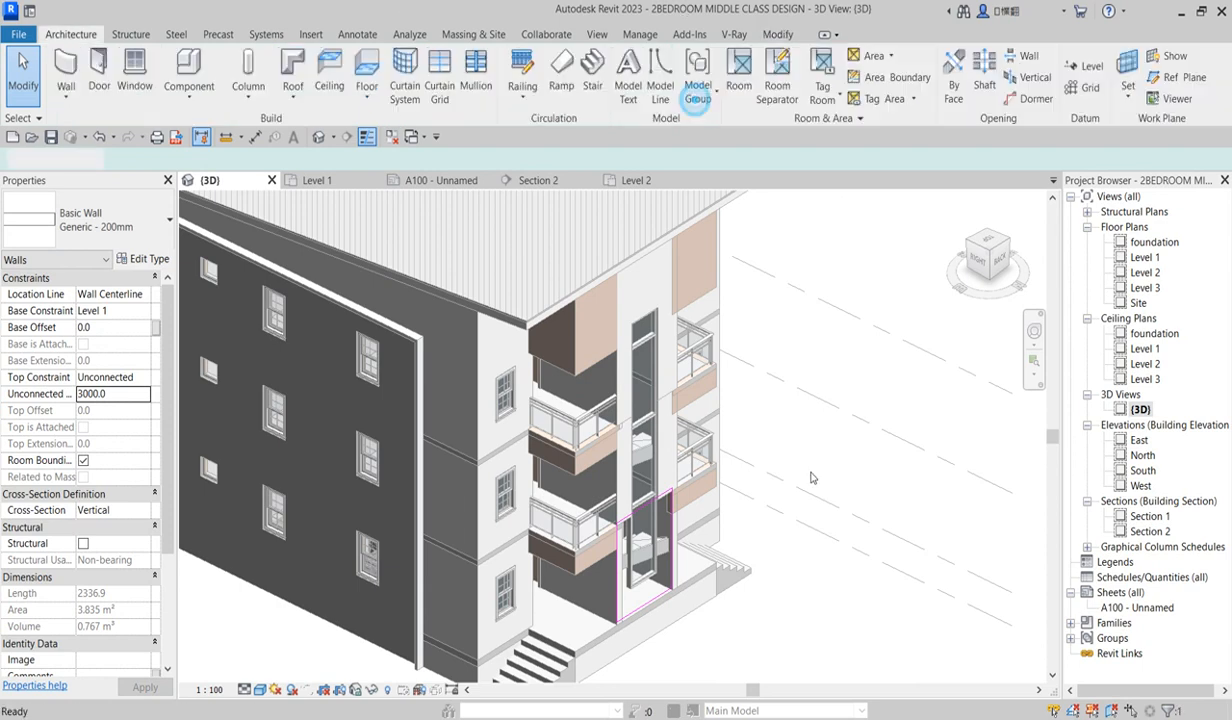
click(820, 597)
- Open the Level 1 floor plan
shift+middle_drag(820, 597, 825, 604)
scroll(825, 604, up, 3)
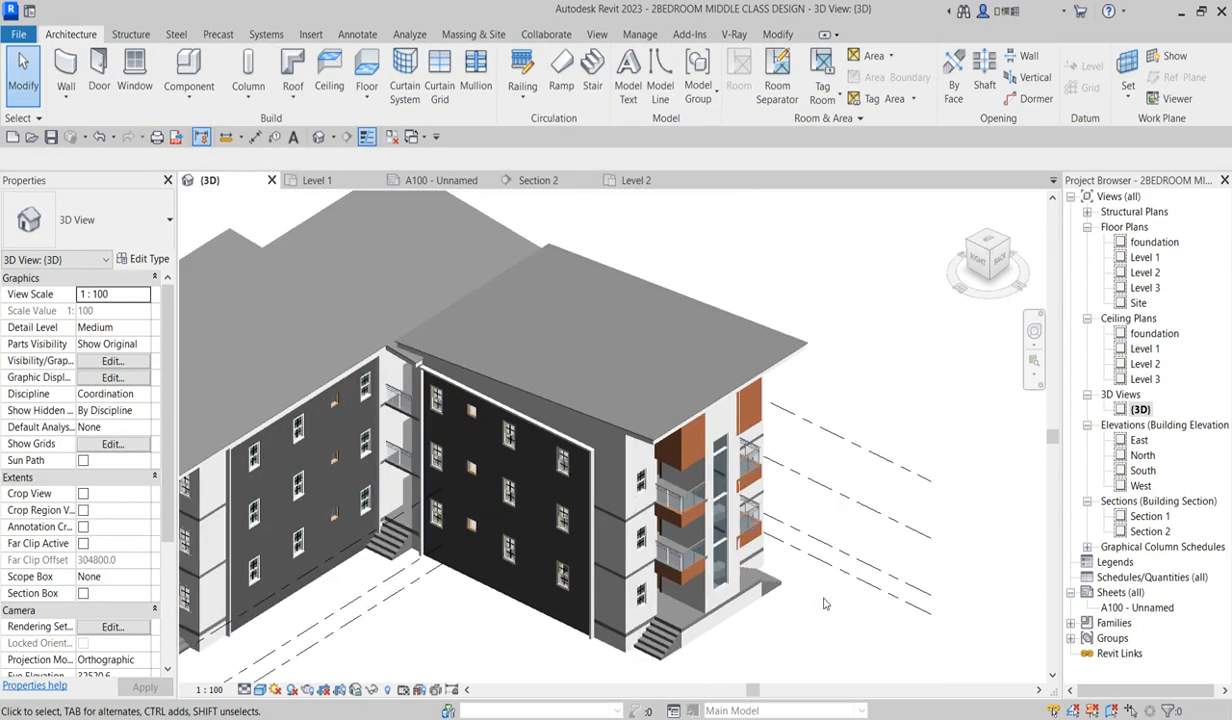
scroll(668, 481, up, 1)
scroll(815, 515, down, 5)
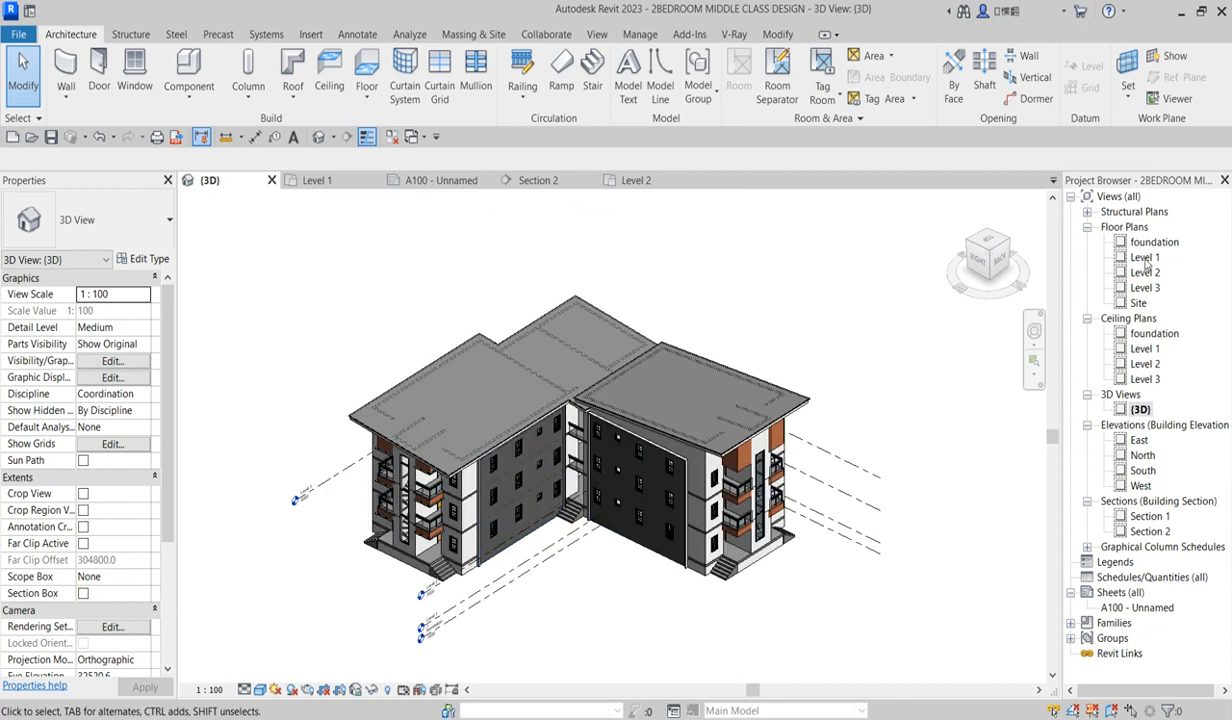
double_click(1145, 257)
scroll(655, 390, down, 4)
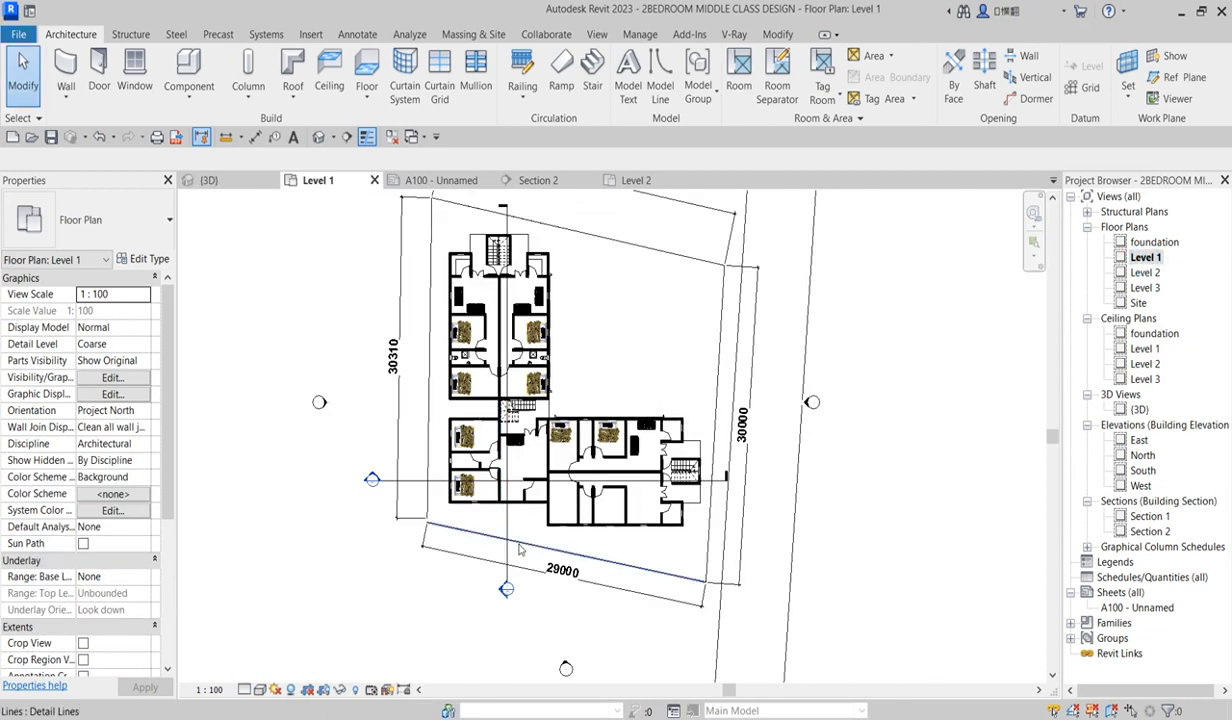
- Mirror a copy of the east wing's two upper beds and two sofas across the wall dividing the apartments
scroll(607, 443, up, 4)
click(498, 415)
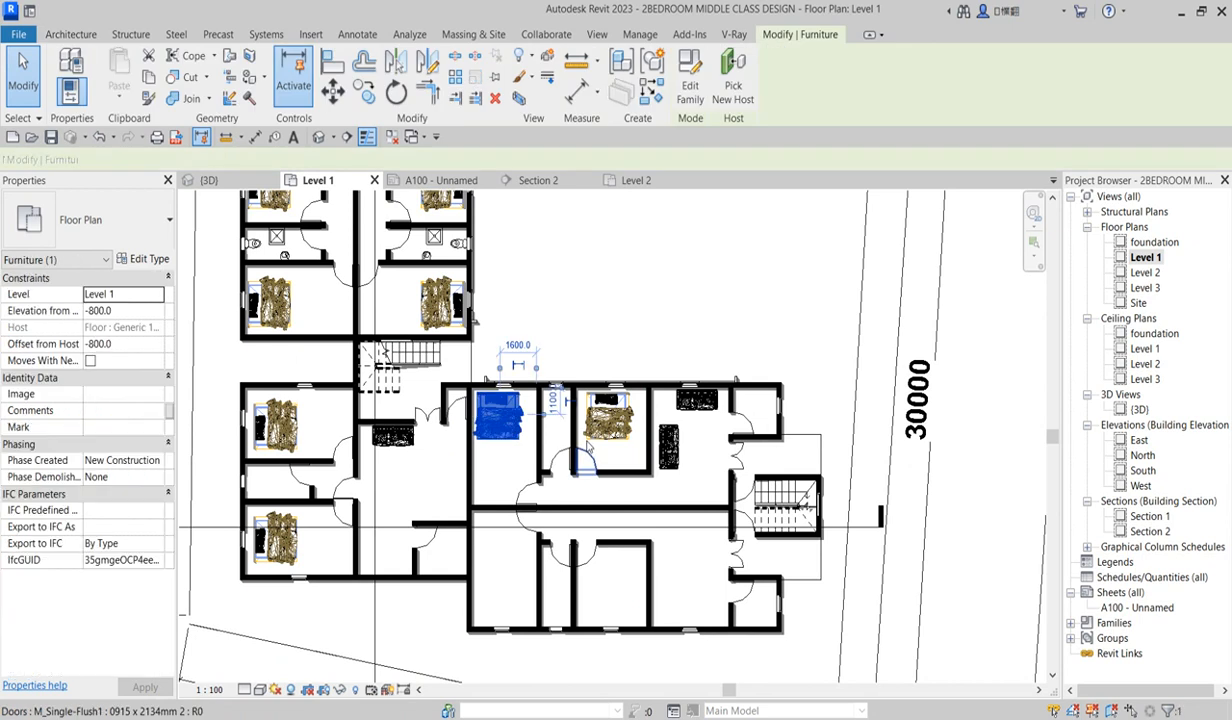
ctrl+click(605, 420)
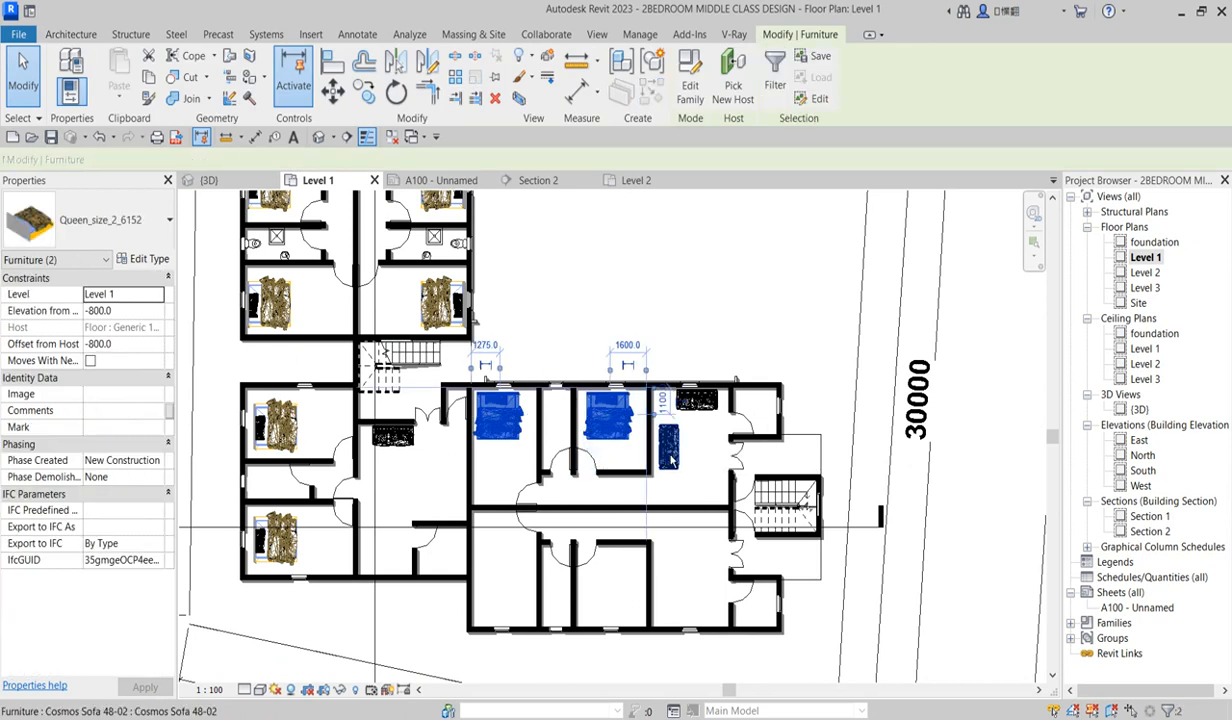
ctrl+click(668, 452)
ctrl+click(697, 400)
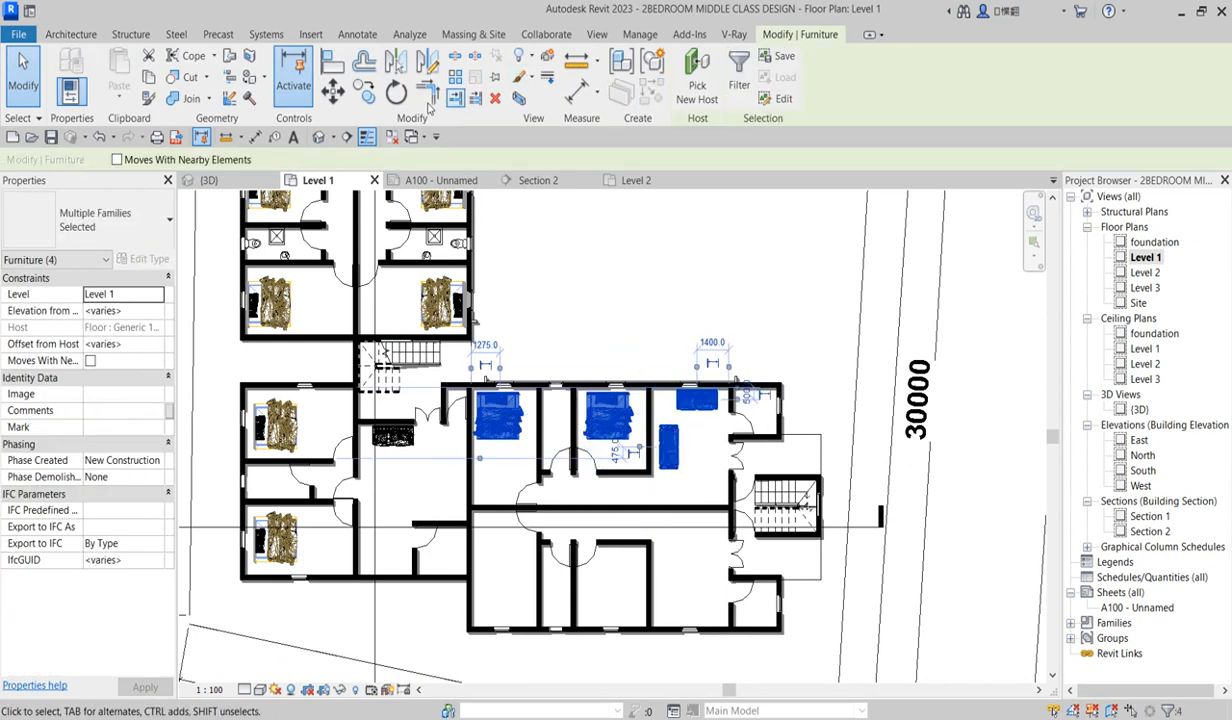
click(427, 62)
scroll(491, 507, up, 5)
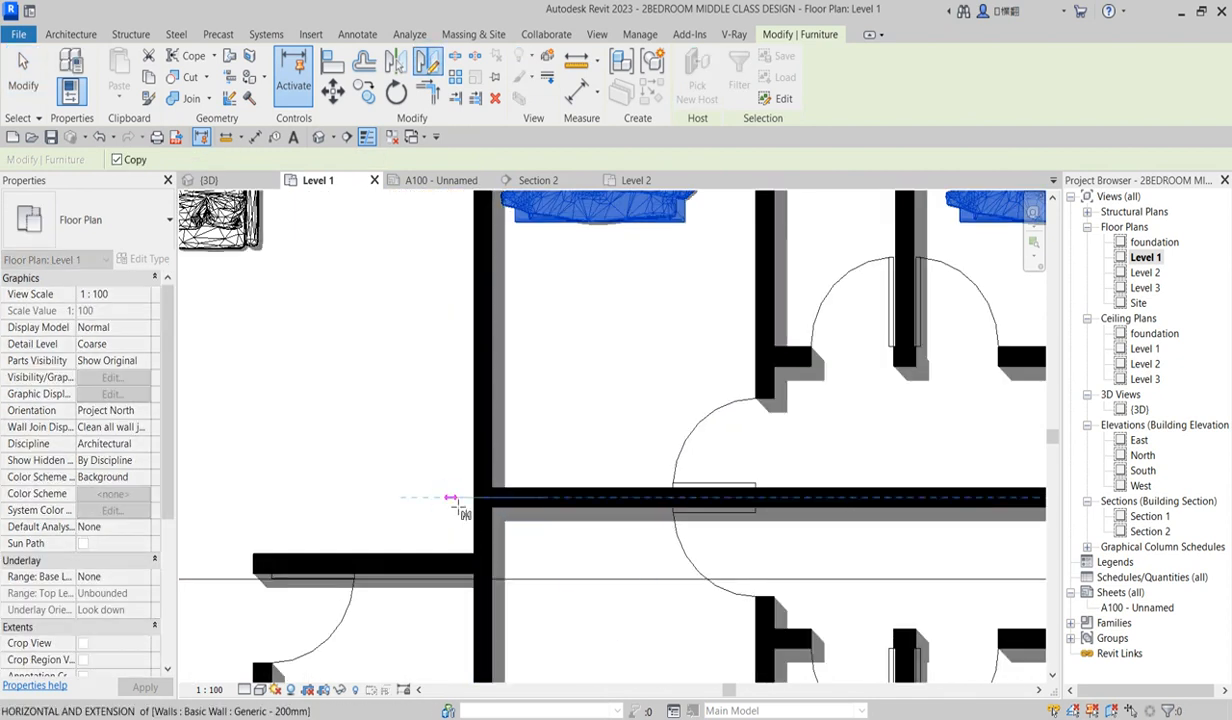
click(457, 506)
click(404, 451)
scroll(405, 452, down, 5)
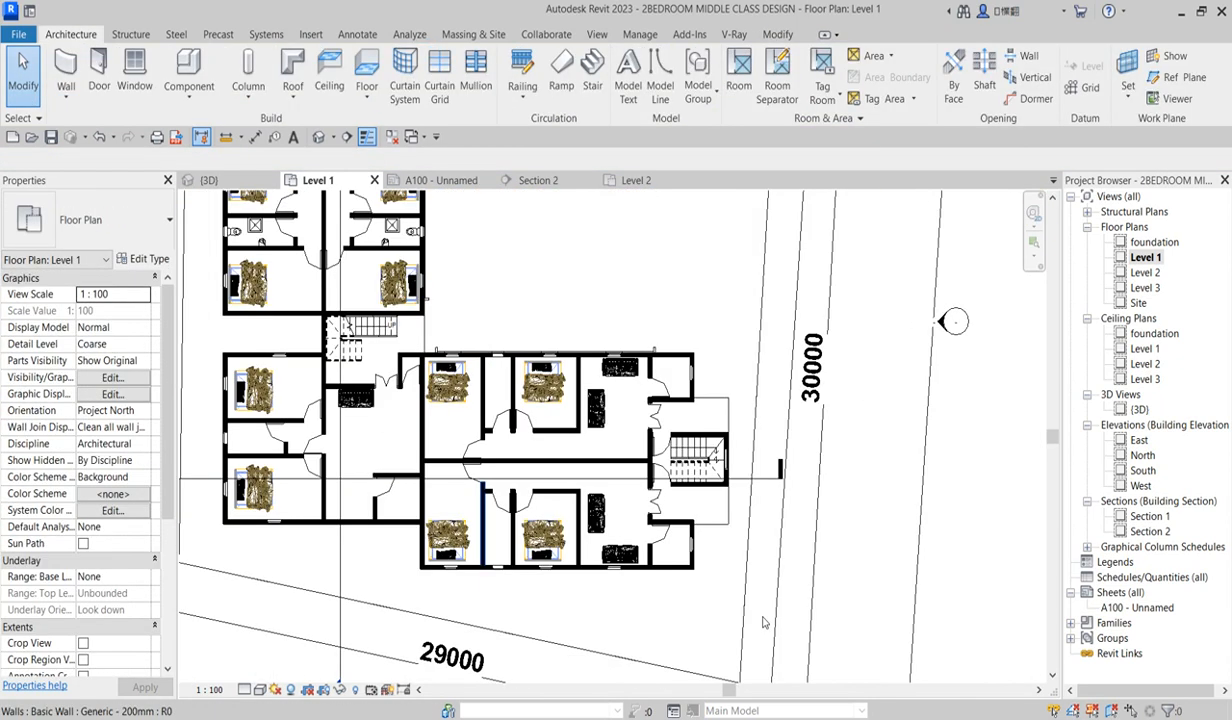
- Draw an L-shaped Wide Lines detail line in the east wing's upper corner room, with a vertical leg of about 1525 mm
scroll(608, 305, up, 3)
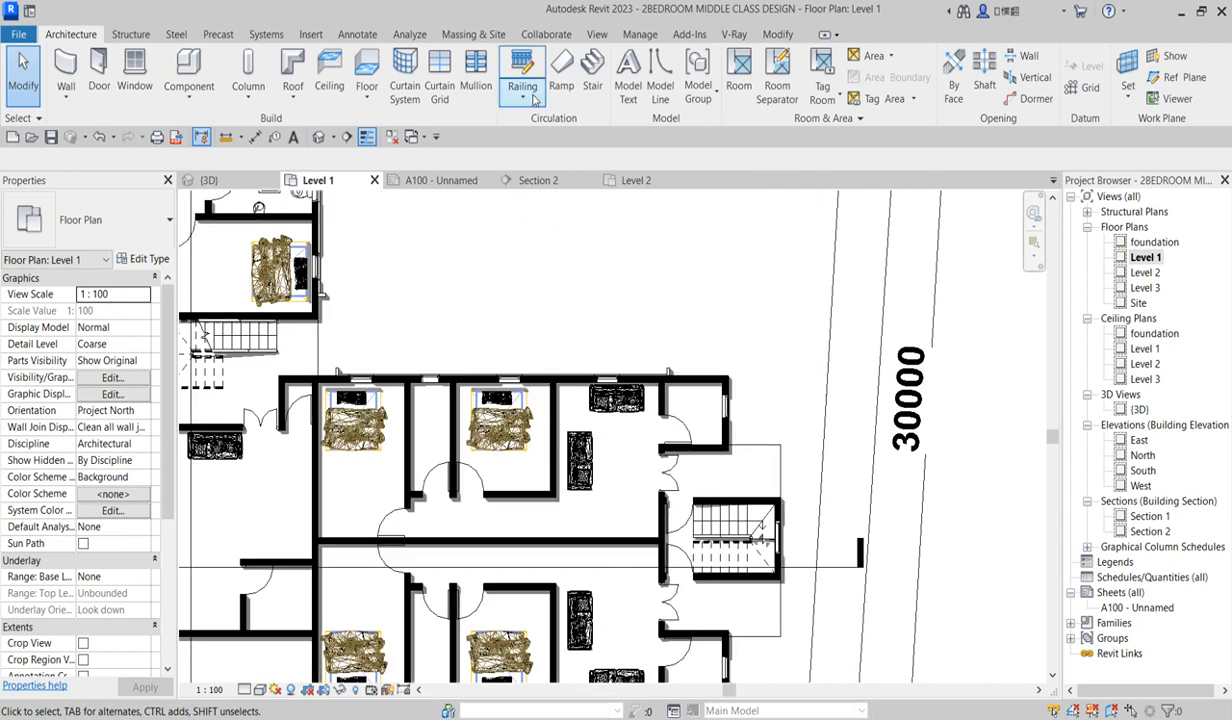
click(356, 34)
click(360, 50)
scroll(682, 400, up, 2)
scroll(682, 400, up, 2)
click(656, 392)
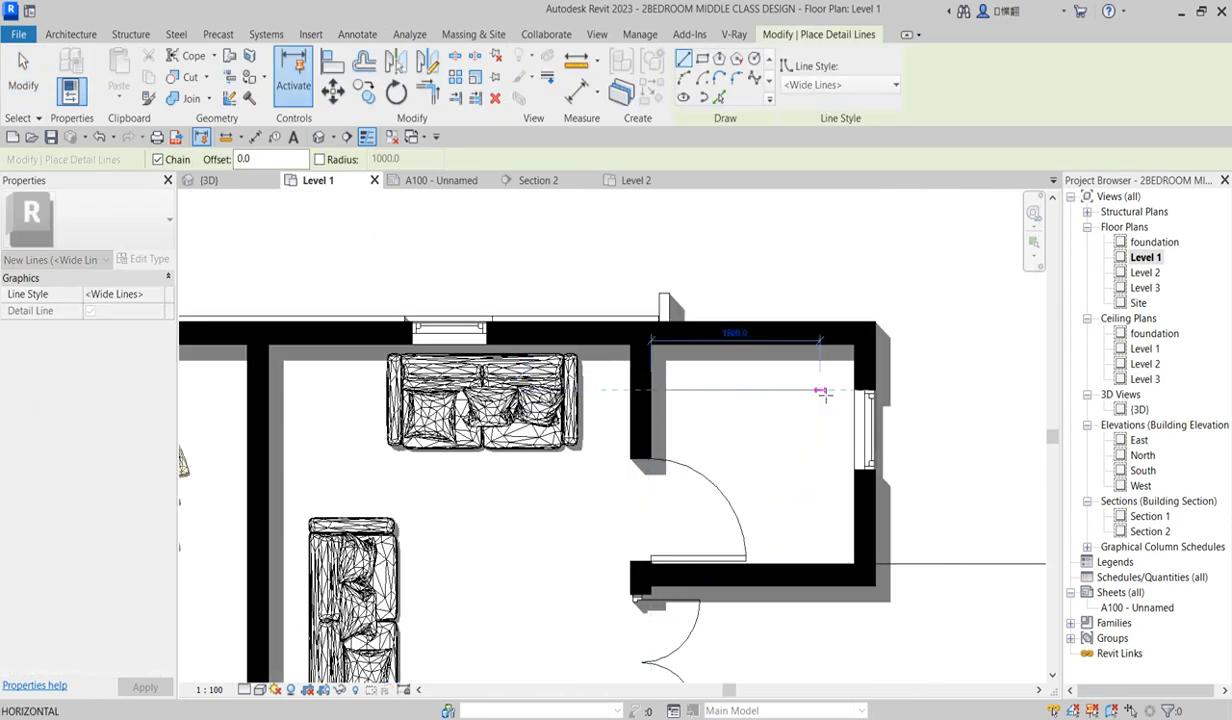
click(809, 391)
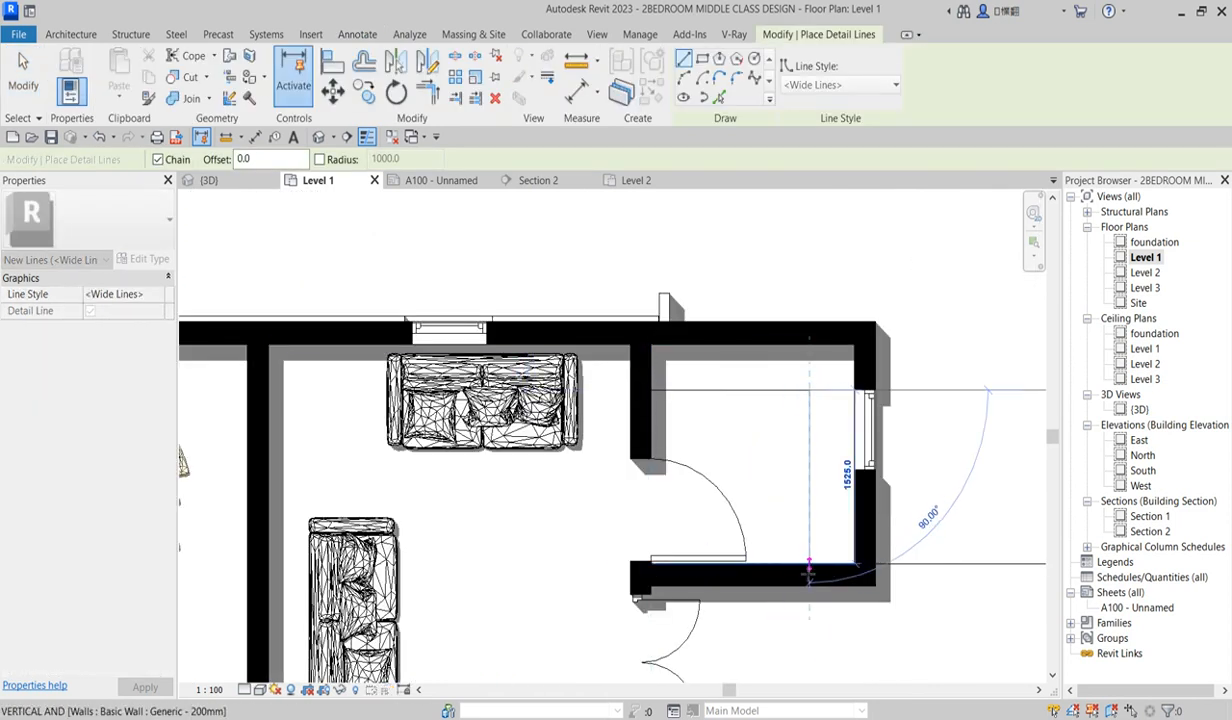
click(809, 563)
scroll(751, 495, down, 2)
key(Escape)
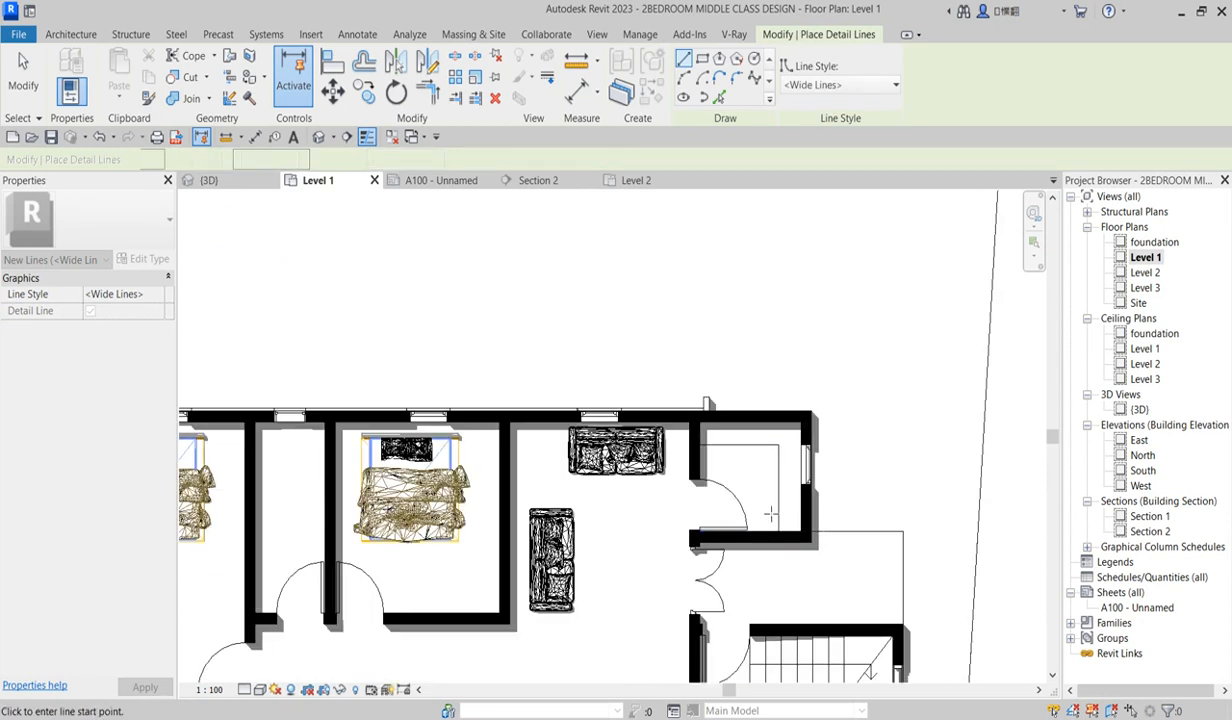
- Draw a matching L-shaped detail line in the east wing's lower corner room, ending at the room's west wall
scroll(768, 511, down, 4)
scroll(771, 614, up, 5)
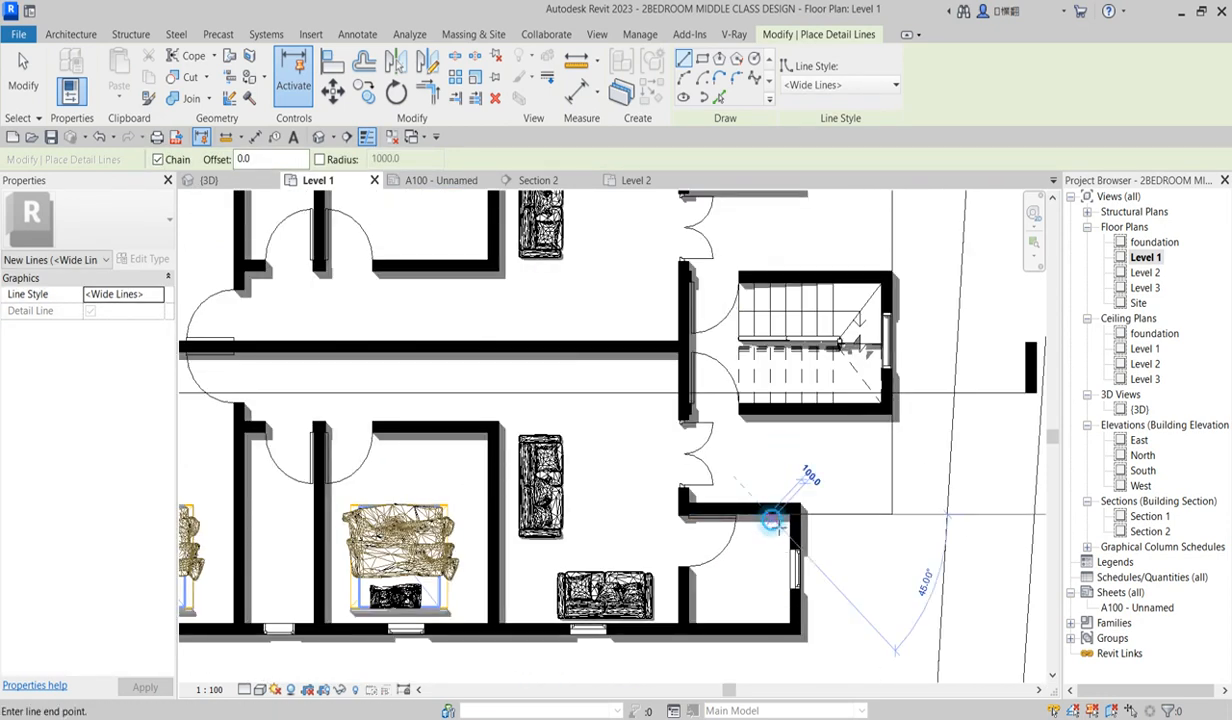
click(772, 519)
click(769, 603)
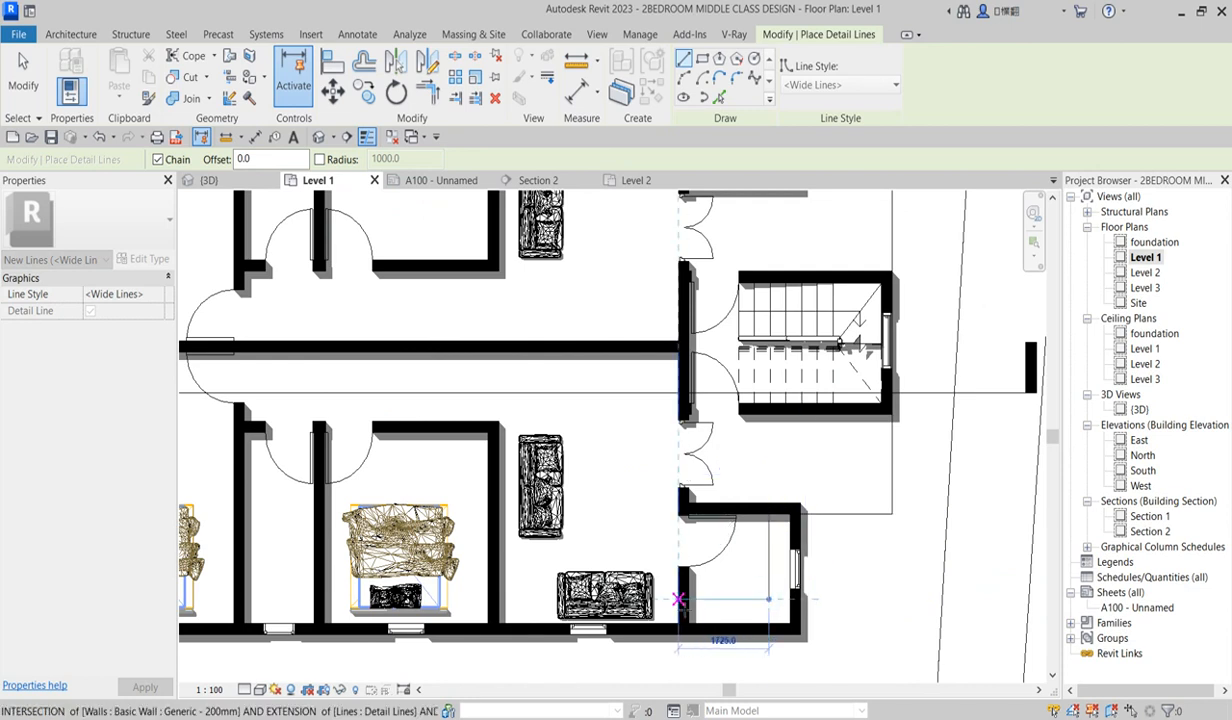
click(690, 599)
key(Escape)
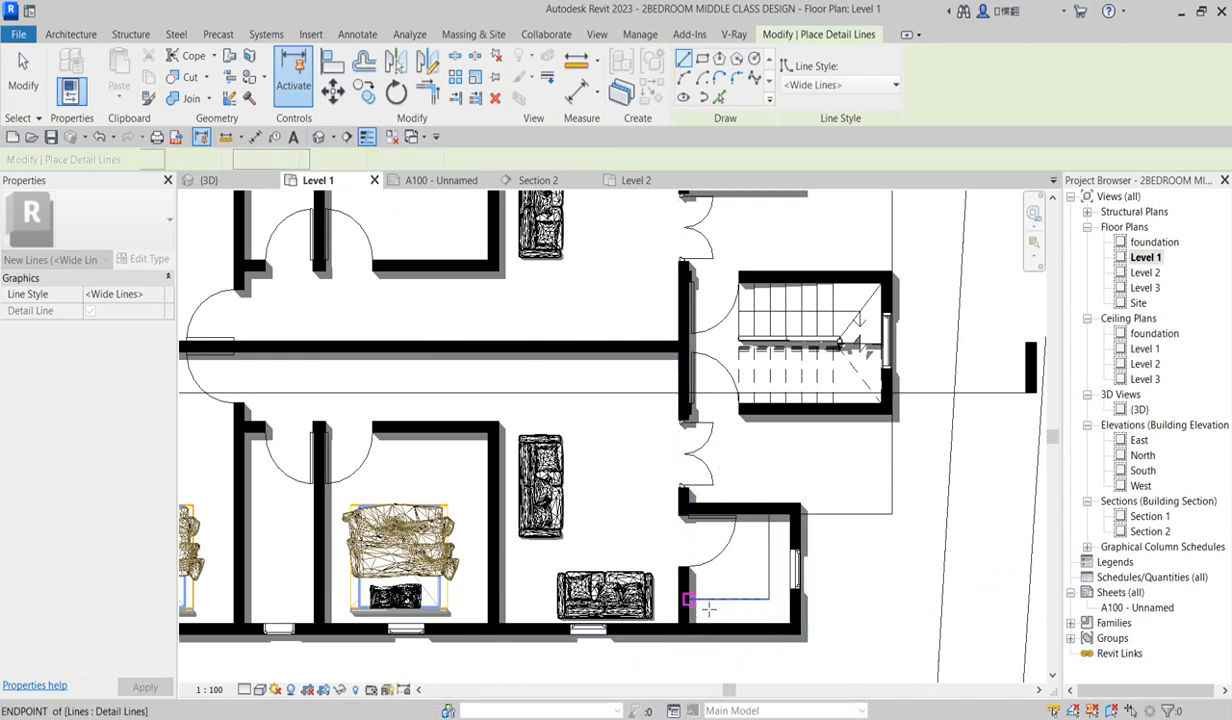
scroll(727, 604, down, 3)
scroll(767, 626, down, 3)
scroll(479, 258, up, 2)
key(Escape)
- Place an M_Table-Dining Round w Chairs, 0915mm Diameter, in the corner apartment's living space, between the lower bedroom and the small south room
scroll(530, 380, down, 3)
scroll(530, 565, up, 3)
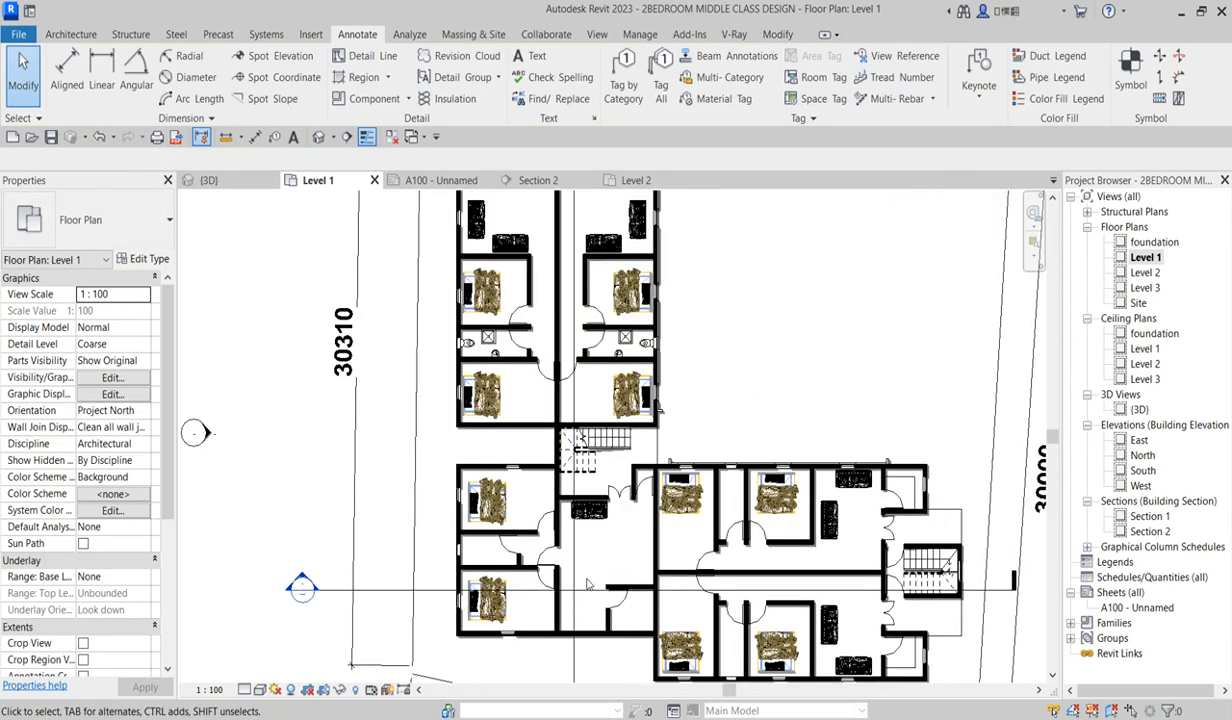
scroll(638, 555, up, 2)
scroll(617, 628, down, 3)
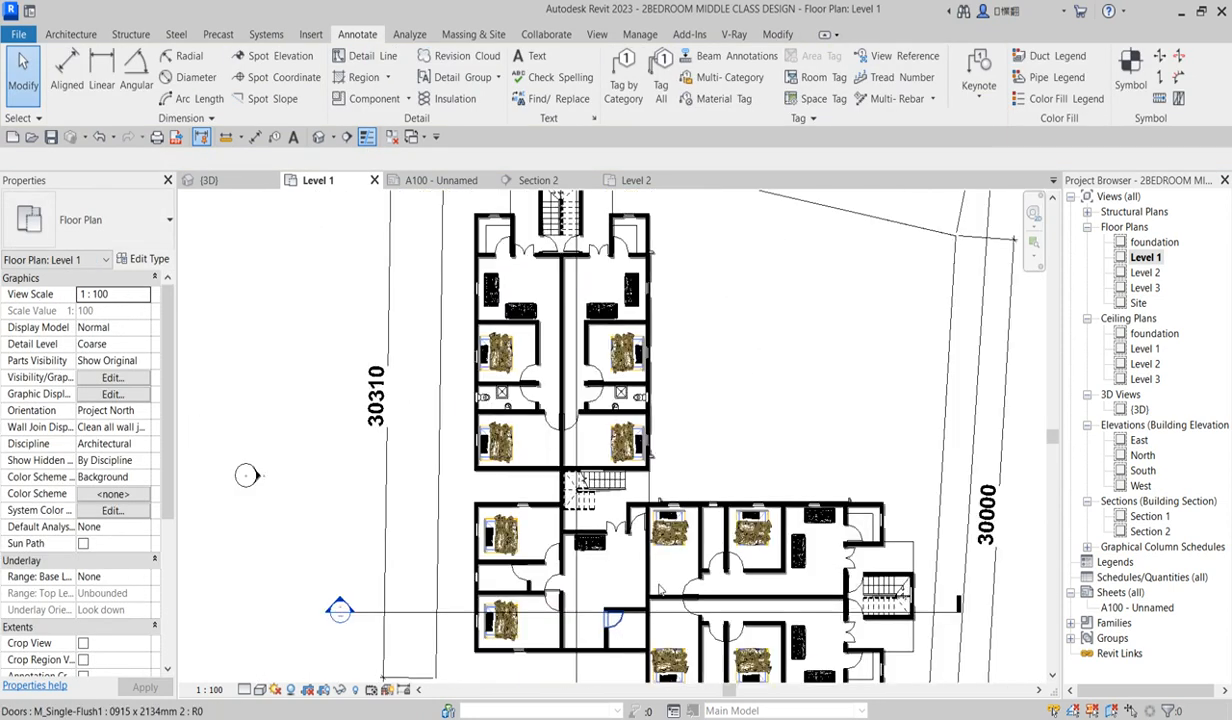
scroll(545, 428, down, 2)
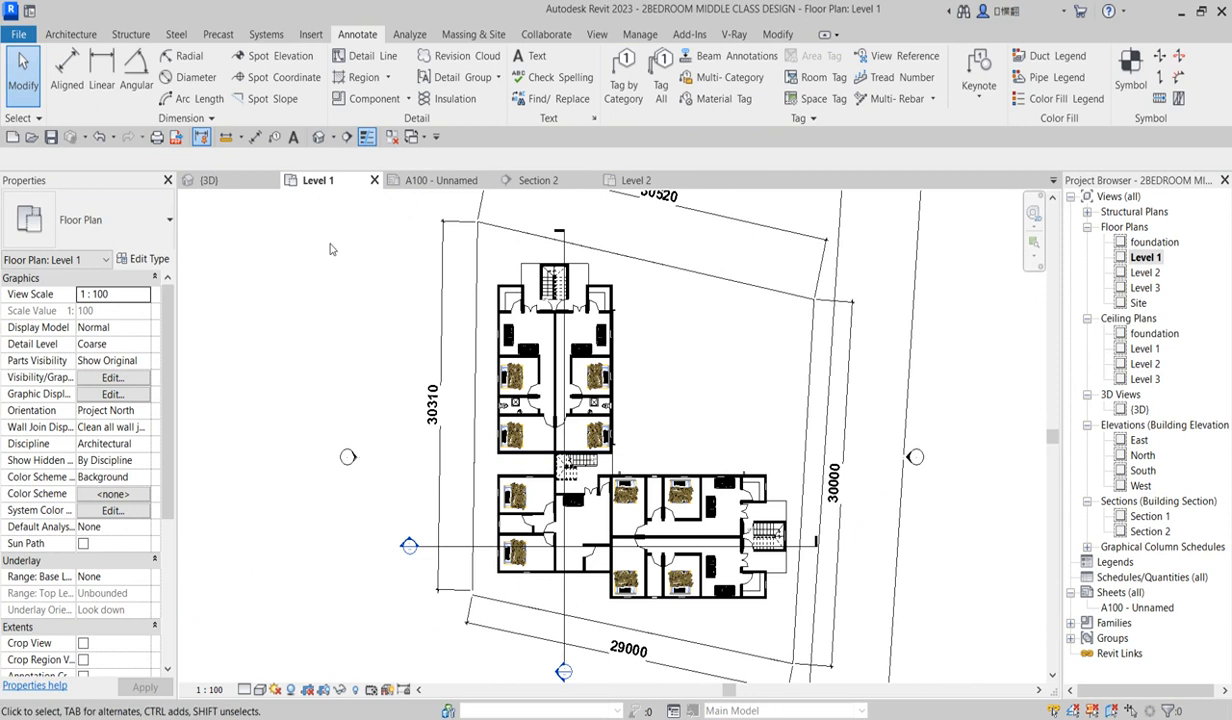
click(68, 36)
click(190, 72)
click(161, 238)
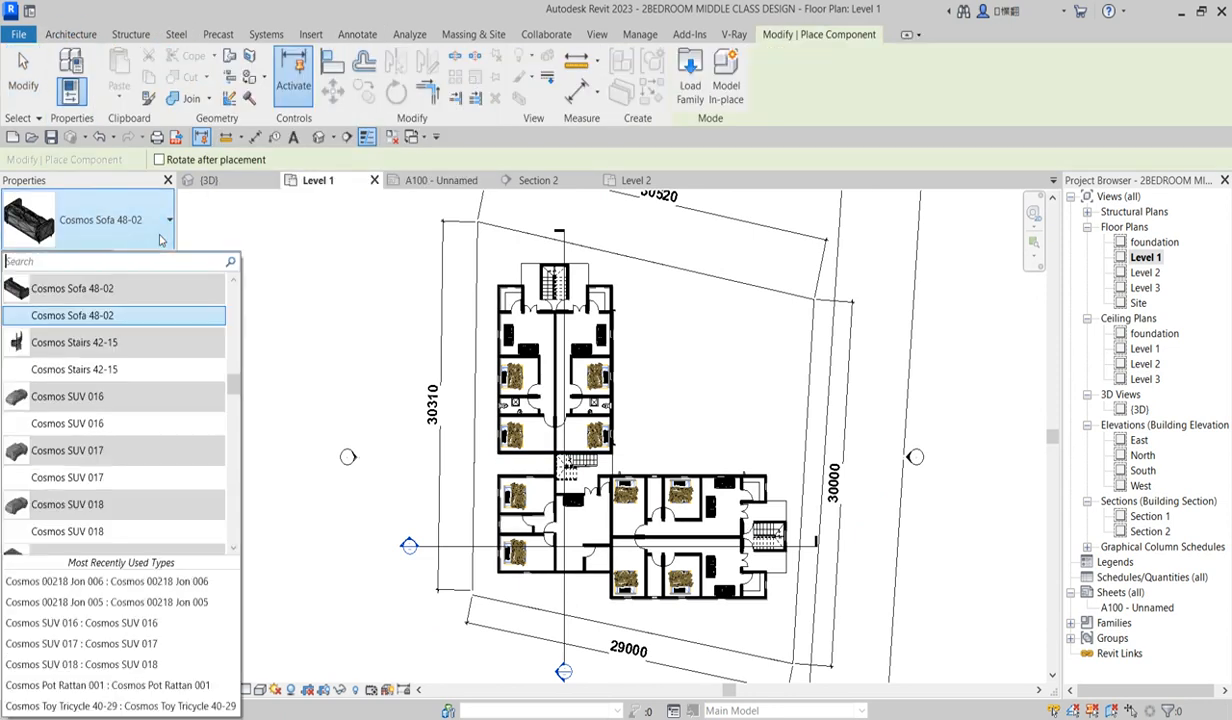
scroll(113, 483, down, 15)
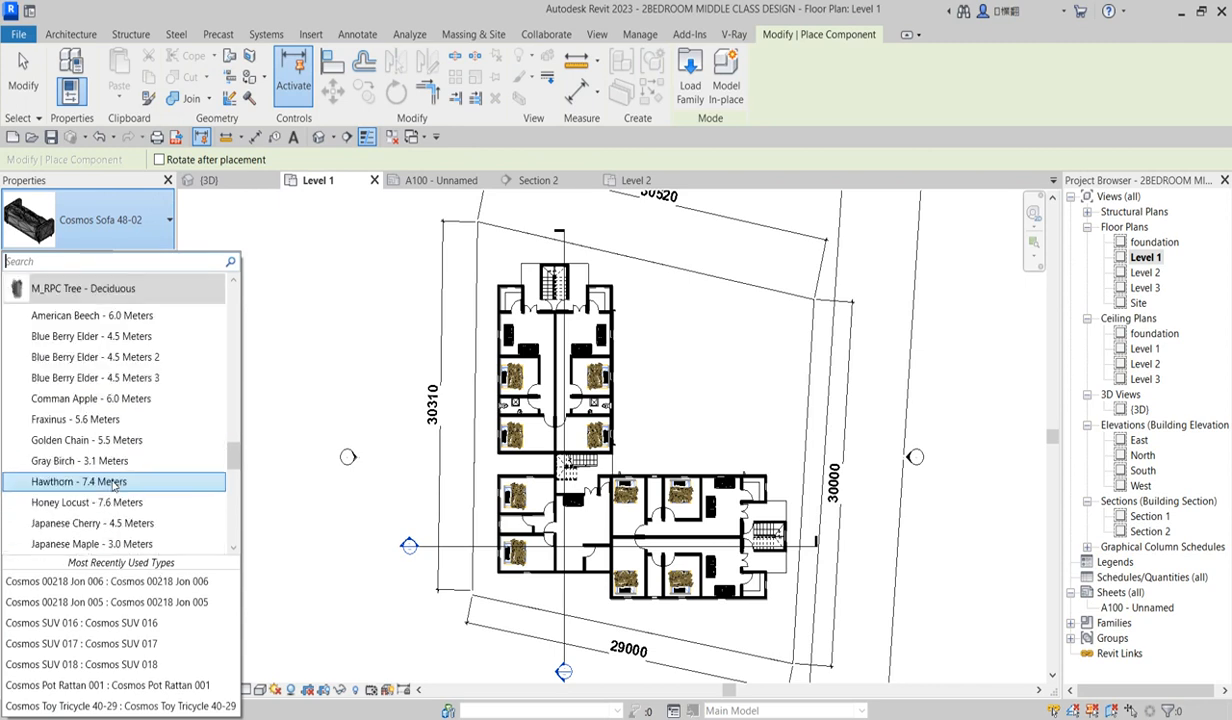
scroll(113, 483, down, 10)
scroll(73, 365, up, 3)
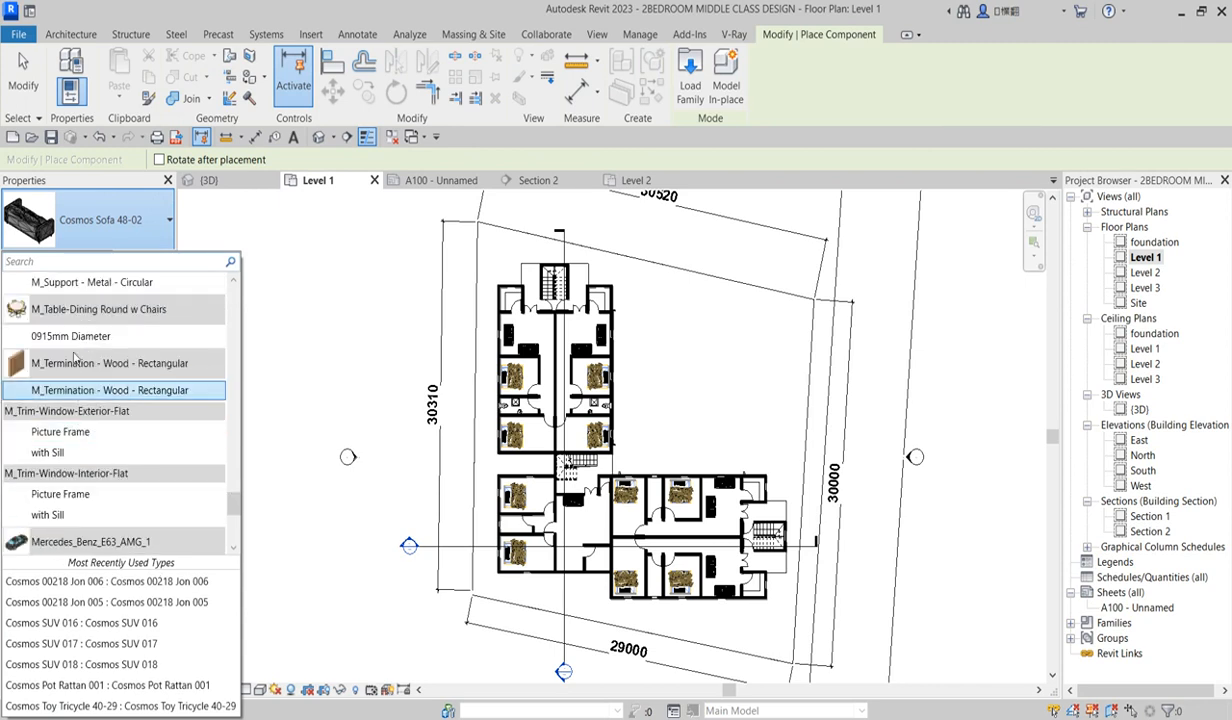
click(75, 335)
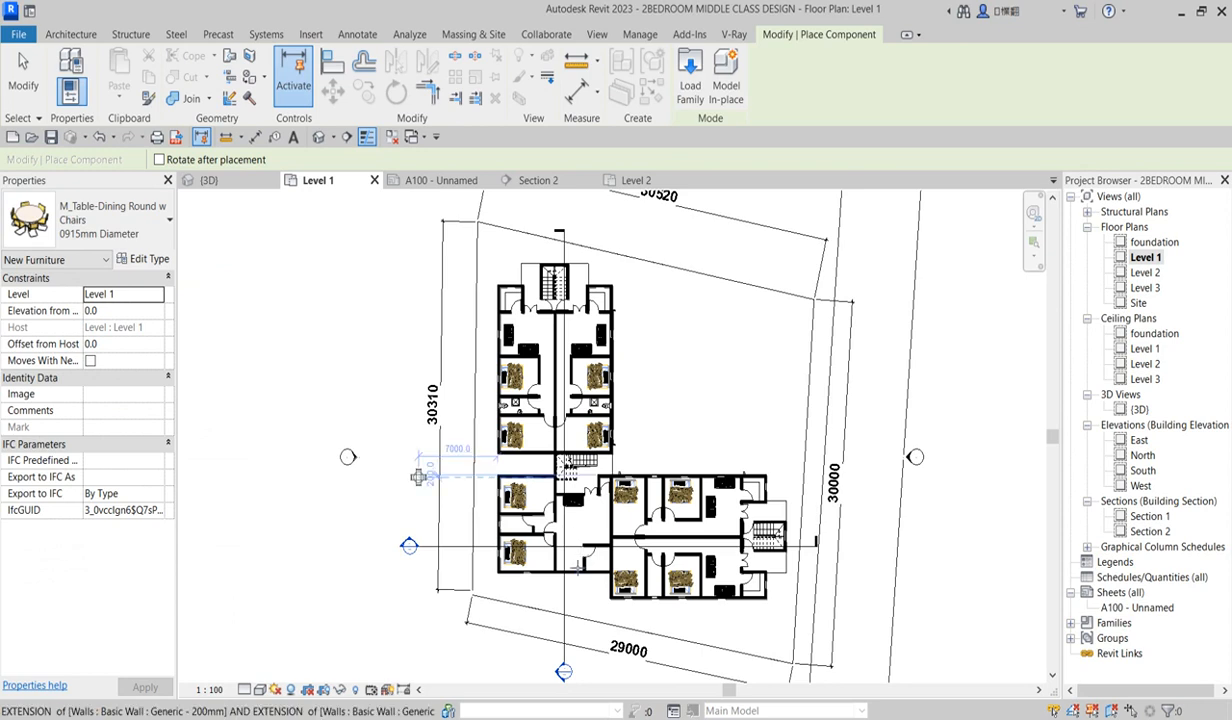
scroll(566, 556, up, 5)
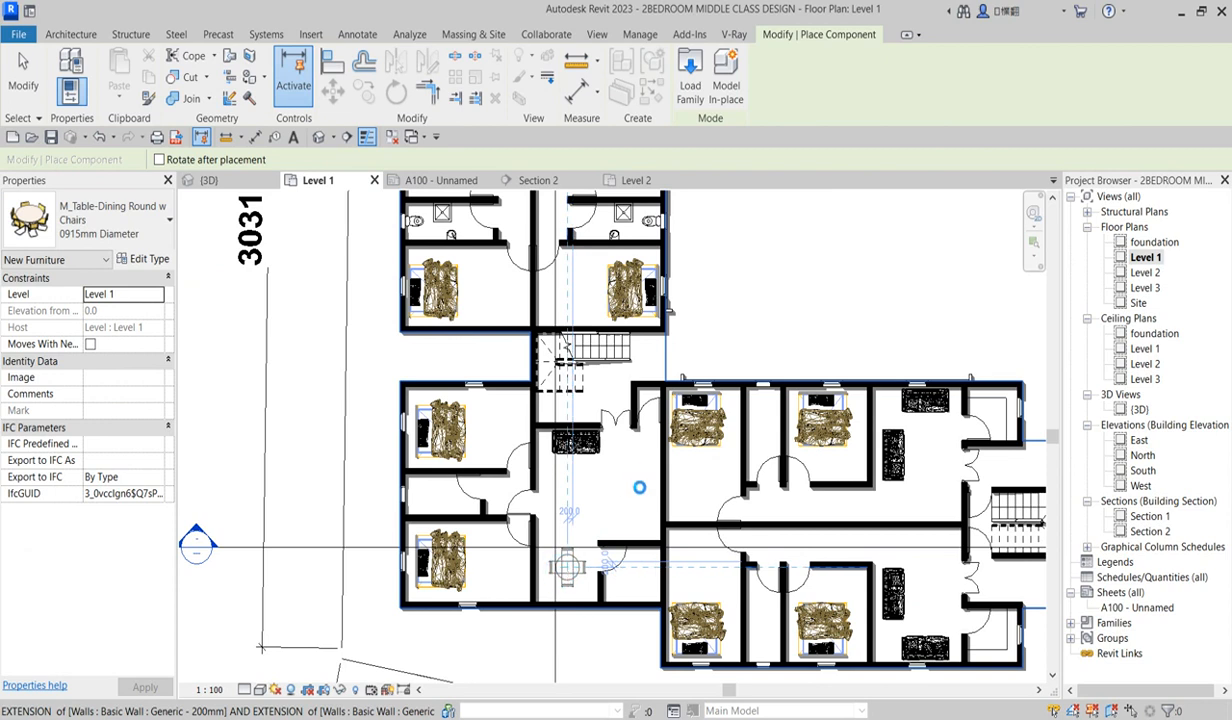
key(Escape)
key(Escape)
scroll(607, 464, down, 6)
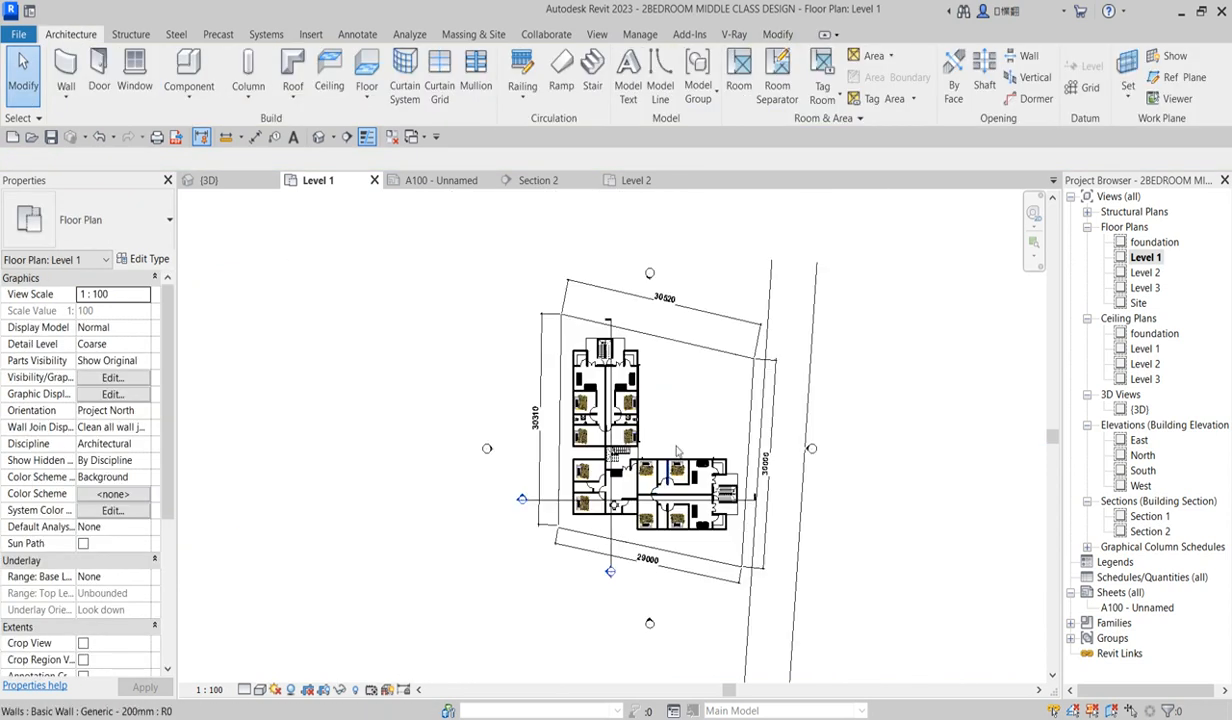
- Break Section 1's line with a gap and pull both segments back outside the building
scroll(643, 410, up, 2)
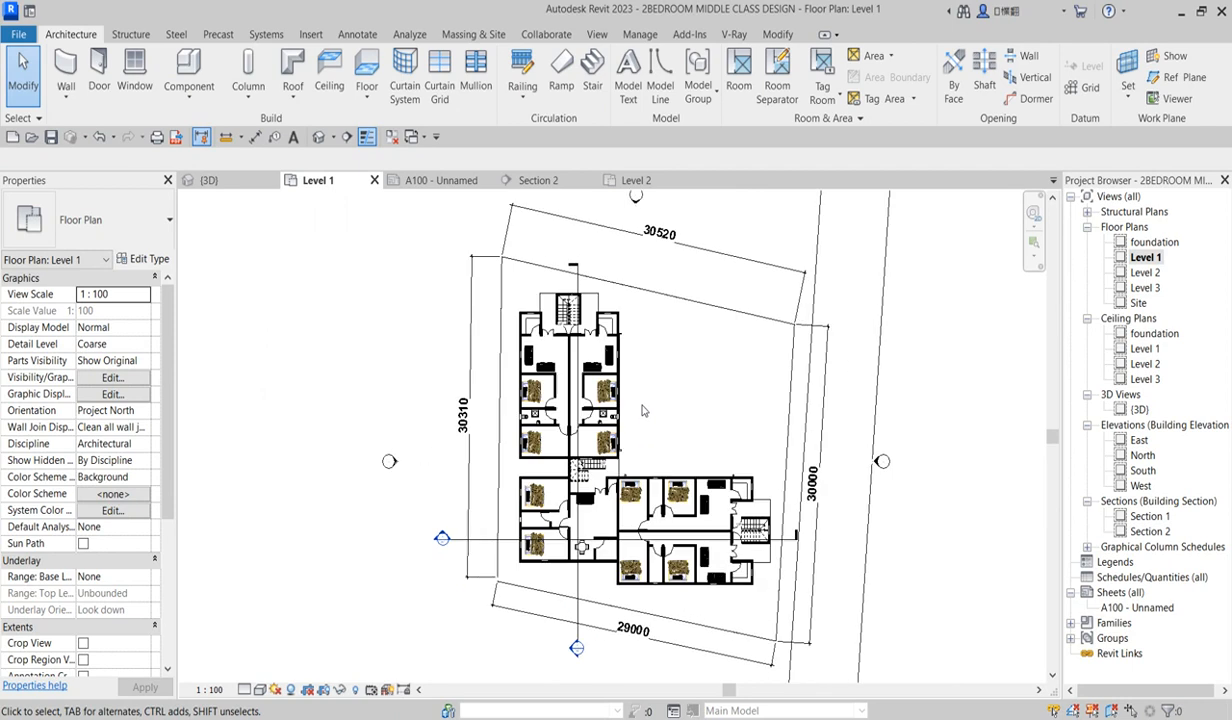
click(507, 541)
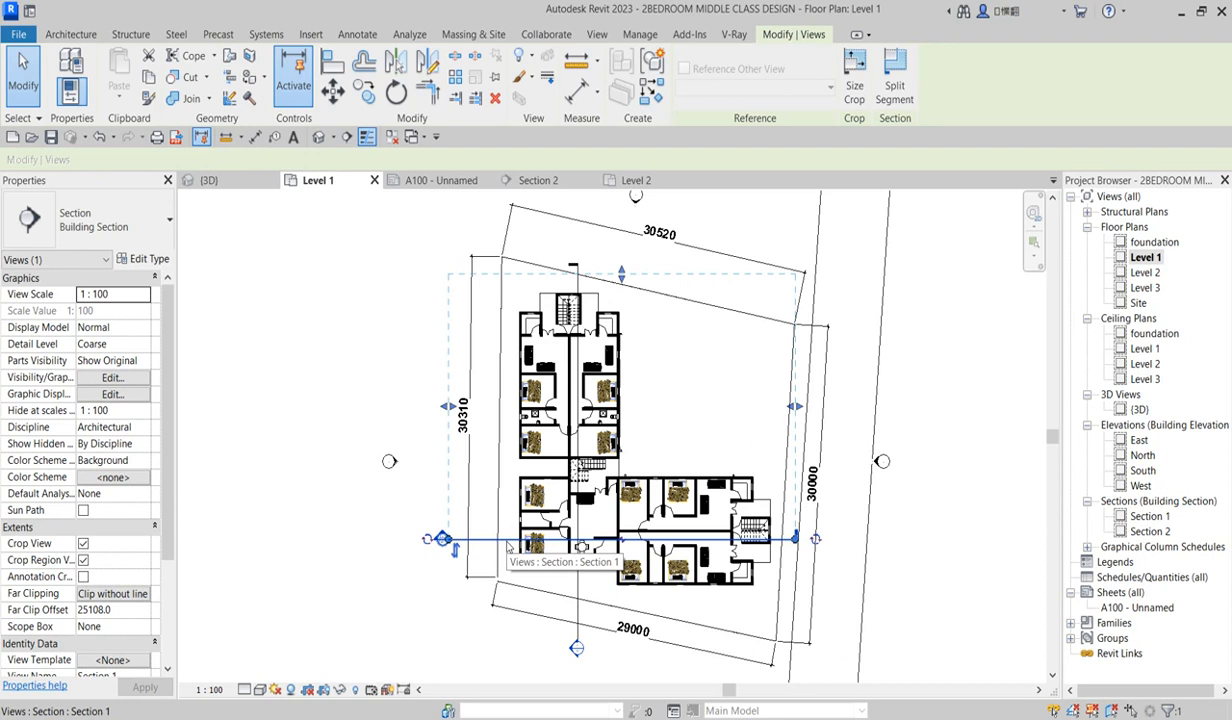
right_click(507, 545)
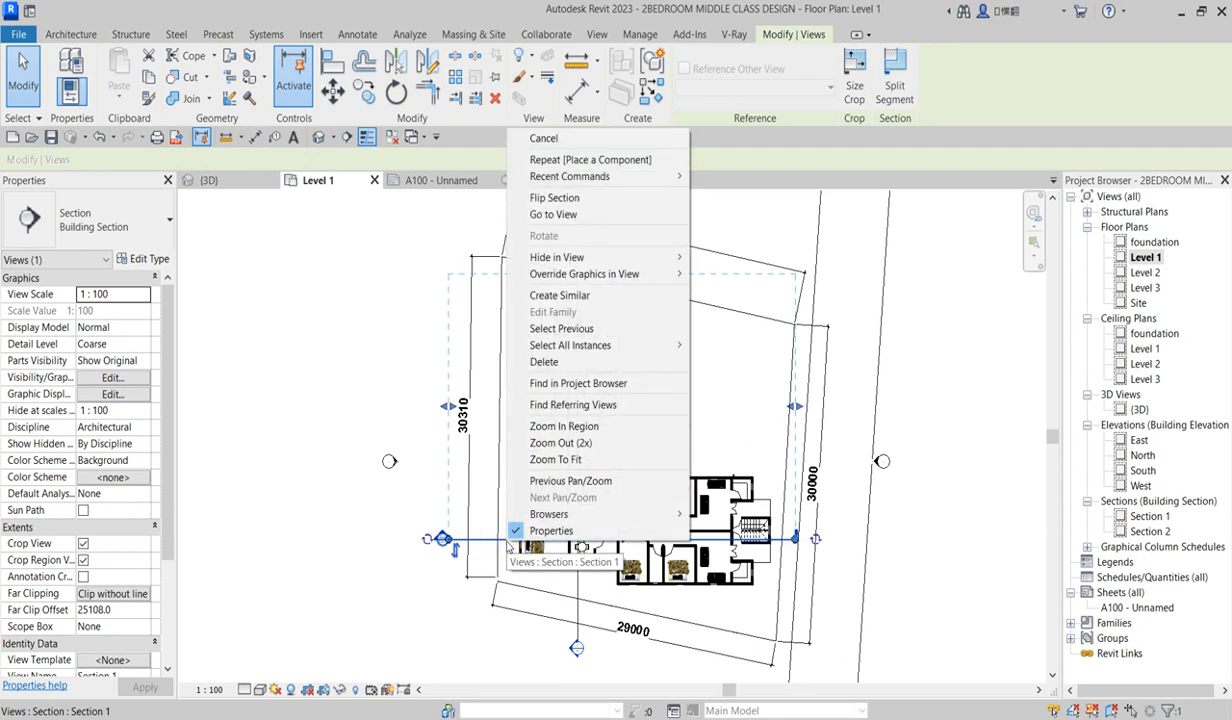
click(736, 395)
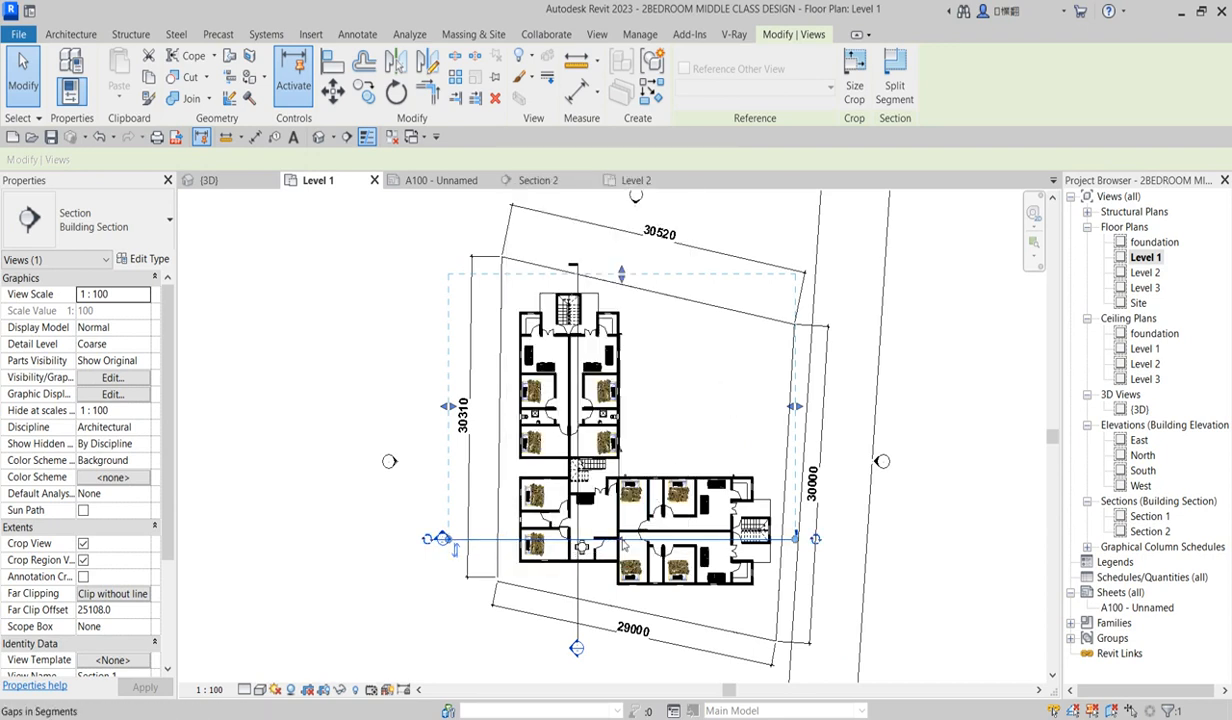
scroll(683, 545, up, 2)
drag(671, 540, 819, 541)
drag(493, 538, 408, 542)
scroll(411, 557, down, 3)
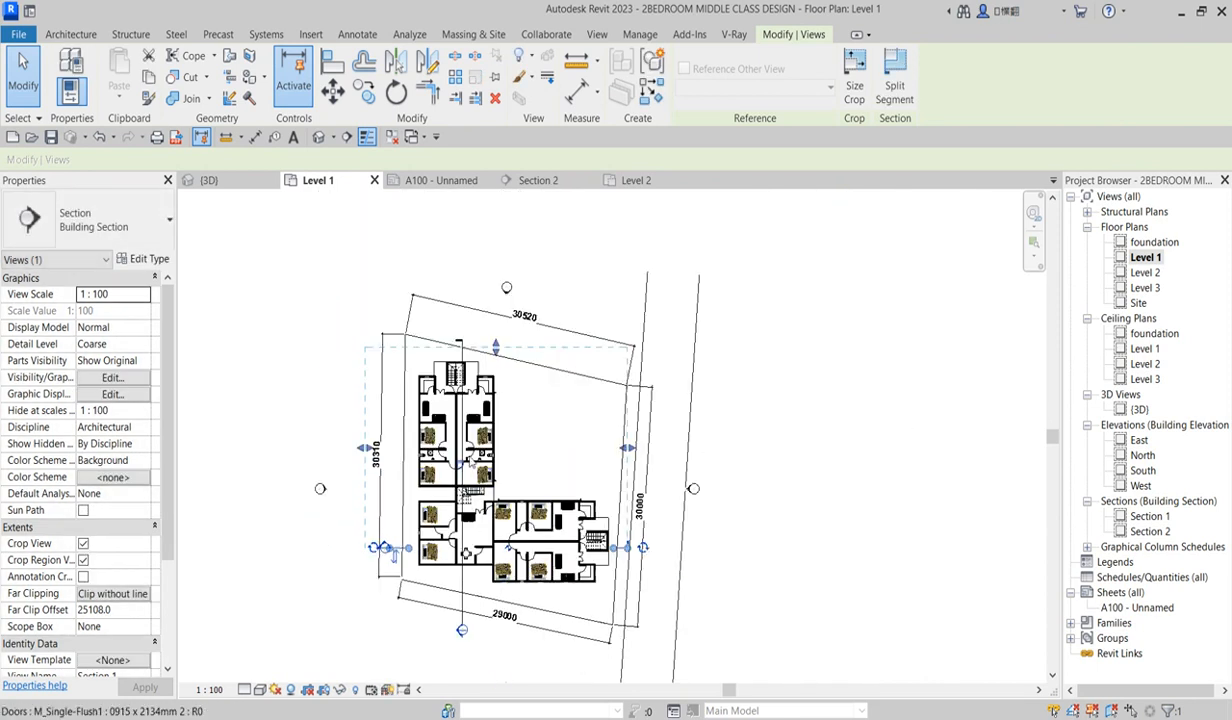
- Pull the broken Section 2 line's segments back so they stay clear of the building at both ends
scroll(463, 452, up, 2)
click(462, 452)
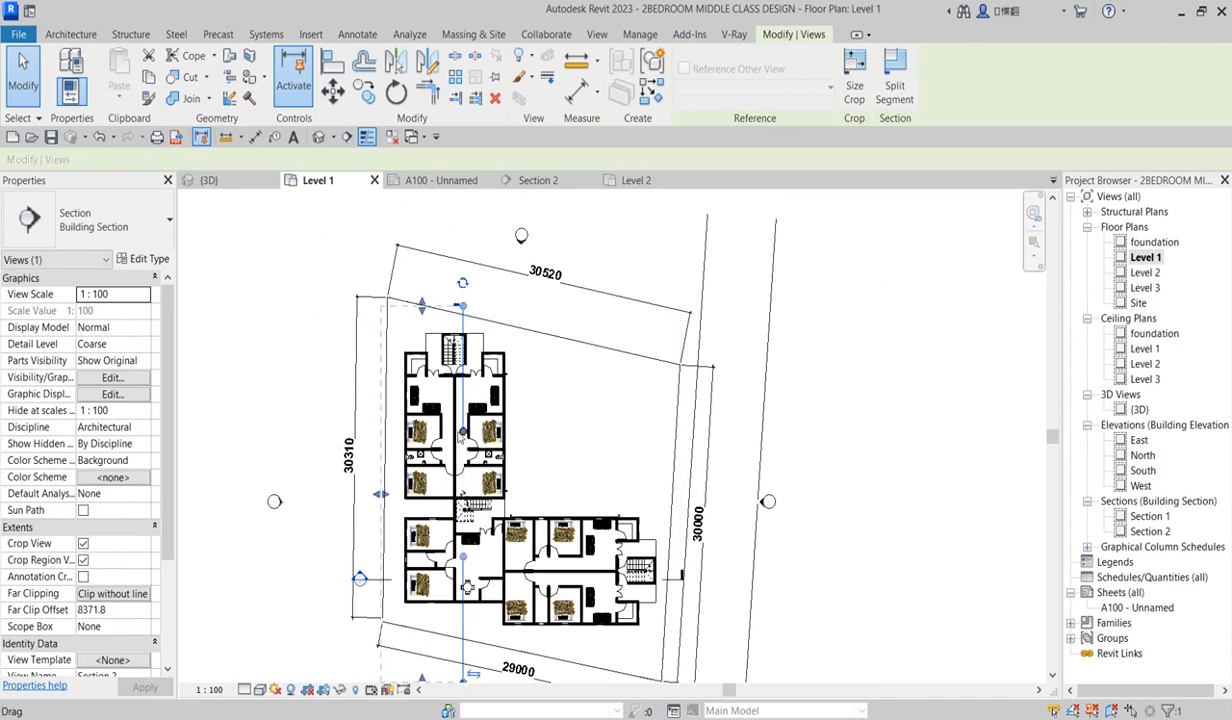
scroll(490, 430, down, 2)
scroll(474, 495, up, 1)
drag(475, 488, 479, 565)
click(565, 368)
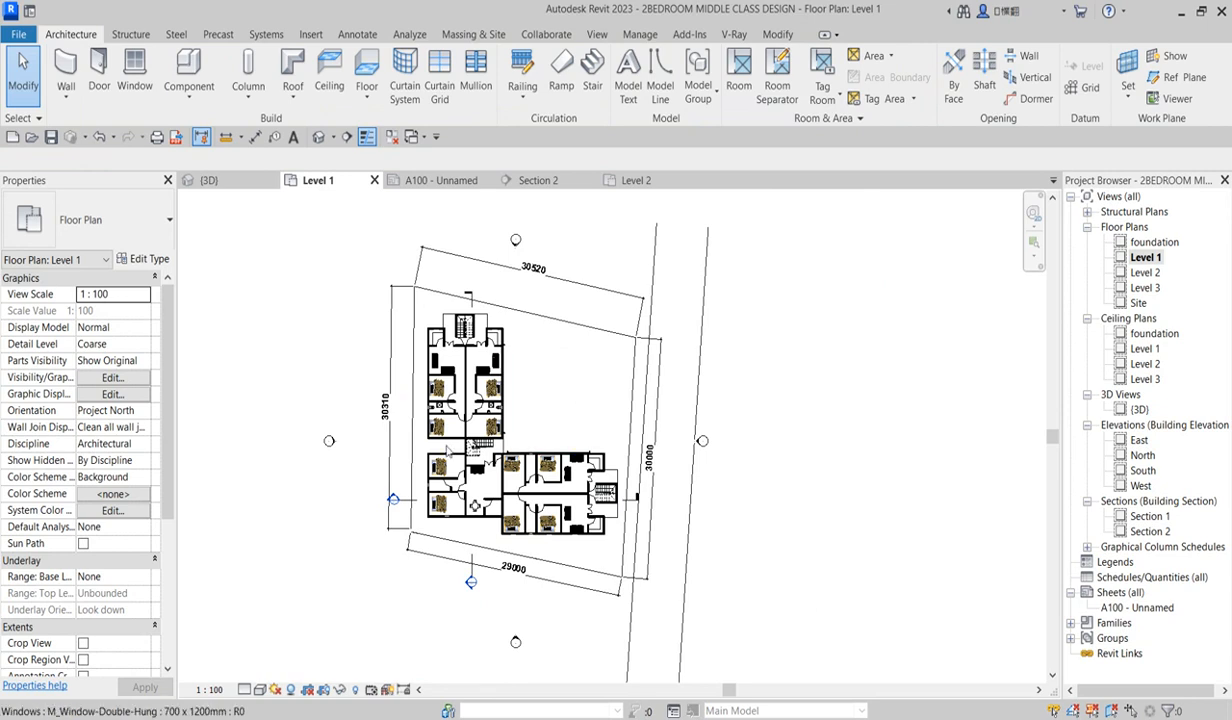
- Duplicate the Level 1 floor plan view without its detailing
scroll(450, 600, up, 1)
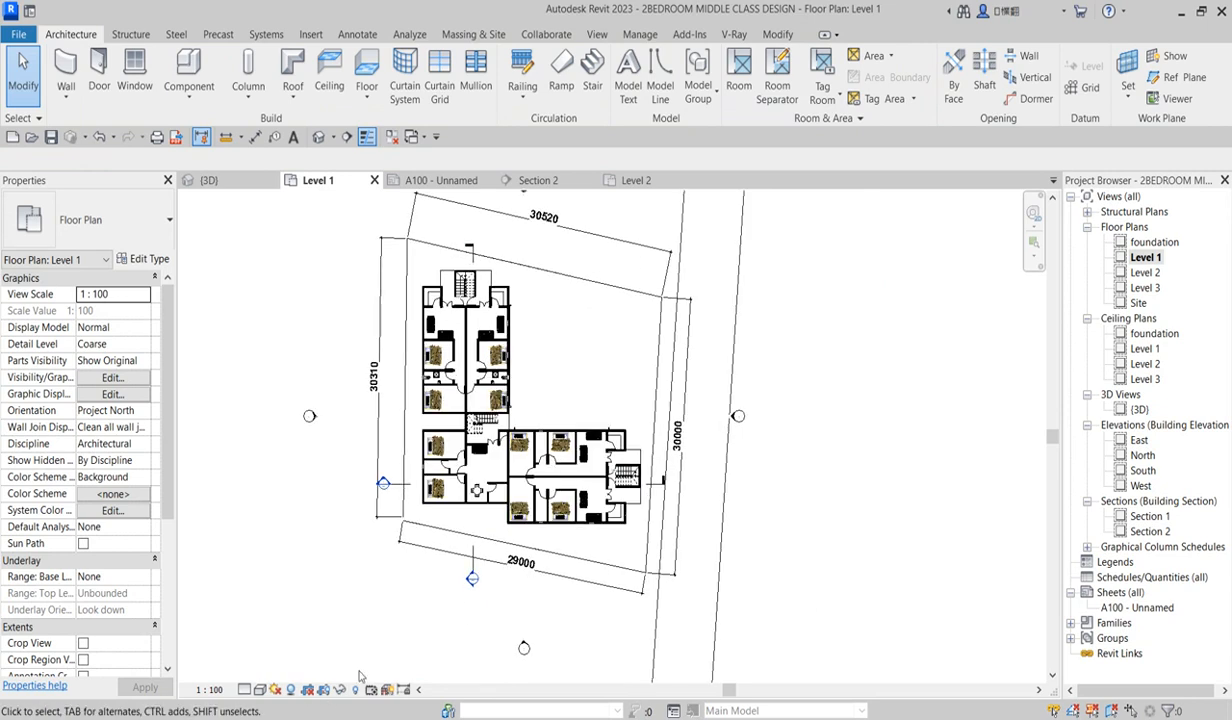
right_click(1145, 258)
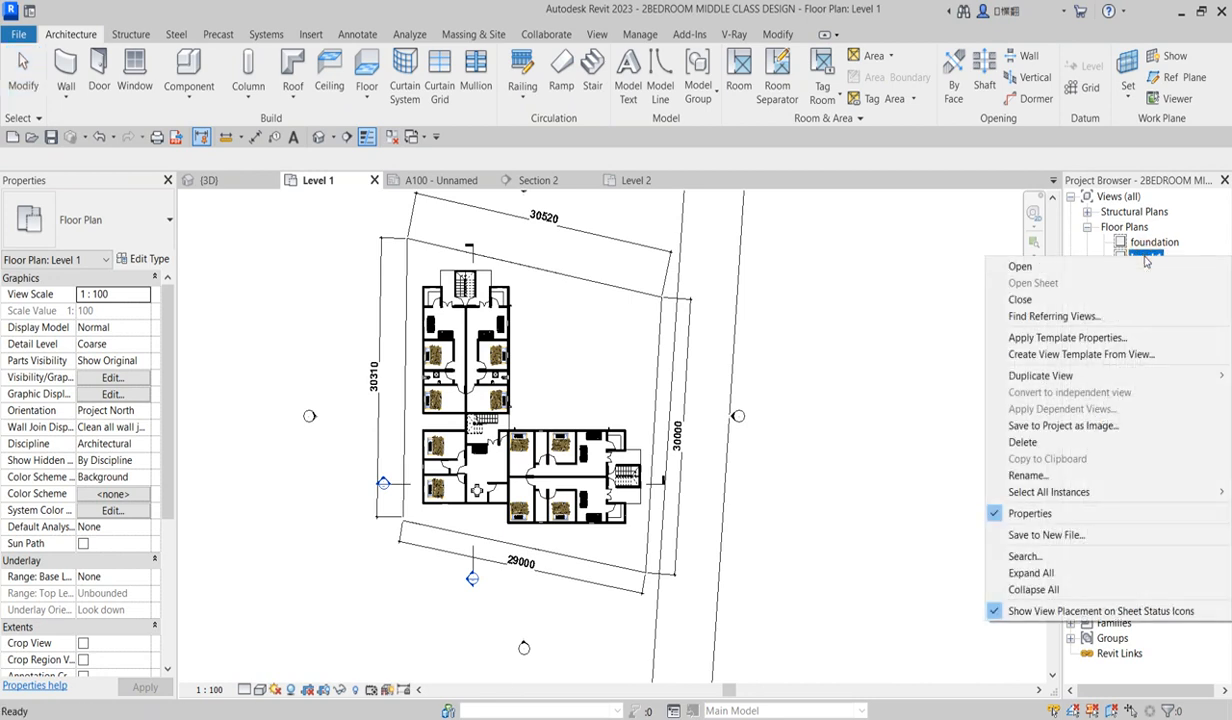
mouse_move(1046, 387)
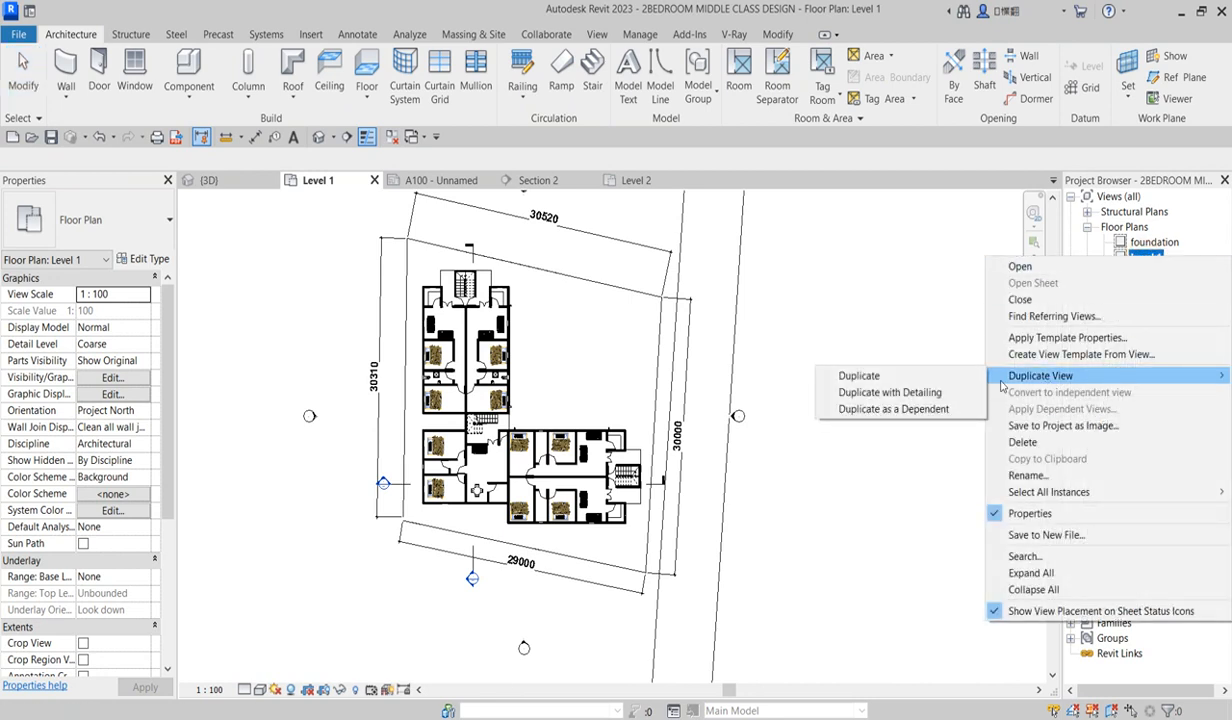
click(859, 377)
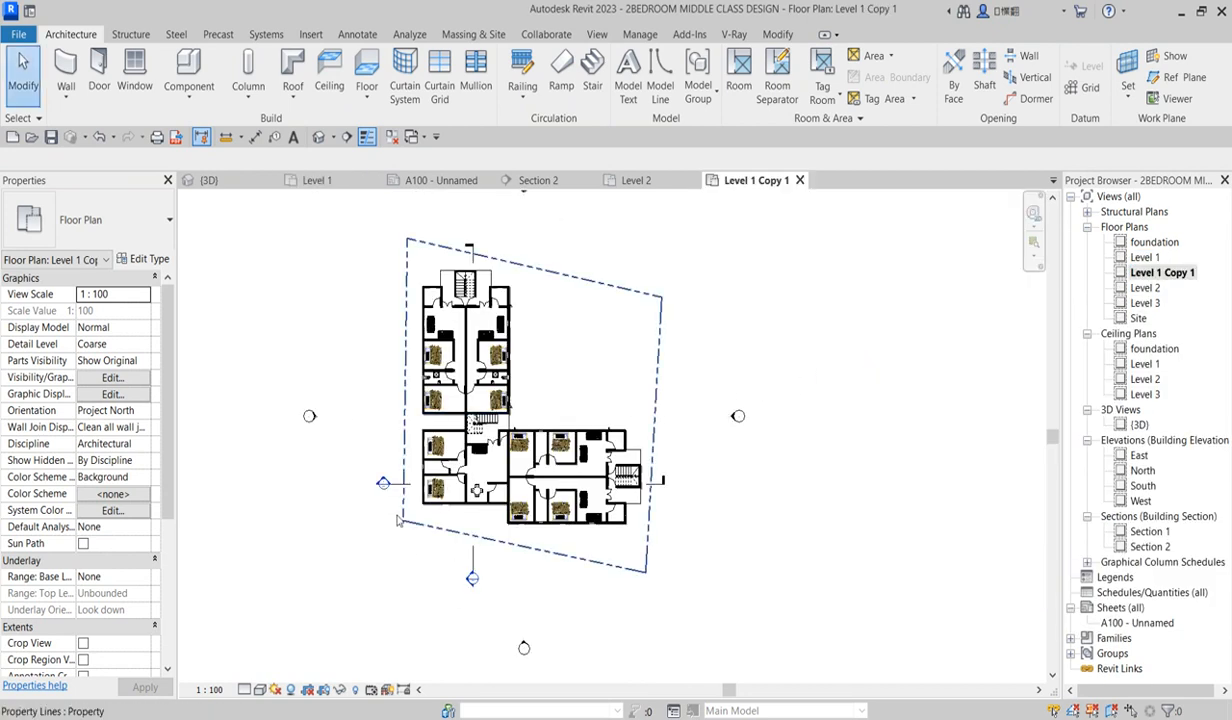
- Hide the property line element in the duplicated Level 1 floor plan
scroll(399, 500, up, 1)
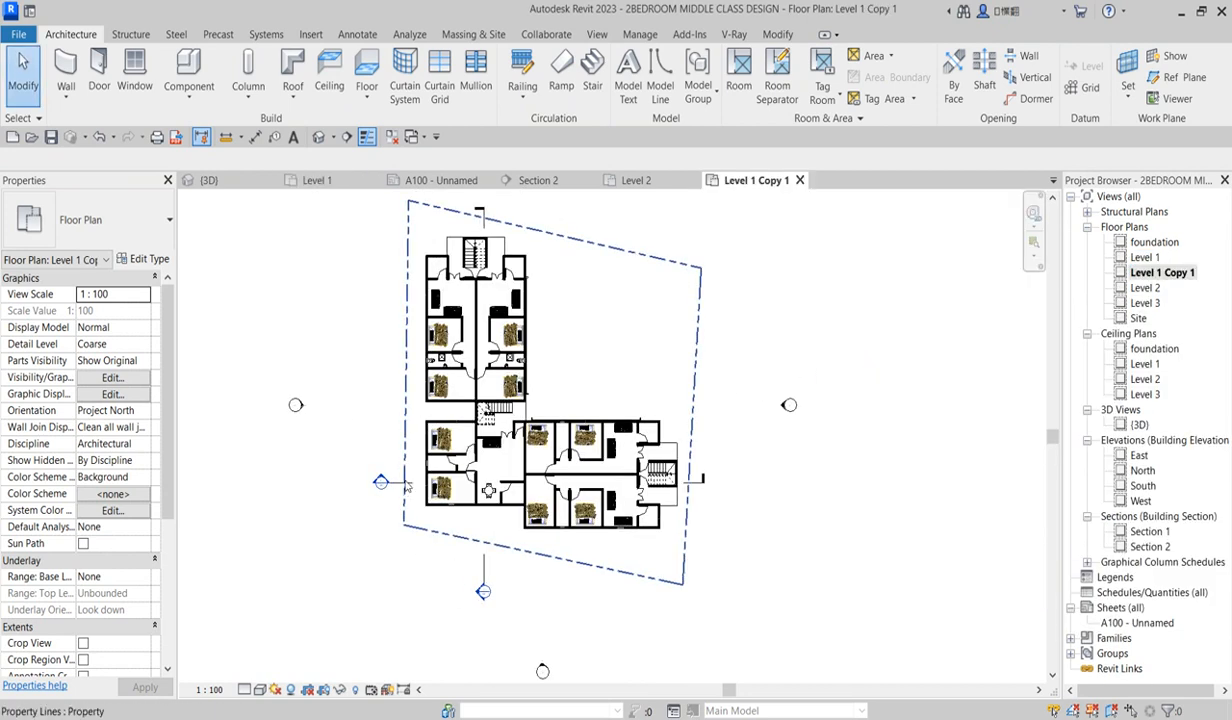
right_click(400, 410)
mouse_move(566, 128)
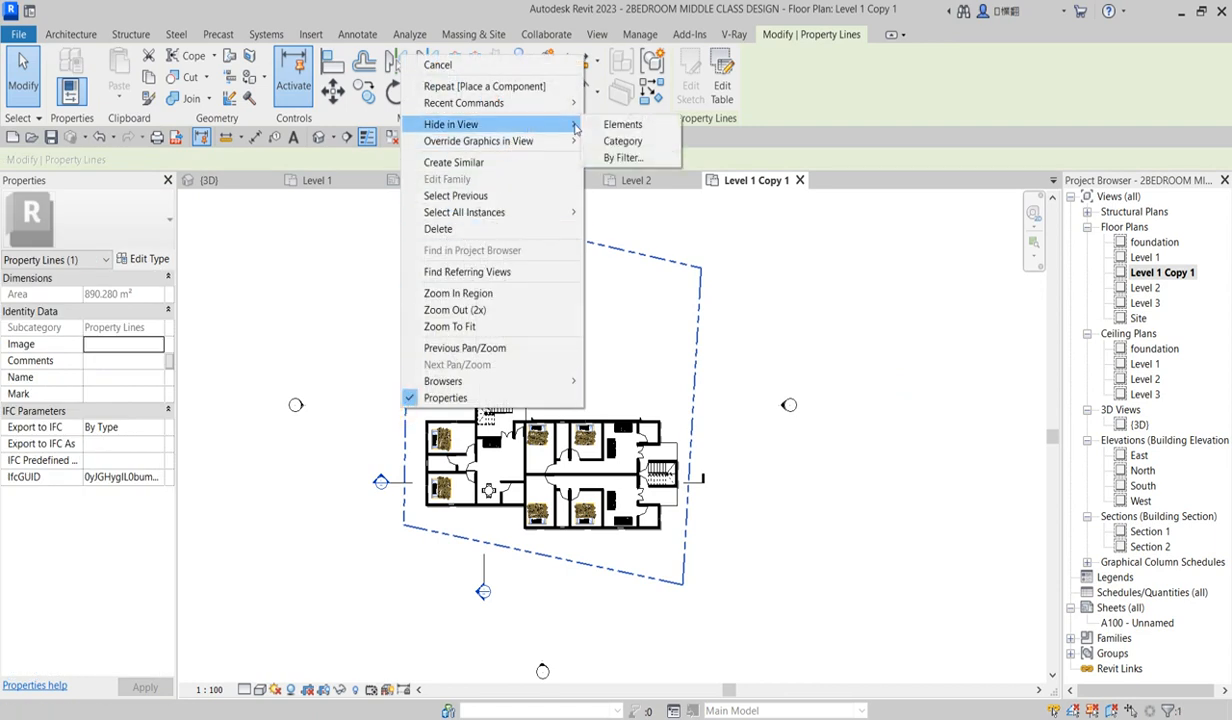
click(622, 124)
- Rename the duplicated floor plan as Level 1 working drw and turn off its shadows
right_click(1164, 273)
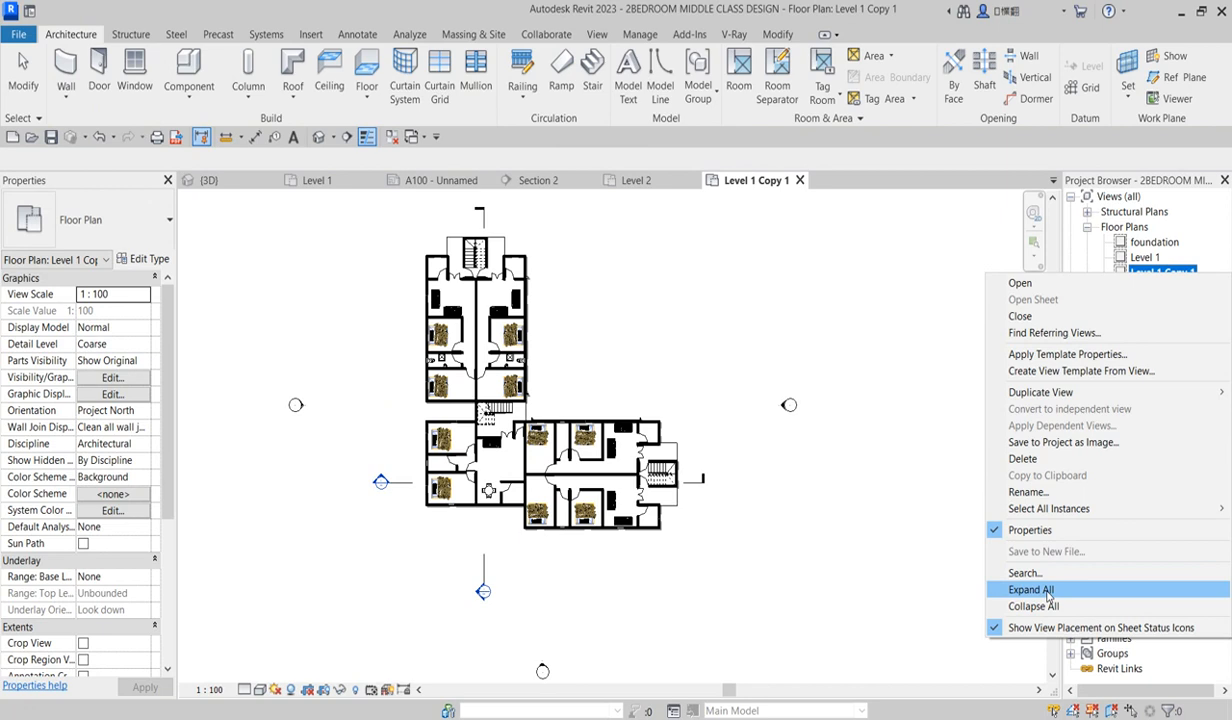
click(1035, 492)
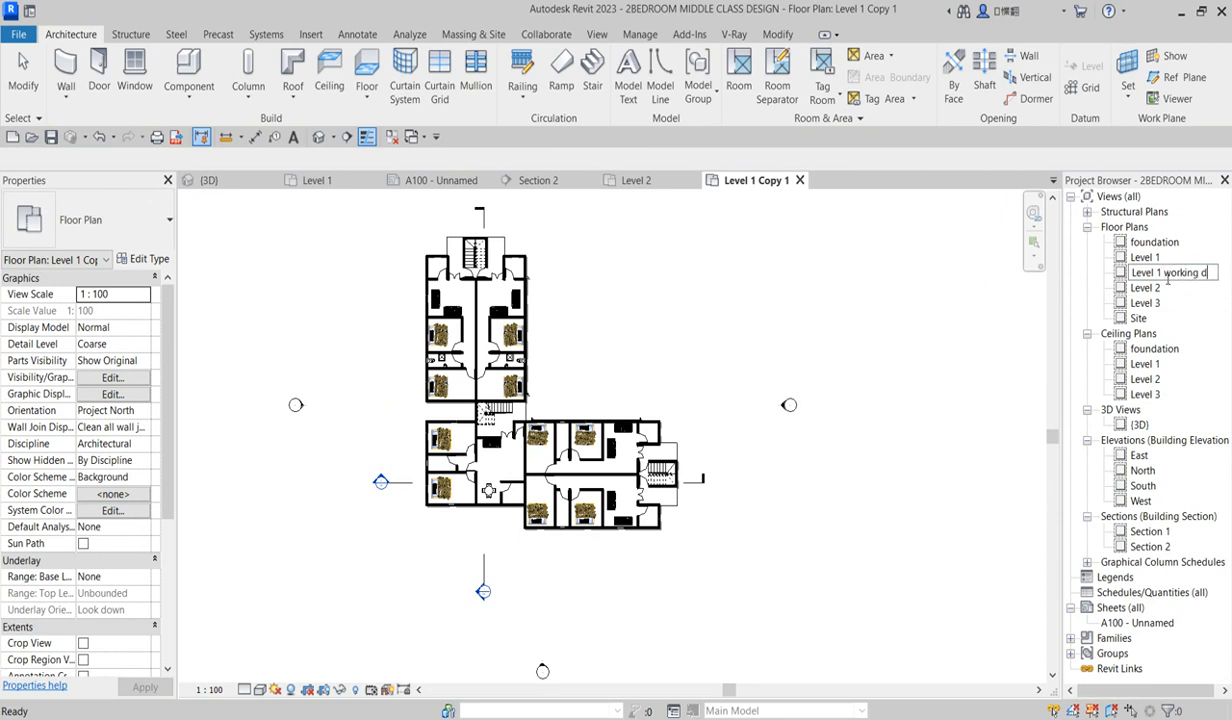
click(938, 441)
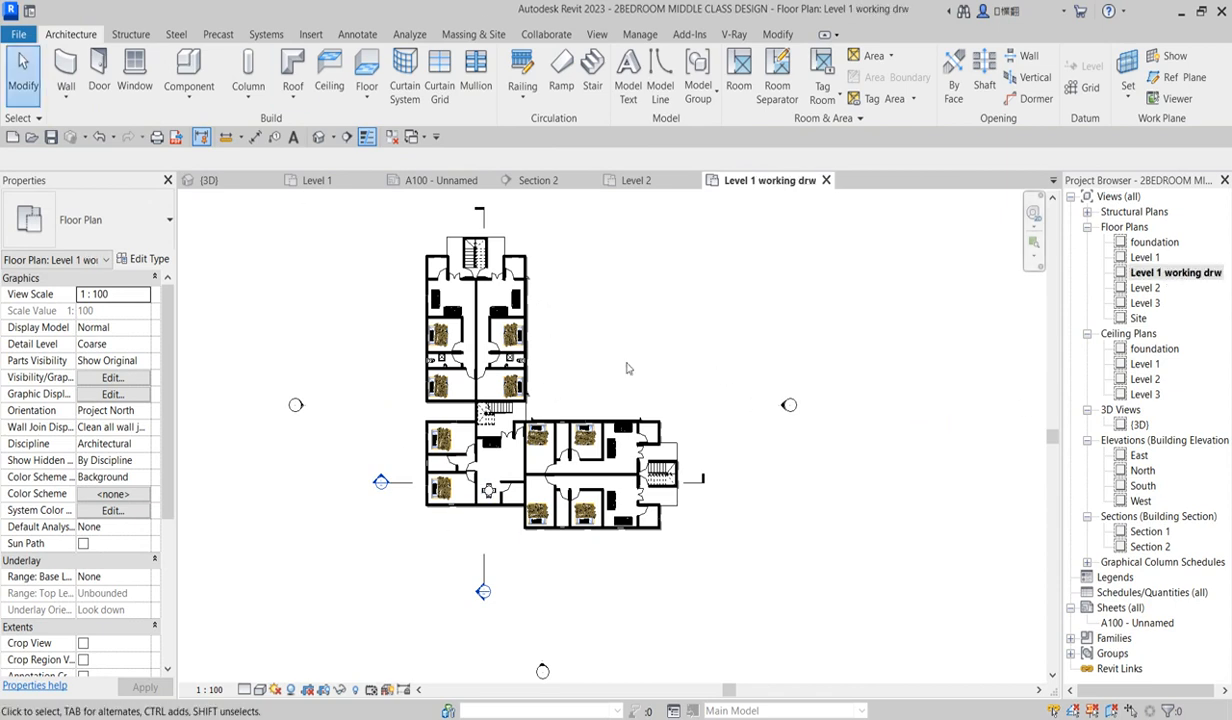
click(289, 692)
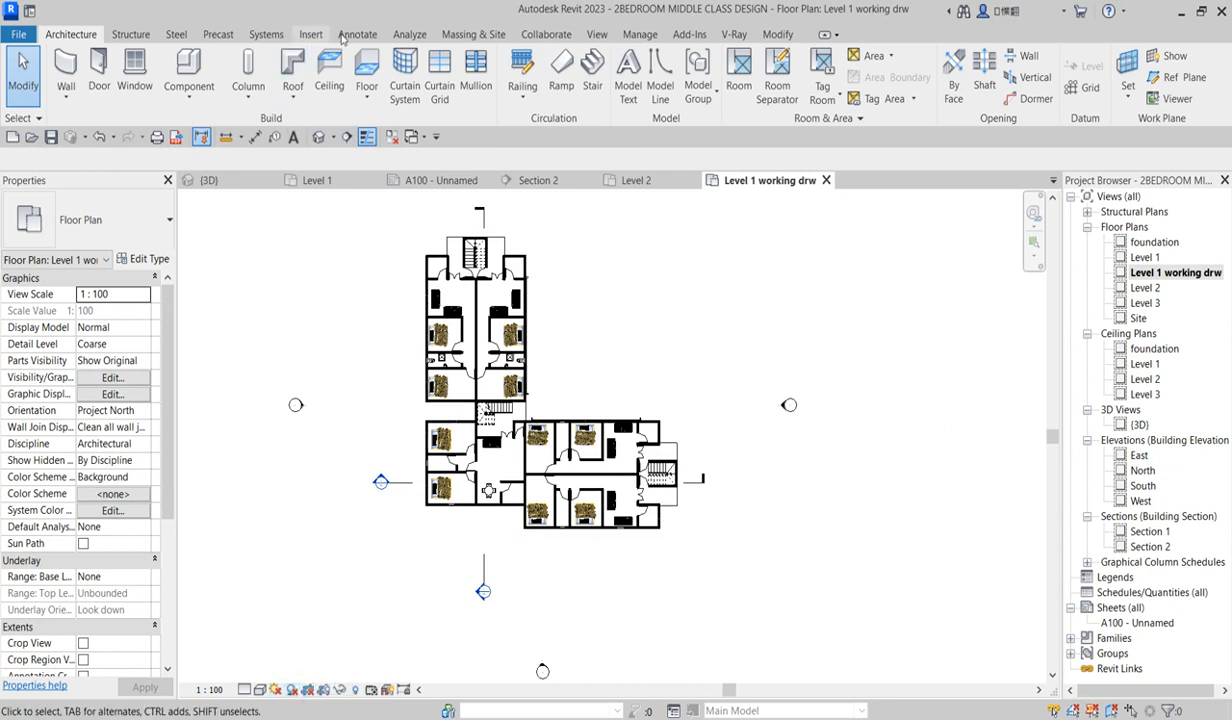
- Set up aligned dimensioning to pick entire walls, with opening widths as the only automatic references
click(778, 38)
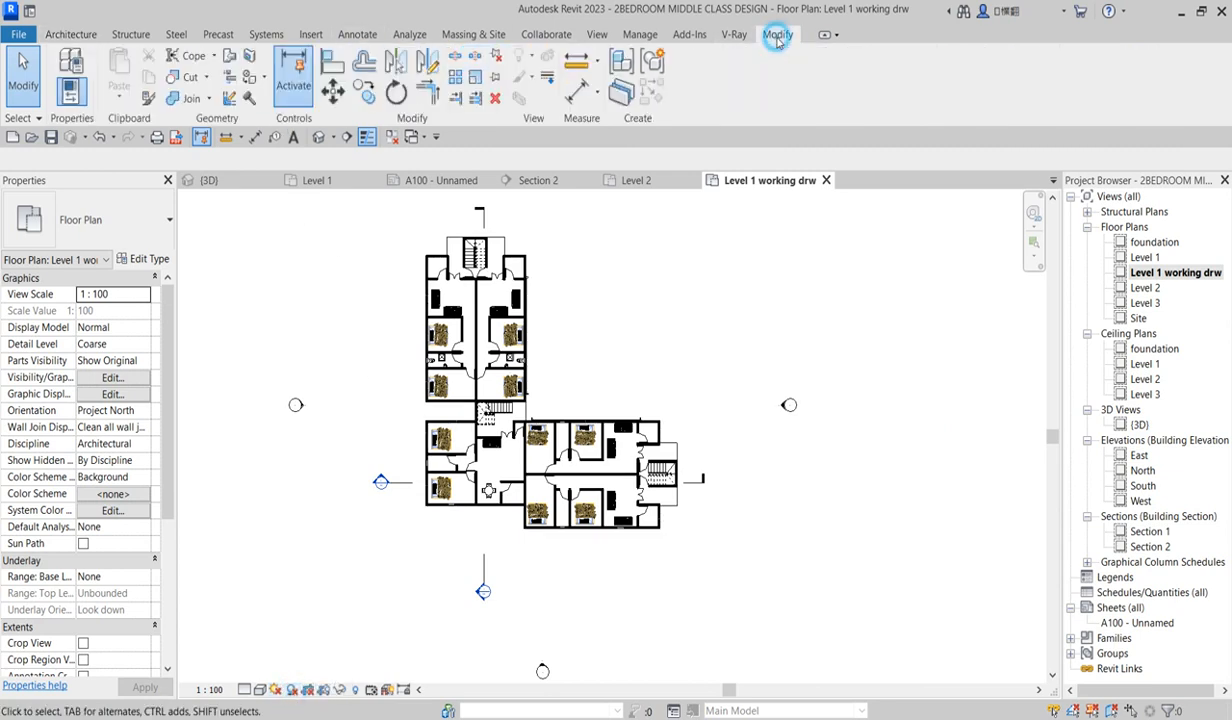
click(572, 93)
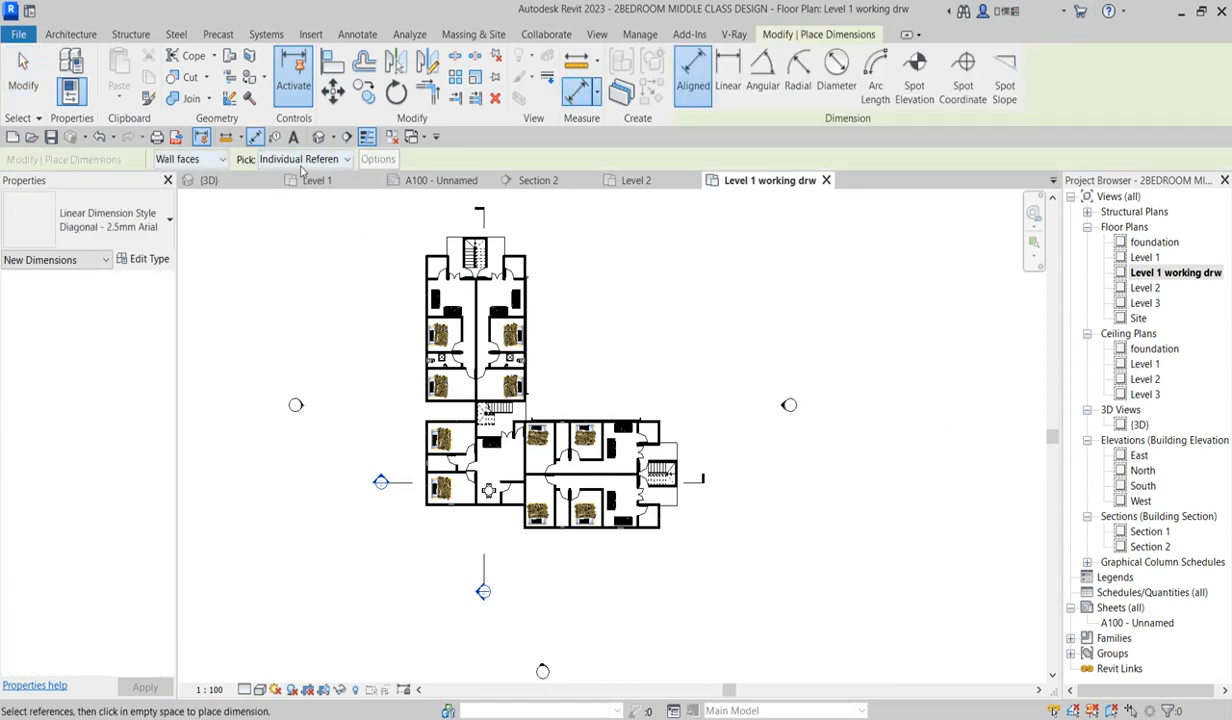
click(346, 161)
click(297, 191)
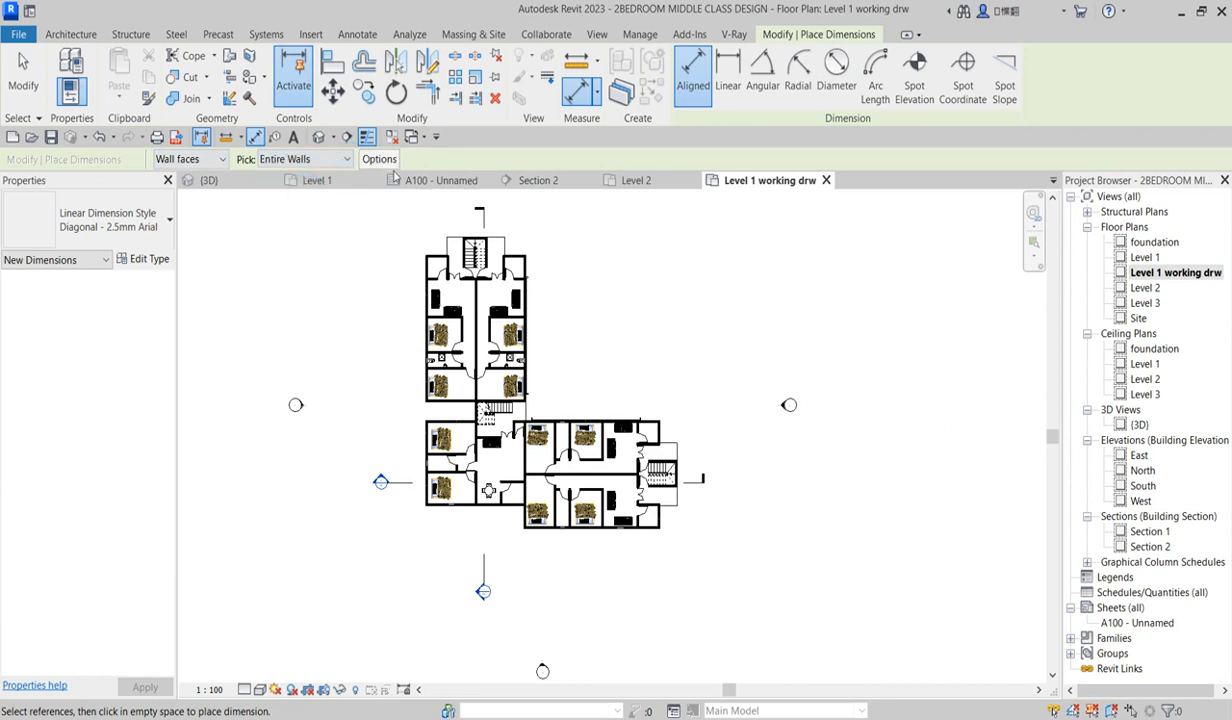
click(386, 160)
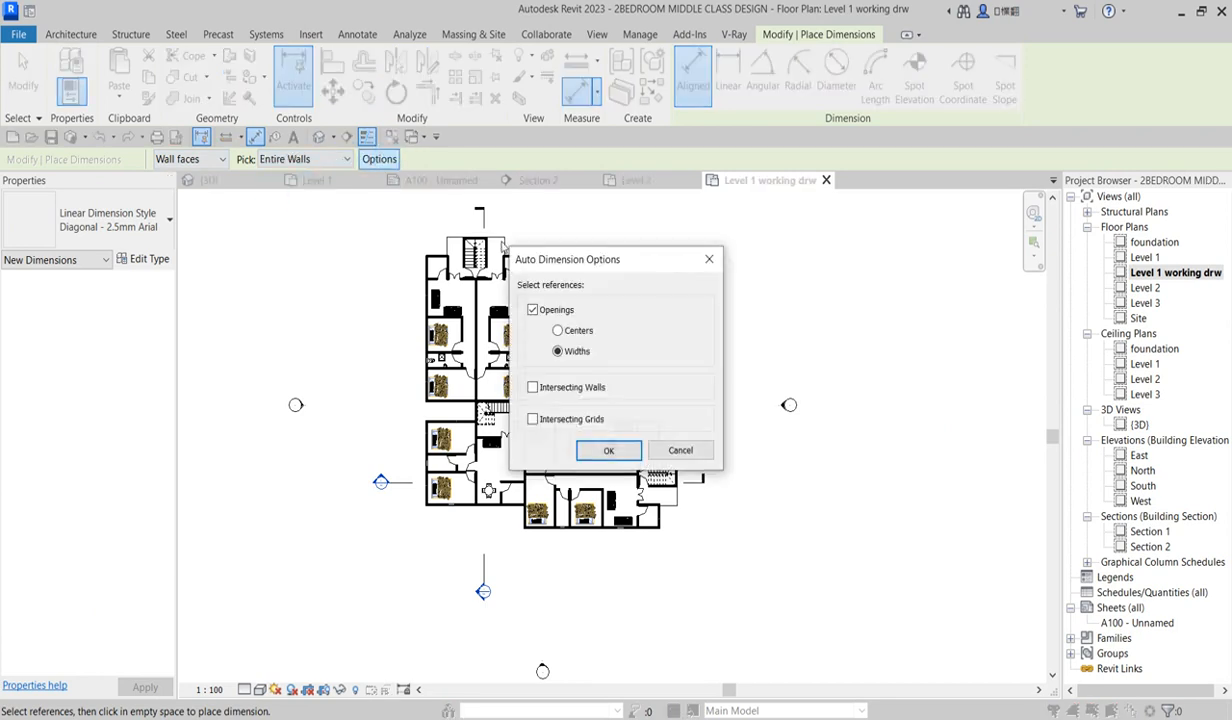
click(612, 452)
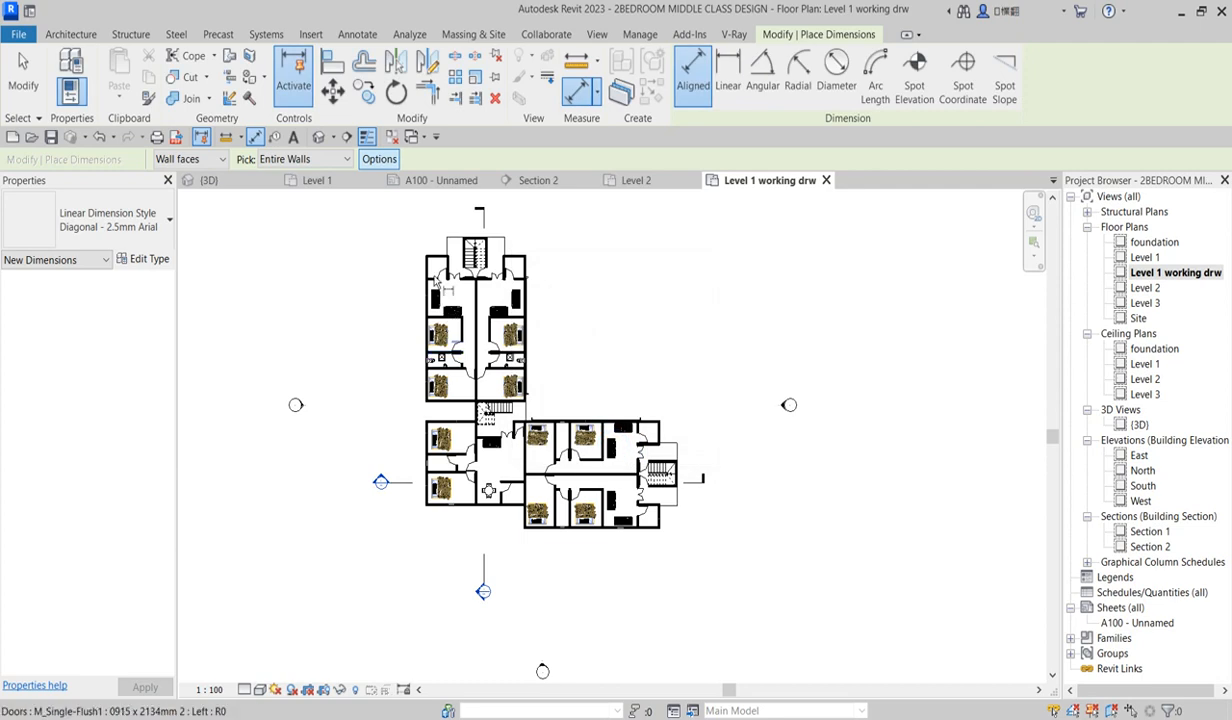
- Dimension the upper wing's long west and east outer walls with their window openings, placing each string outside the building
scroll(428, 300, up, 5)
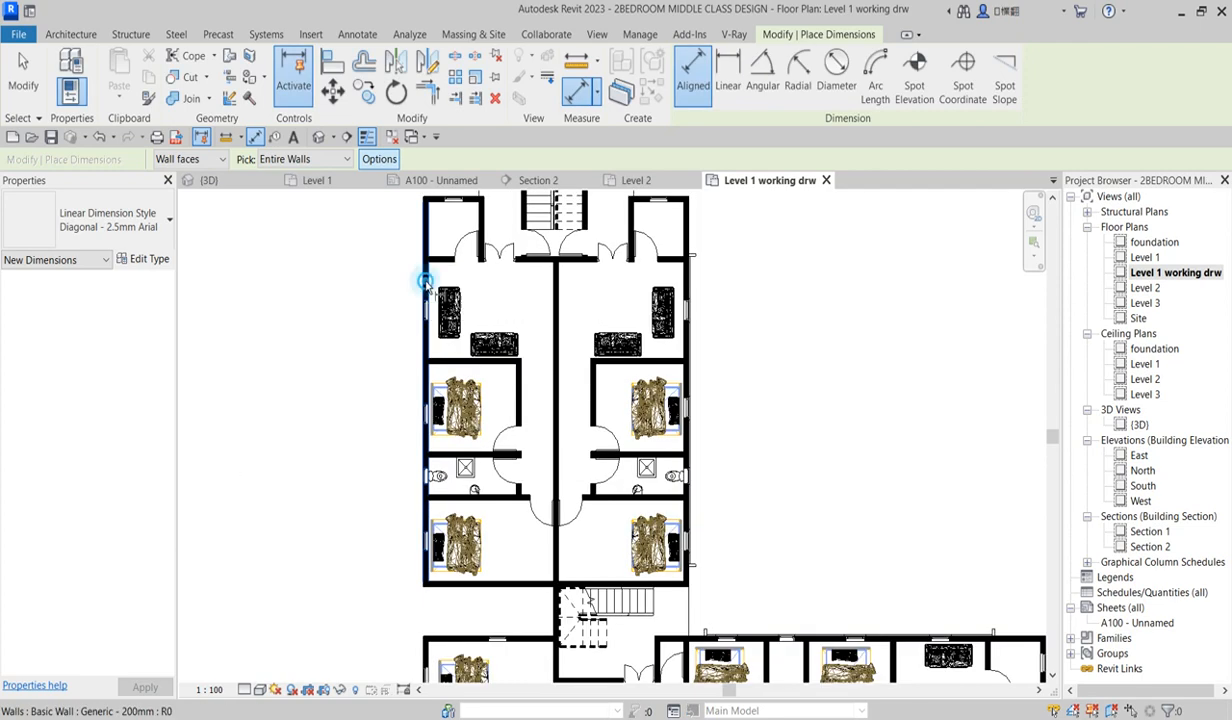
click(427, 302)
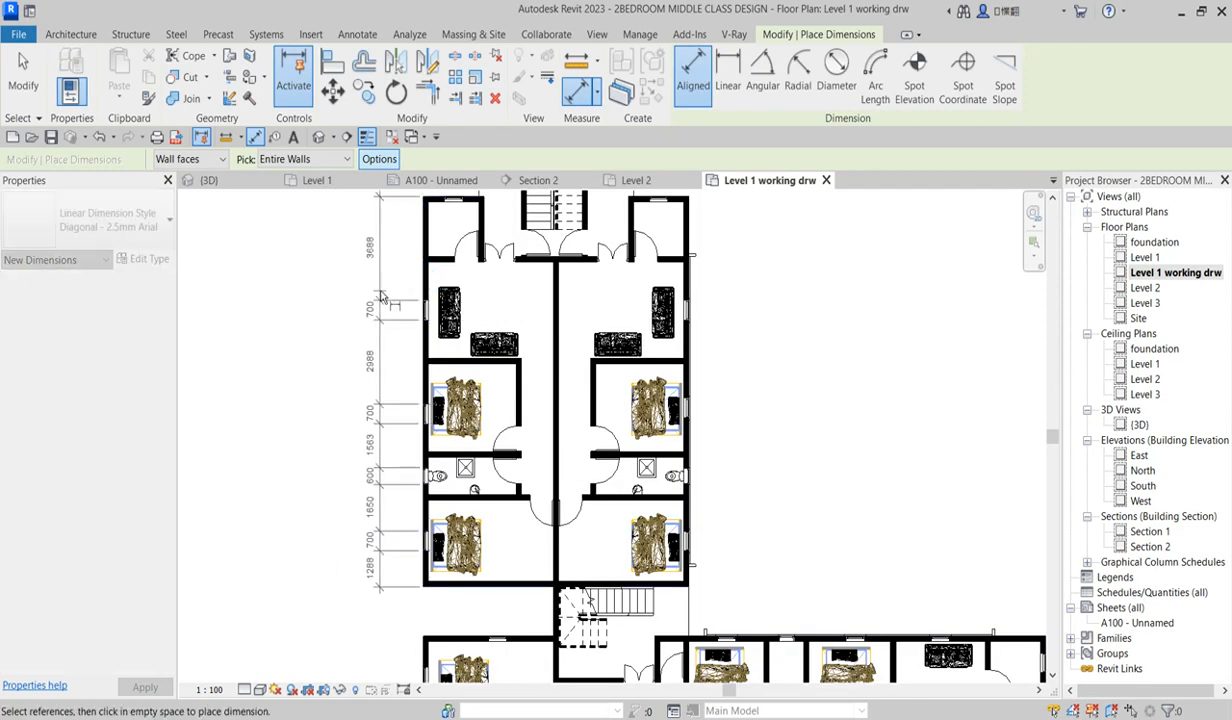
click(380, 297)
click(690, 350)
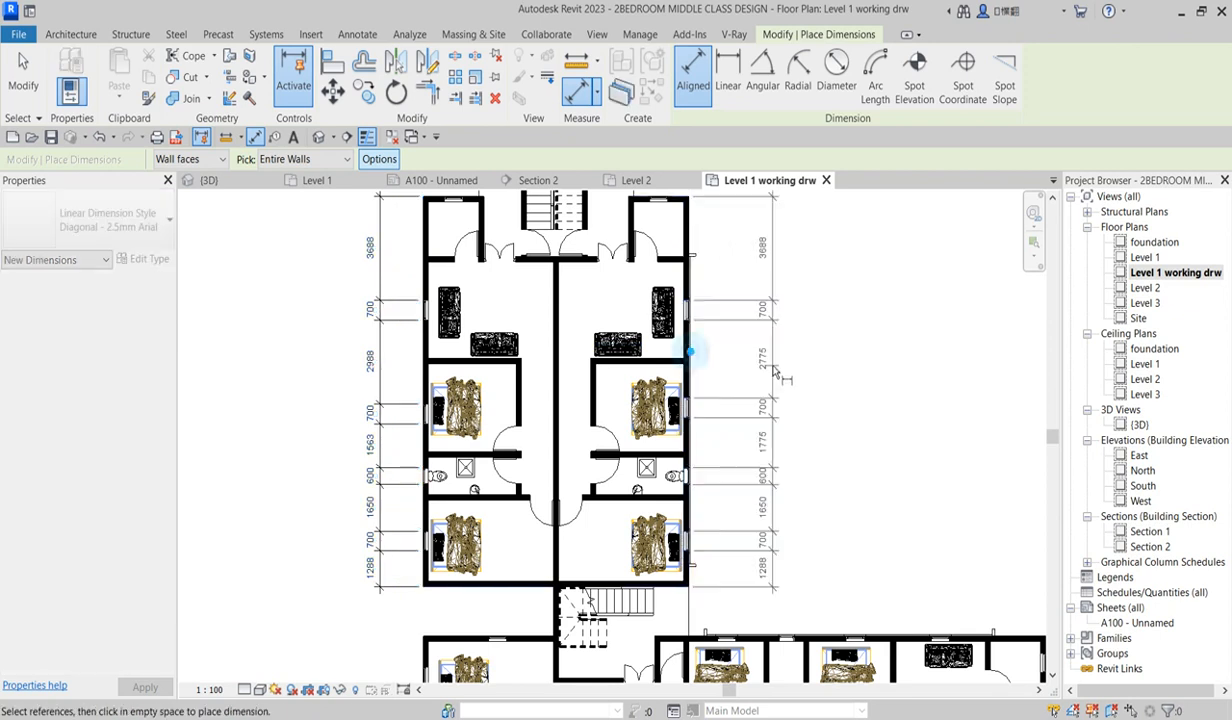
click(728, 362)
- Dimension the northeast corner room's north wall and the east apartment's entrance wall with their openings, placing both strings above the building
scroll(625, 270, down, 2)
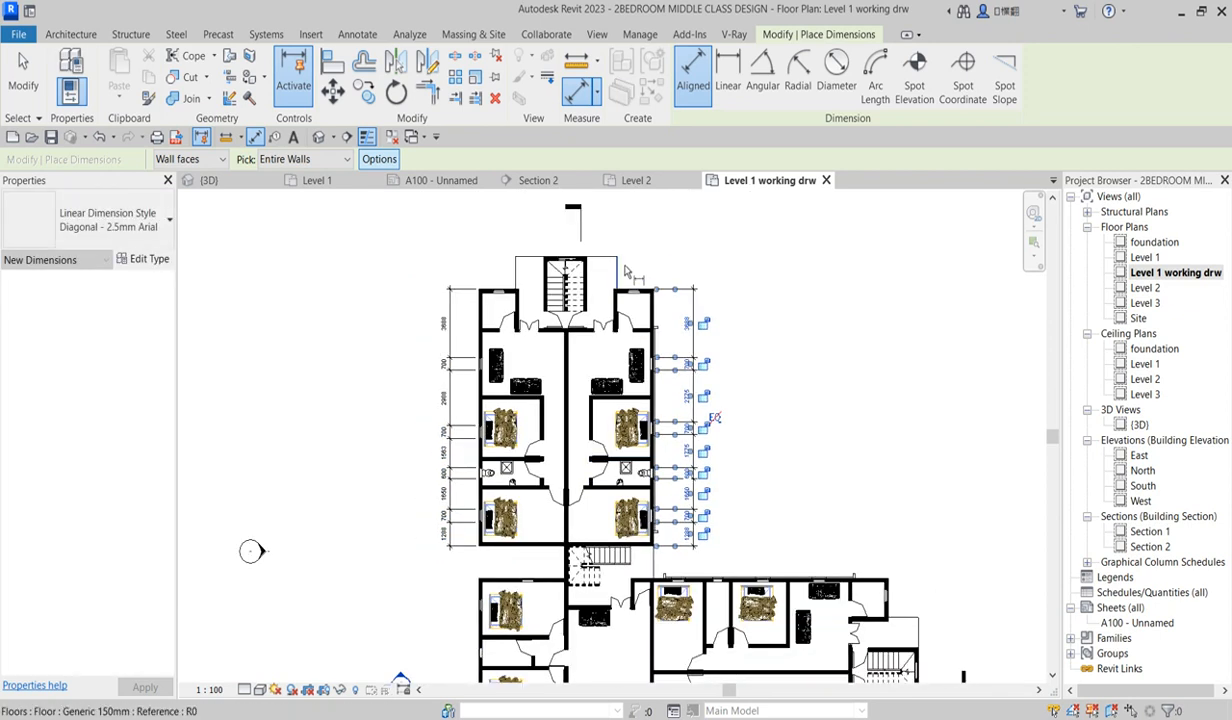
scroll(635, 263, up, 2)
click(642, 307)
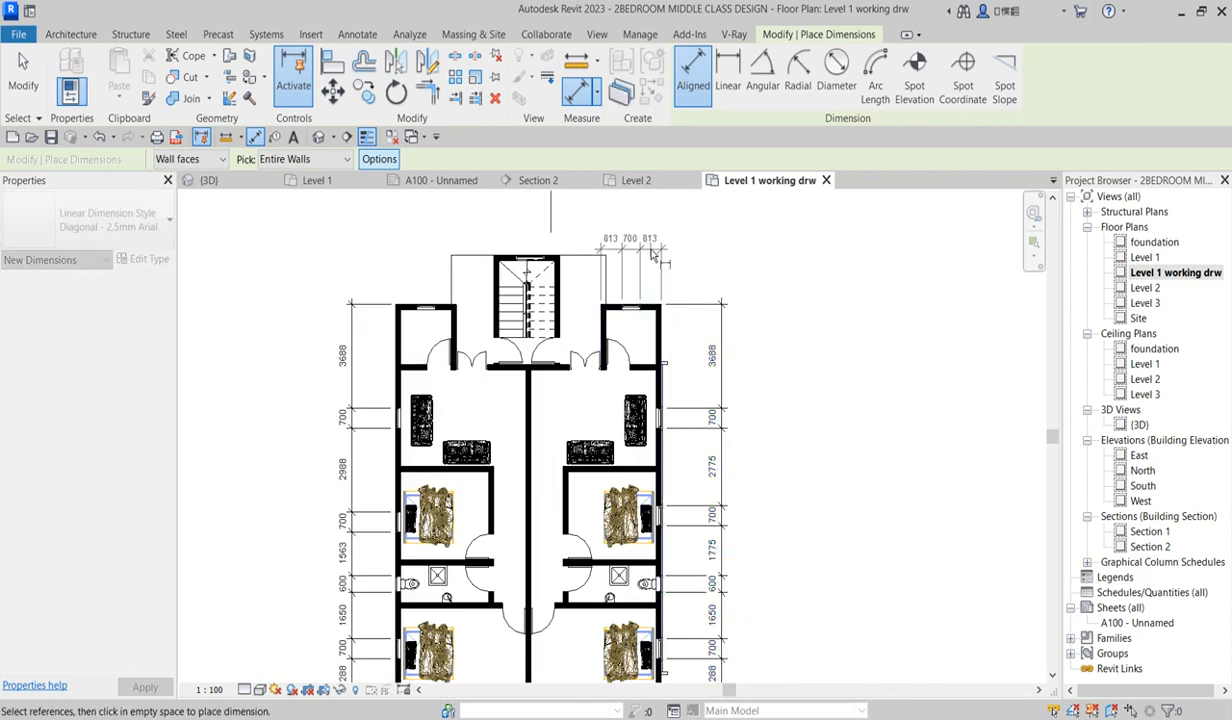
click(651, 252)
click(546, 367)
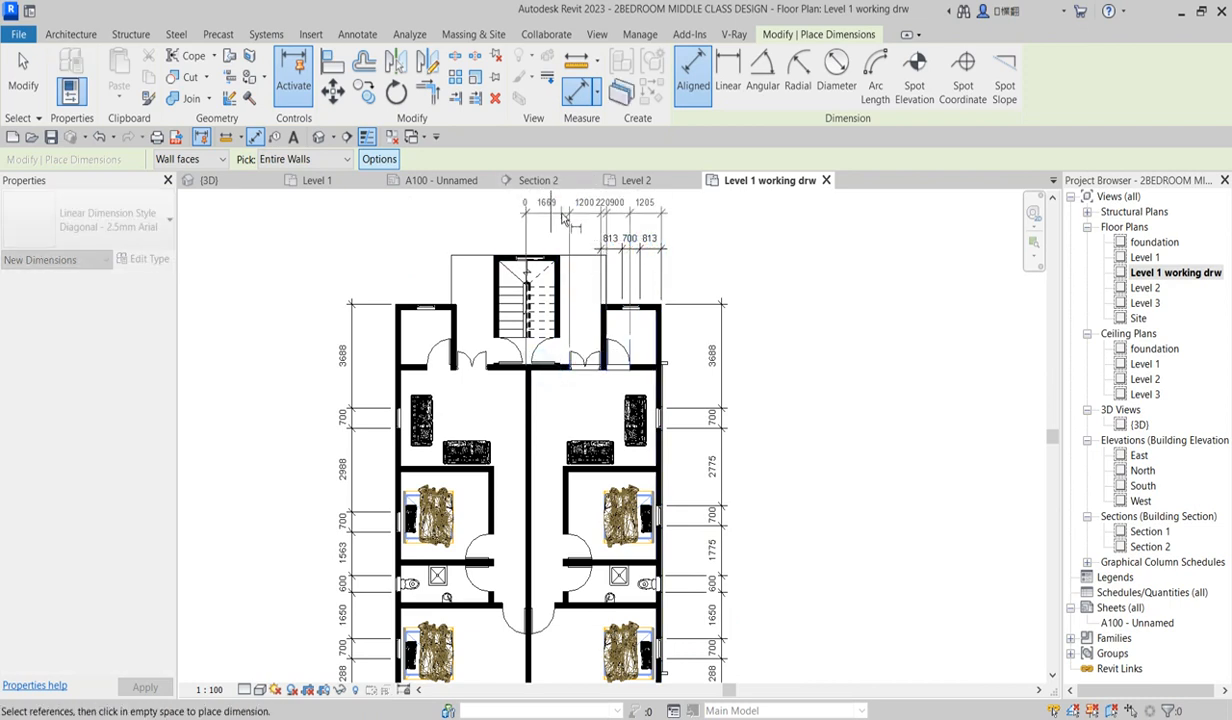
click(565, 218)
- Dimension the west apartment's entrance wall and the northwest corner room's north wall above the building, and end dimensioning
click(490, 367)
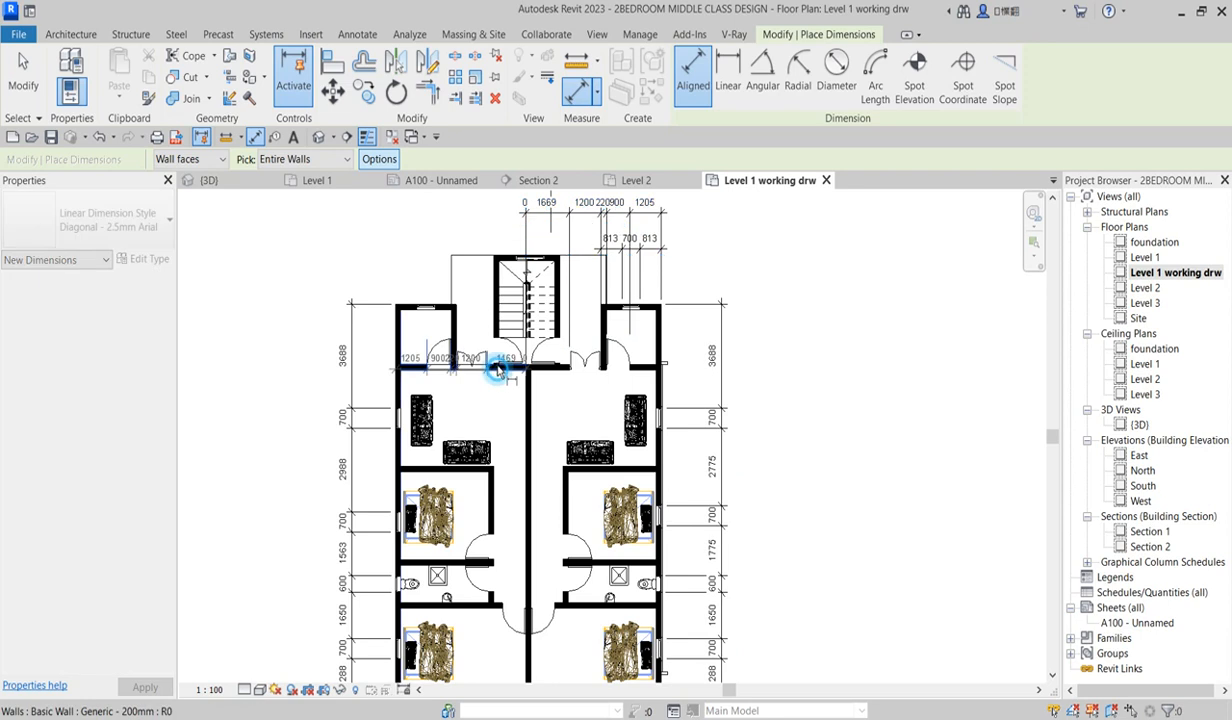
click(466, 203)
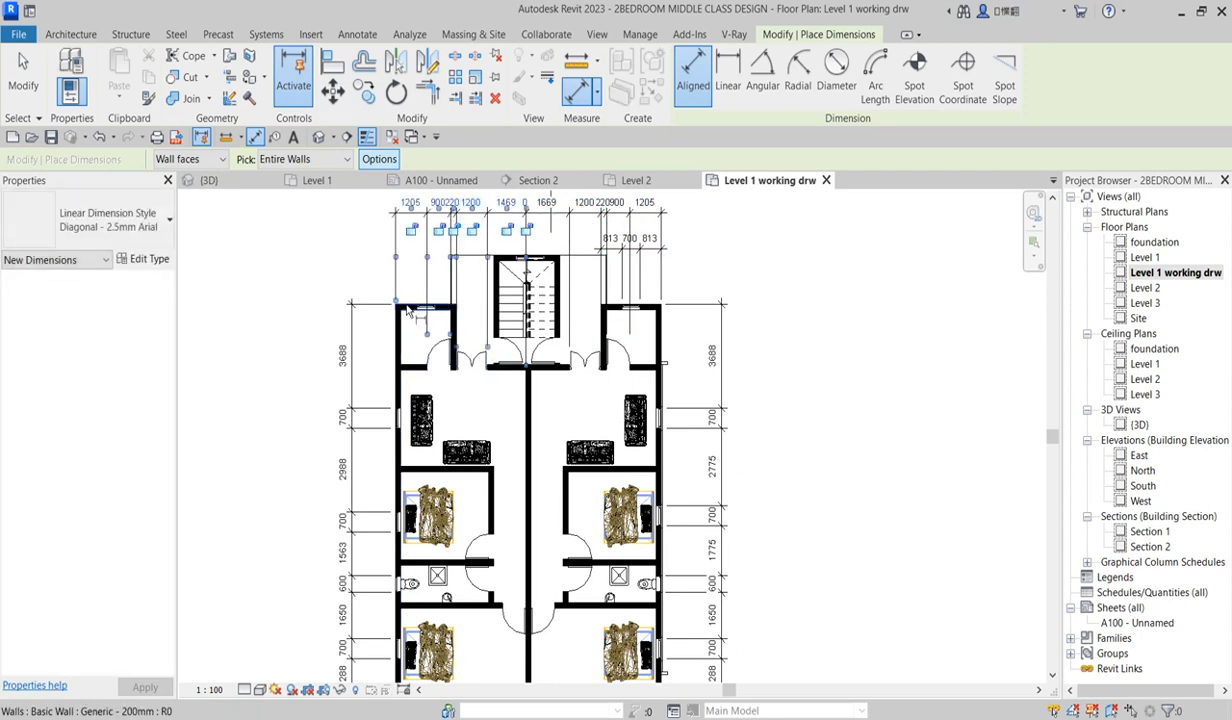
click(425, 306)
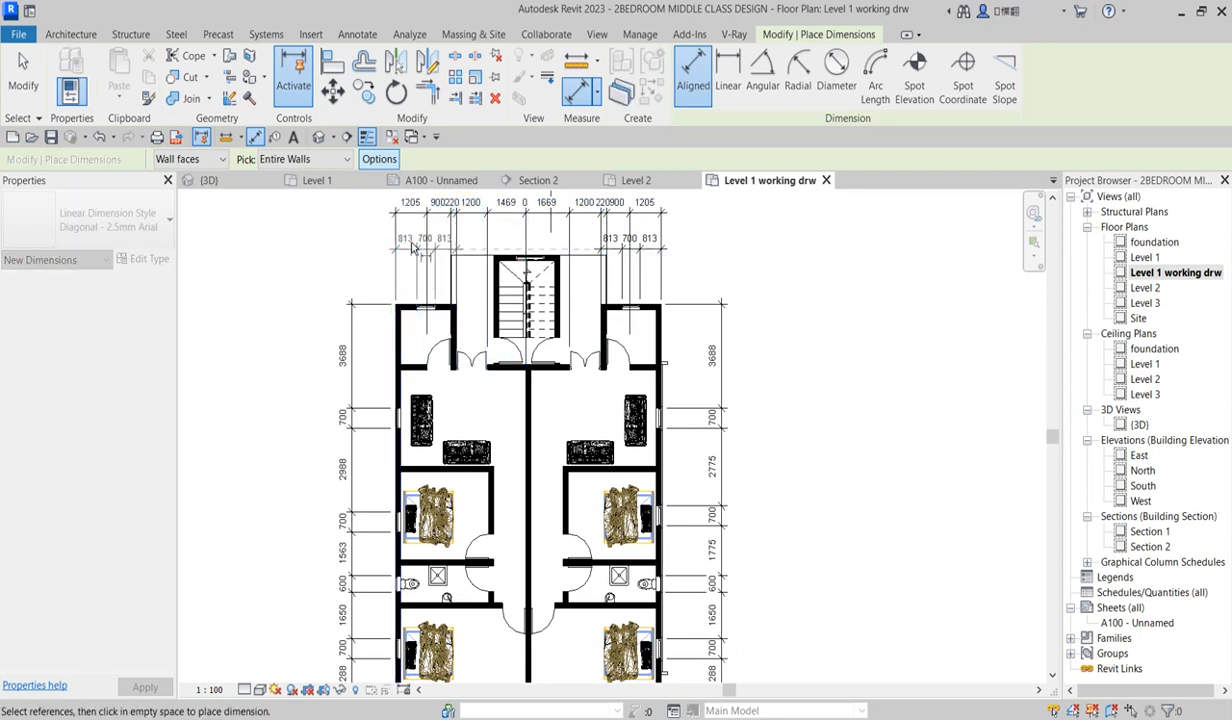
scroll(412, 248, down, 2)
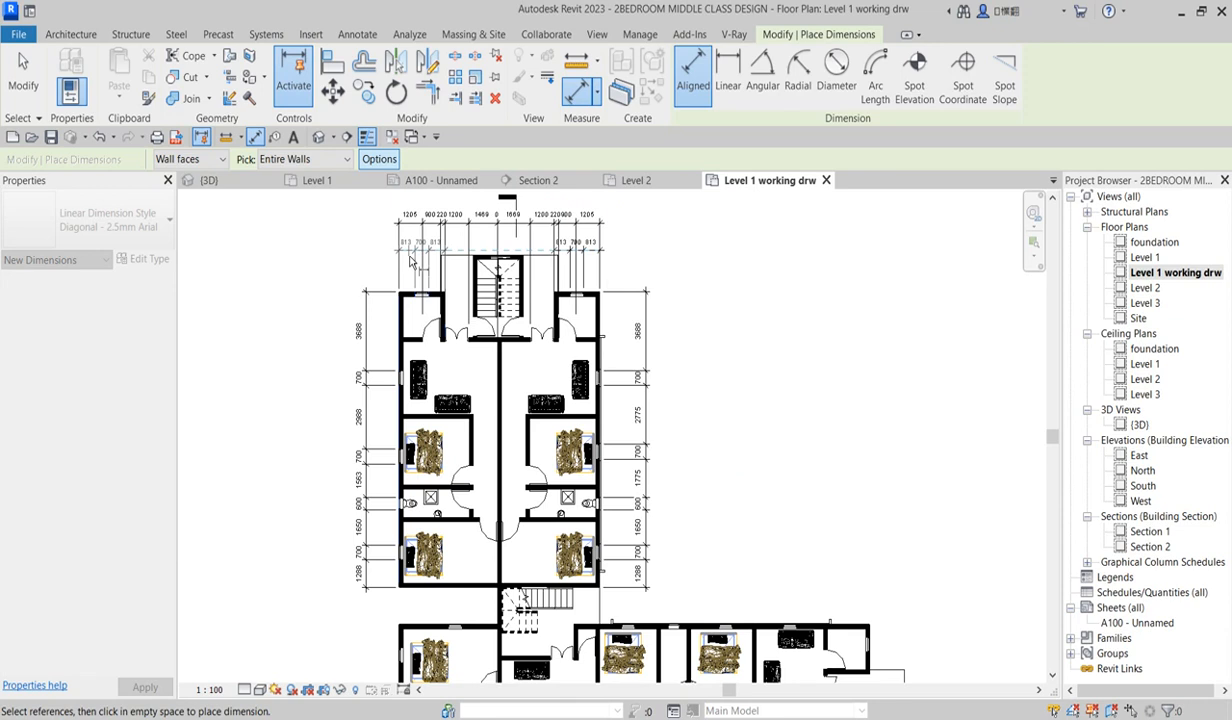
click(410, 205)
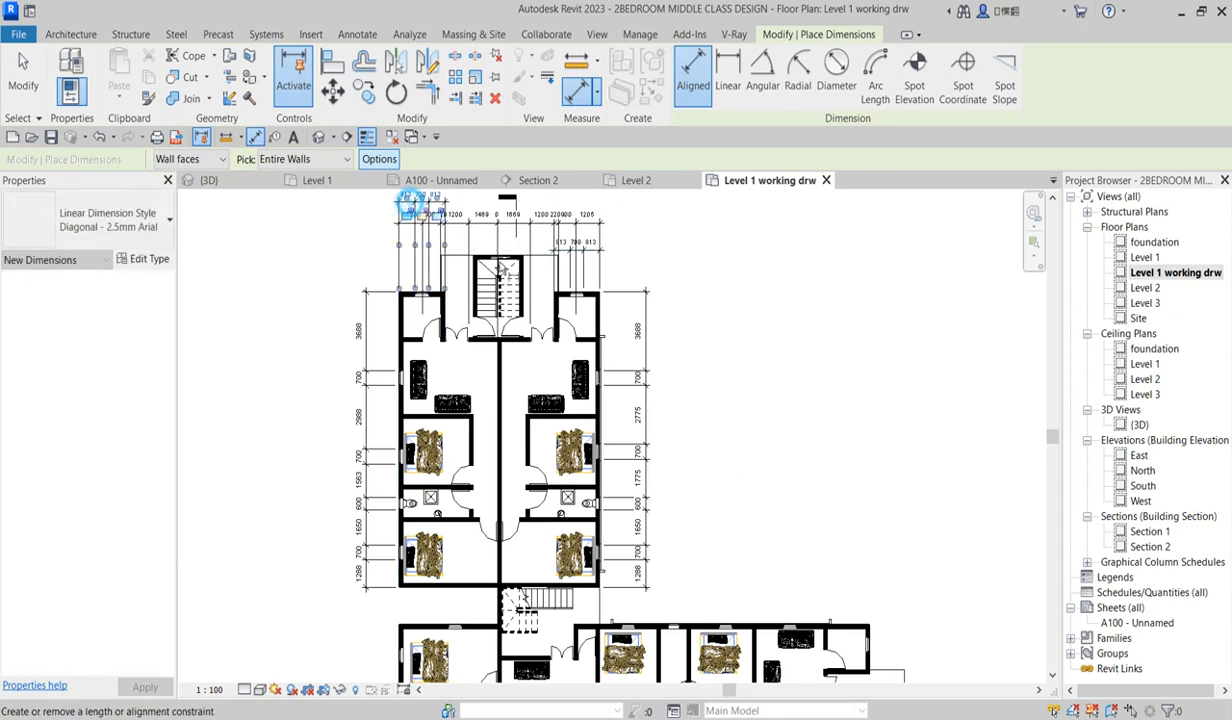
right_click(628, 258)
right_click(649, 250)
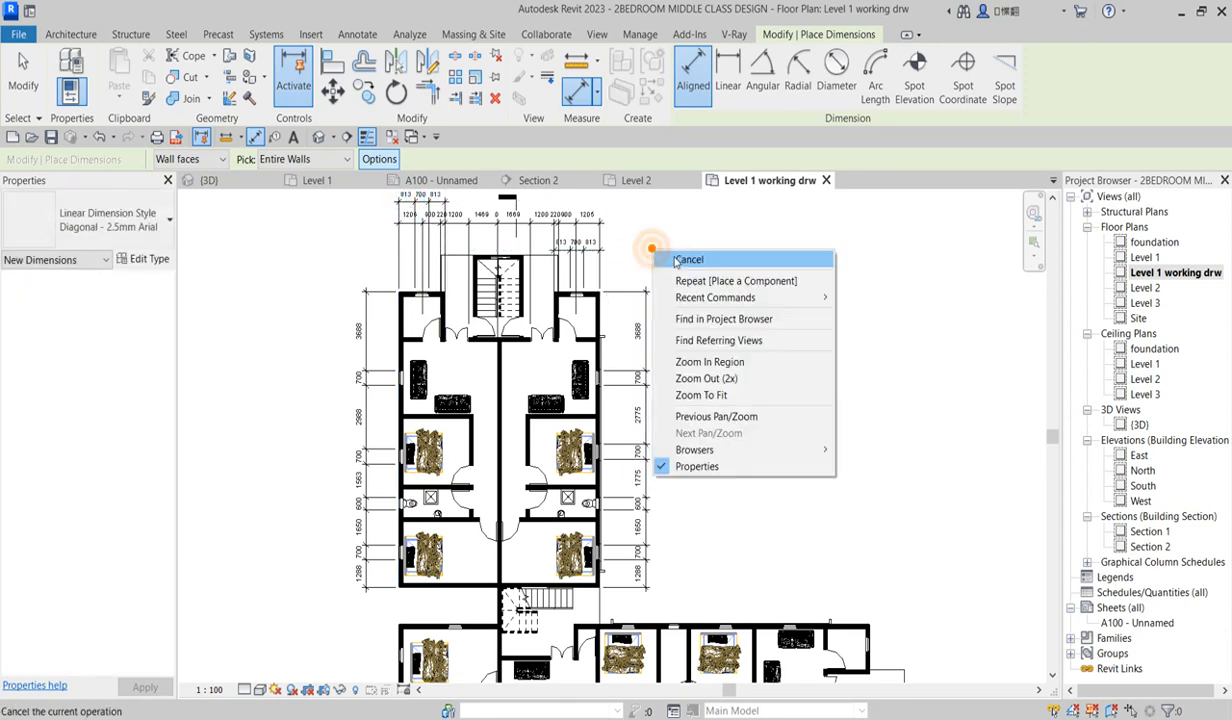
click(665, 257)
- Move the northeast corner room's dimension string above the entrance wall's string, near the height of the northwest one
click(588, 258)
scroll(566, 257, up, 3)
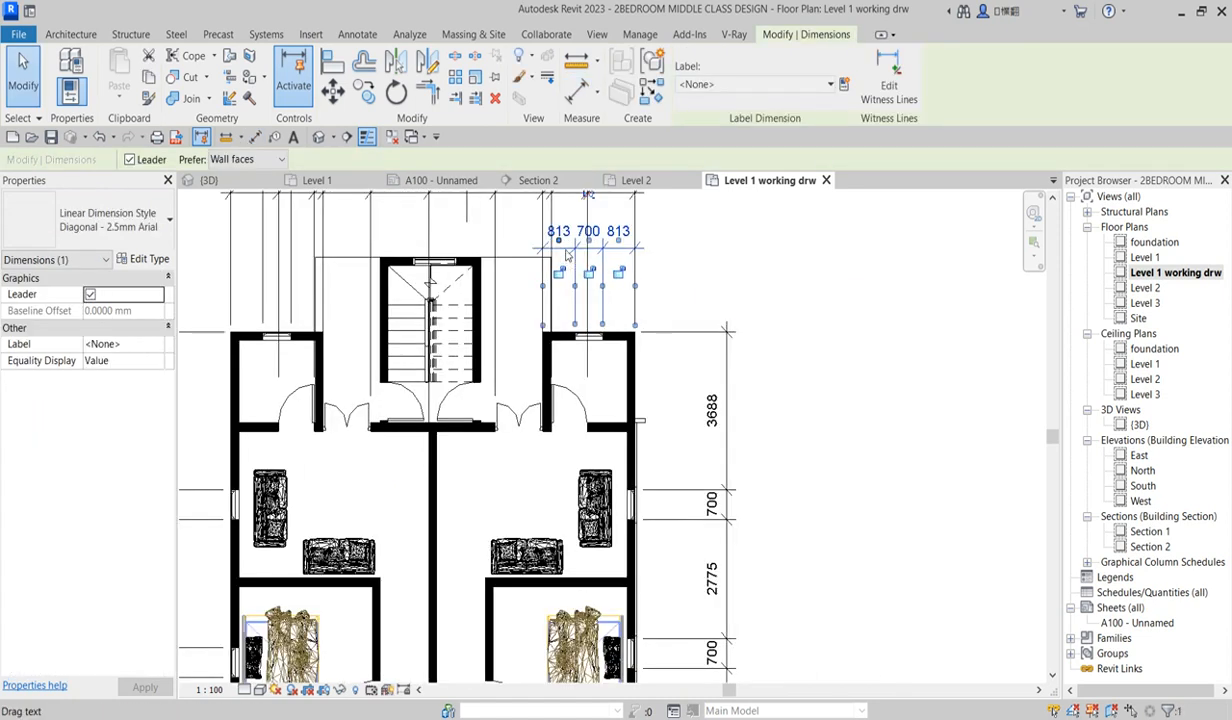
scroll(566, 250, down, 2)
scroll(584, 340, up, 4)
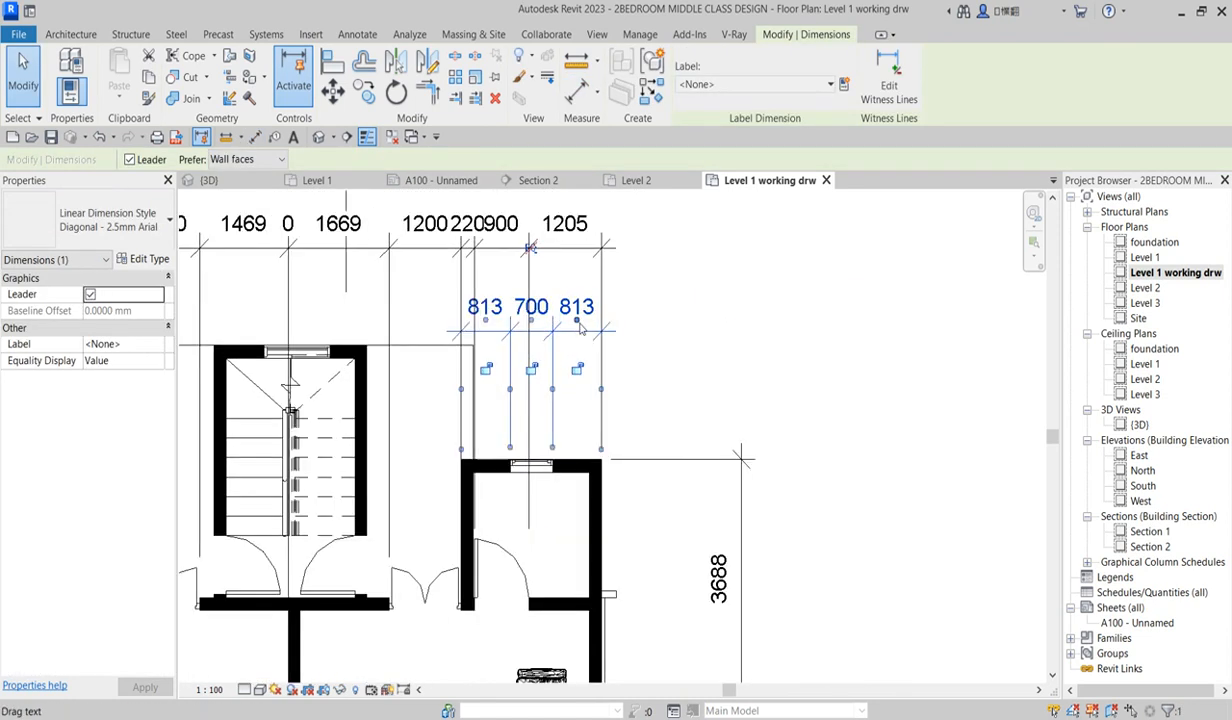
drag(578, 332, 578, 204)
scroll(567, 406, down, 3)
scroll(570, 340, up, 3)
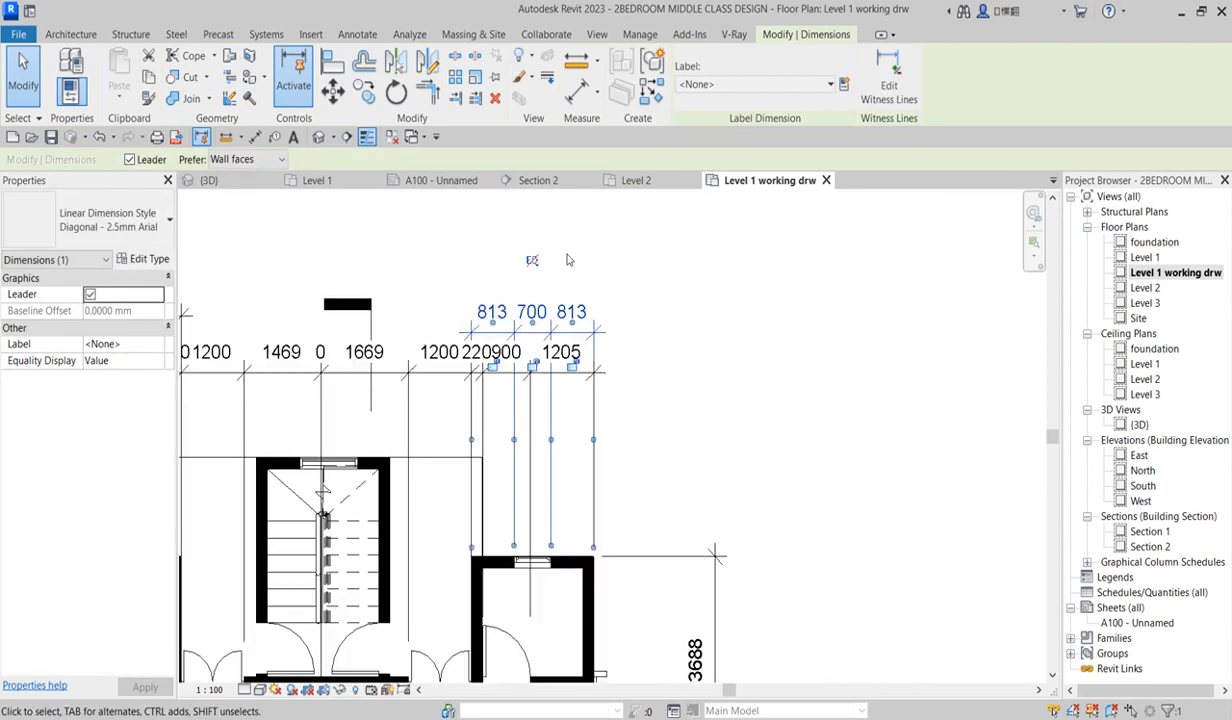
drag(587, 336, 587, 306)
click(652, 342)
- Lower the east and west entrance wall dimension strings to one common line closer to the stair
scroll(652, 342, down, 4)
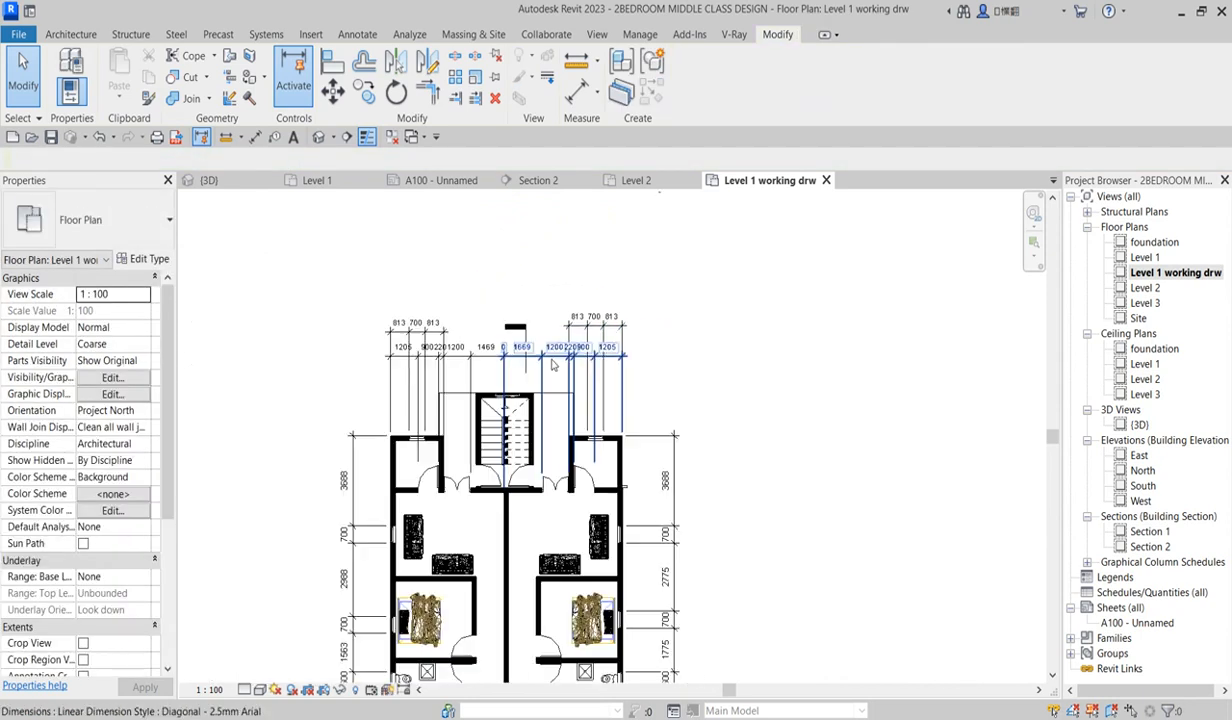
click(552, 364)
scroll(550, 365, up, 3)
drag(540, 361, 546, 406)
click(382, 358)
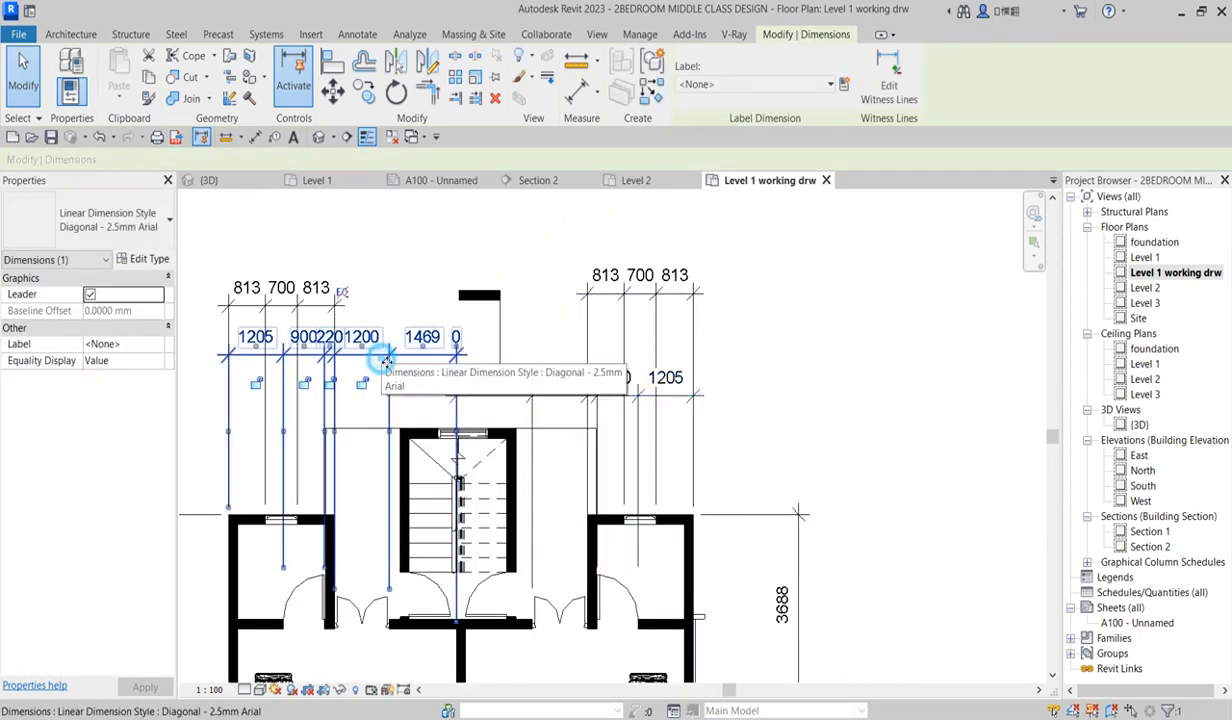
drag(383, 360, 384, 400)
click(564, 331)
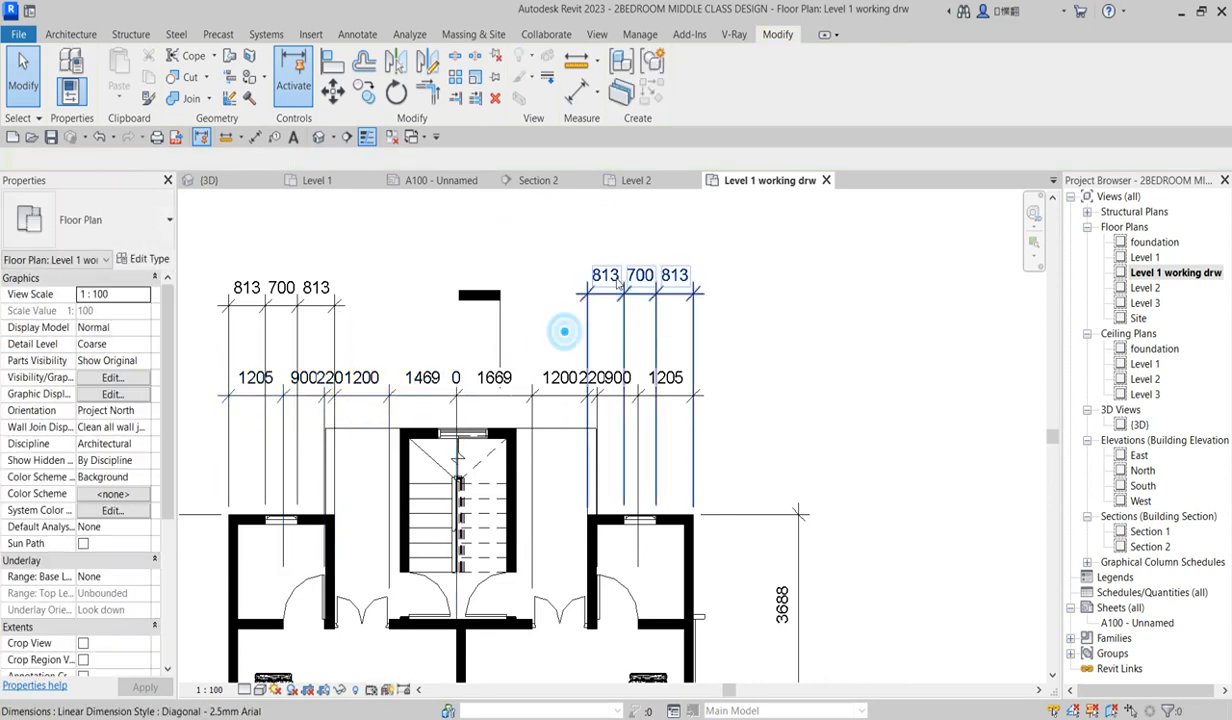
- Lower the northeast and northwest corner rooms' dimension strings to just above the entrance wall strings
click(608, 298)
drag(608, 298, 608, 339)
click(271, 305)
drag(272, 306, 275, 352)
- Dimension the east wing's entire north wall with its window openings, placing the string just above the wall
scroll(600, 330, down, 5)
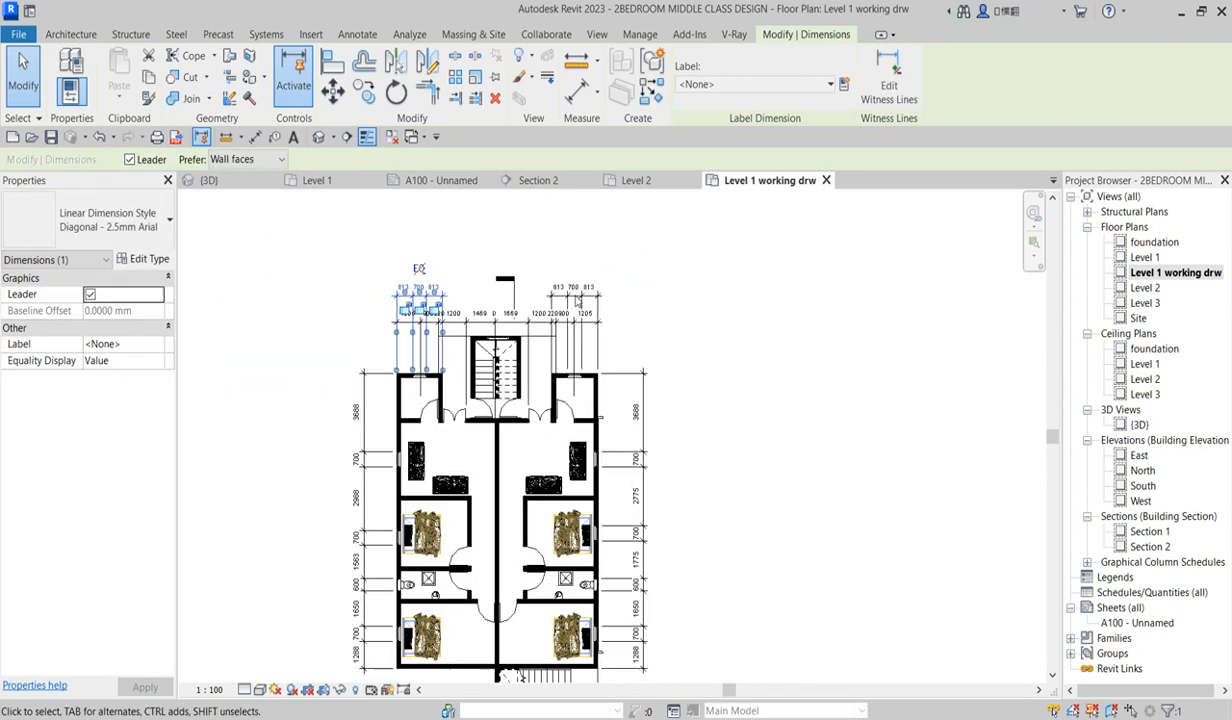
scroll(600, 412, up, 1)
scroll(700, 487, down, 3)
scroll(708, 583, up, 3)
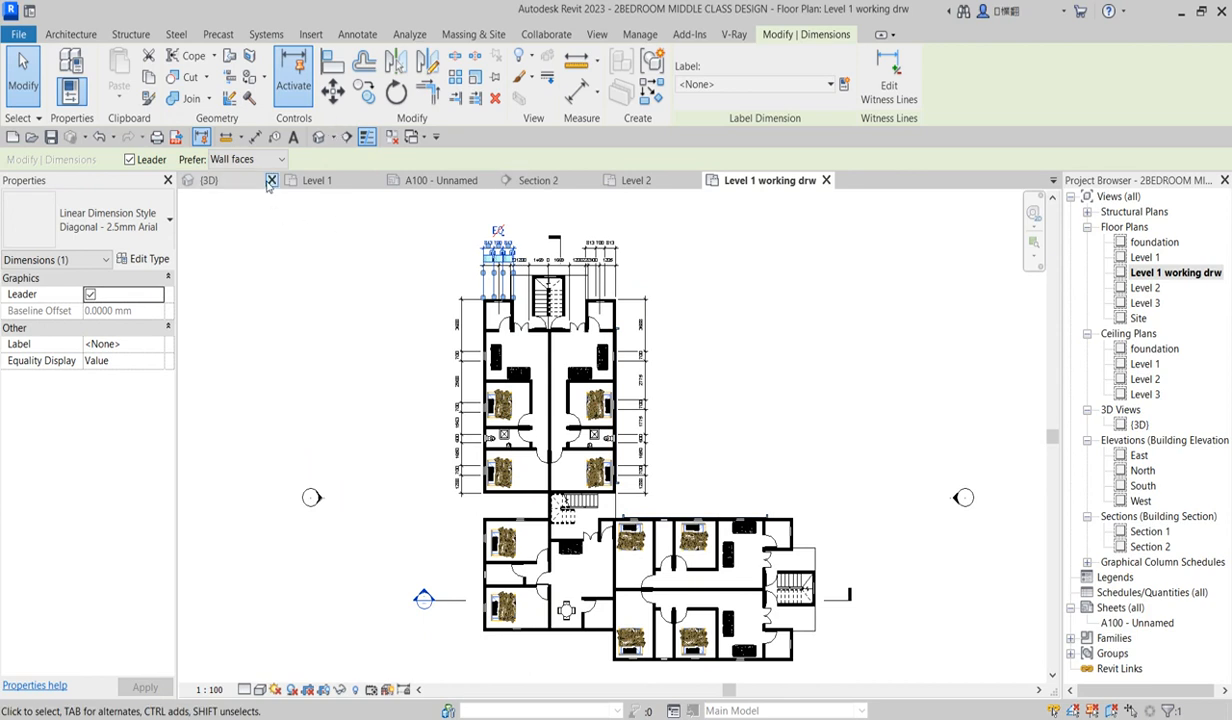
click(695, 518)
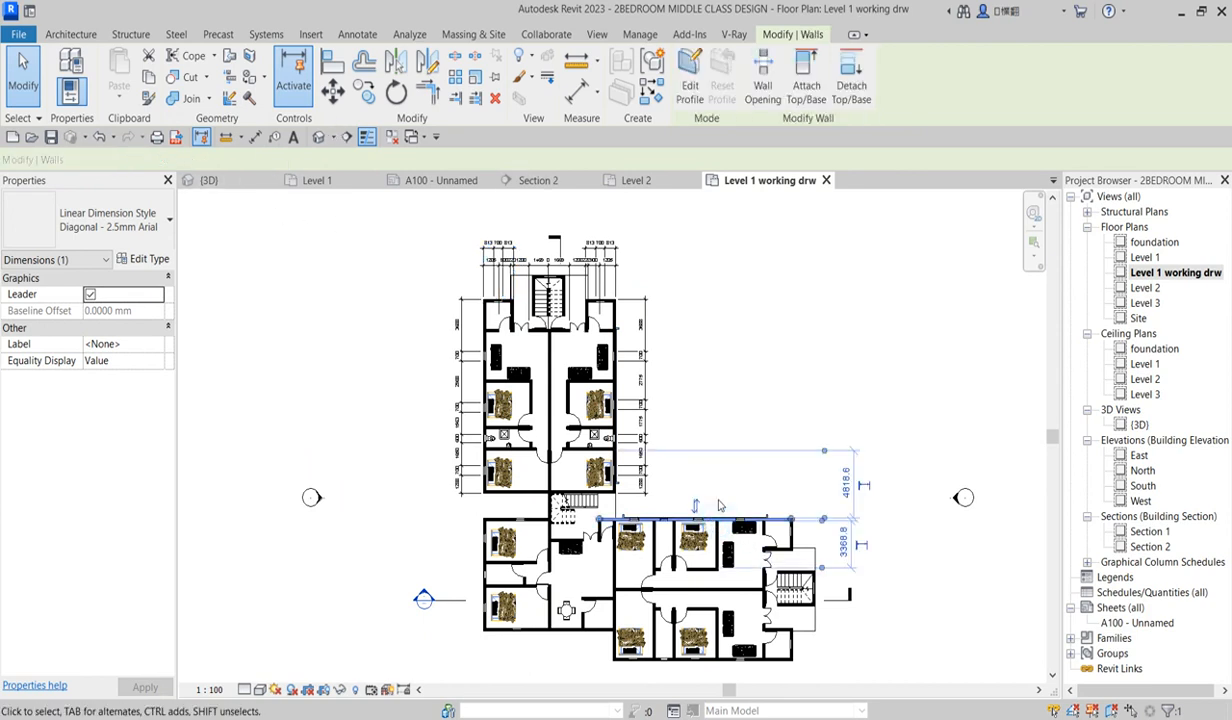
scroll(733, 540, up, 2)
click(687, 393)
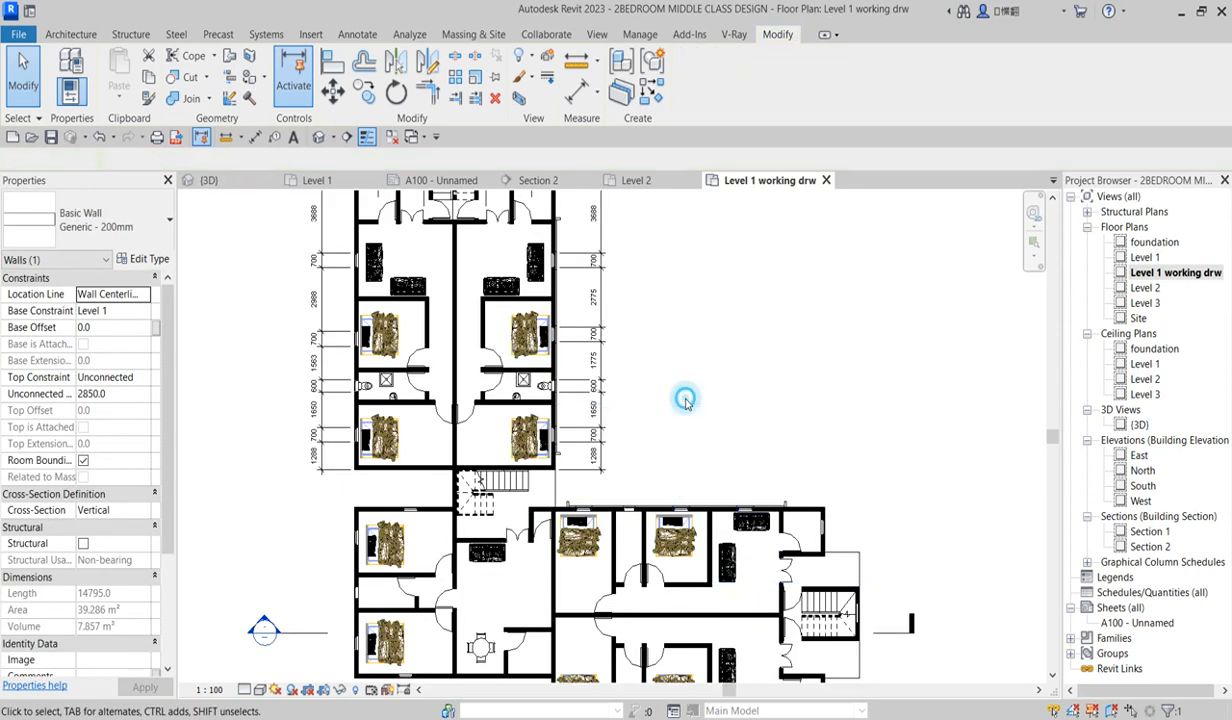
click(577, 63)
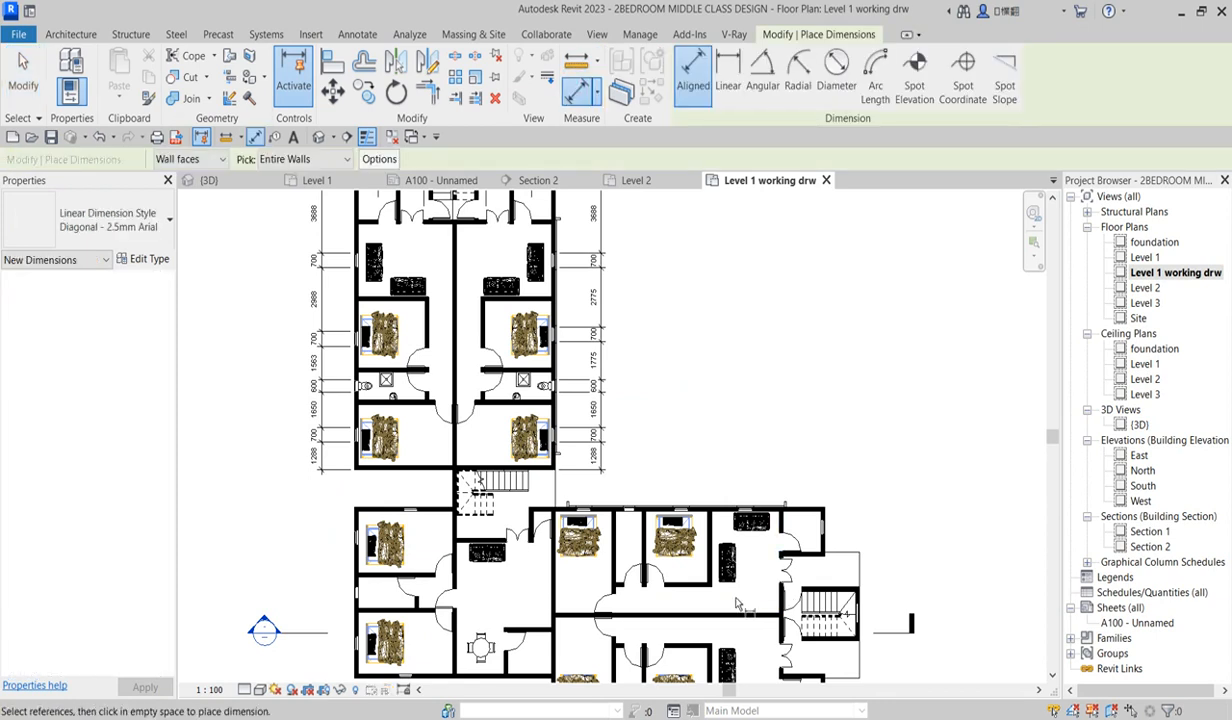
click(716, 516)
click(722, 494)
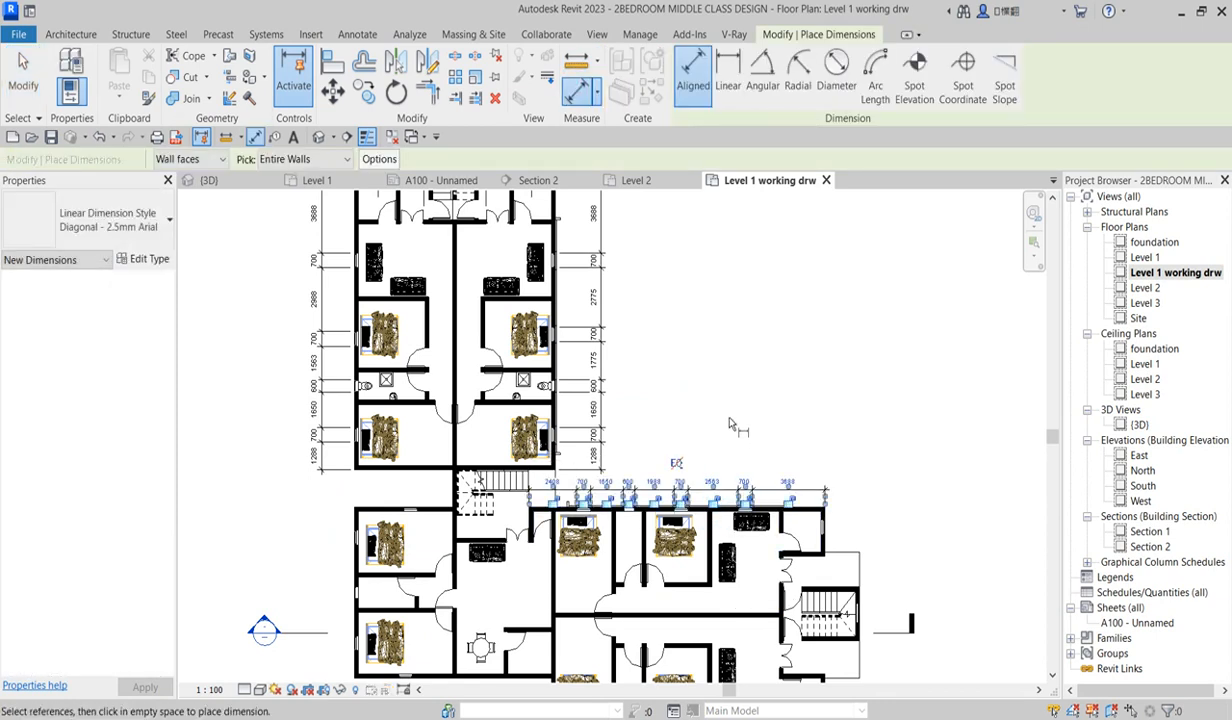
- Dimension the east wing's entire south wall with its window openings, placing the string below the building
scroll(737, 421, down, 3)
scroll(735, 580, up, 3)
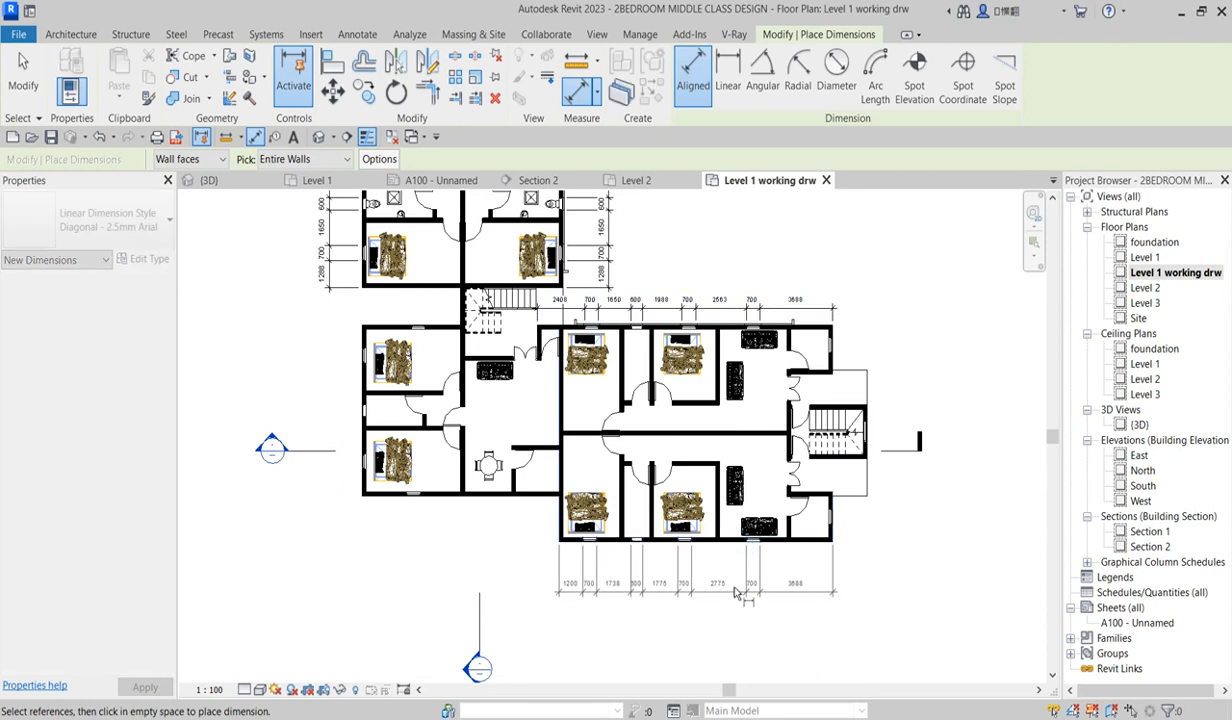
click(737, 572)
- Try to dimension the interior wall between the southwest bedrooms and the living room, including its door opening
click(462, 497)
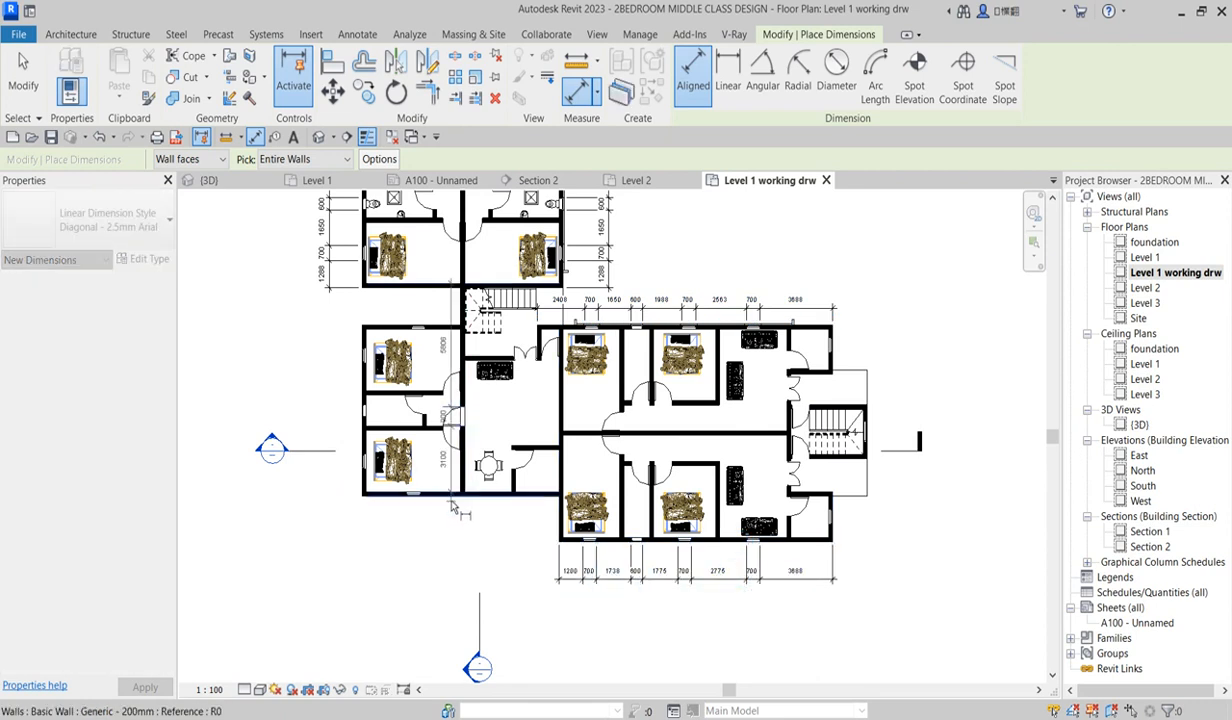
scroll(437, 437, up, 2)
scroll(437, 437, down, 2)
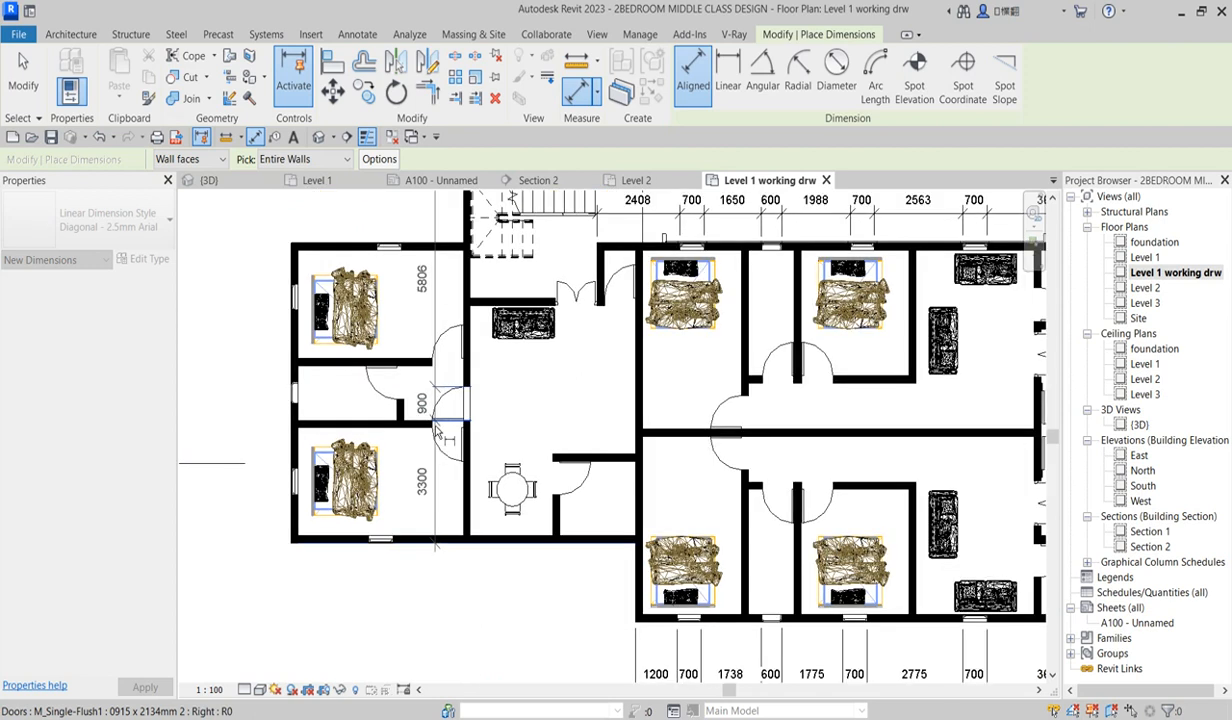
scroll(440, 432, up, 3)
scroll(455, 445, down, 1)
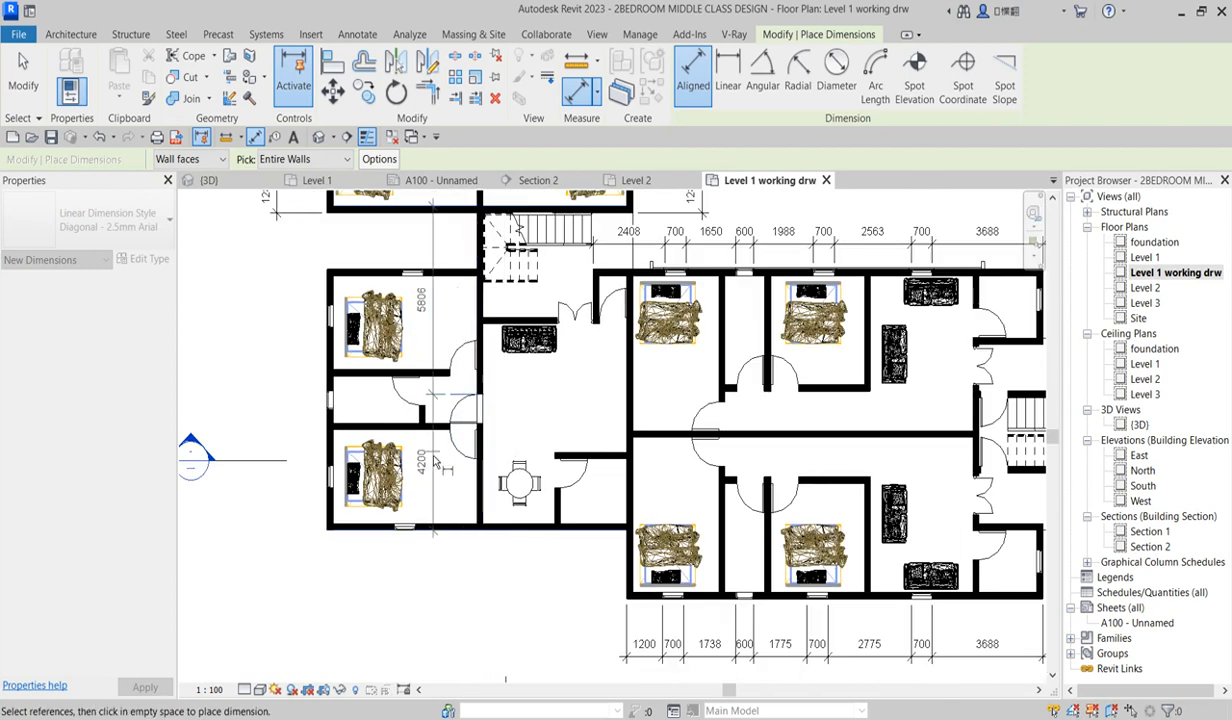
click(428, 455)
scroll(447, 540, down, 3)
scroll(440, 538, up, 2)
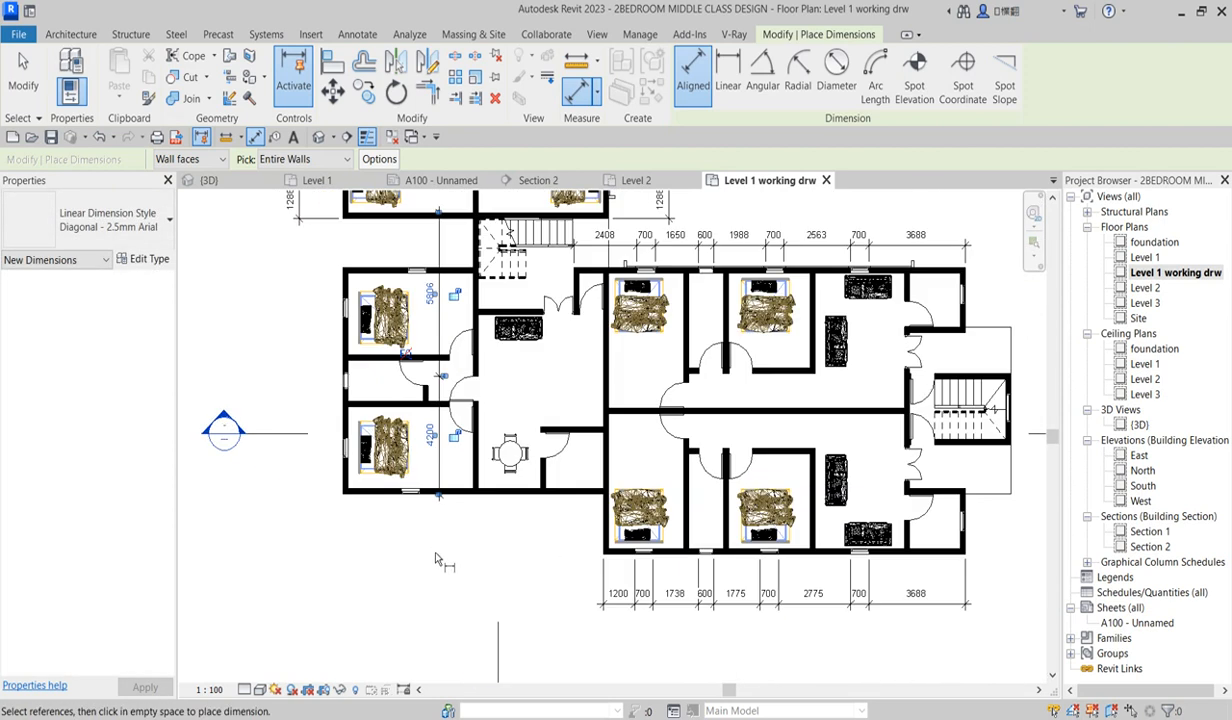
key(Escape)
scroll(445, 555, down, 1)
- Dimension the southwest block's south wall with its window opening, aligning the string with the east wing's south string
key(d)
key(i)
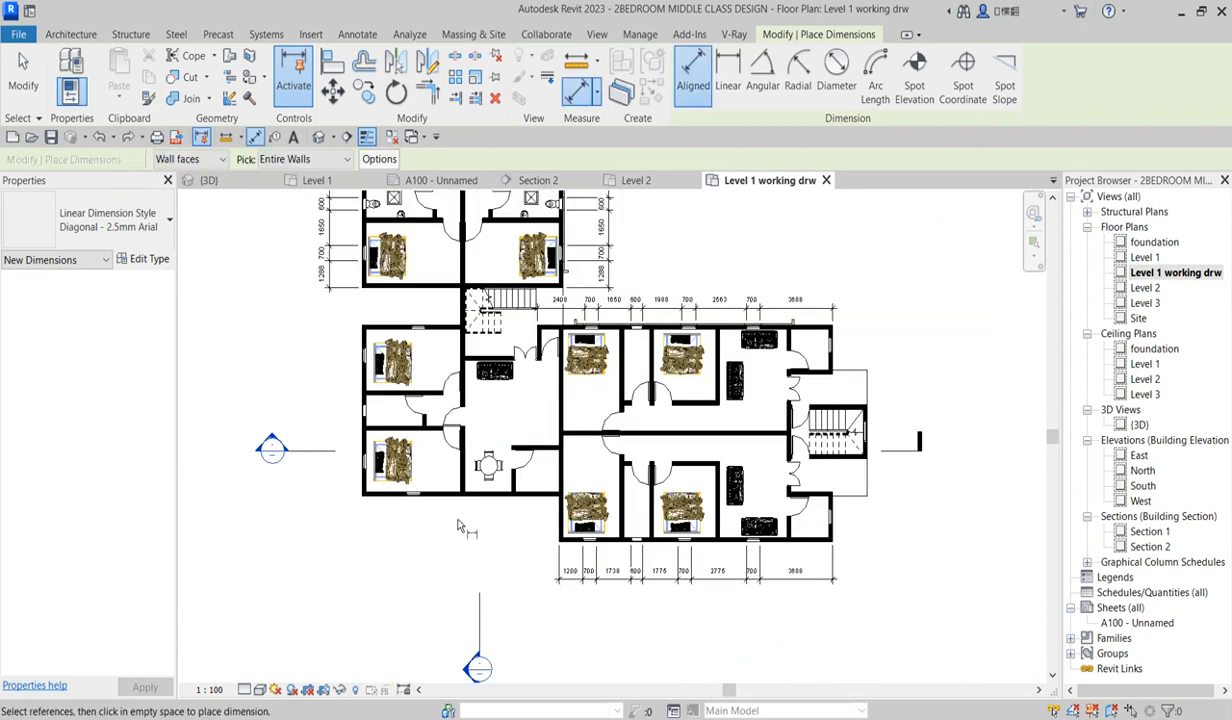
click(447, 494)
click(445, 578)
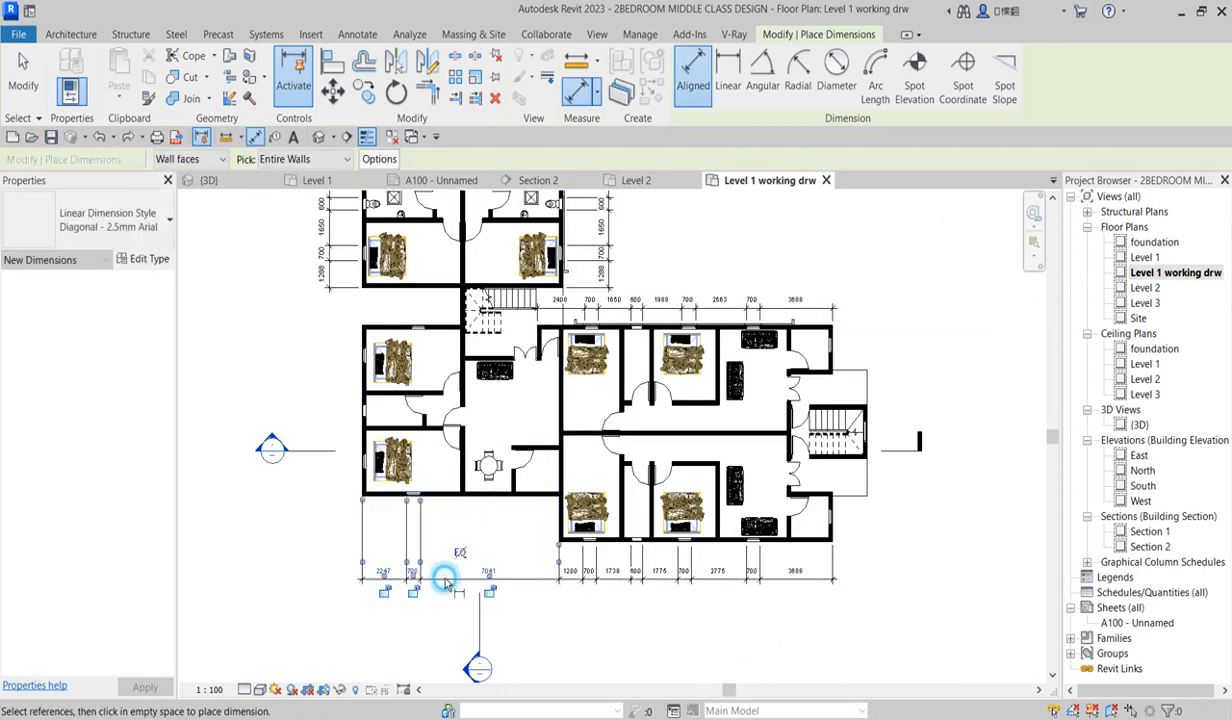
- Dimension the southwest block's entire west wall with its window openings, placing the string just outside the wall
click(361, 442)
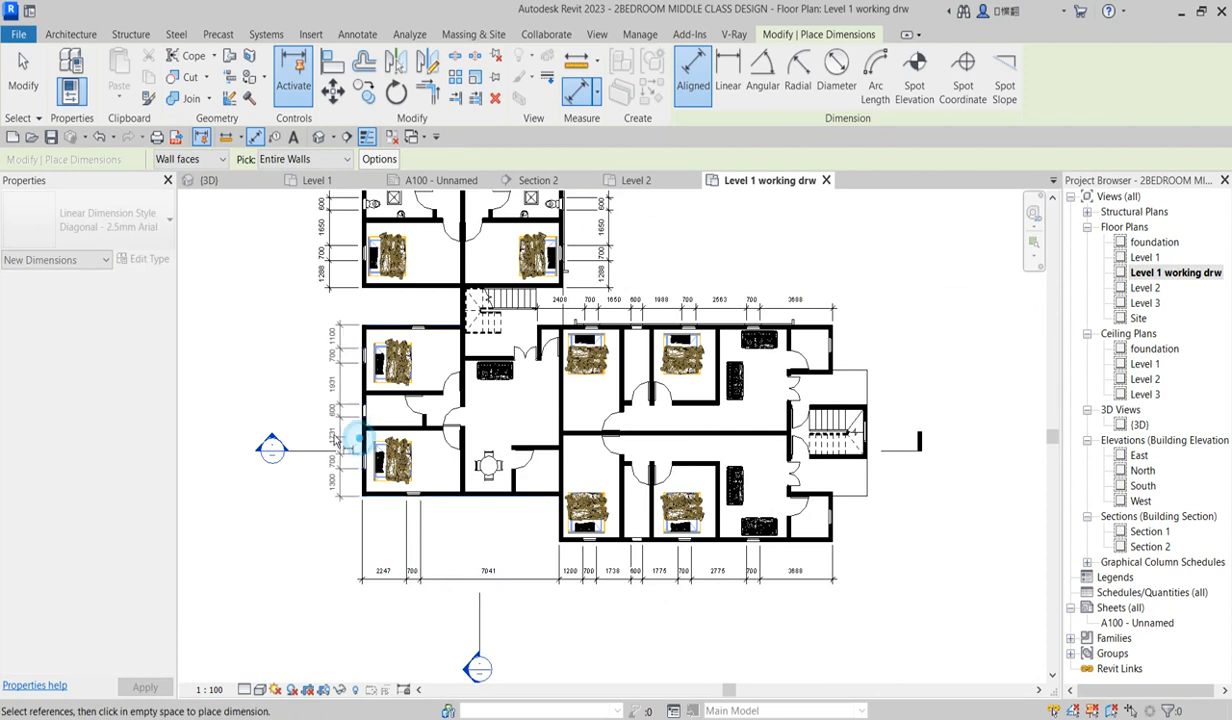
click(328, 432)
- Limit automatic dimension references to intersecting walls, and dimension the southwest bedroom's north wall with the string running through the bathroom
scroll(512, 502, down, 2)
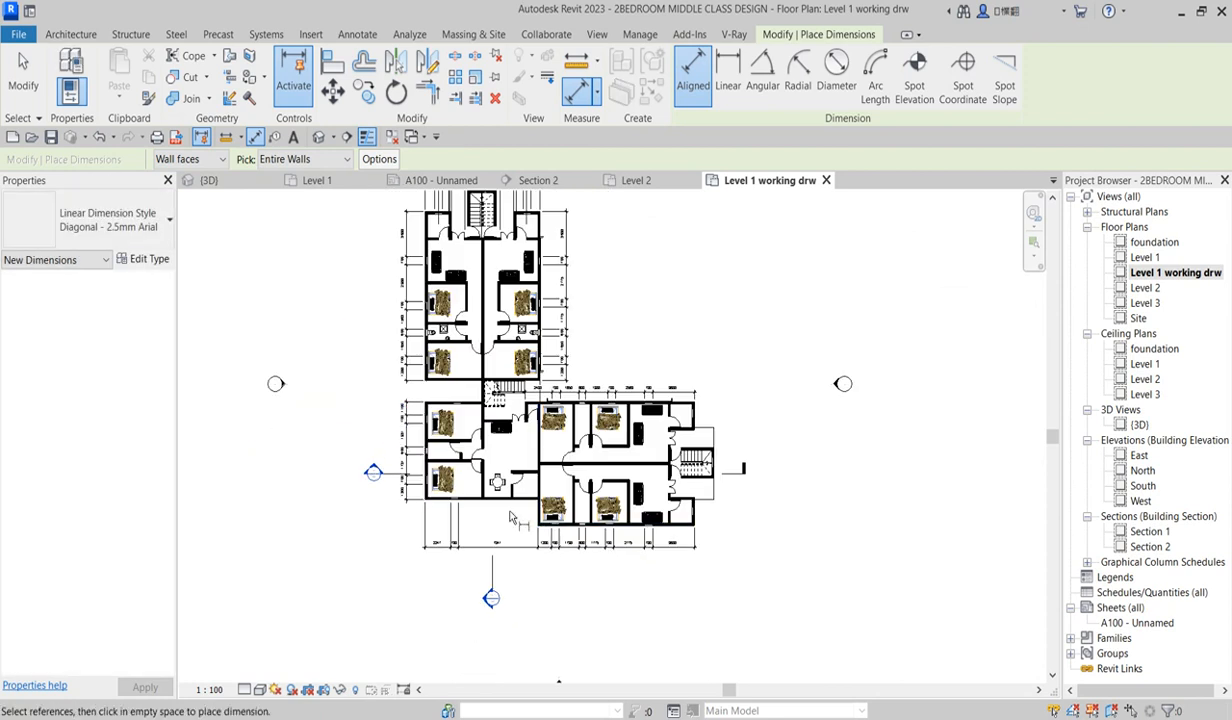
scroll(467, 449, up, 1)
click(372, 162)
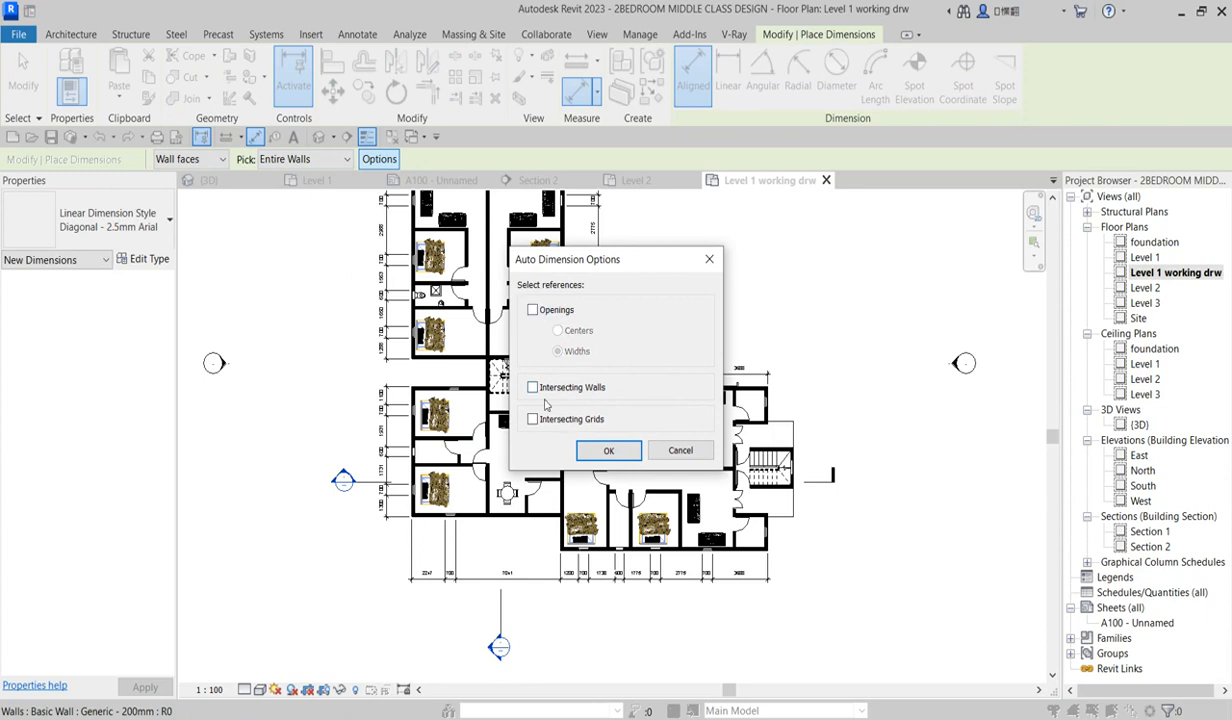
click(607, 452)
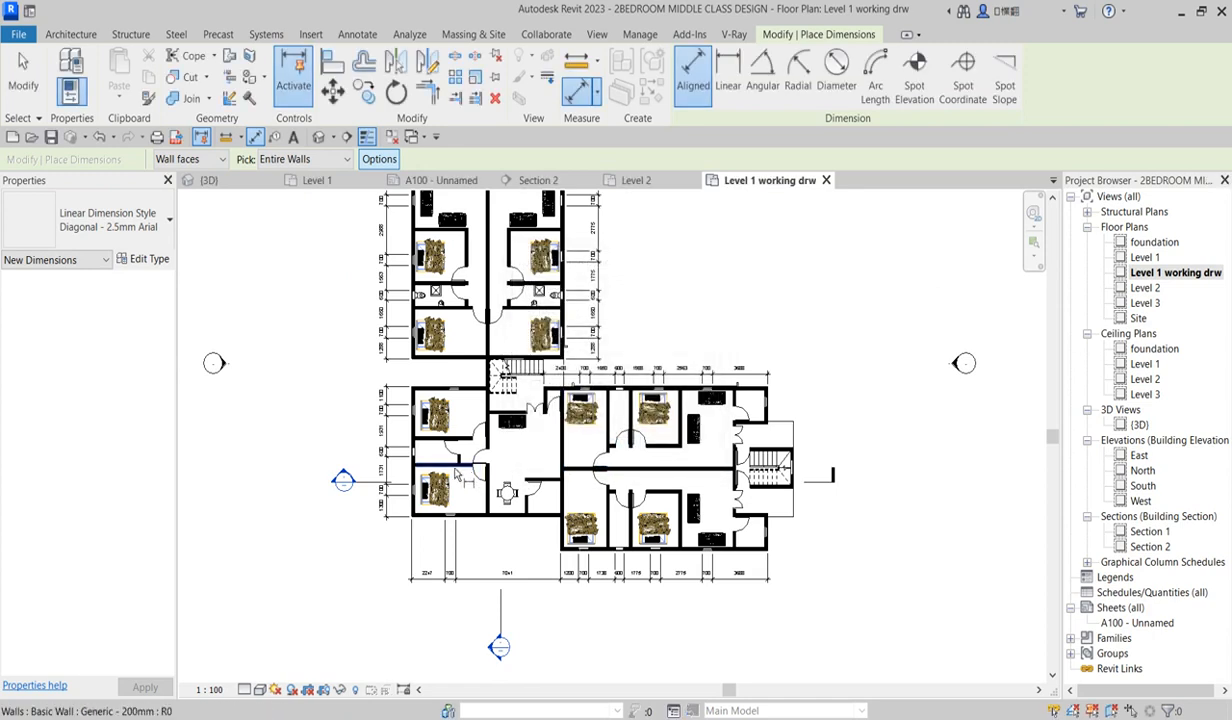
scroll(455, 472, up, 5)
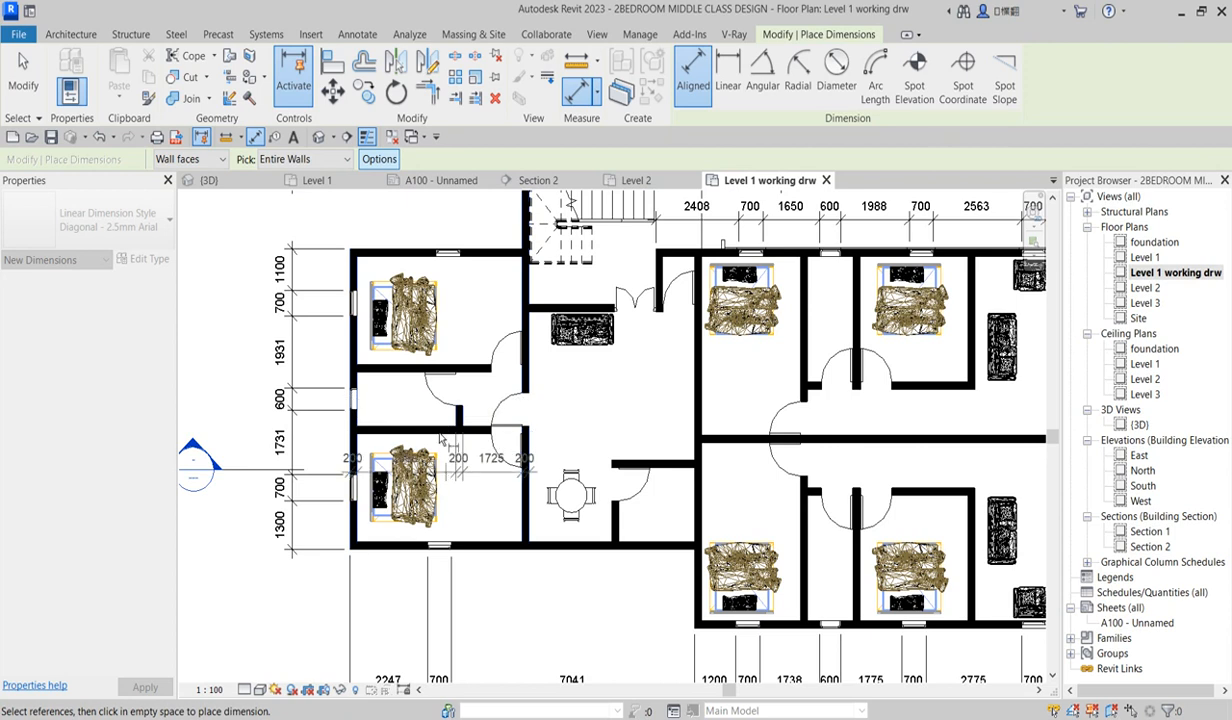
click(437, 421)
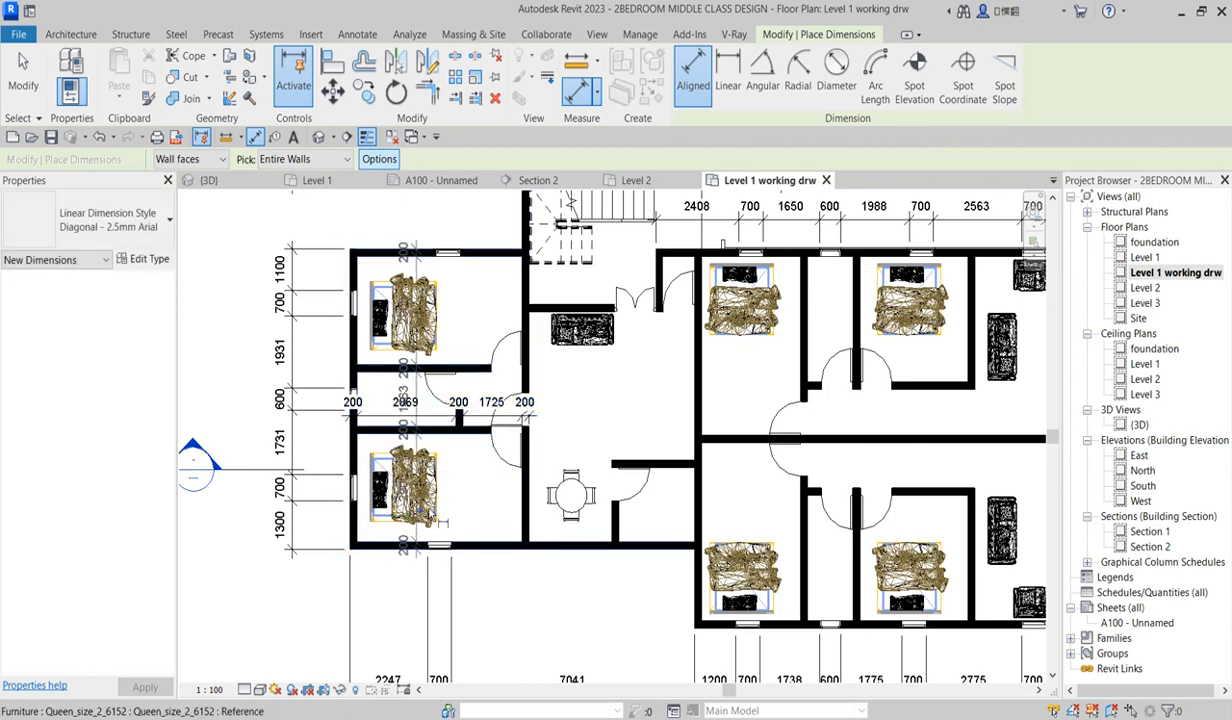
- Dimension the southwest block's west wall by its intersecting walls, placing the string inside the bedrooms near their doors
scroll(443, 506, up, 2)
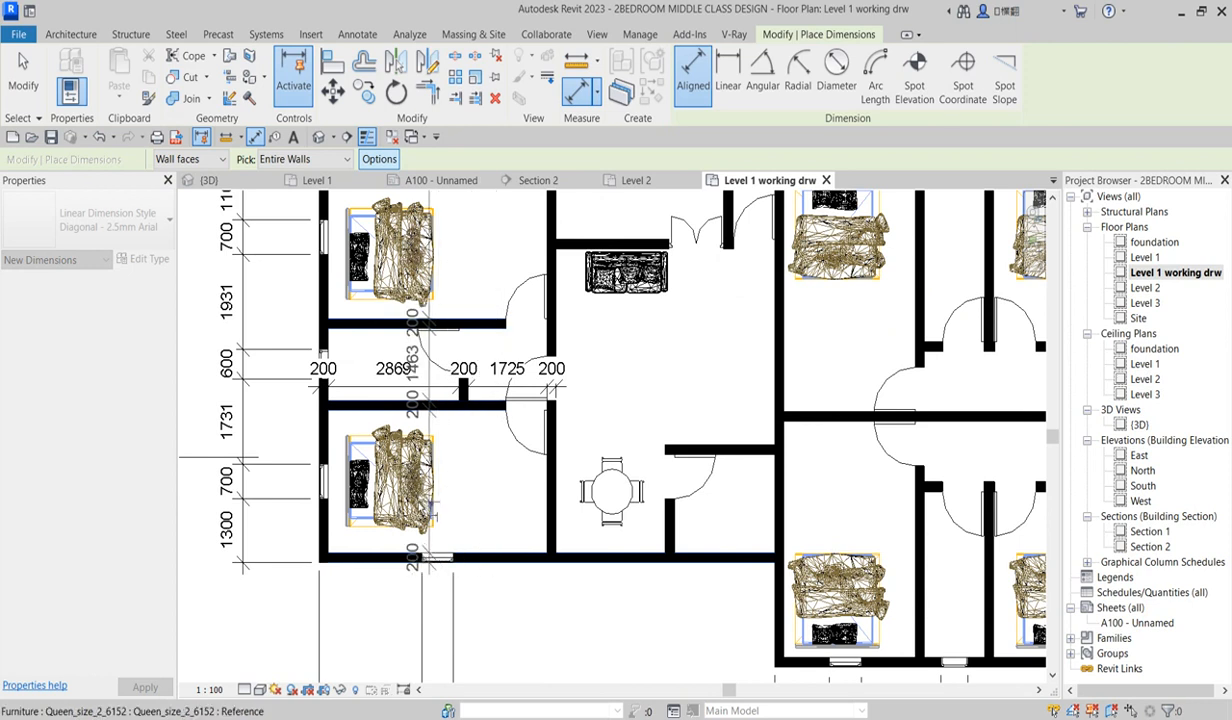
scroll(383, 530, up, 3)
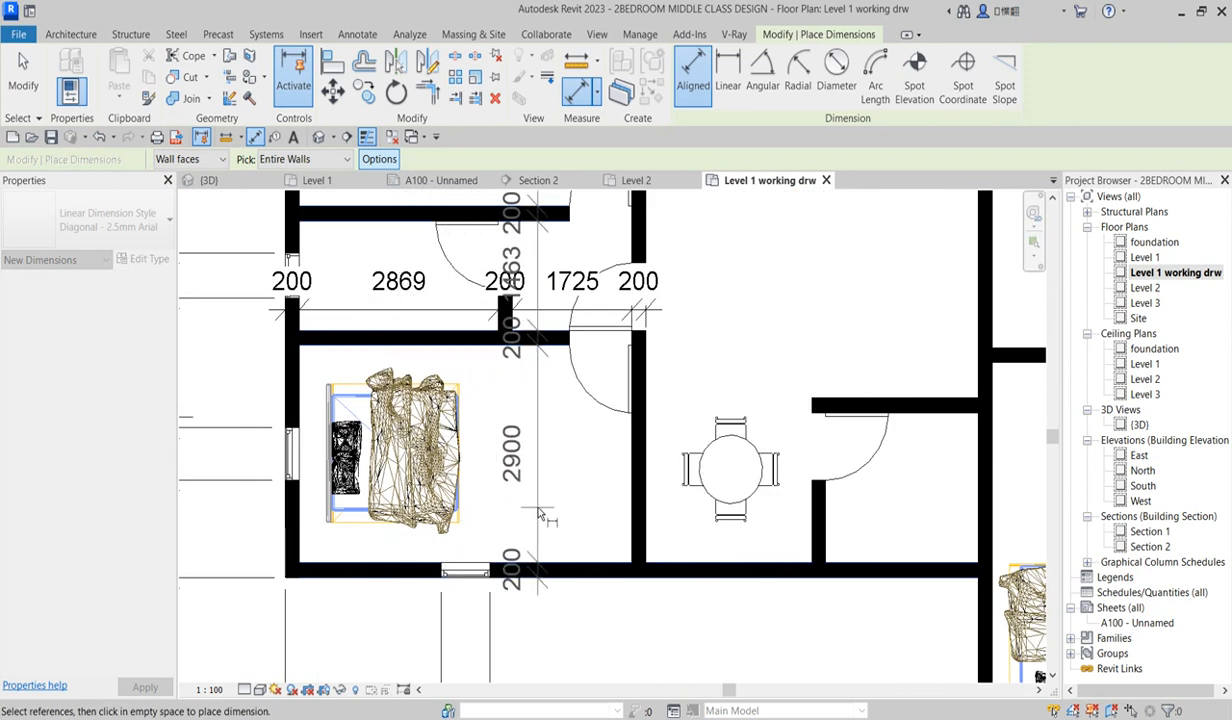
click(565, 517)
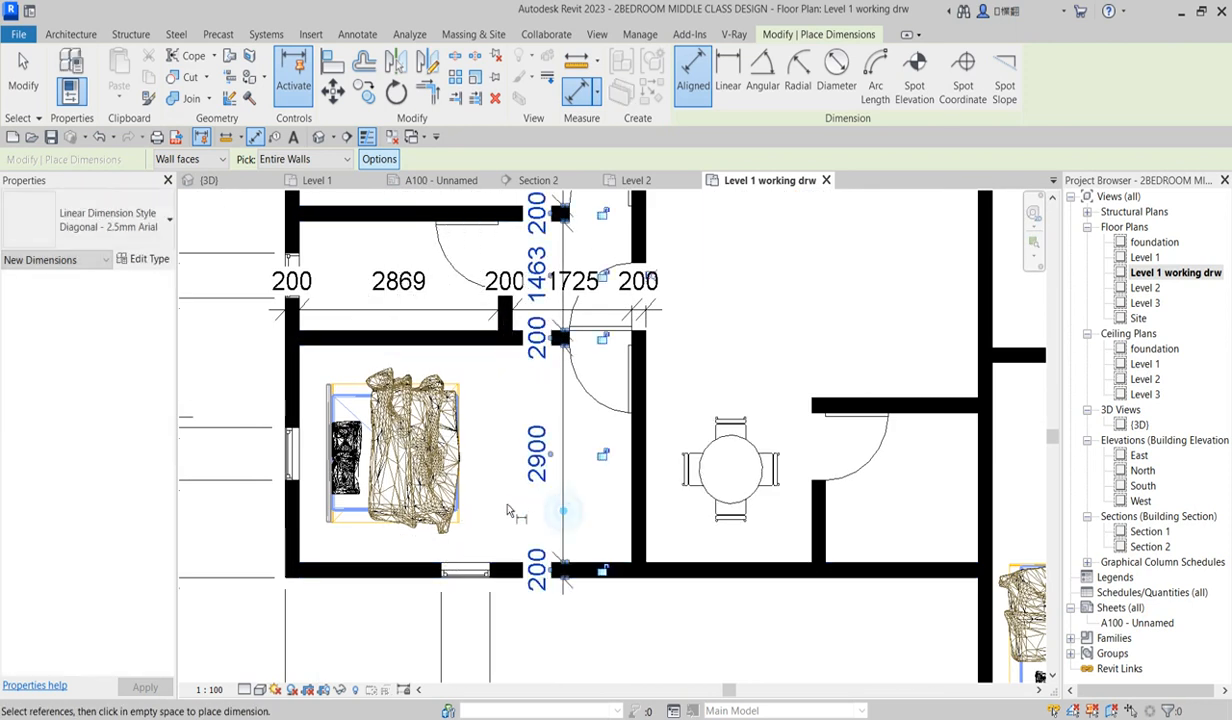
scroll(558, 505, down, 4)
click(552, 490)
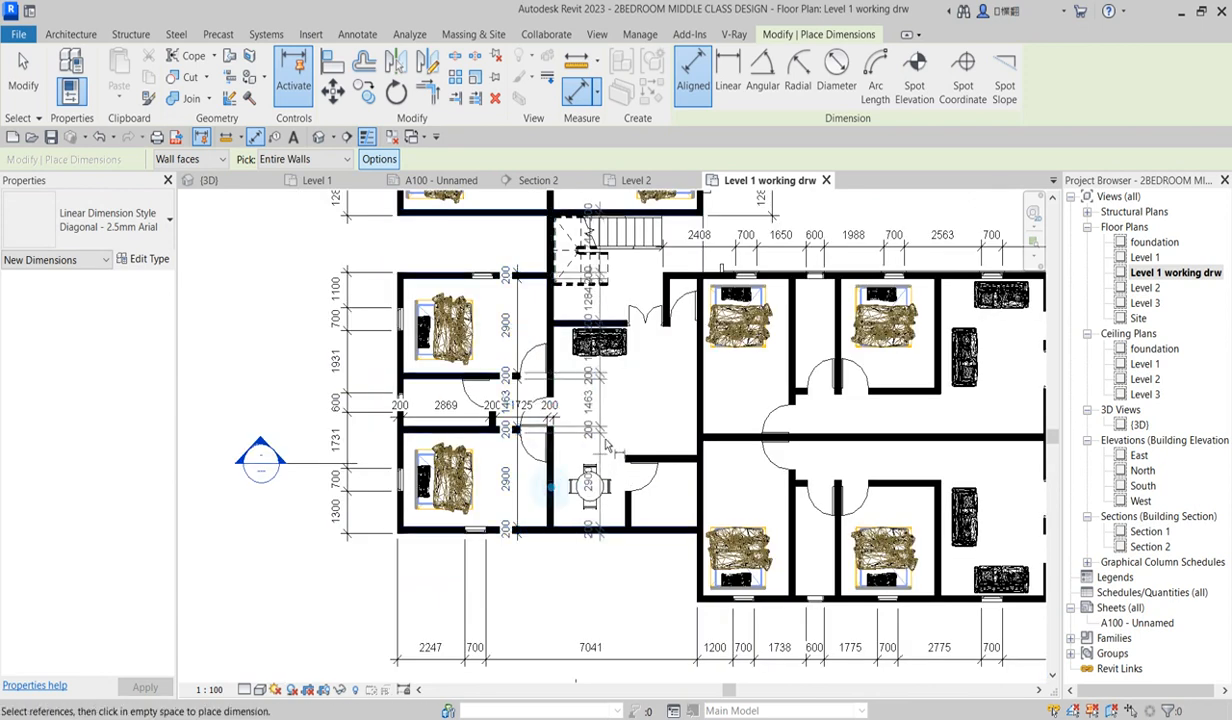
key(Escape)
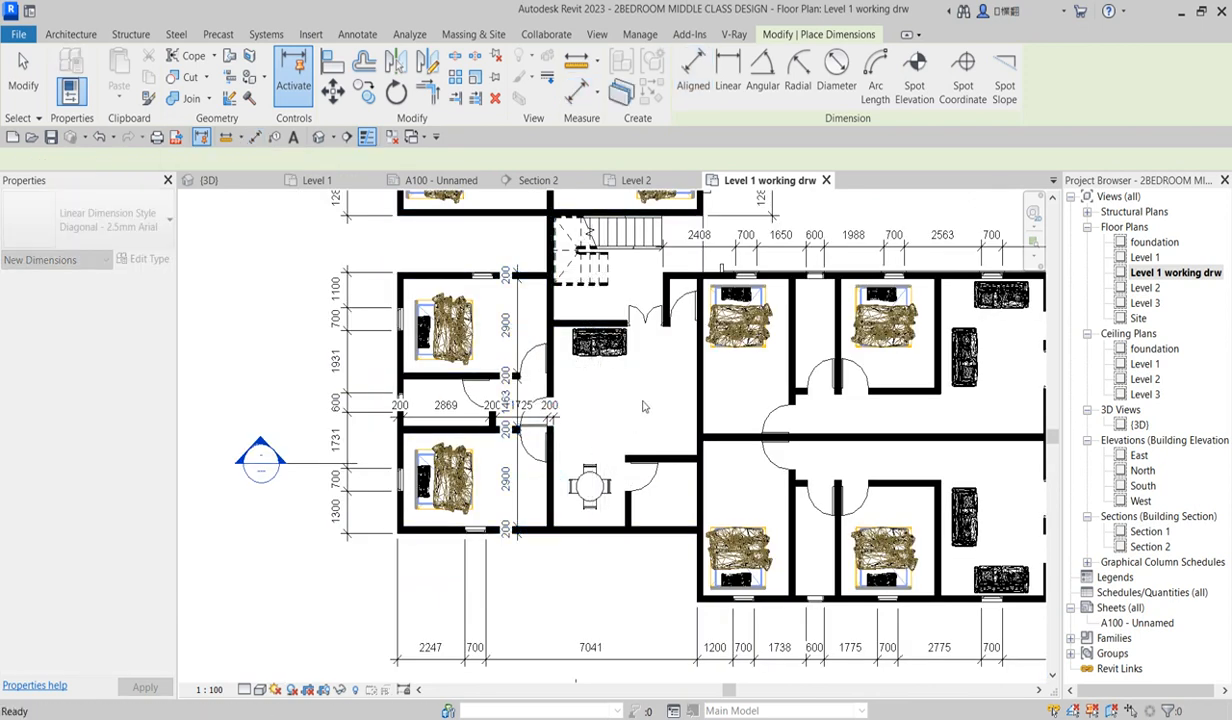
click(695, 393)
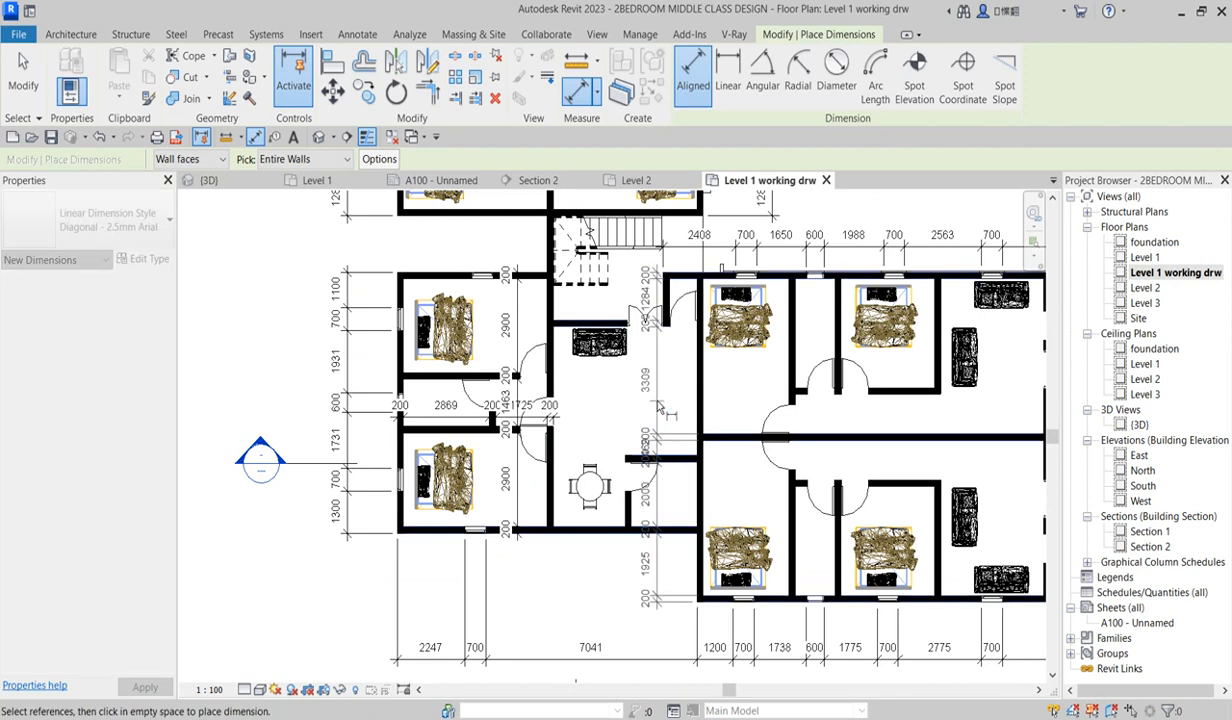
key(Escape)
scroll(752, 442, down, 5)
scroll(856, 448, up, 3)
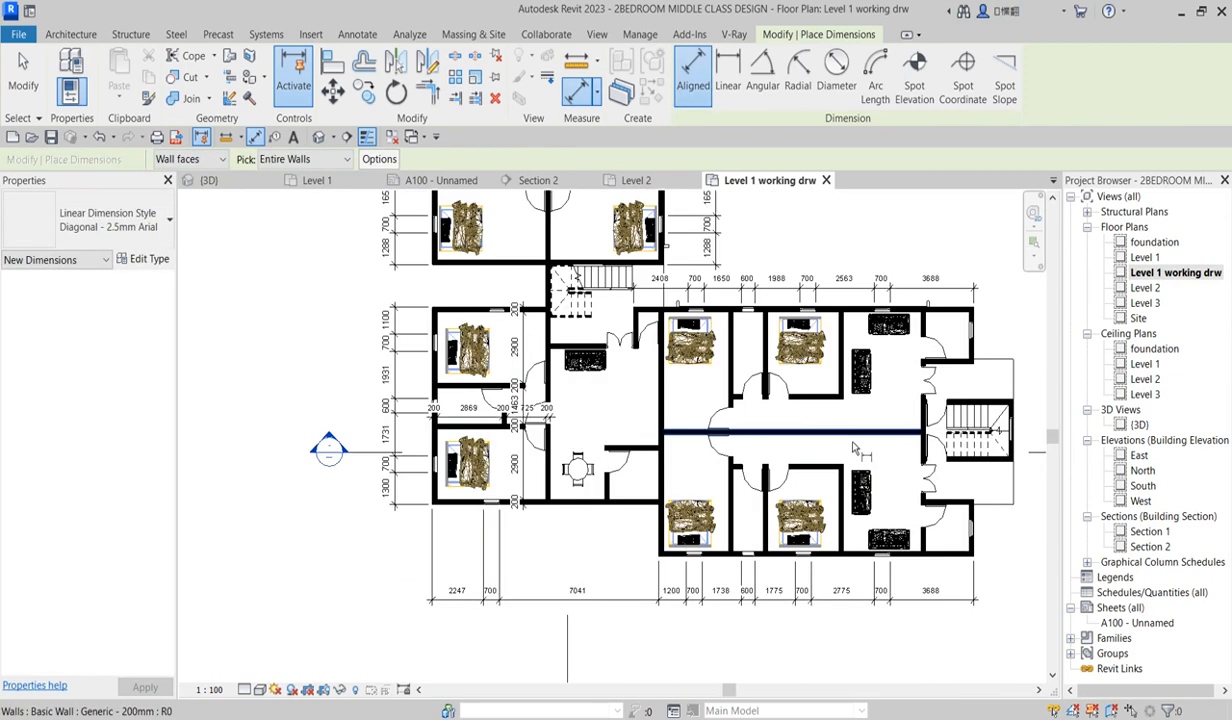
scroll(676, 440, down, 3)
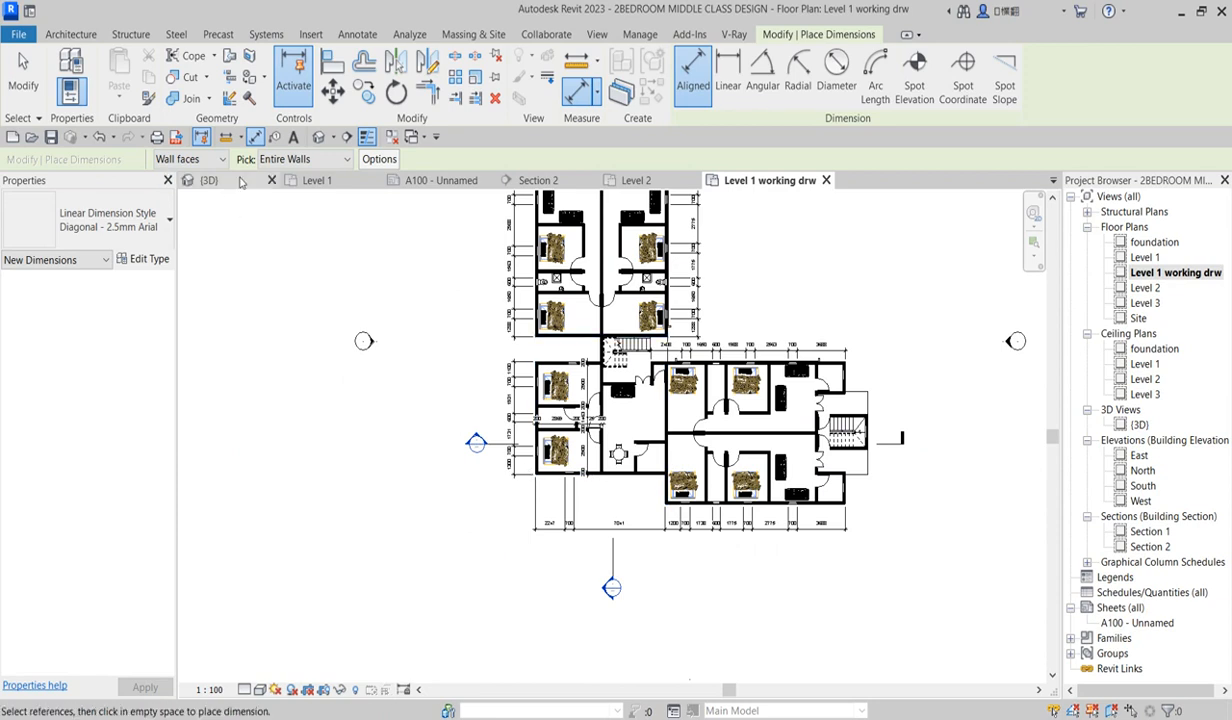
click(379, 161)
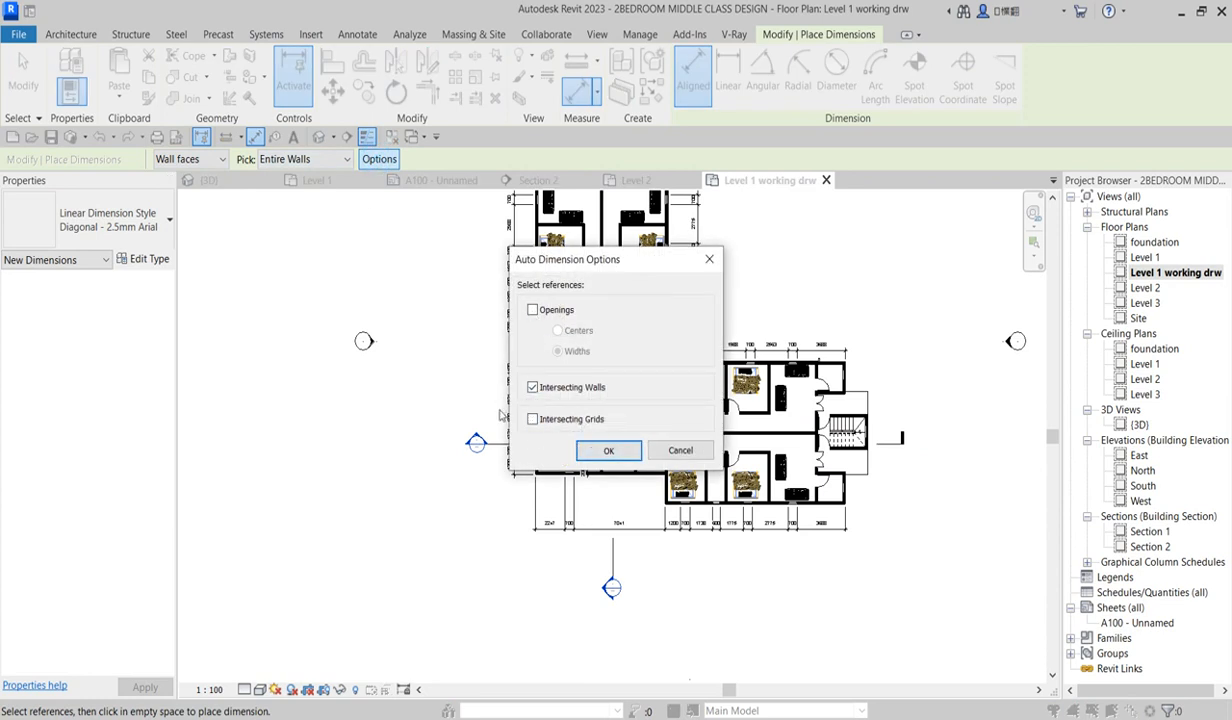
click(710, 260)
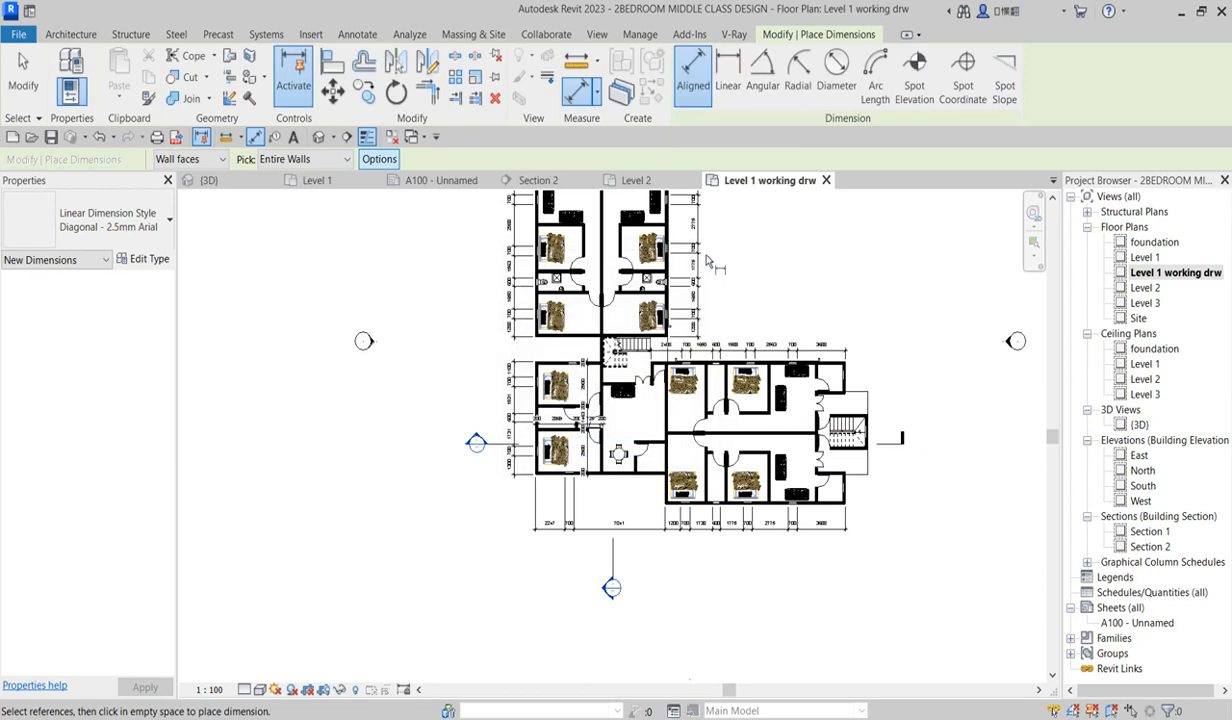
- Switch dimension picking to individual references and dimension the north wing's overall length, placing the dimension outside its west opening string
click(343, 160)
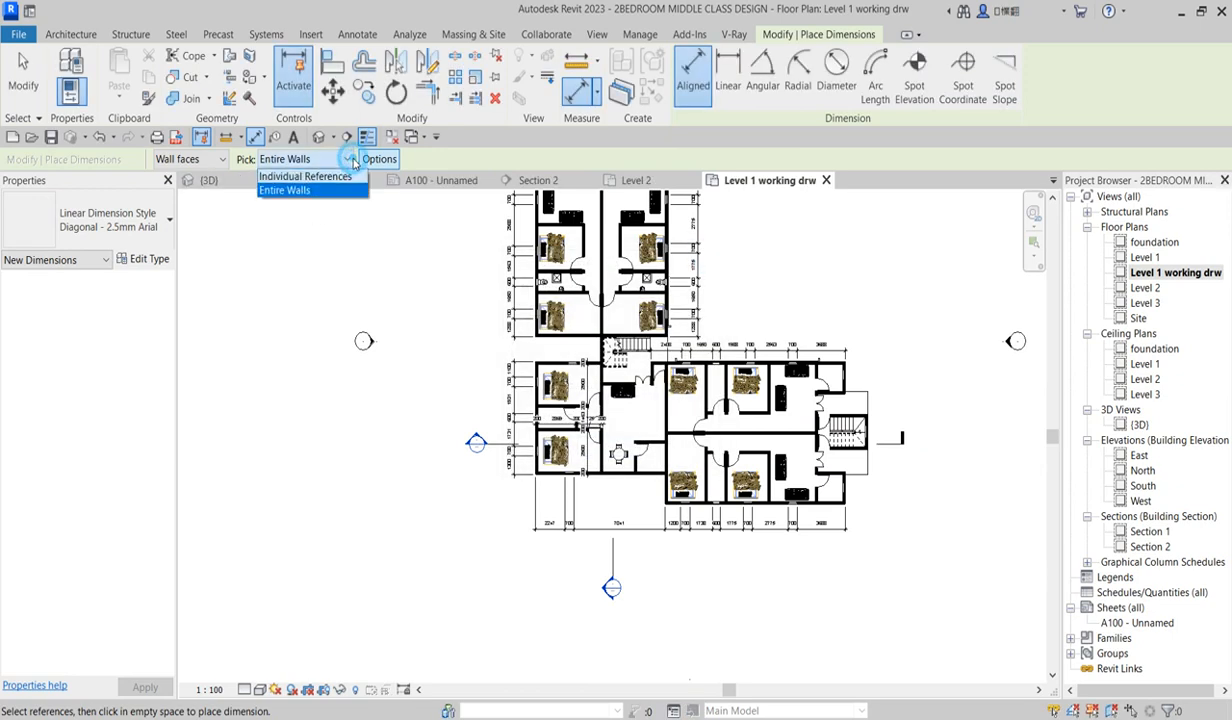
click(287, 177)
scroll(567, 345, up, 2)
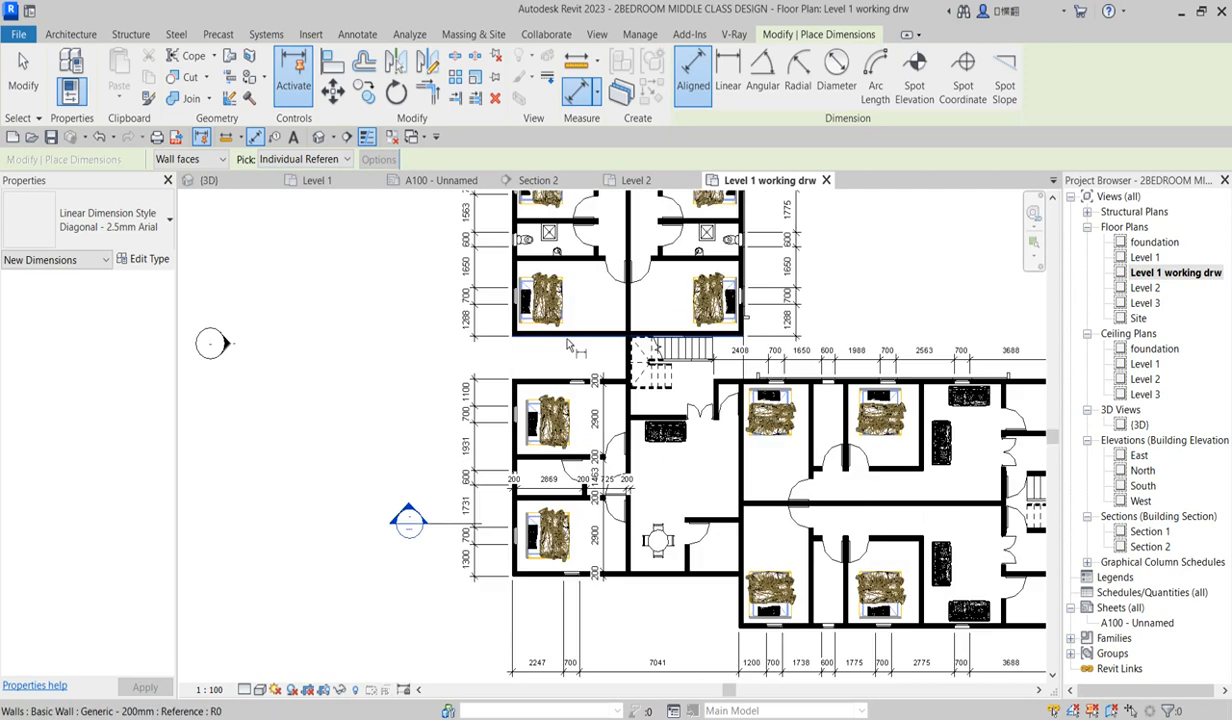
scroll(567, 345, down, 4)
scroll(539, 388, up, 2)
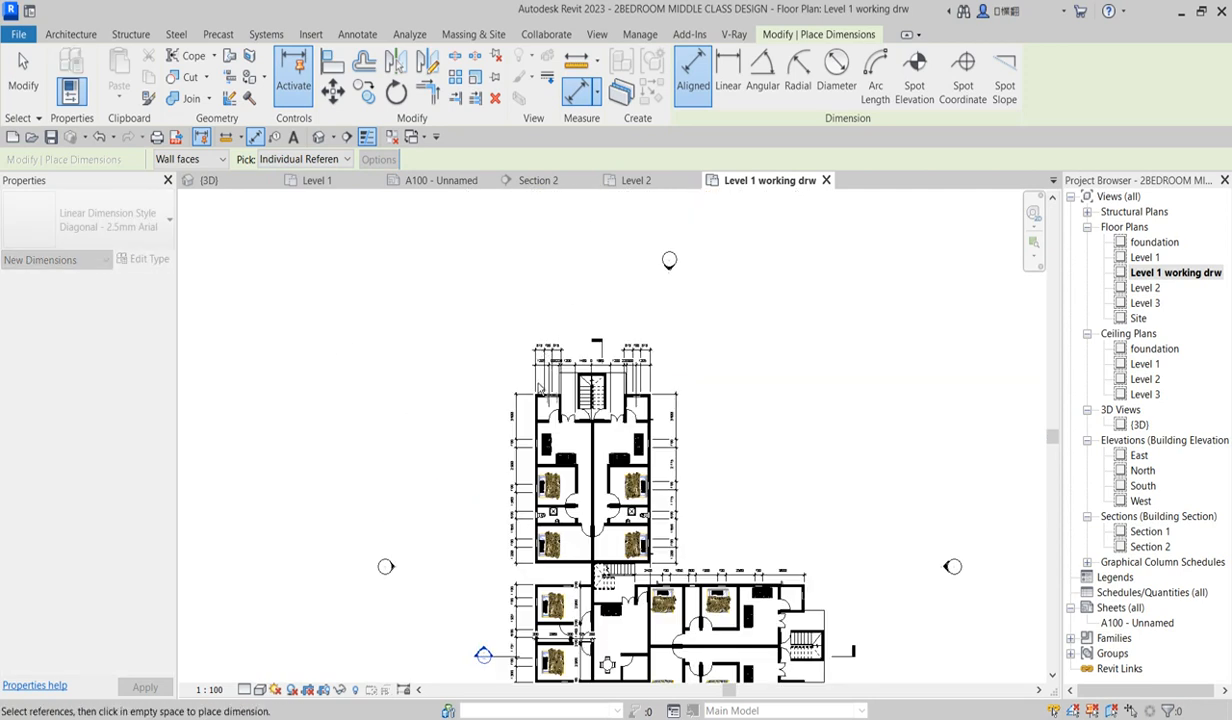
scroll(541, 388, up, 3)
click(541, 410)
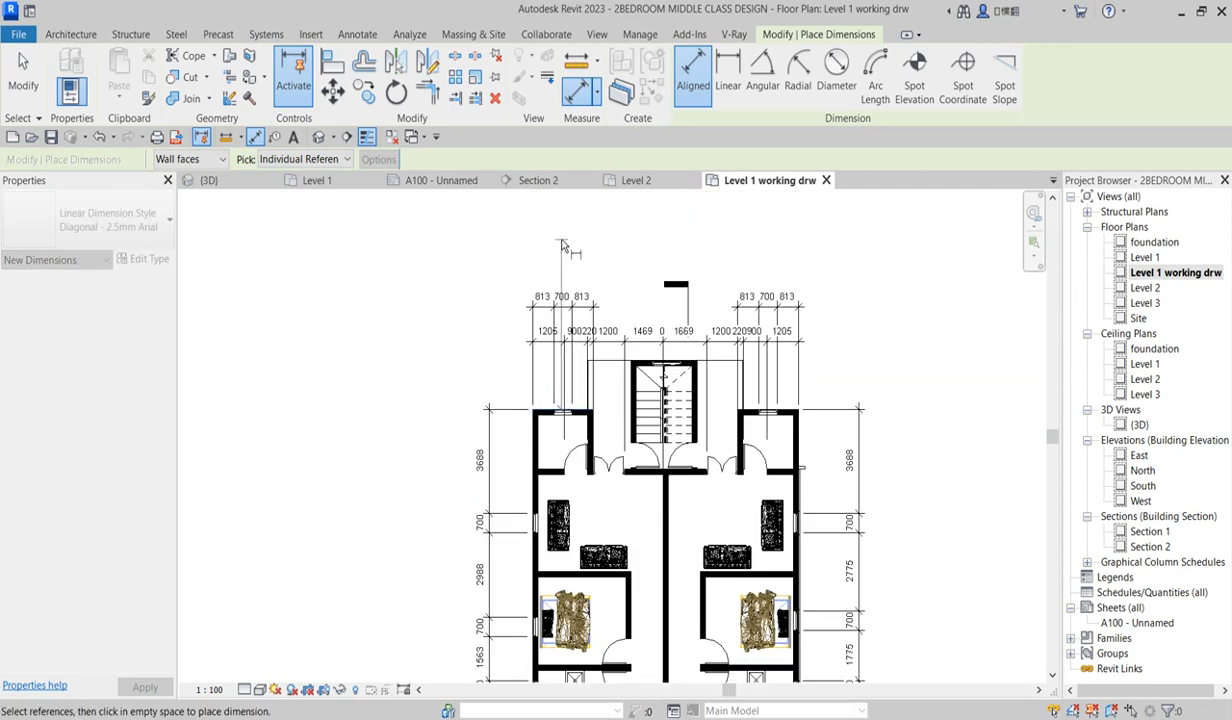
scroll(563, 247, down, 2)
click(563, 519)
scroll(505, 444, up, 2)
click(503, 432)
- Dimension the gap between the north wing and the southwest block, in line with the north wing's overall dimension
scroll(576, 236, down, 3)
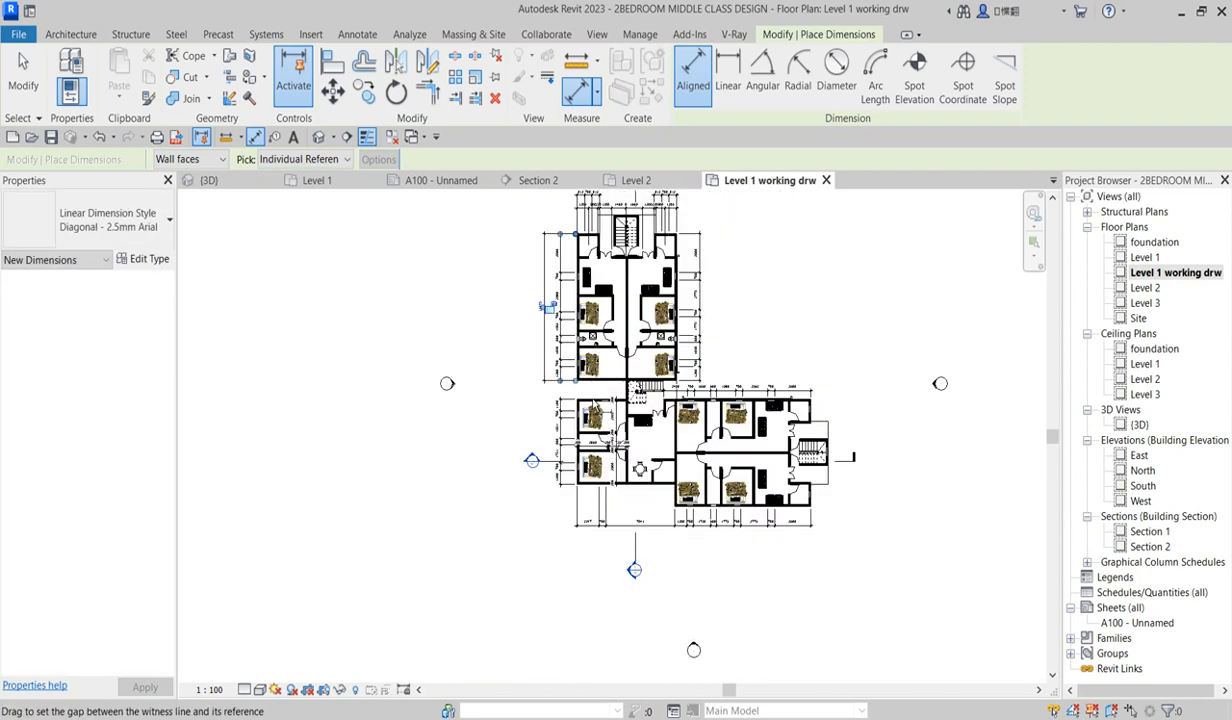
scroll(594, 393, up, 3)
click(604, 343)
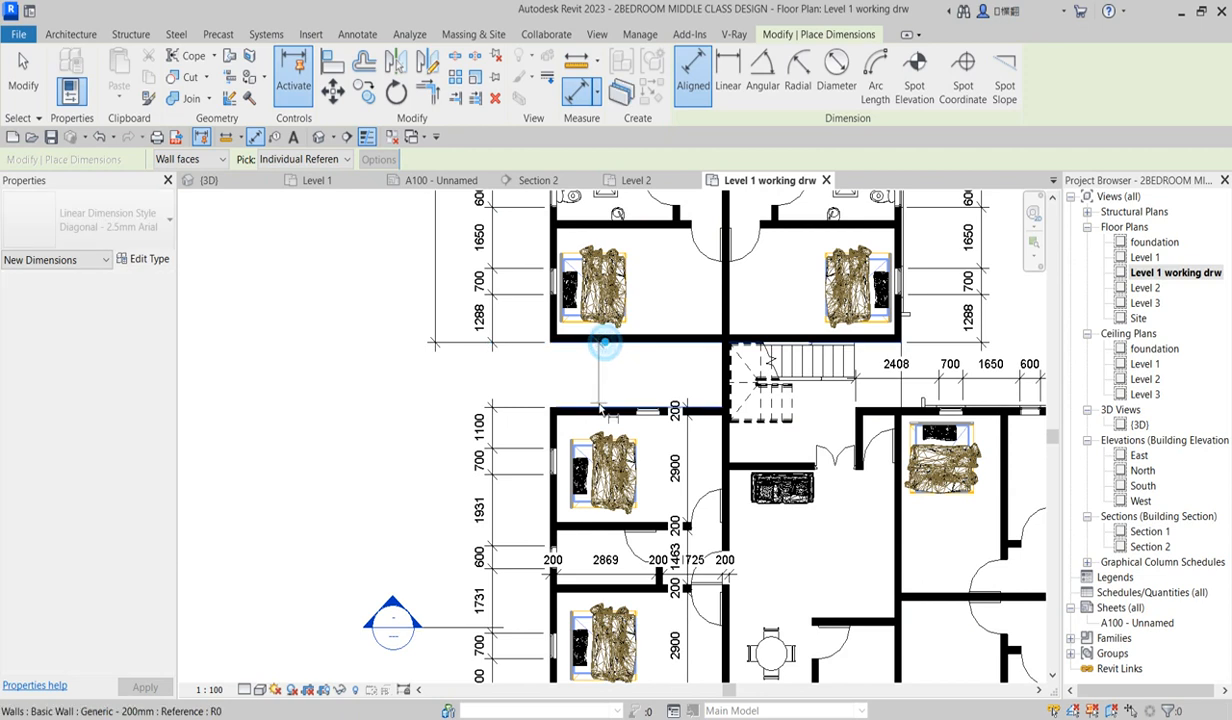
click(600, 409)
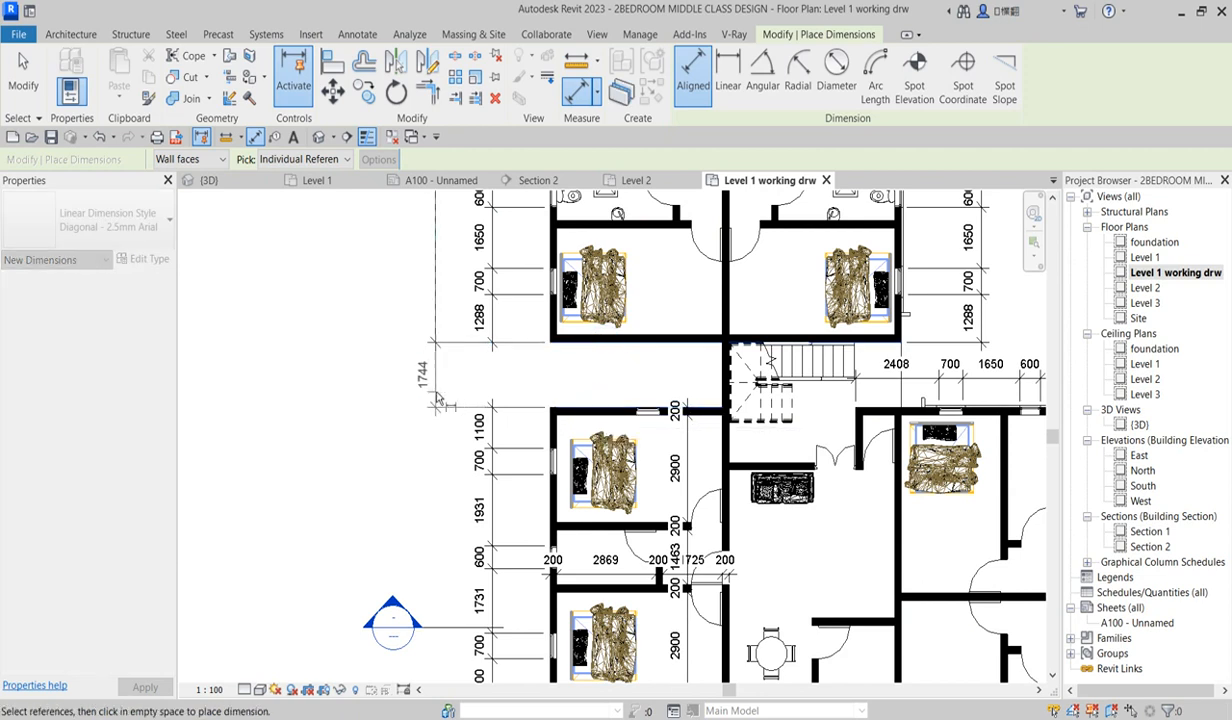
click(437, 398)
- Dimension the southwest block's overall north-south length, in line with the gap dimension on its west side
scroll(552, 310, down, 3)
click(563, 347)
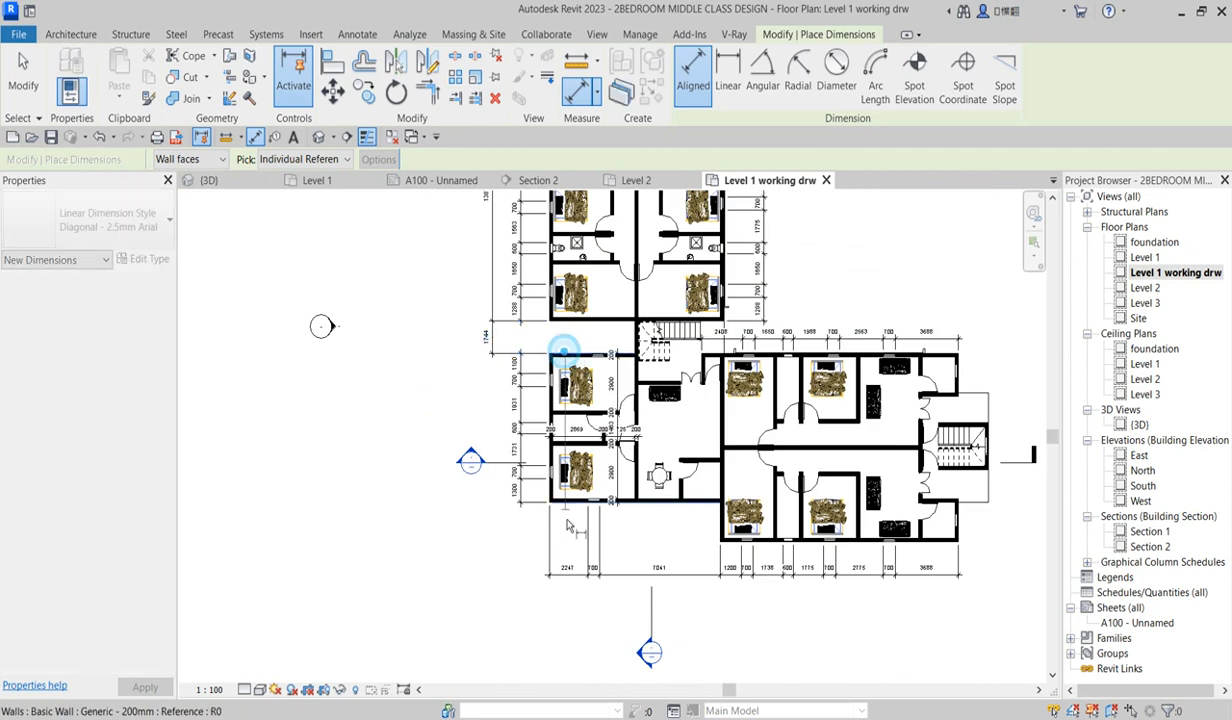
click(489, 497)
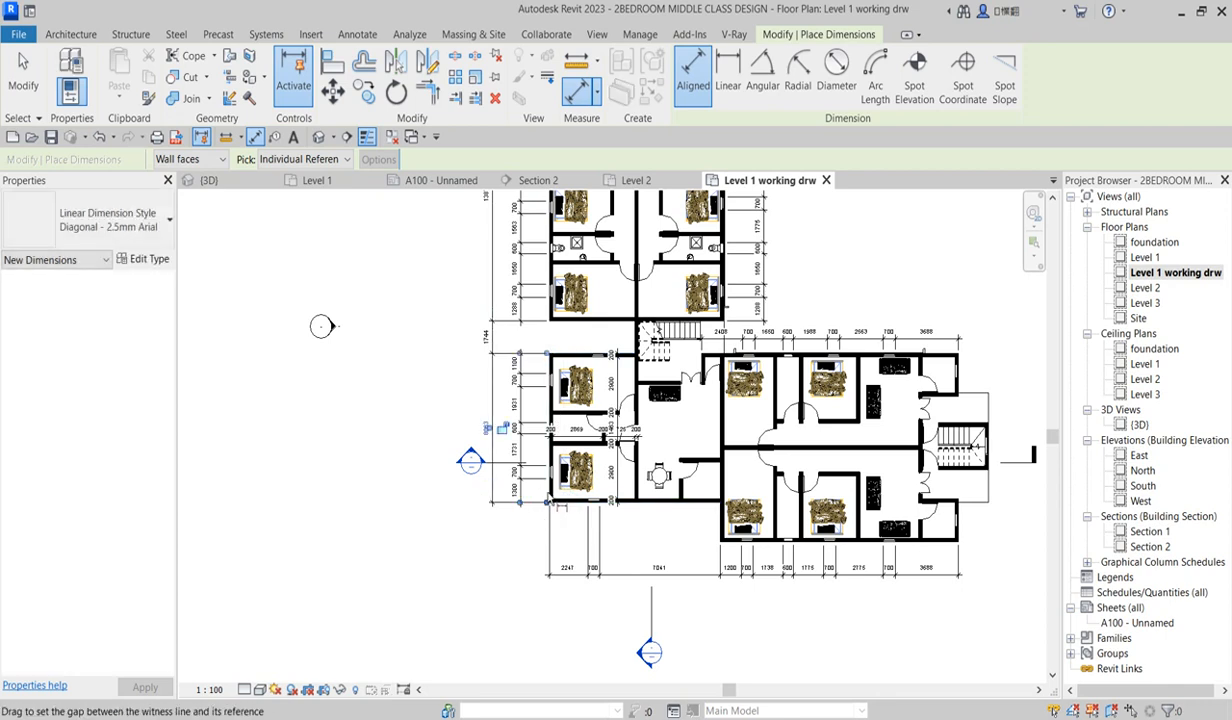
- Dimension the southwest block, east wing and projecting staircase widths in one string below the south opening dimensions
click(549, 489)
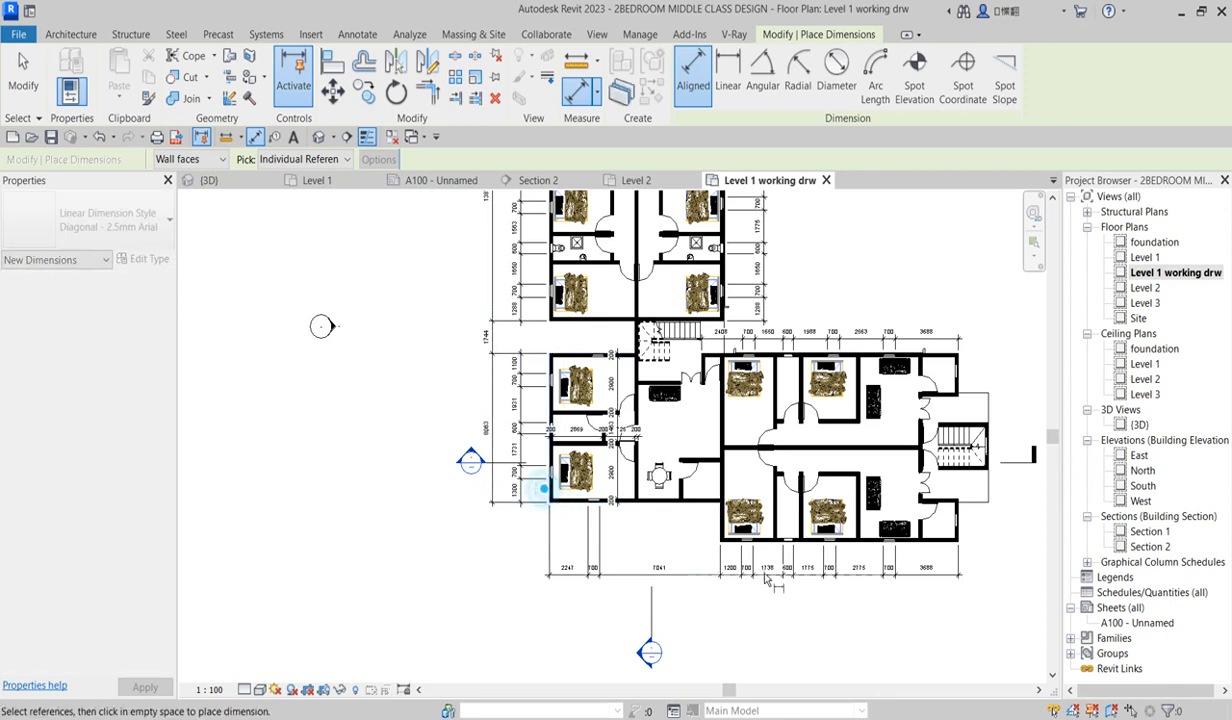
click(718, 530)
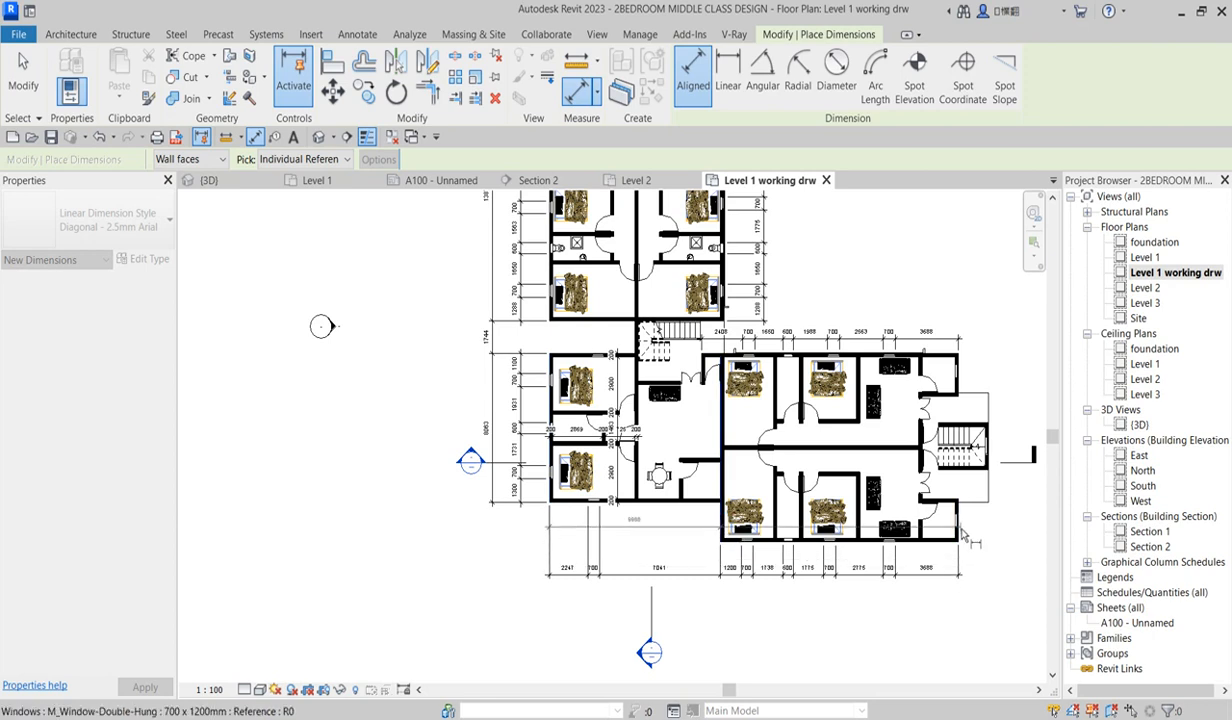
scroll(963, 540, up, 3)
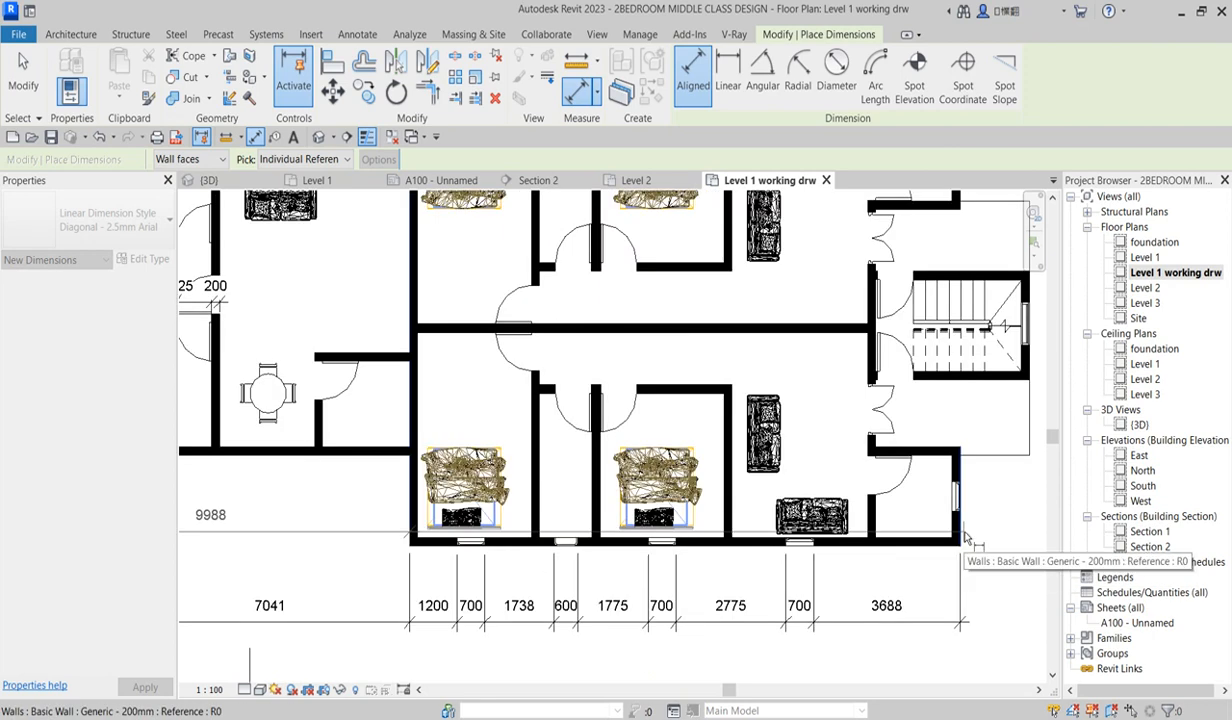
click(1028, 355)
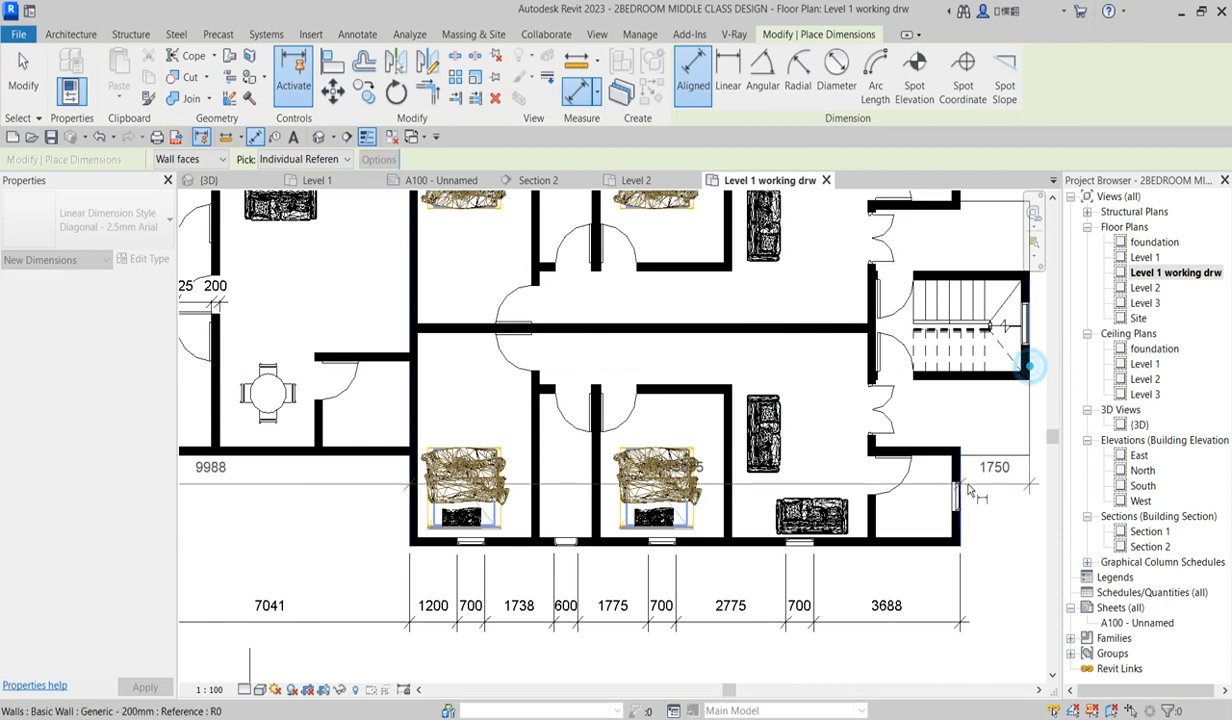
scroll(900, 490, down, 3)
click(796, 569)
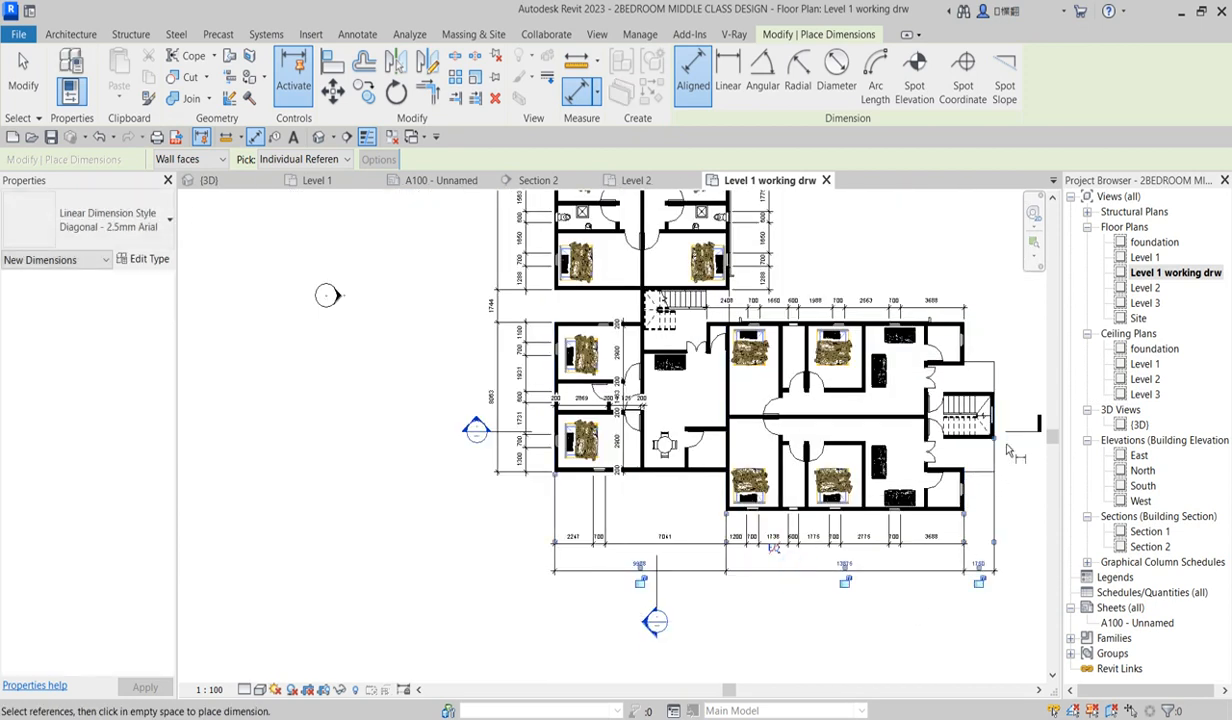
- Dimension the building's overall width from the west wall to the east staircase, placing it below the other south strings
scroll(1000, 402, up, 2)
key(Escape)
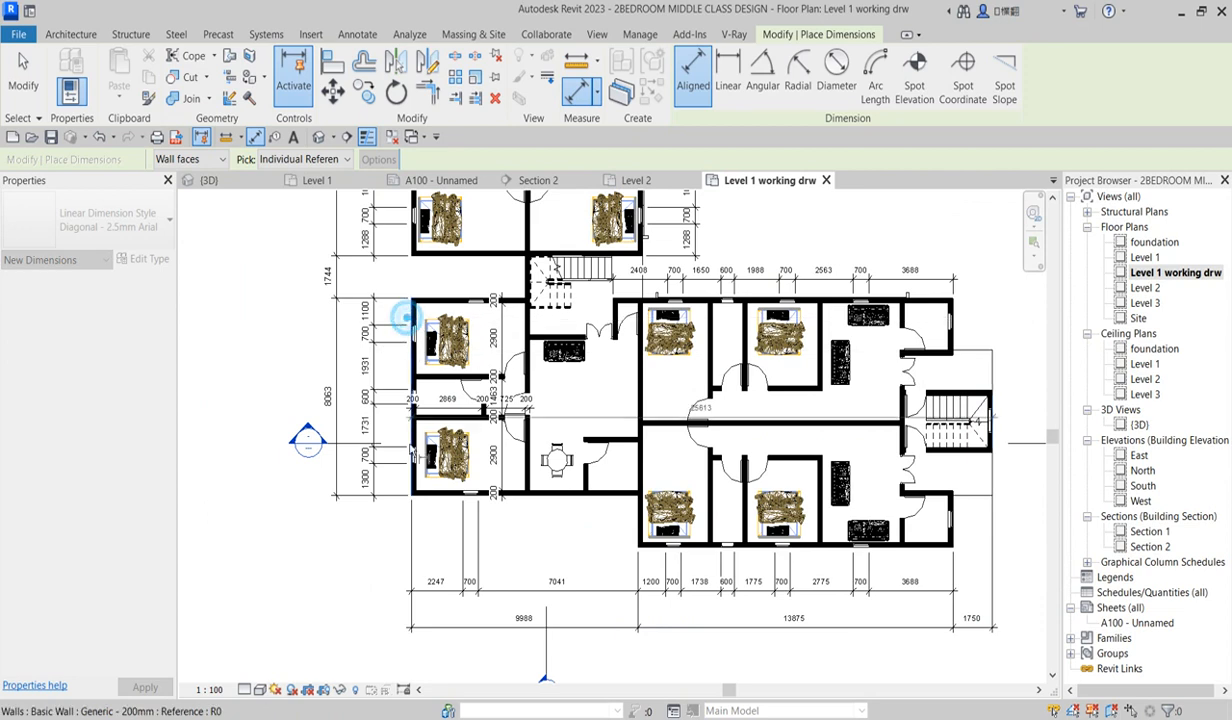
scroll(410, 470, down, 3)
click(450, 564)
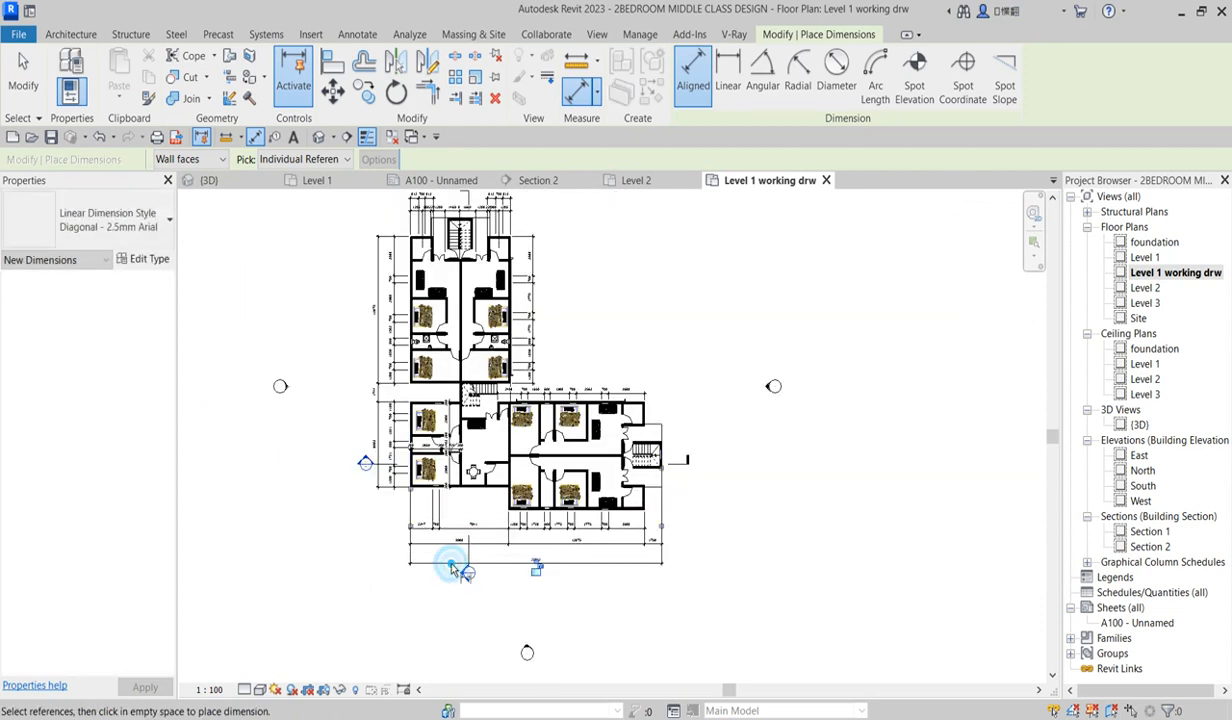
scroll(510, 290, up, 3)
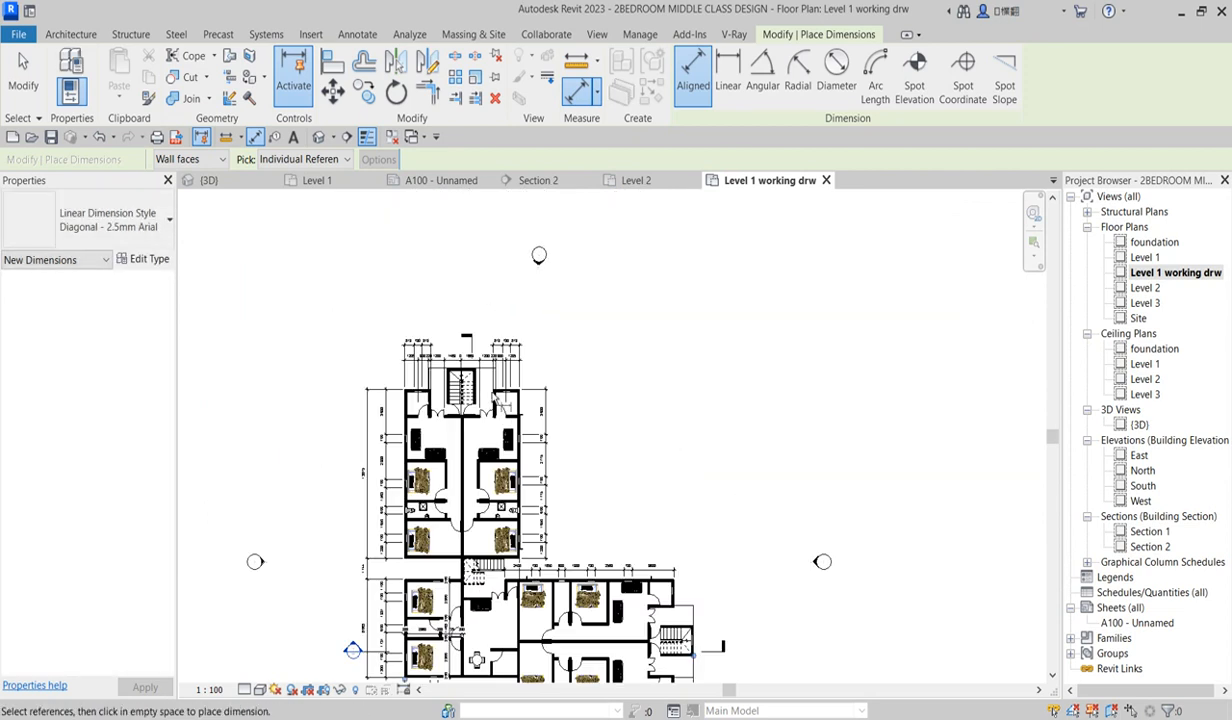
- Dimension from the north wing's north wall to the east wing's north wall, outside the opening dimensions on the north wing's east side
scroll(533, 400, up, 1)
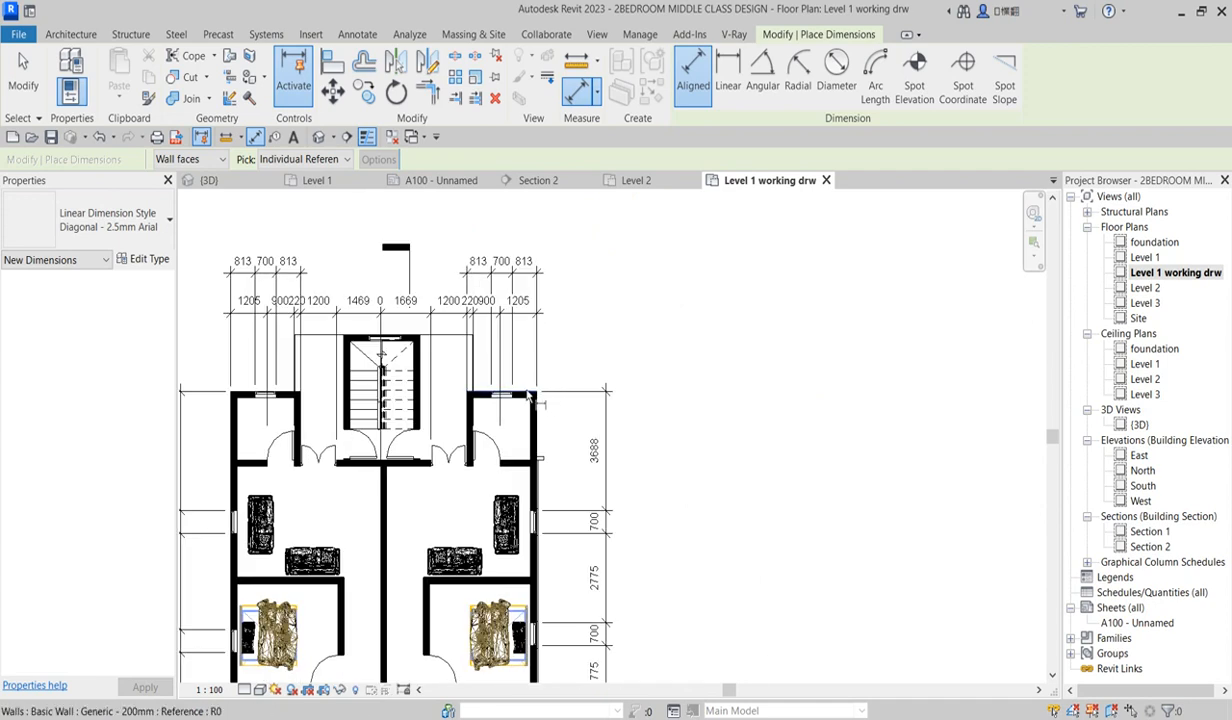
click(530, 388)
scroll(585, 358, down, 2)
scroll(580, 558, up, 2)
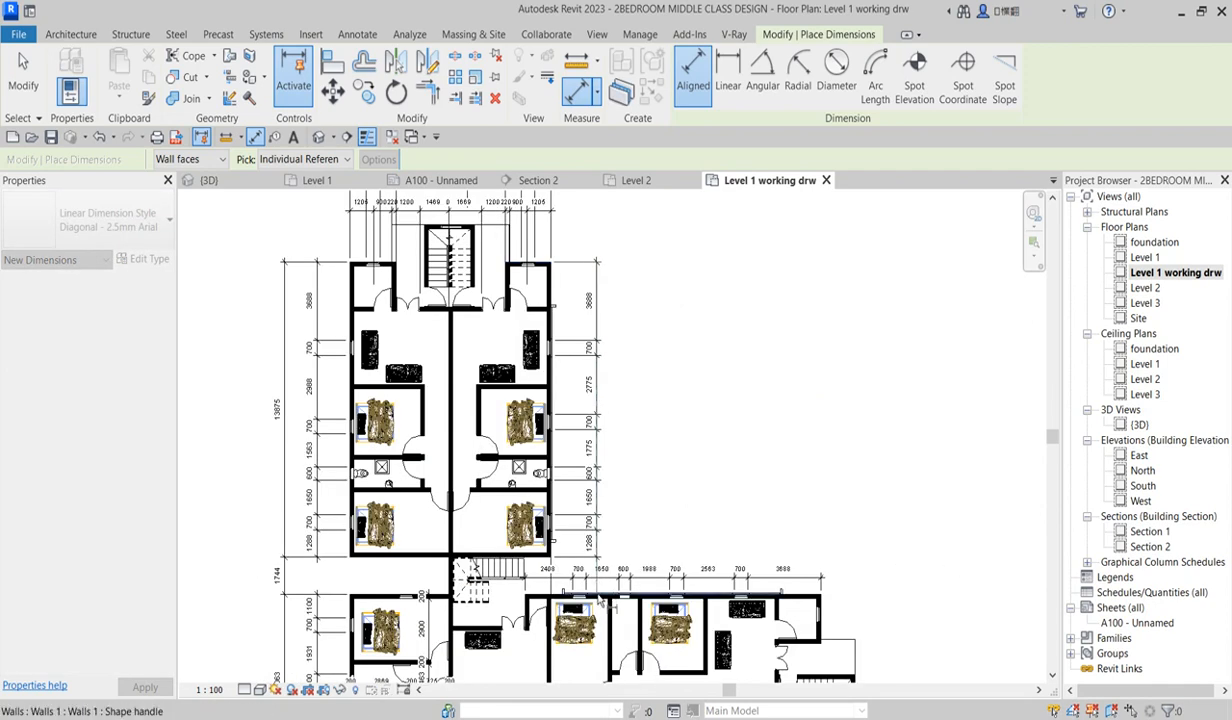
click(598, 597)
scroll(641, 425, down, 2)
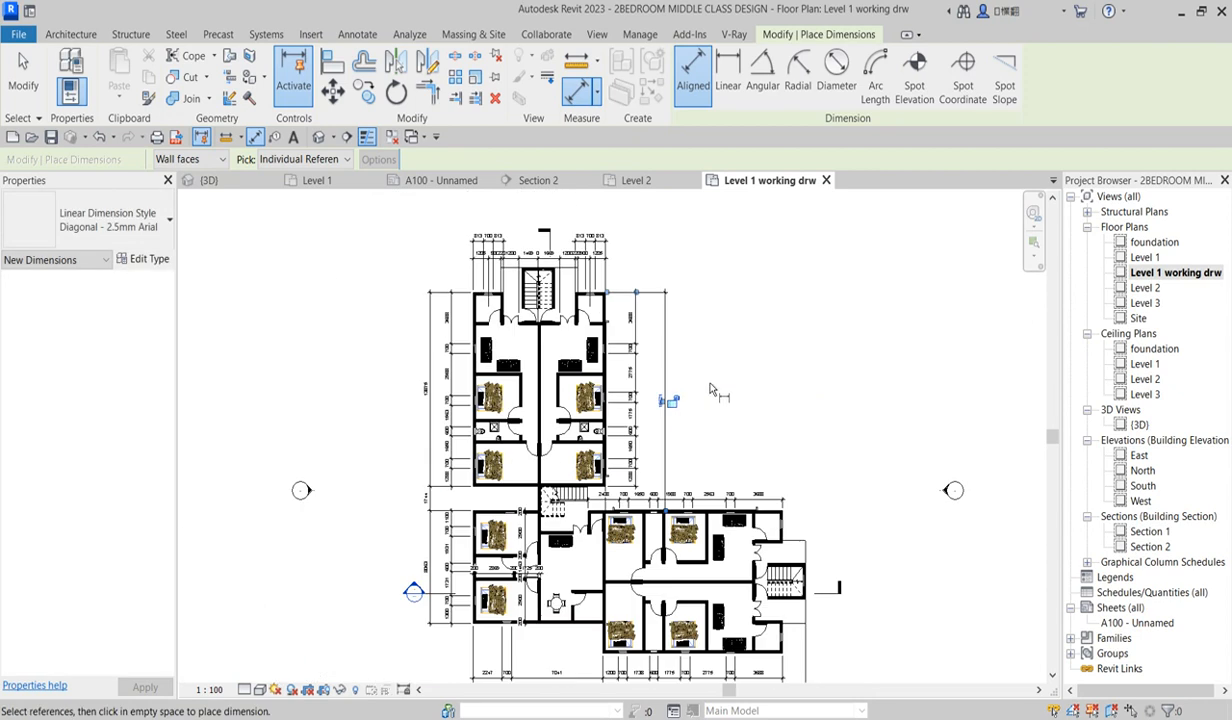
key(Escape)
right_click(720, 343)
click(751, 350)
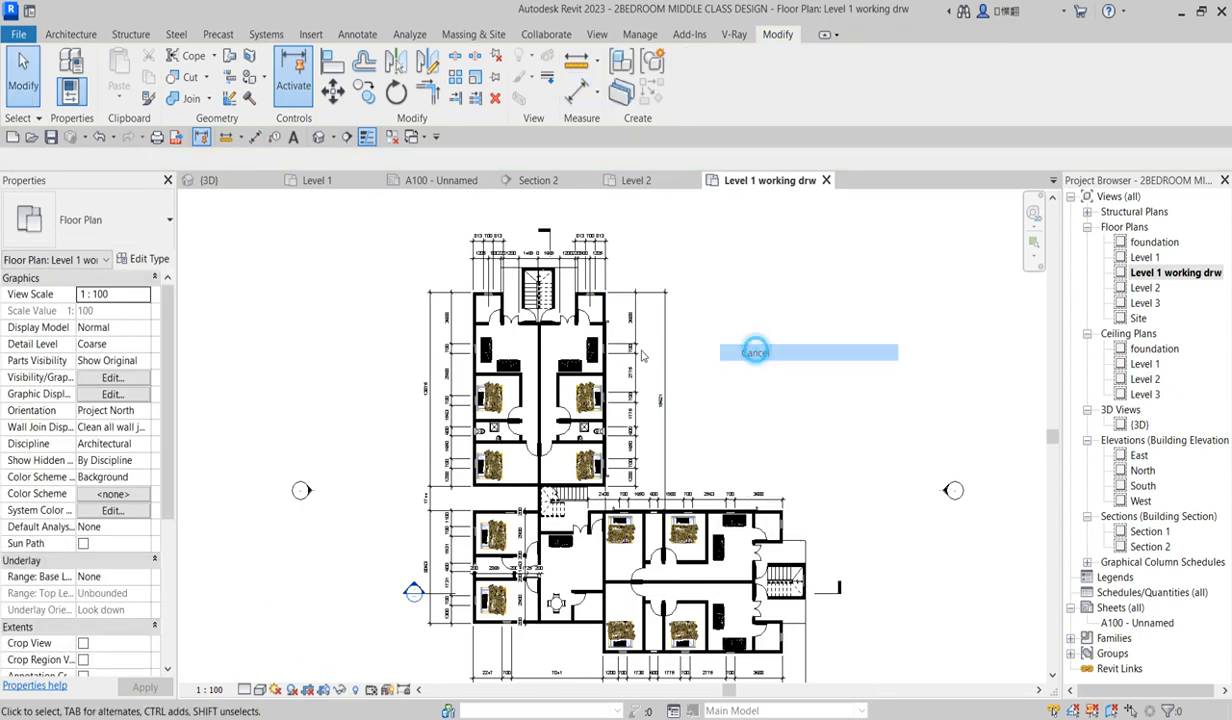
- Place a text note reading "lounge" in the living room of the north wing's west apartment
scroll(483, 380, up, 2)
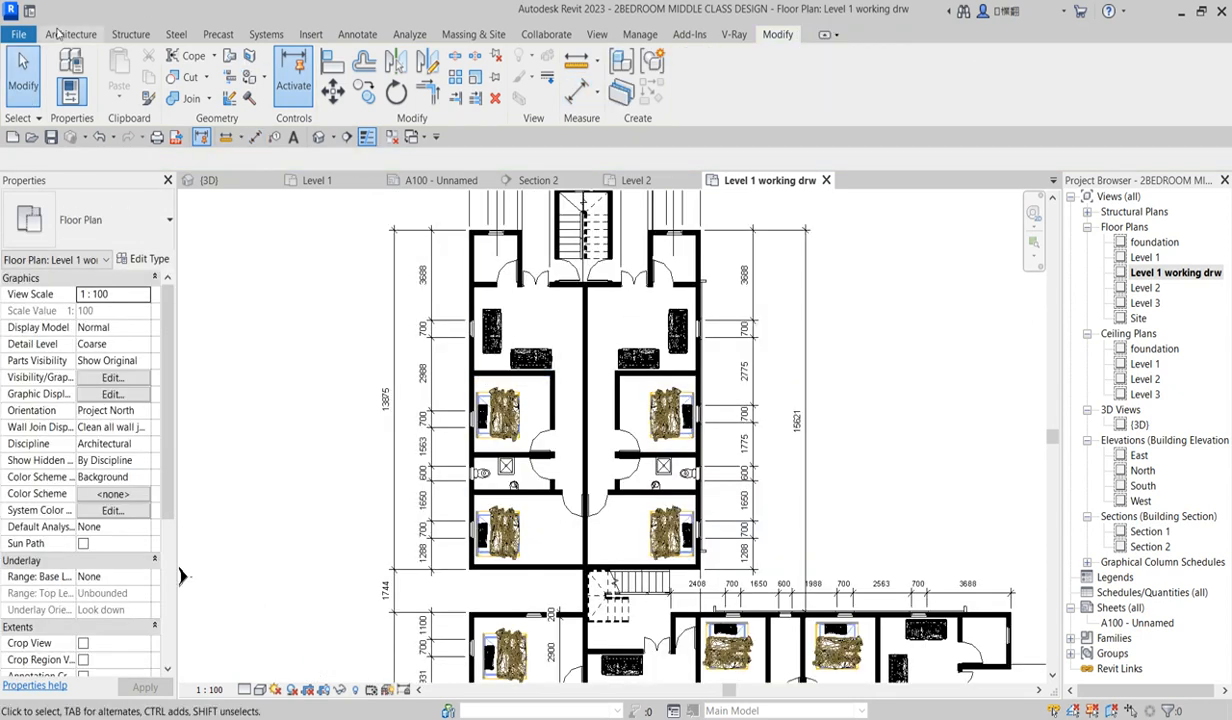
click(84, 34)
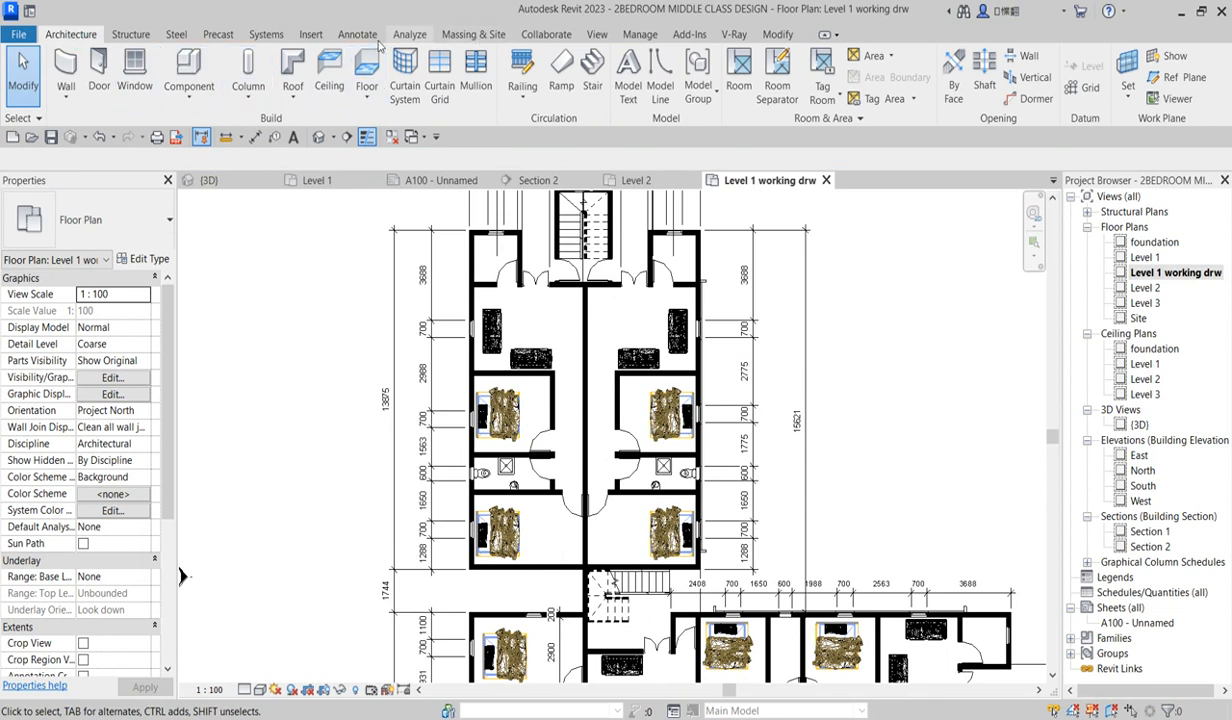
click(347, 35)
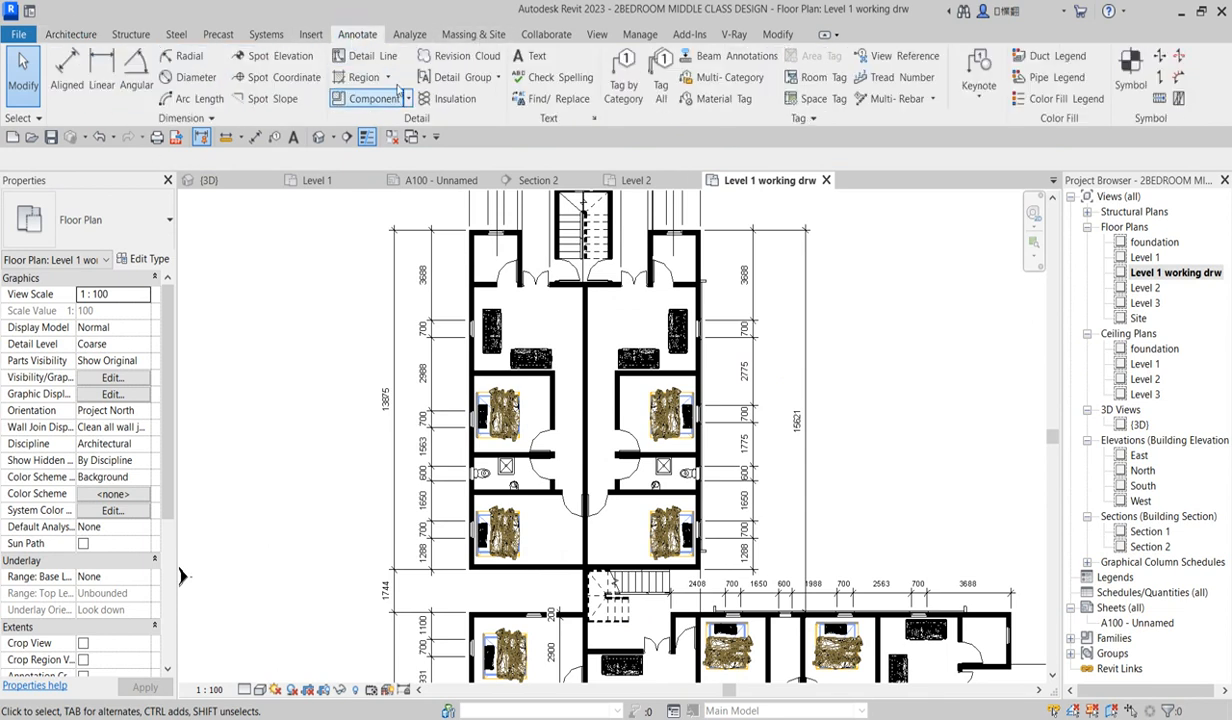
click(530, 56)
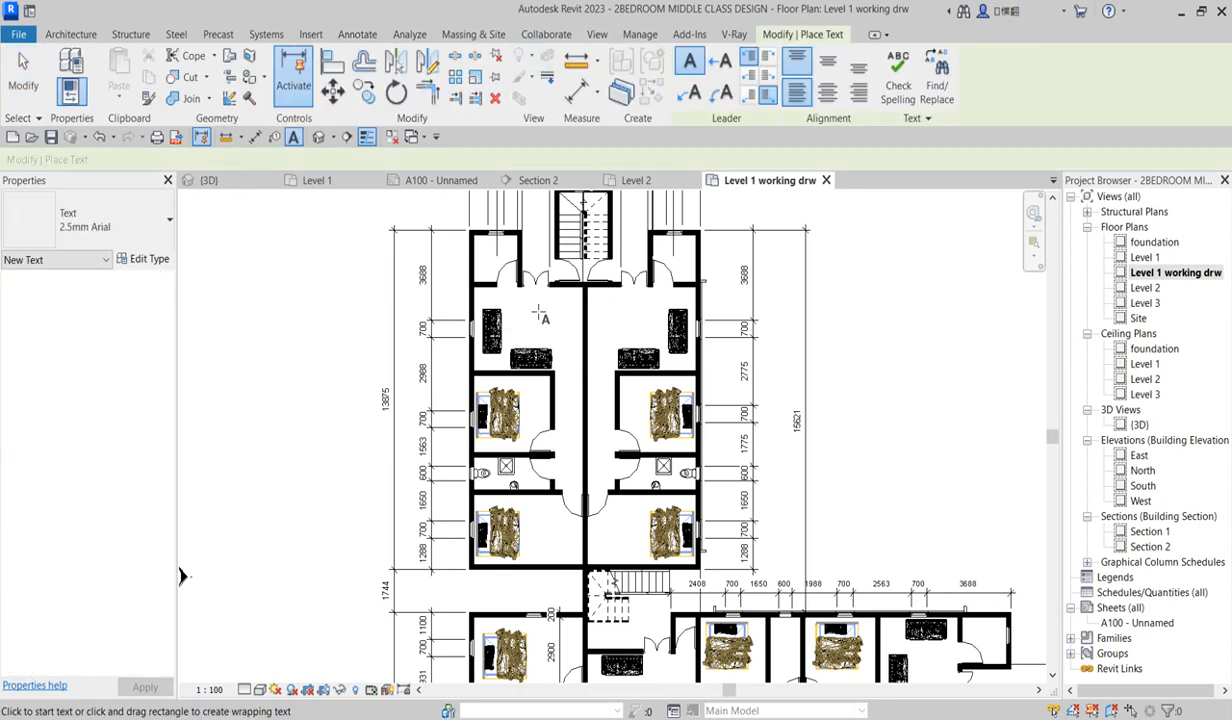
scroll(538, 316, up, 3)
click(506, 318)
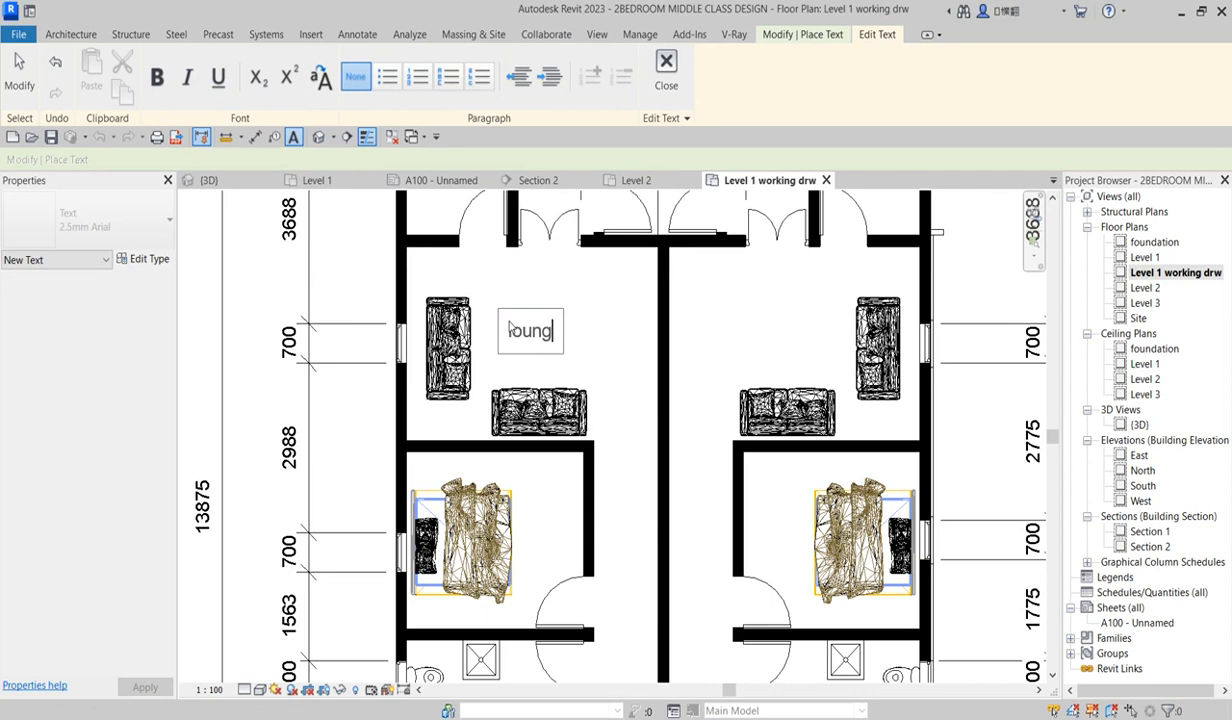
click(590, 290)
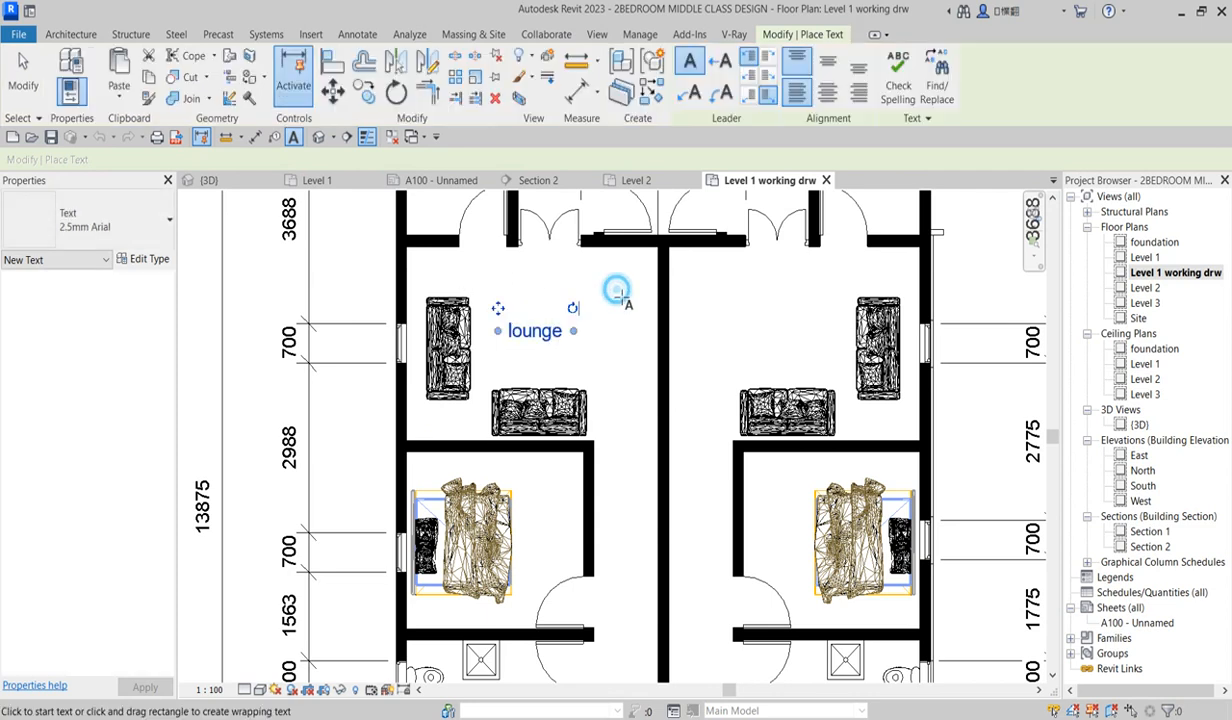
- Label the west apartment's bedroom just south of the lounge "bedroom 1"
scroll(548, 512, up, 2)
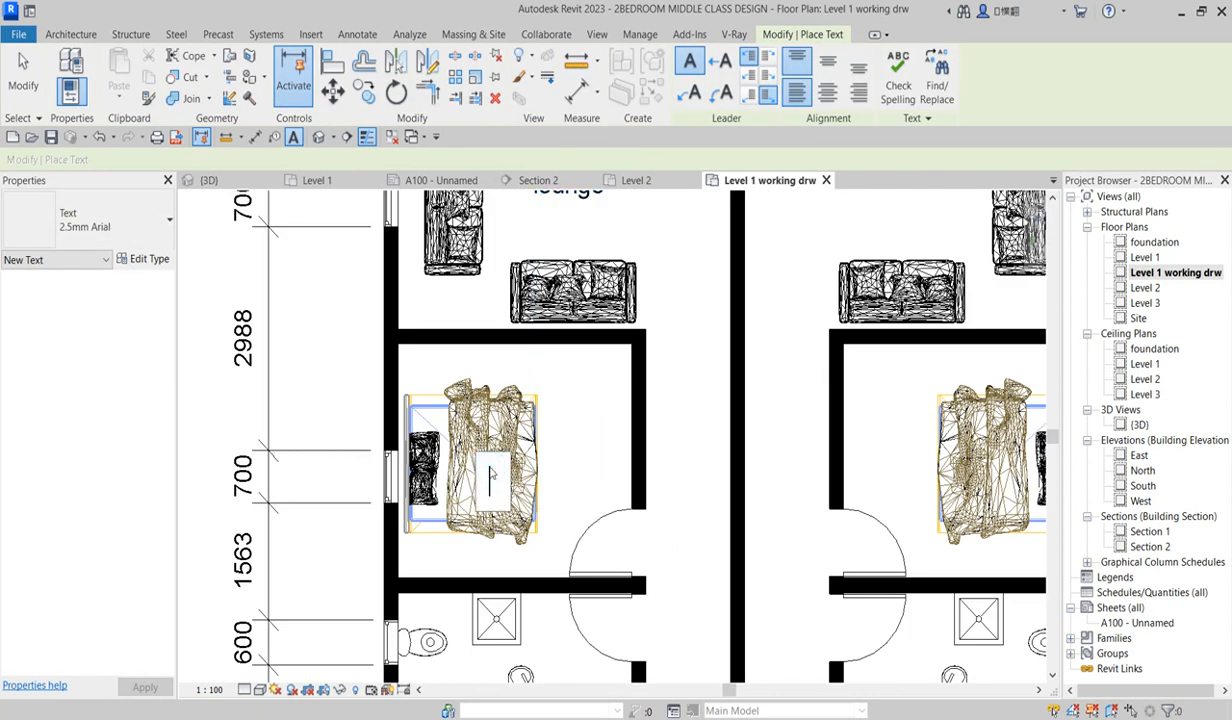
click(489, 466)
text(bedroom 1)
click(586, 385)
- Label the west apartment's southern bedroom, below the bathroom, "bedroom 2"
scroll(578, 360, down, 3)
scroll(559, 606, up, 3)
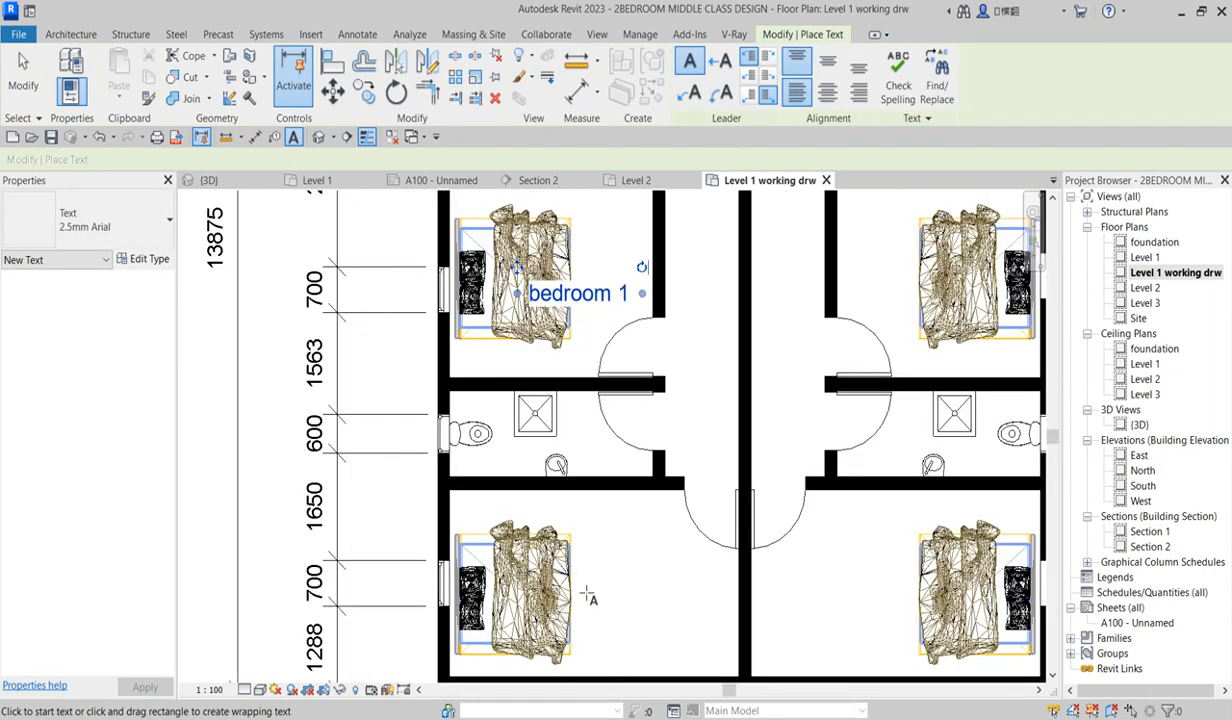
click(580, 591)
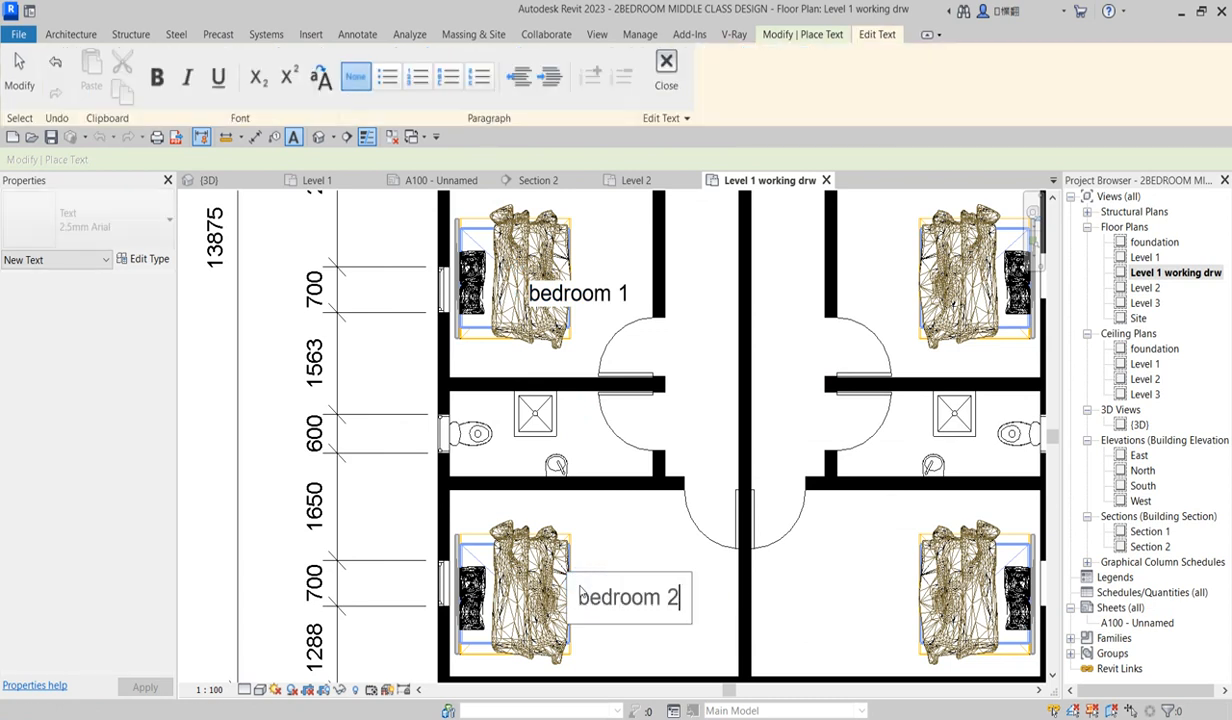
click(618, 543)
- Label the small room north of the west lounge "kitchen" and shift the note up clear of the door swing
scroll(618, 543, down, 3)
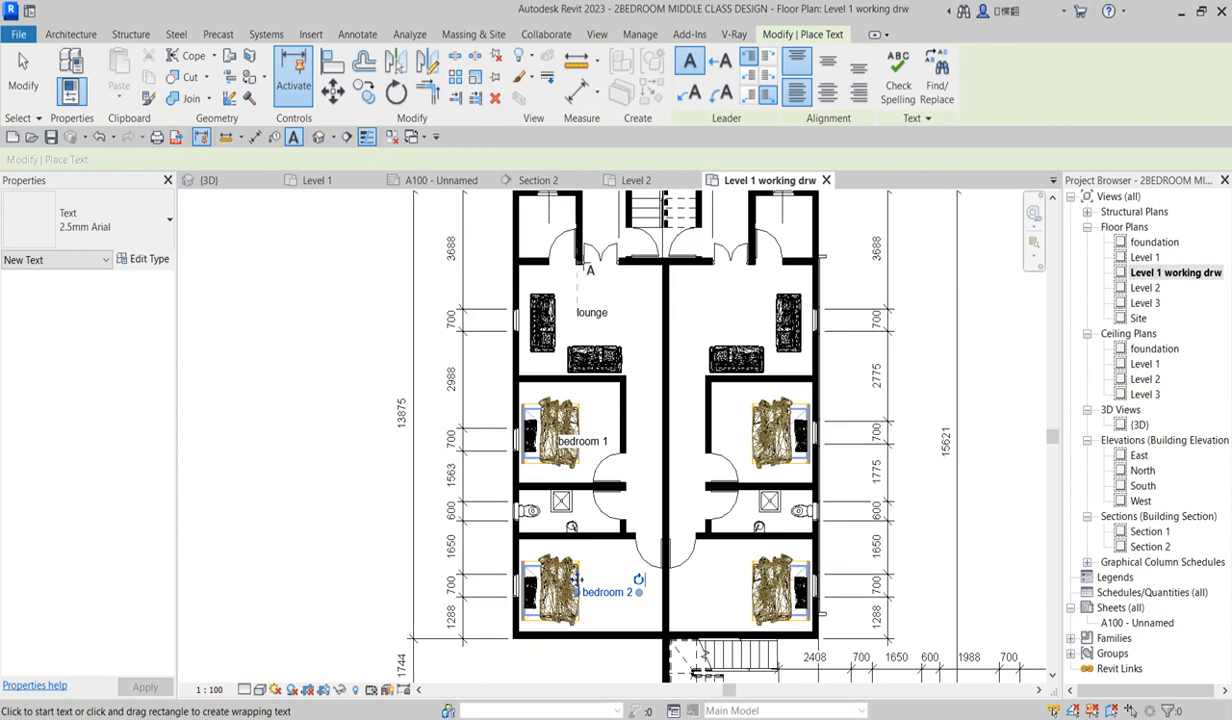
scroll(541, 236, up, 2)
click(522, 231)
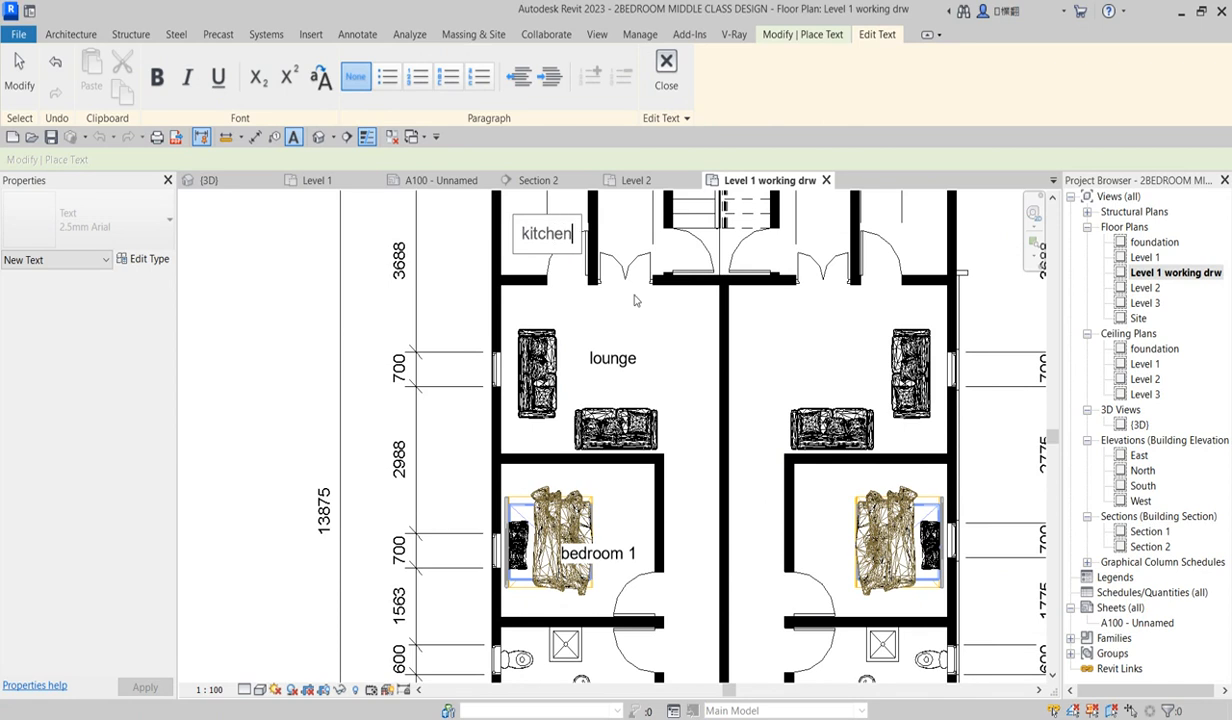
click(601, 331)
scroll(607, 395, down, 3)
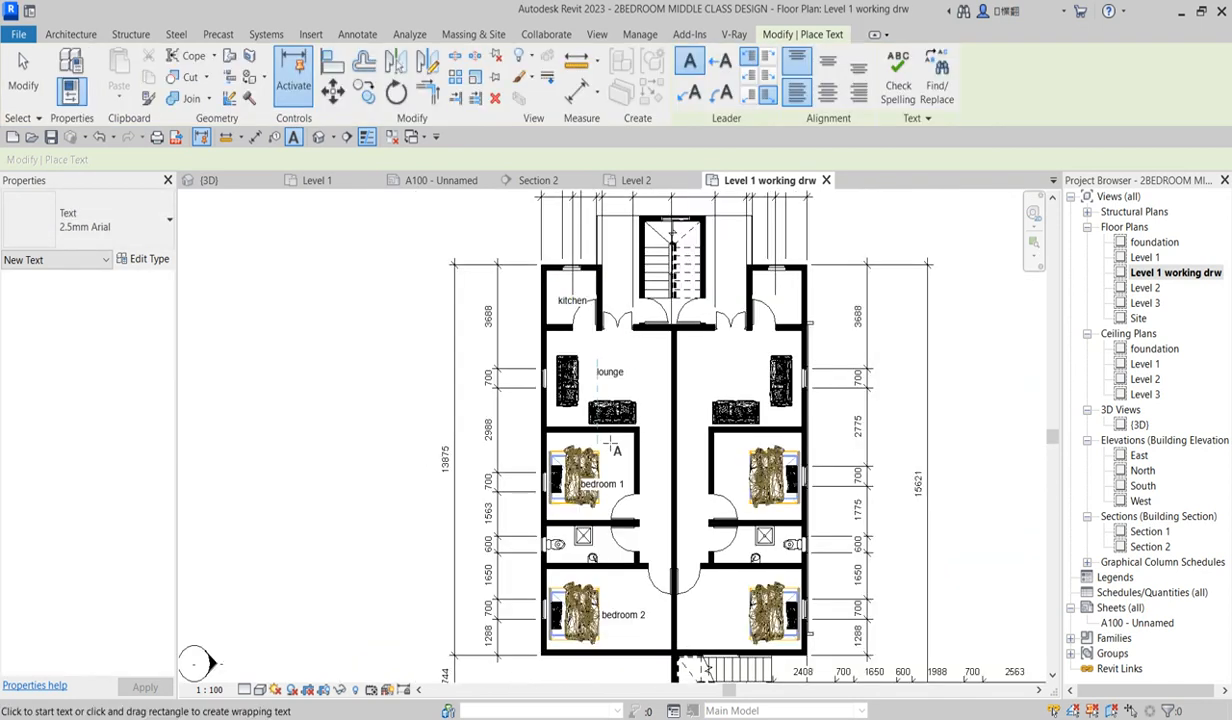
scroll(574, 309, up, 2)
key(Escape)
click(537, 287)
drag(541, 288, 540, 265)
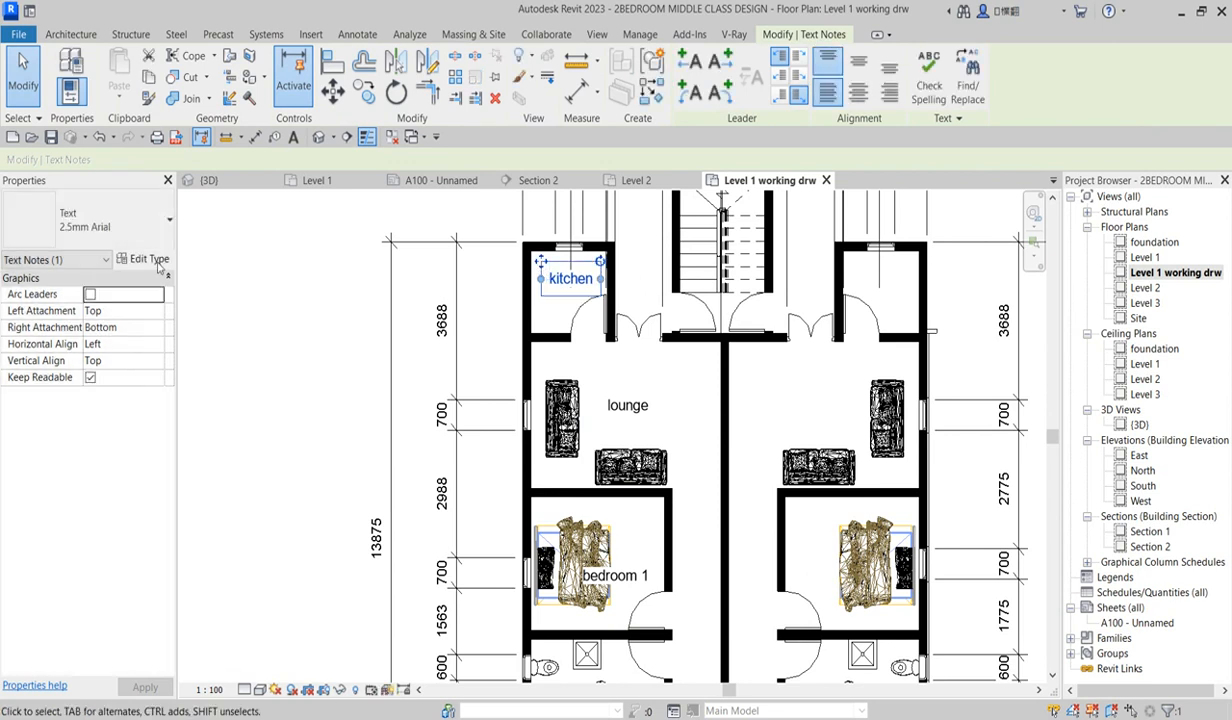
- Set the text font of the 2.5mm Arial text type to Technic
click(143, 259)
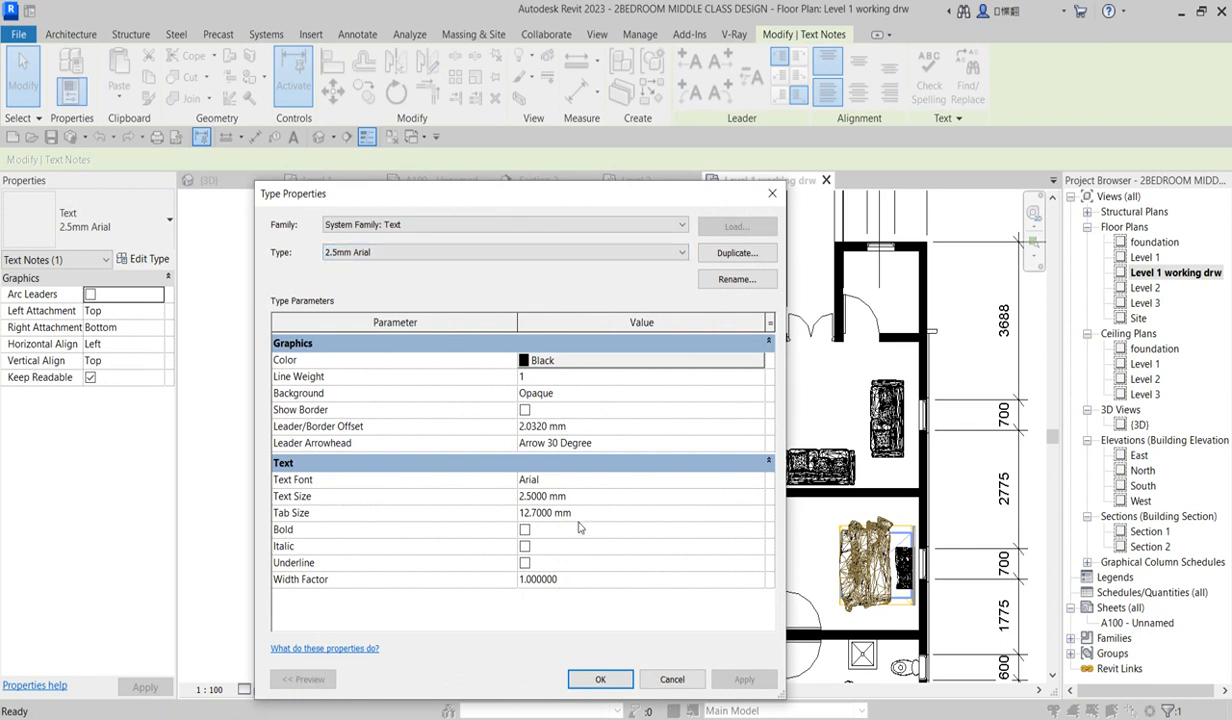
click(584, 480)
text(Technic)
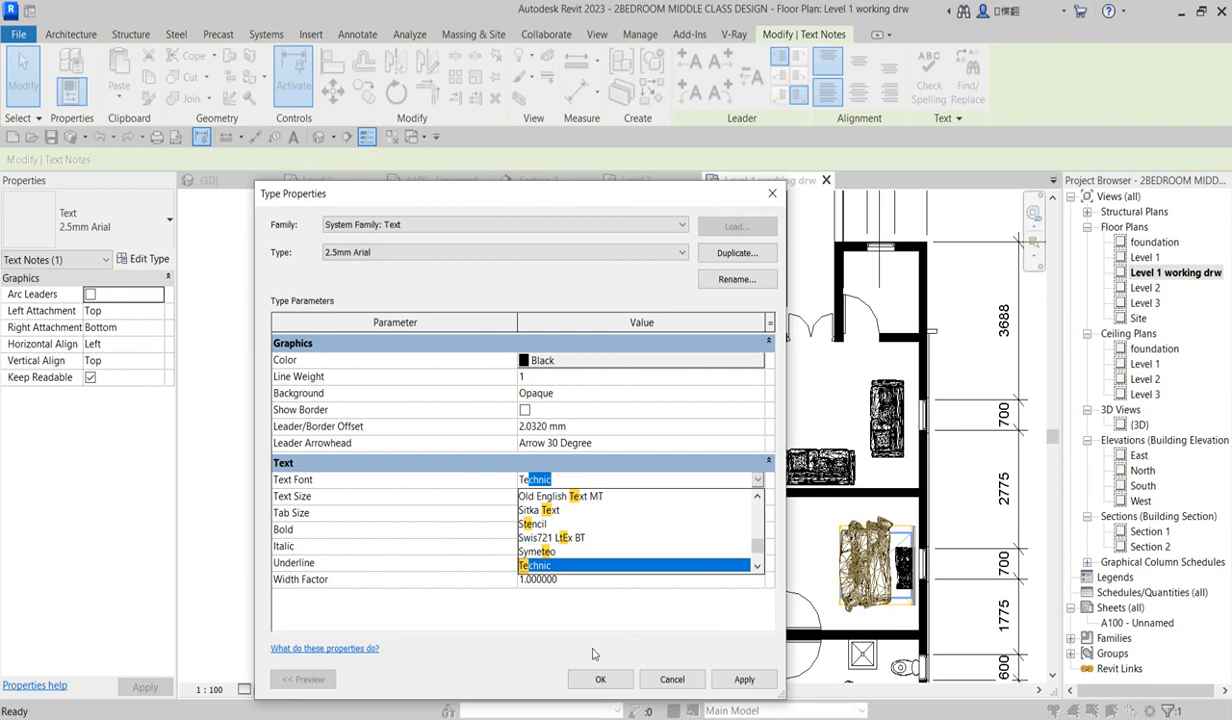
key(Return)
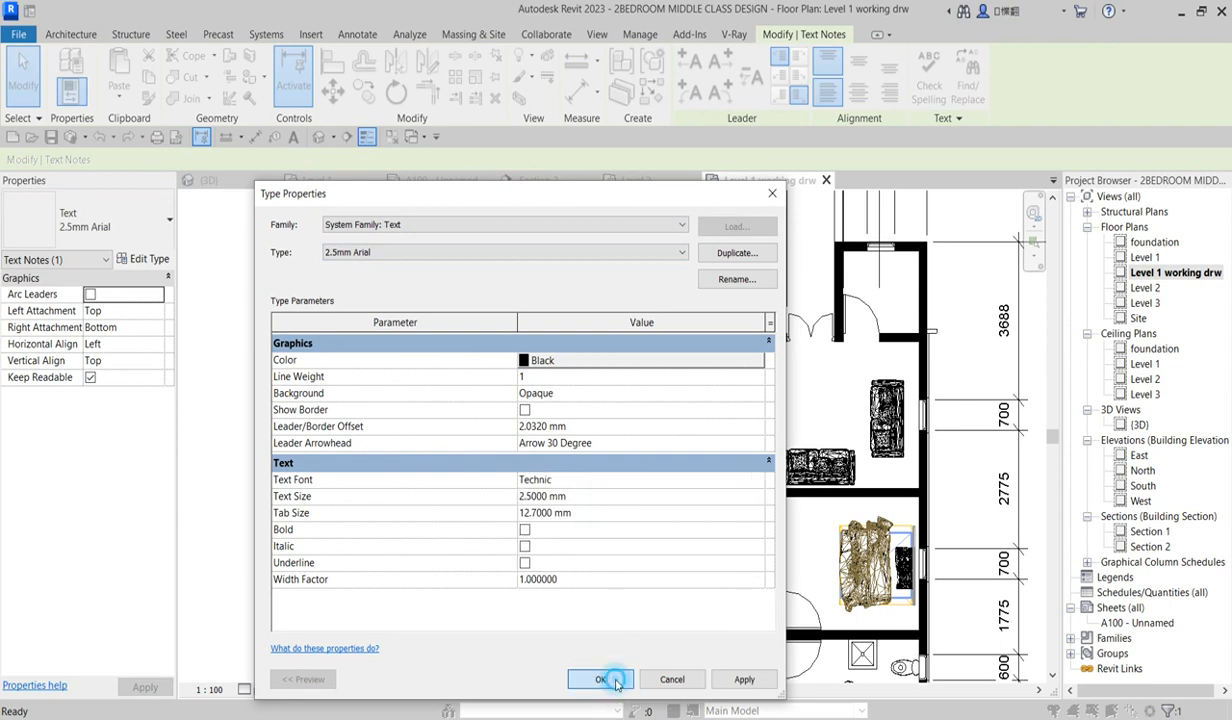
click(600, 679)
- Mirror copies of the kitchen, lounge, bedroom 1 and bedroom 2 notes into the east apartment about the central dividing wall
scroll(632, 585, down, 3)
scroll(630, 600, up, 2)
scroll(641, 528, down, 2)
scroll(641, 526, up, 2)
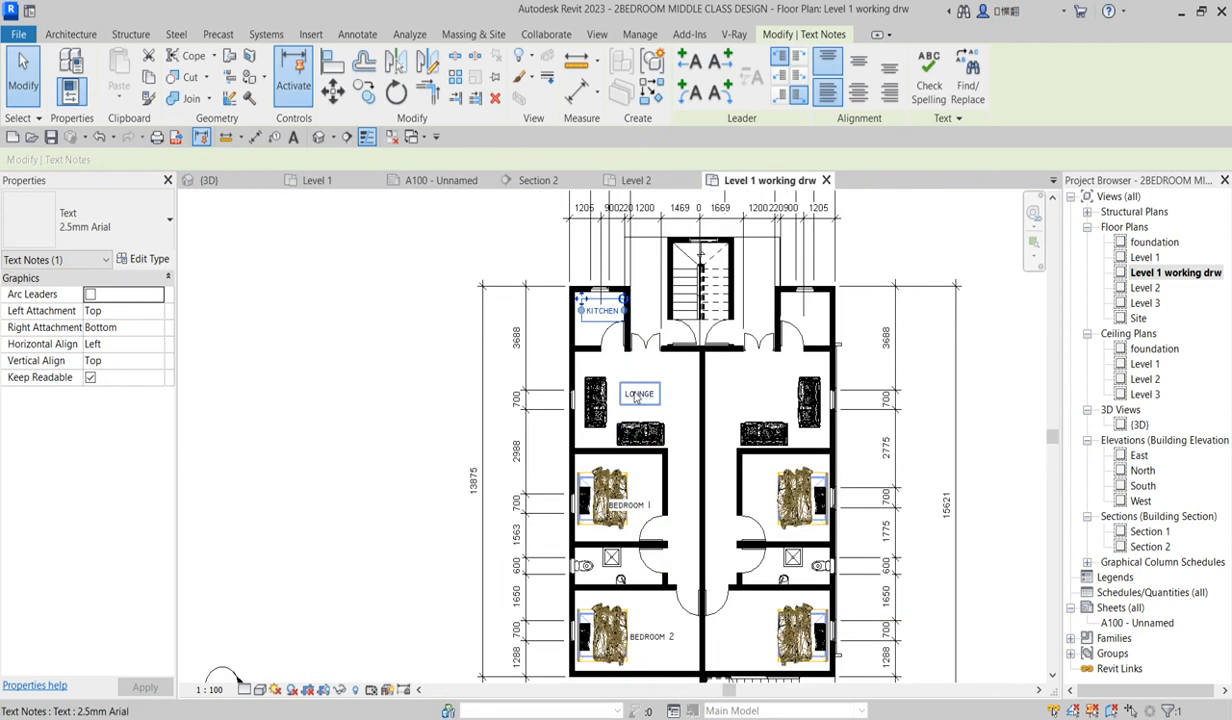
ctrl+click(638, 394)
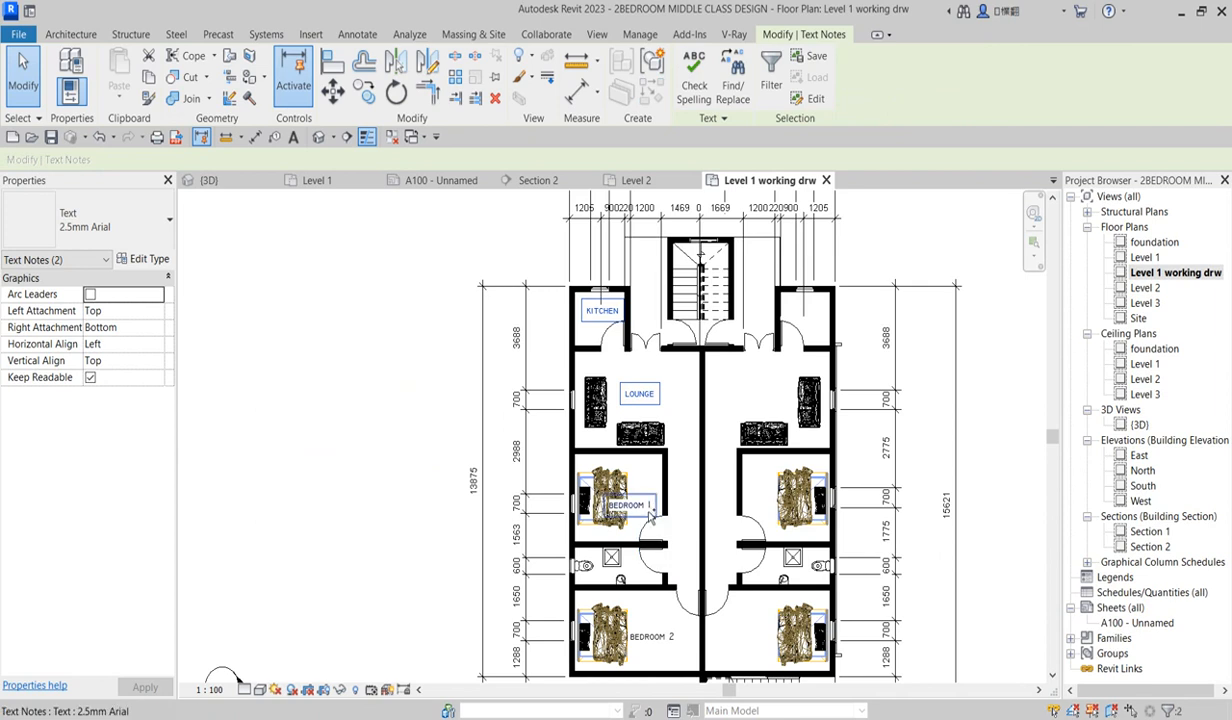
ctrl+click(648, 508)
ctrl+click(650, 636)
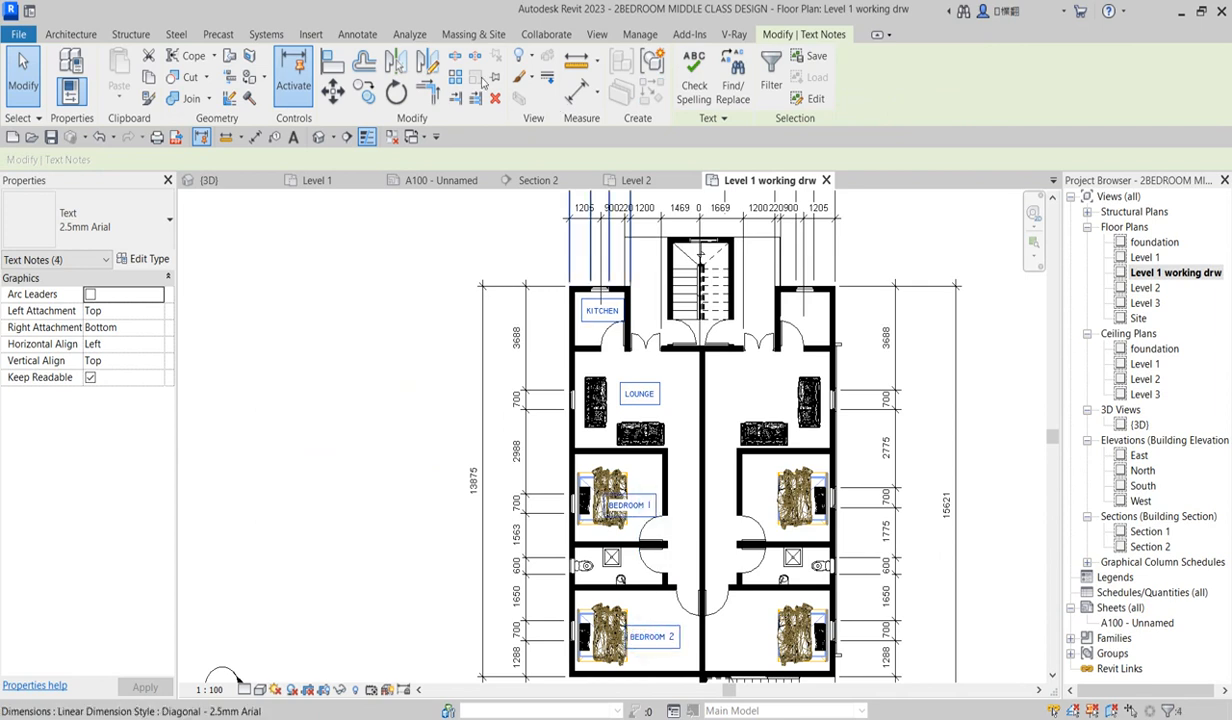
click(426, 62)
scroll(709, 345, up, 3)
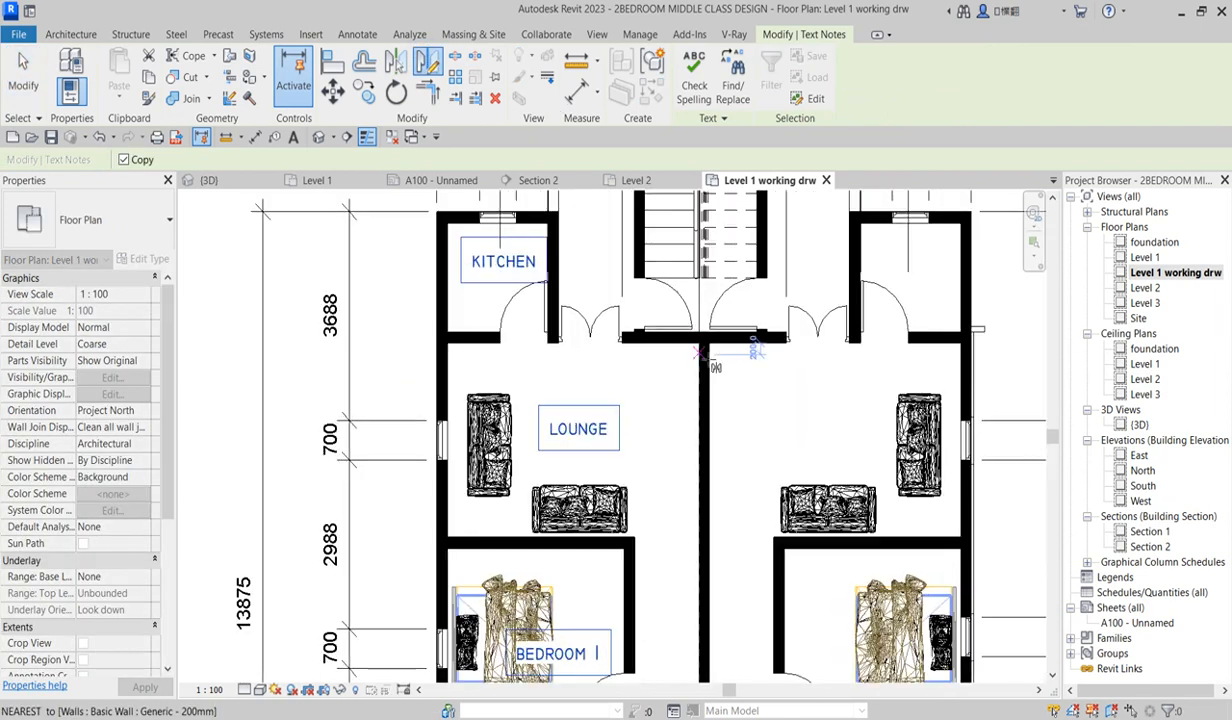
click(704, 340)
click(703, 388)
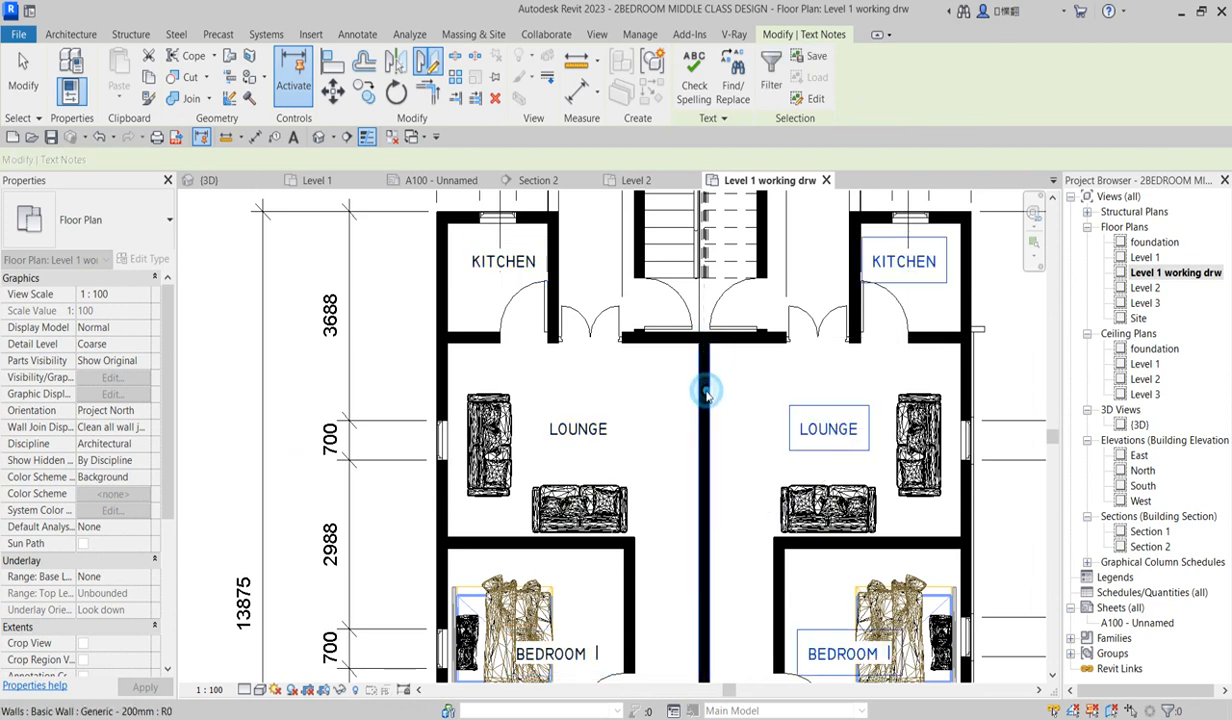
click(660, 433)
- Duplicate the east lounge note's text type as "2.5mm Arial 2" and set its text size to 7.5 mm
scroll(700, 432, down, 4)
scroll(728, 360, up, 4)
scroll(715, 400, down, 3)
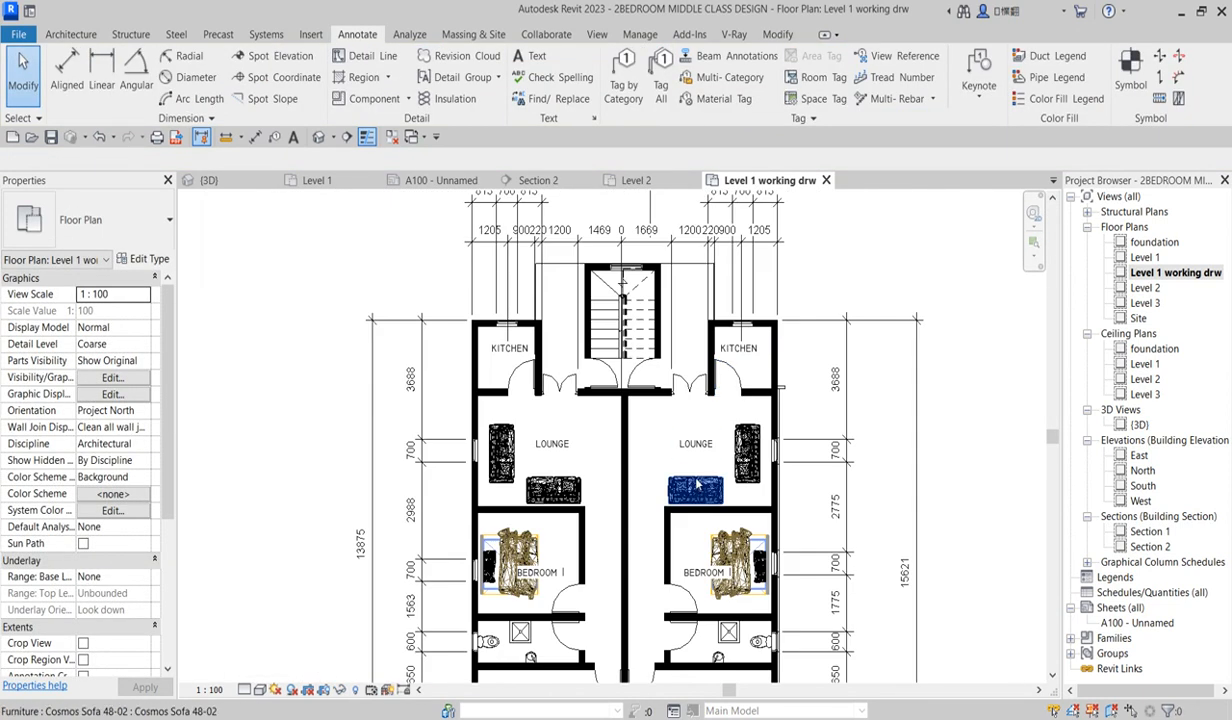
scroll(690, 455, up, 1)
click(692, 455)
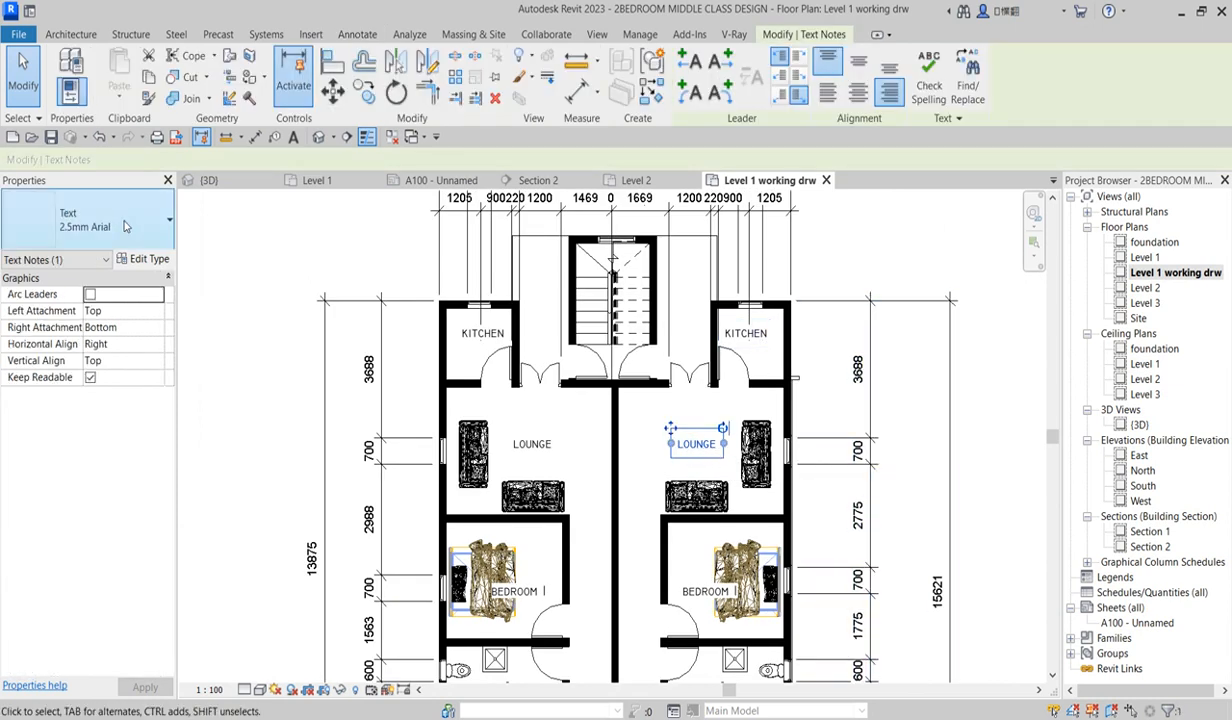
click(149, 260)
click(740, 253)
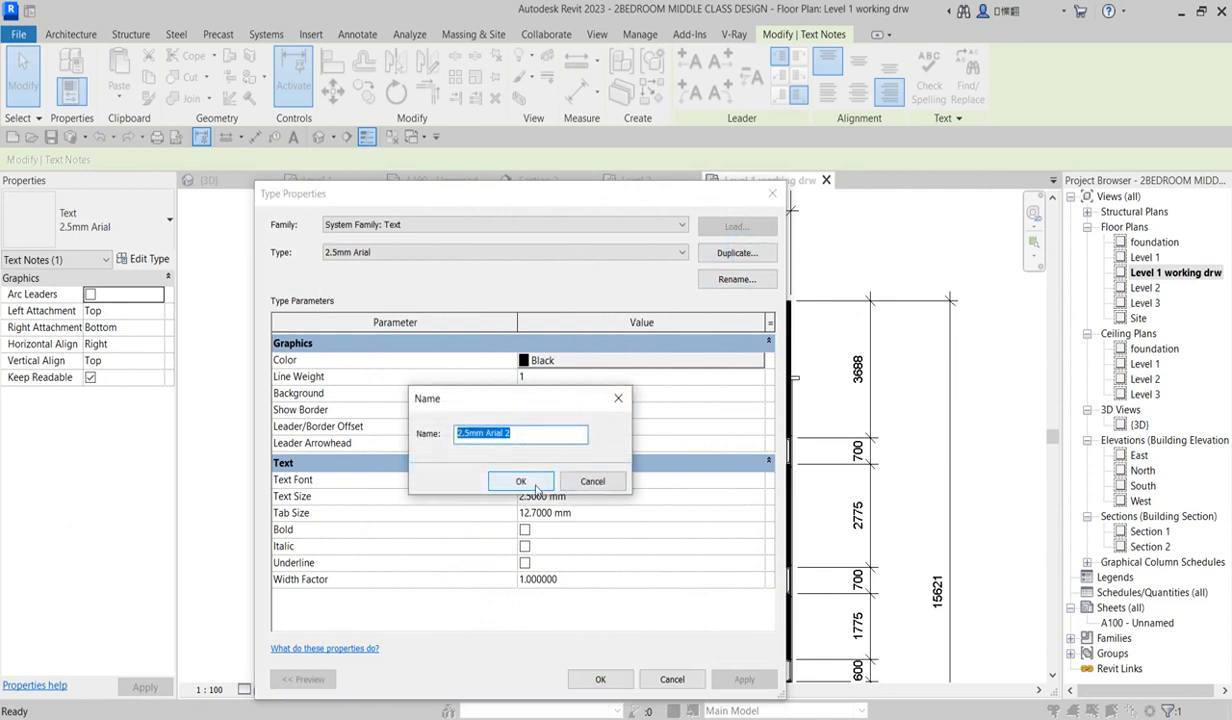
click(537, 487)
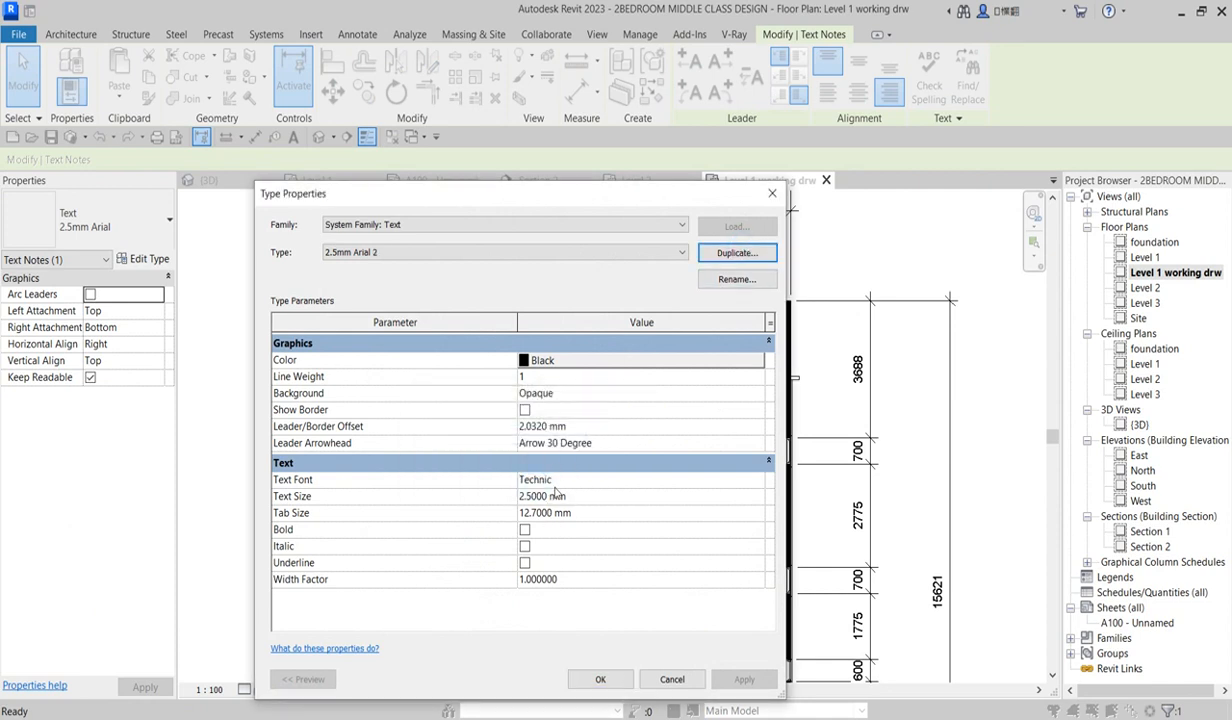
click(525, 497)
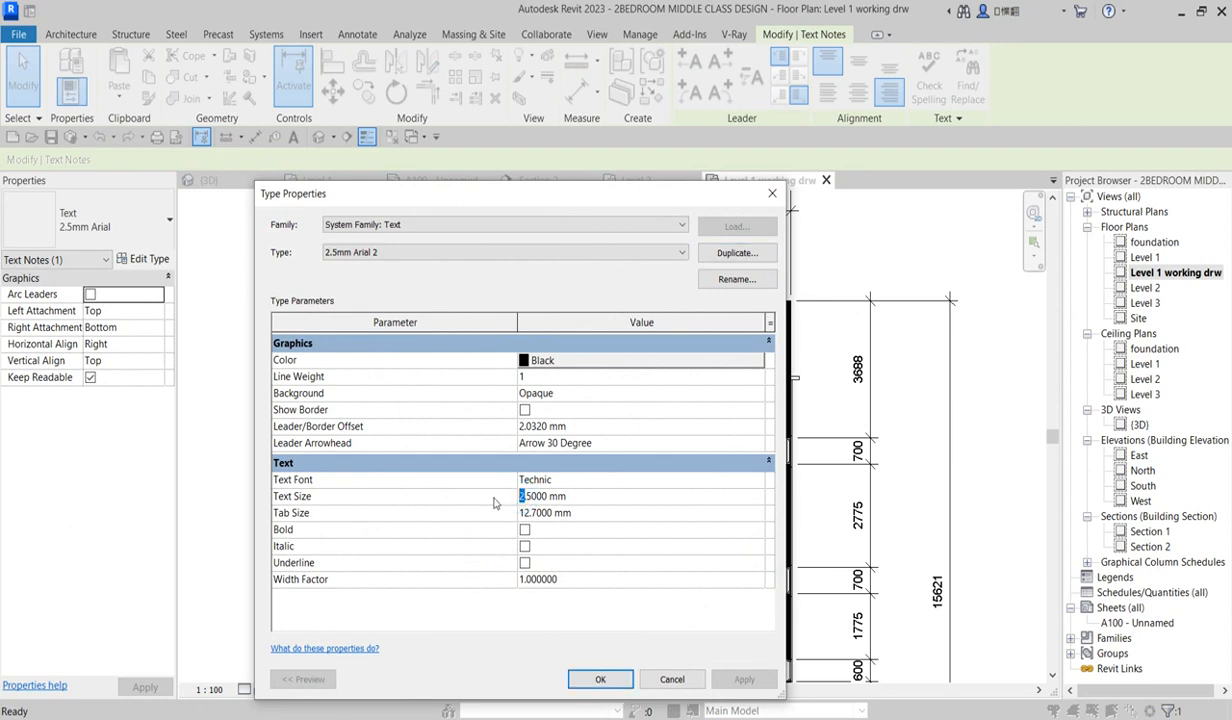
text(7)
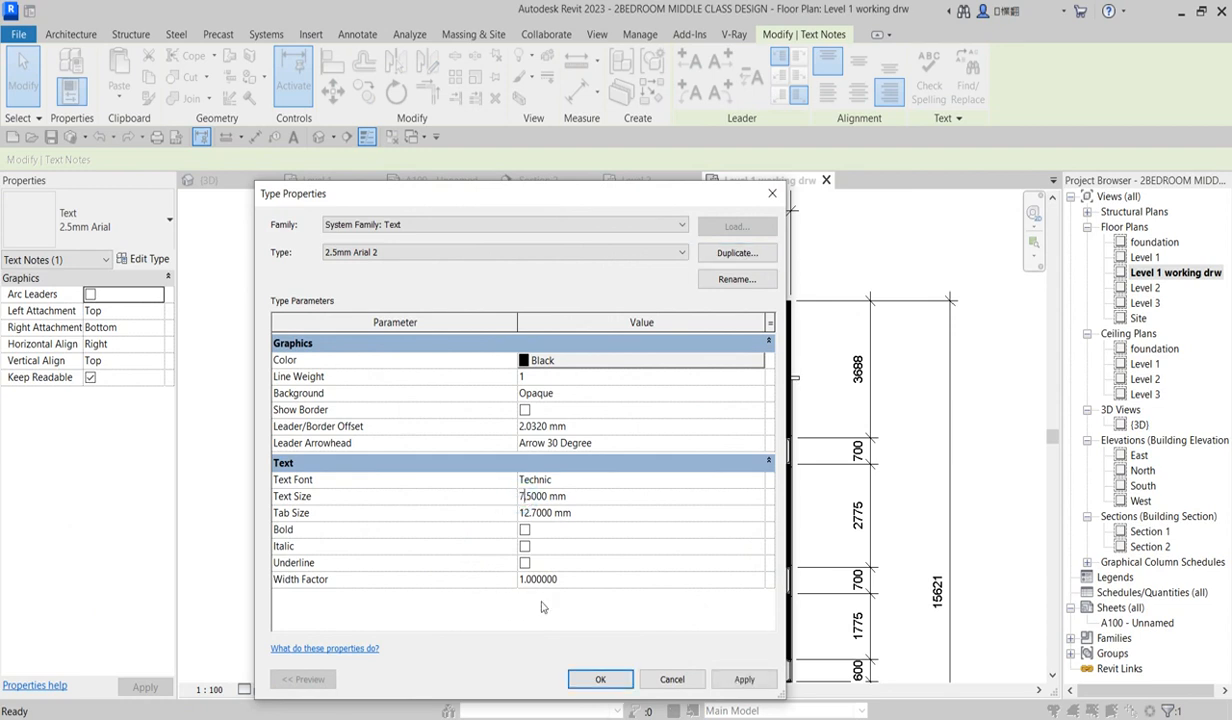
click(600, 680)
- Reposition the enlarged LOUNGE note within the east apartment's living room, just above the south sofa
drag(593, 428, 645, 403)
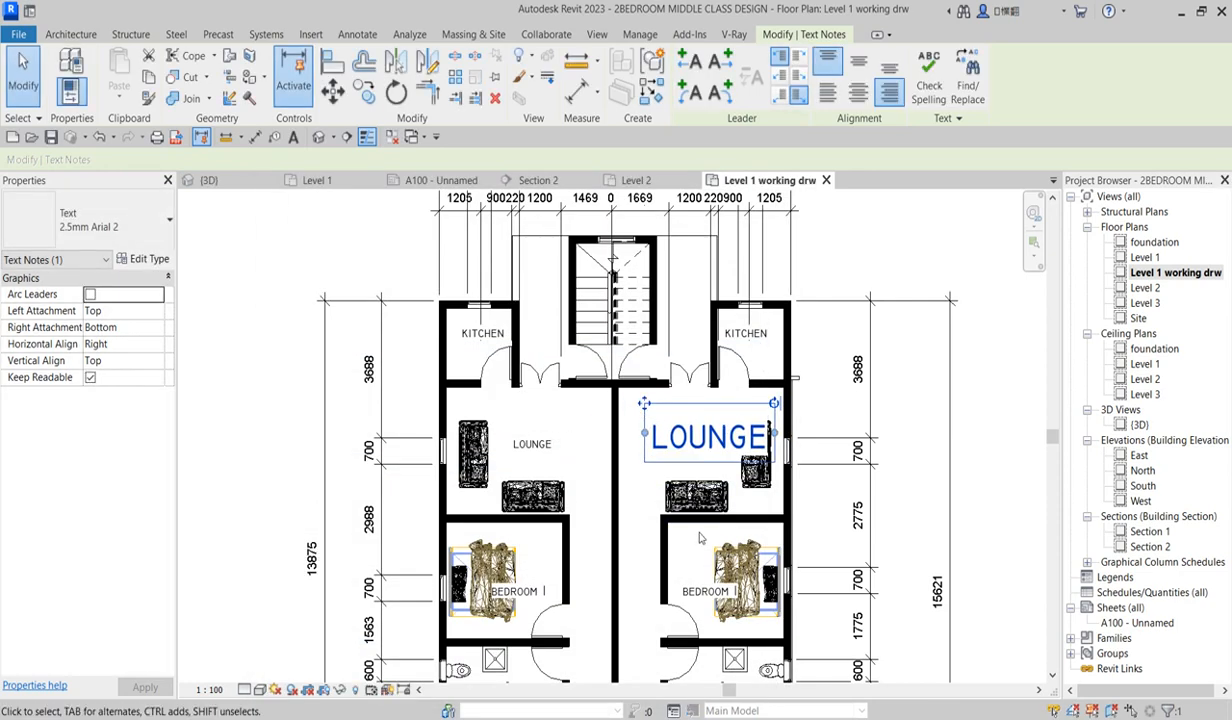
scroll(705, 360, up, 2)
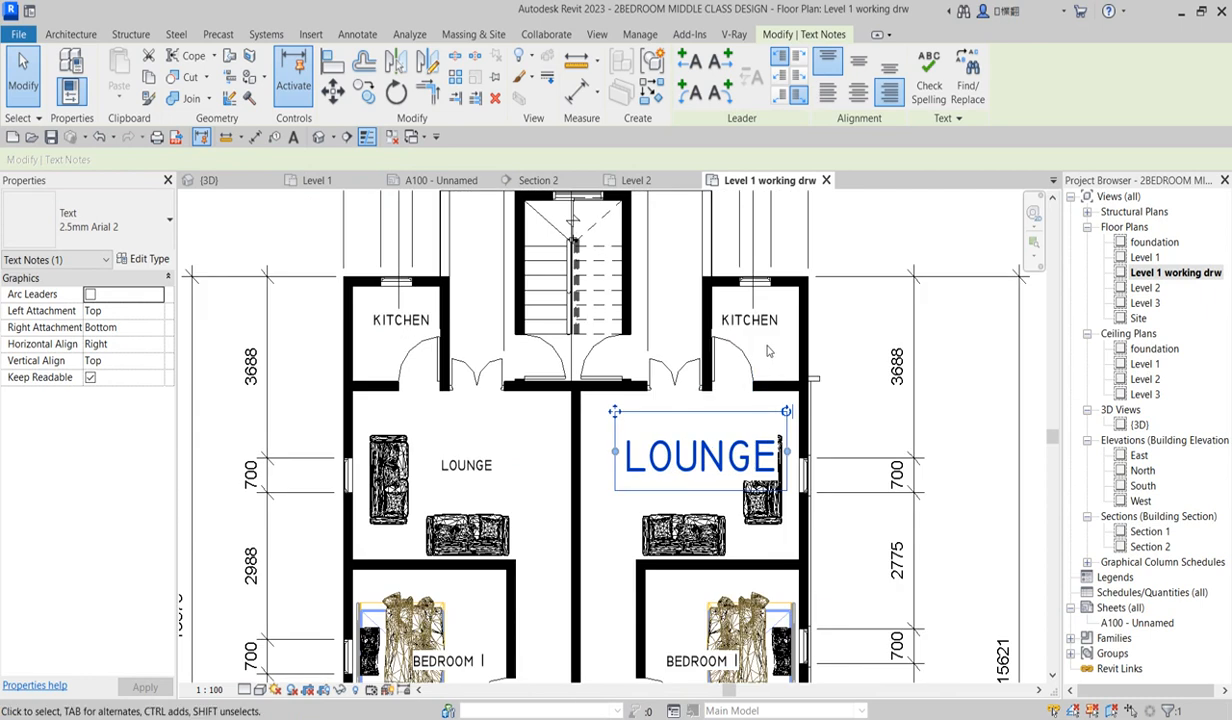
drag(616, 413, 605, 434)
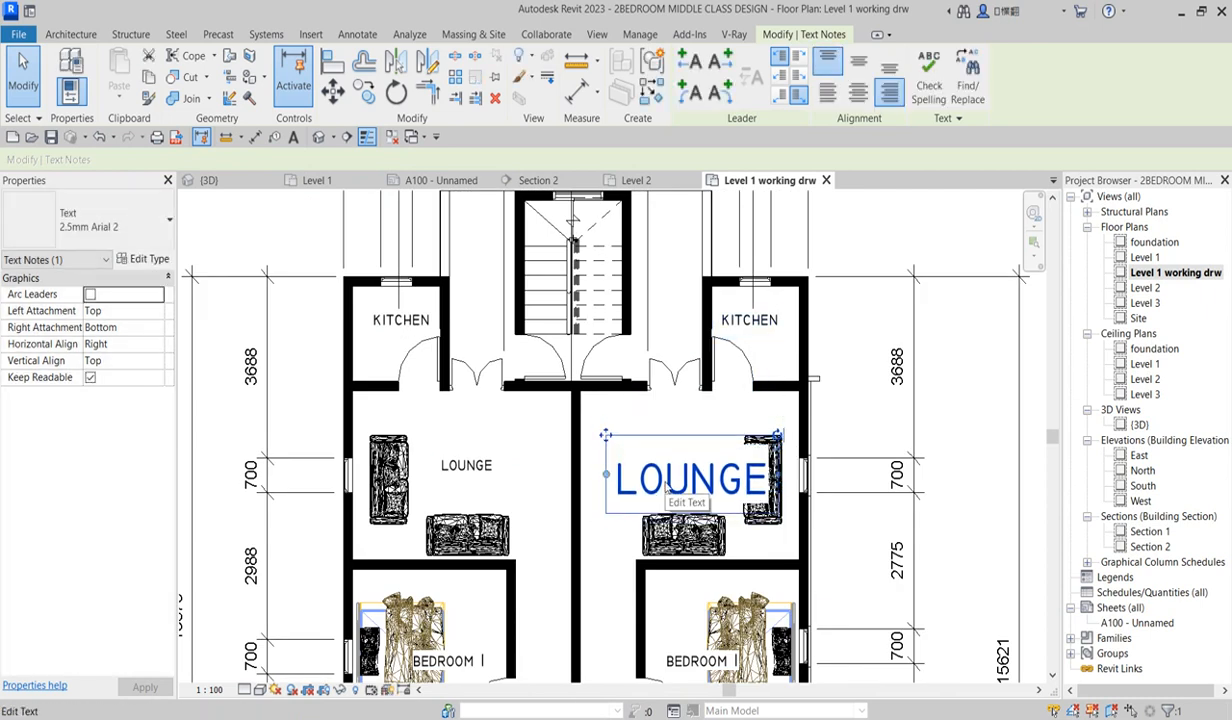
key(Escape)
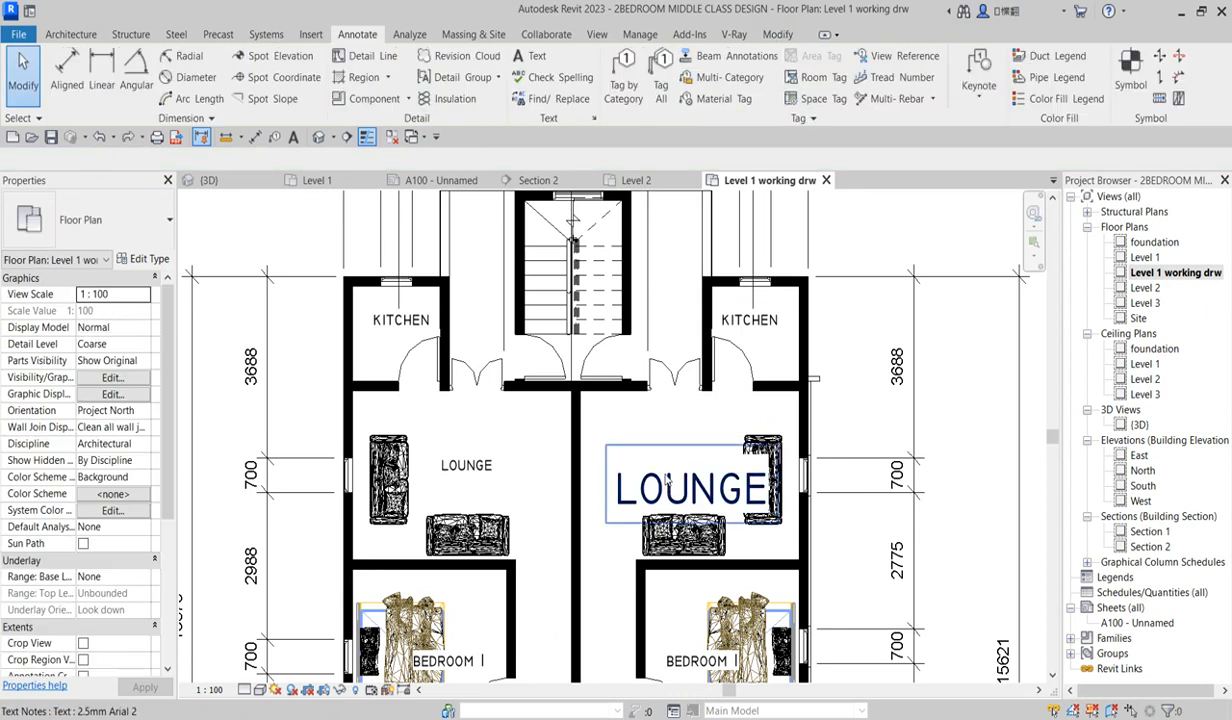
- Undo the move and the 7.5 mm text type change on the east apartment's LOUNGE note
key(ctrl+z)
key(ctrl+z)
key(ctrl+z)
click(830, 378)
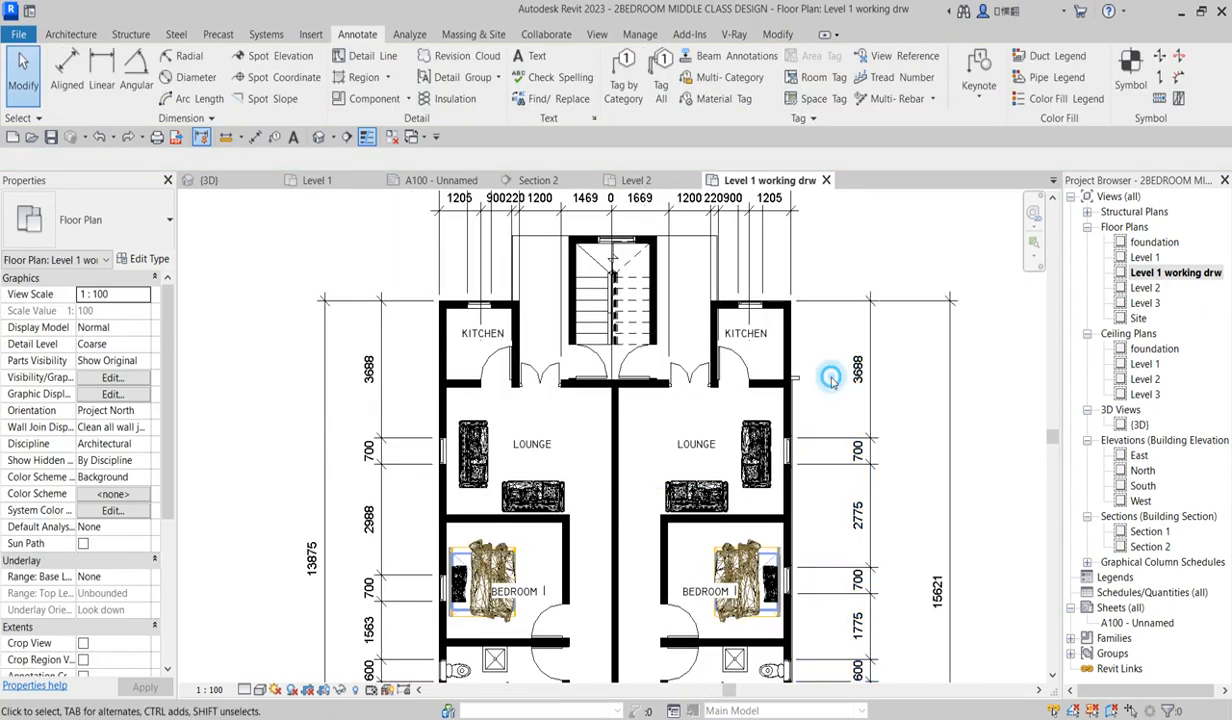
- Create a new sheet using the DAAA3 metric.0002 titleblock
scroll(830, 378, down, 6)
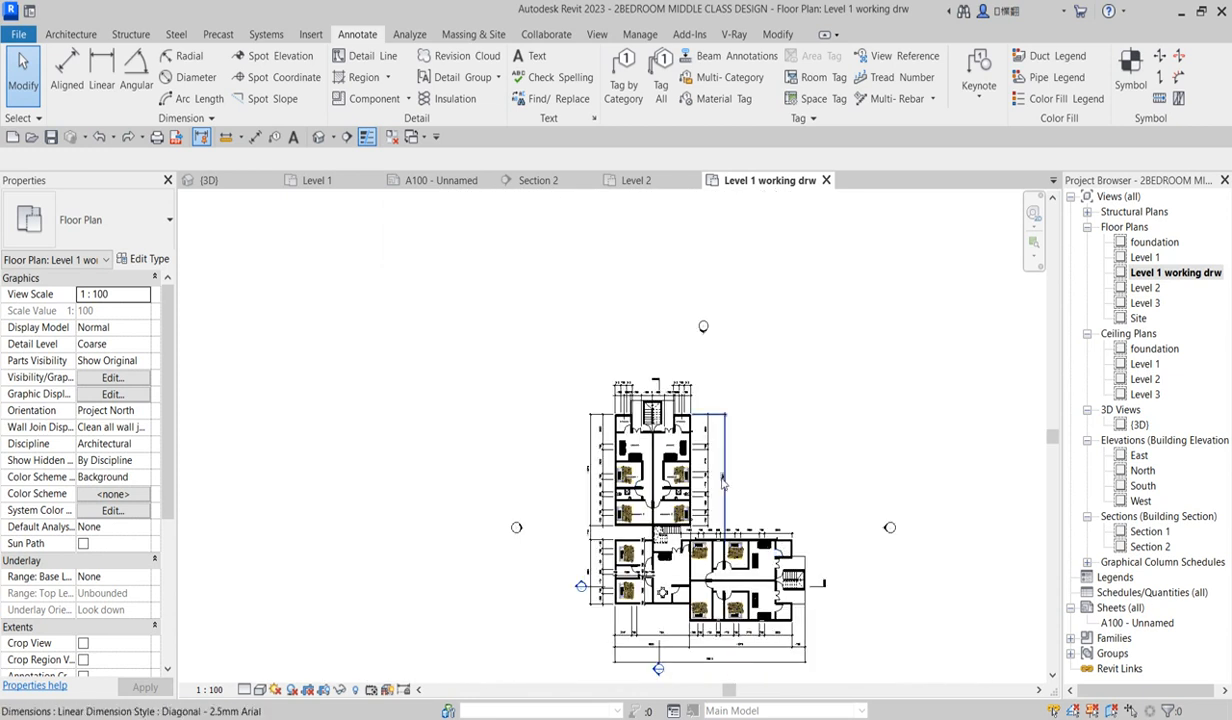
scroll(769, 650, up, 2)
scroll(721, 538, down, 3)
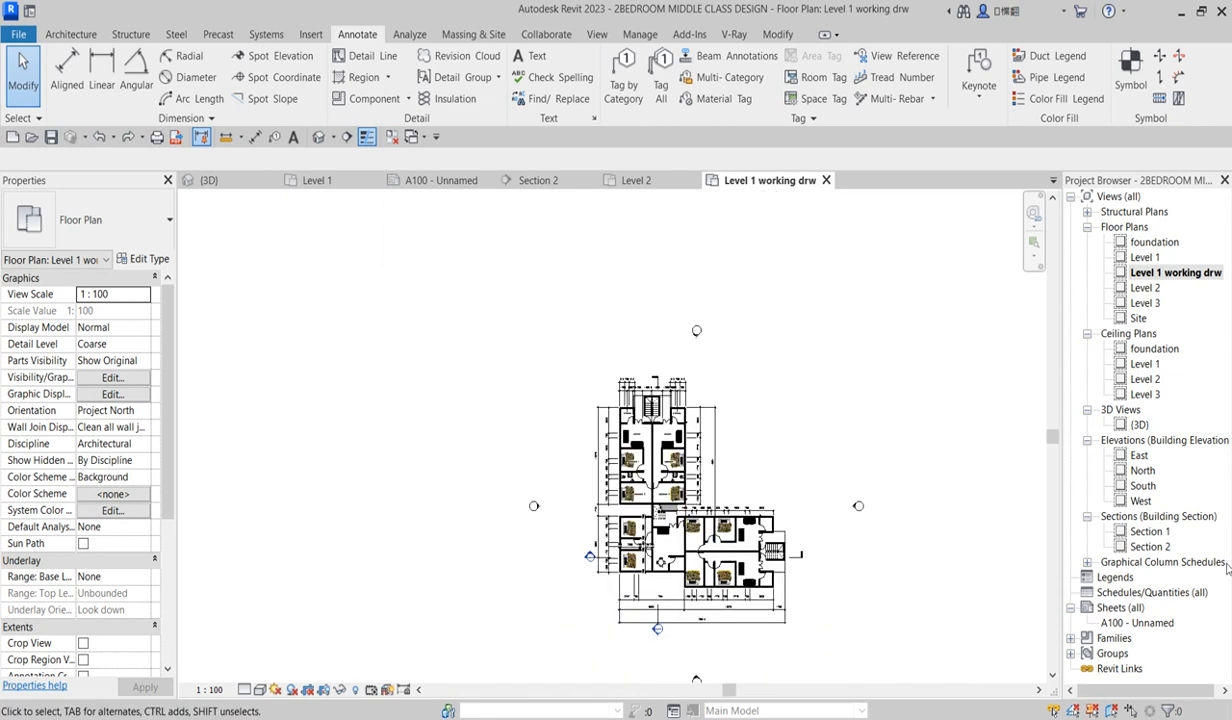
double_click(1118, 610)
right_click(1118, 610)
click(962, 638)
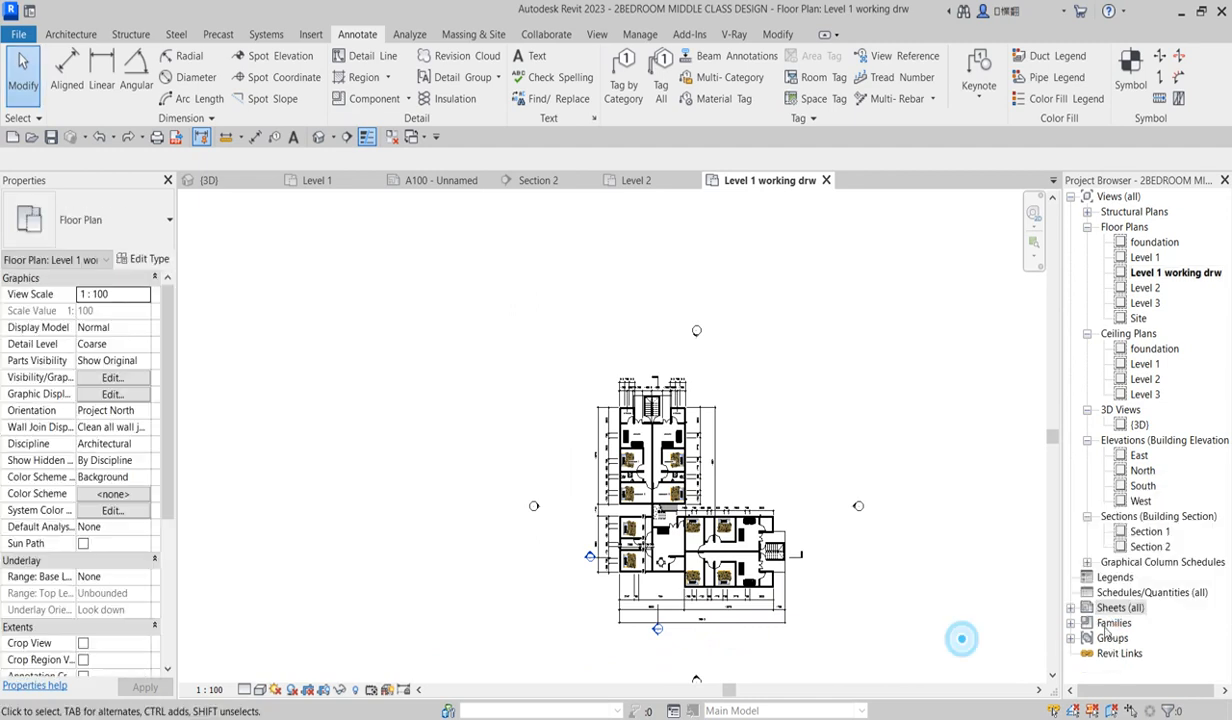
click(1071, 608)
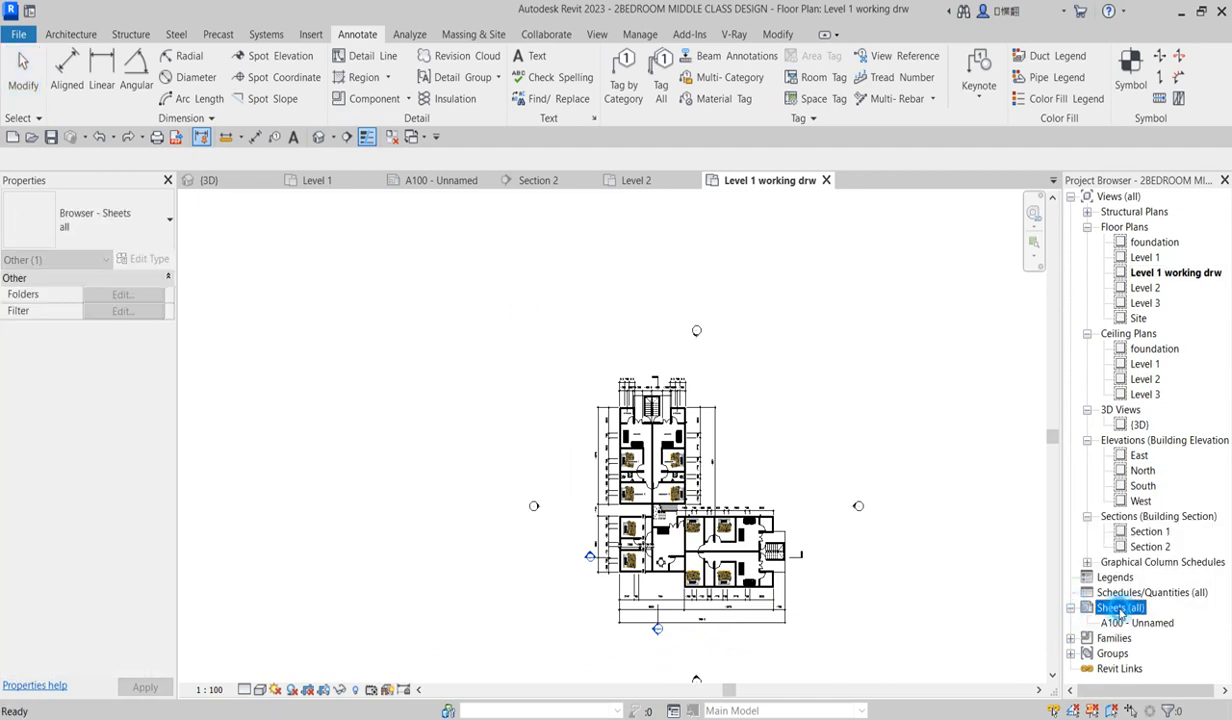
right_click(1118, 610)
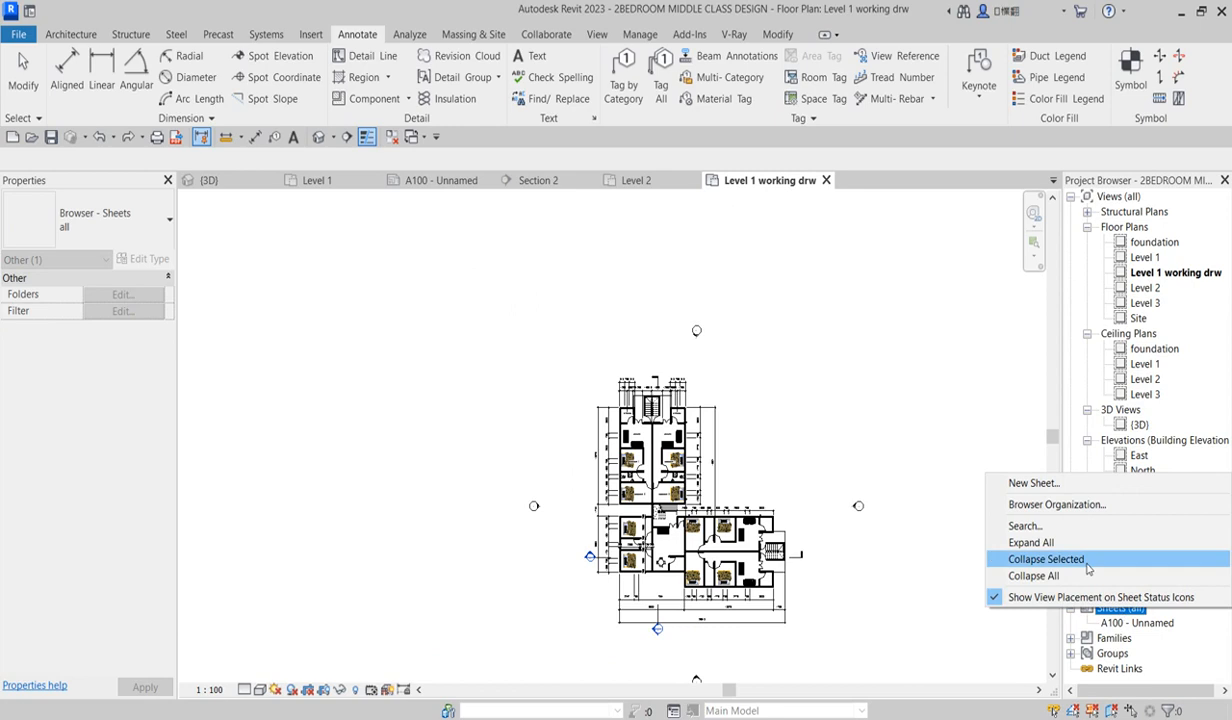
click(1049, 485)
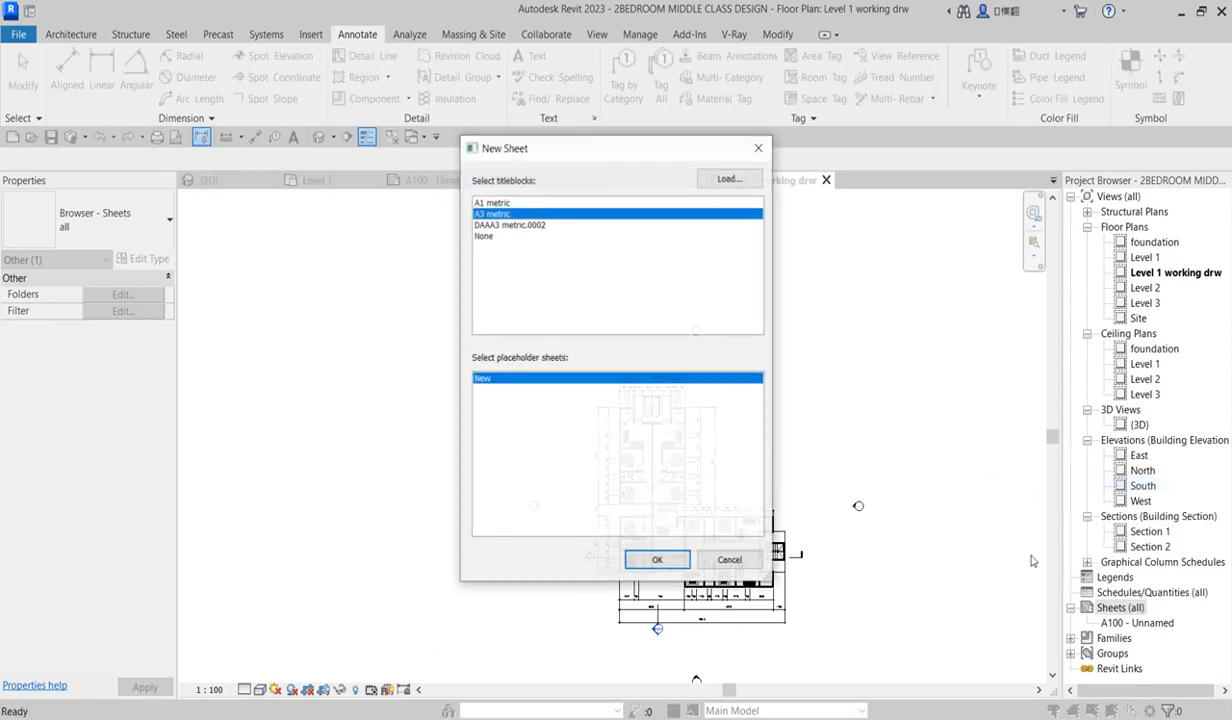
click(508, 226)
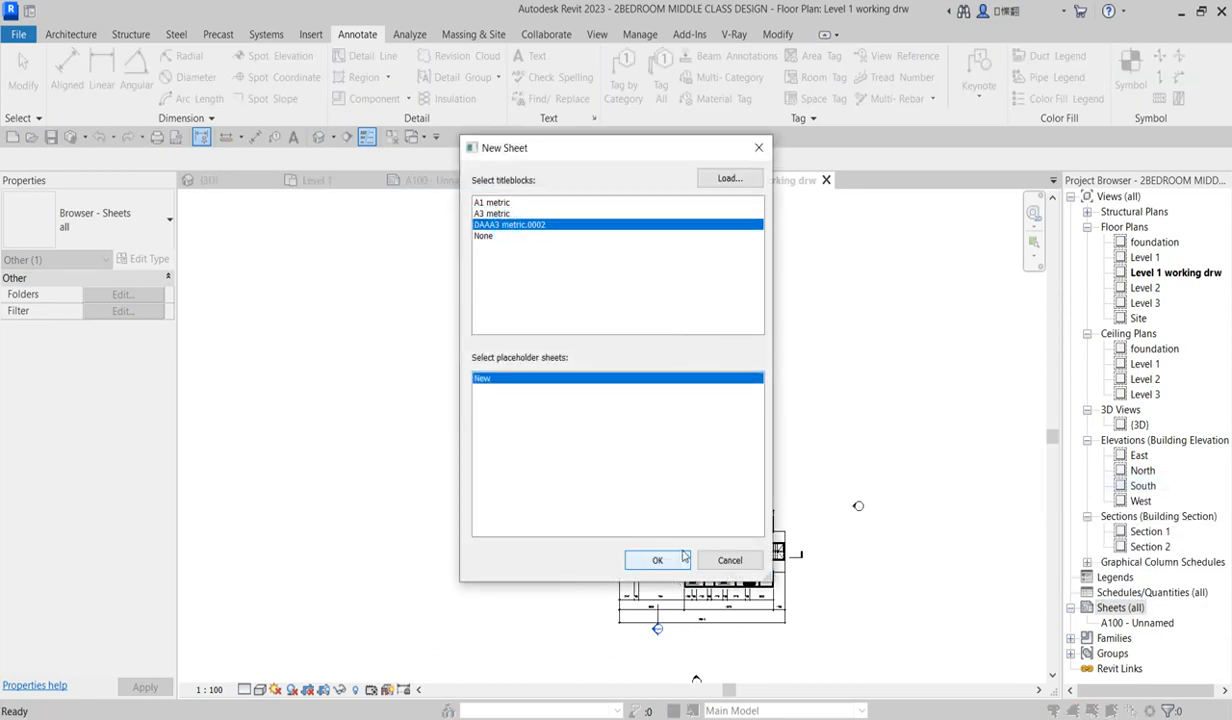
click(658, 562)
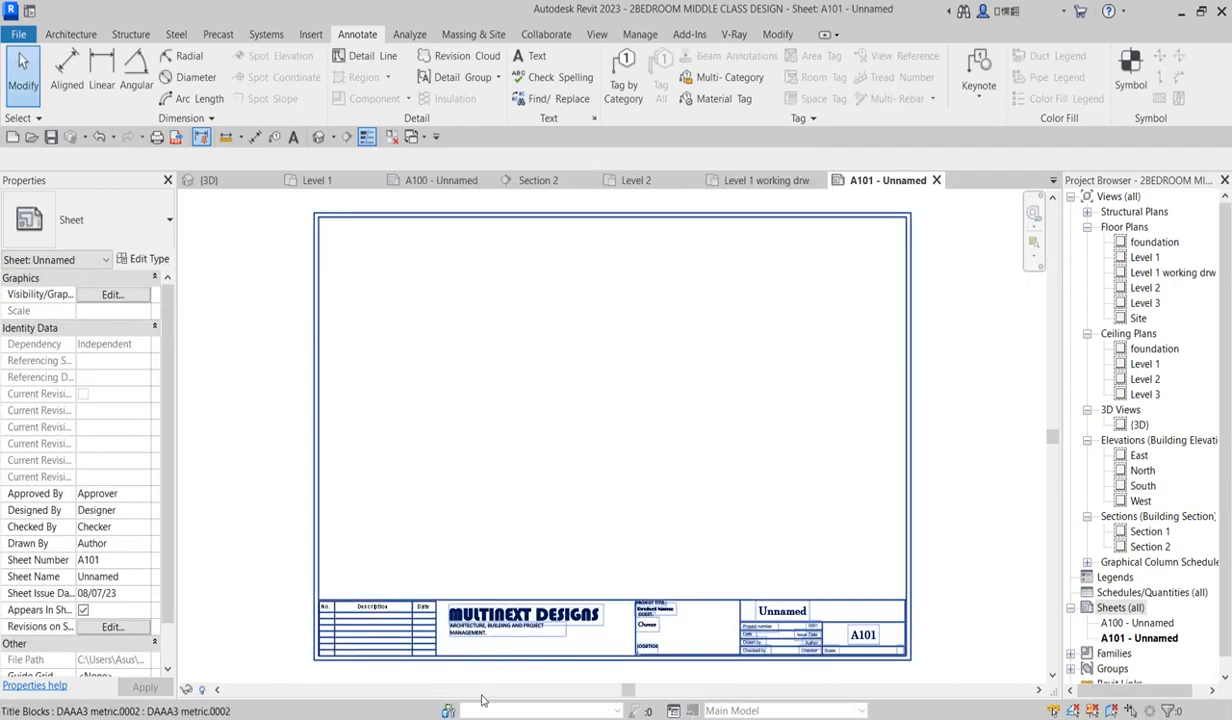
- Place the Level 1 working drw floor plan view on sheet A101
scroll(572, 655, up, 5)
scroll(712, 677, down, 2)
scroll(712, 677, down, 3)
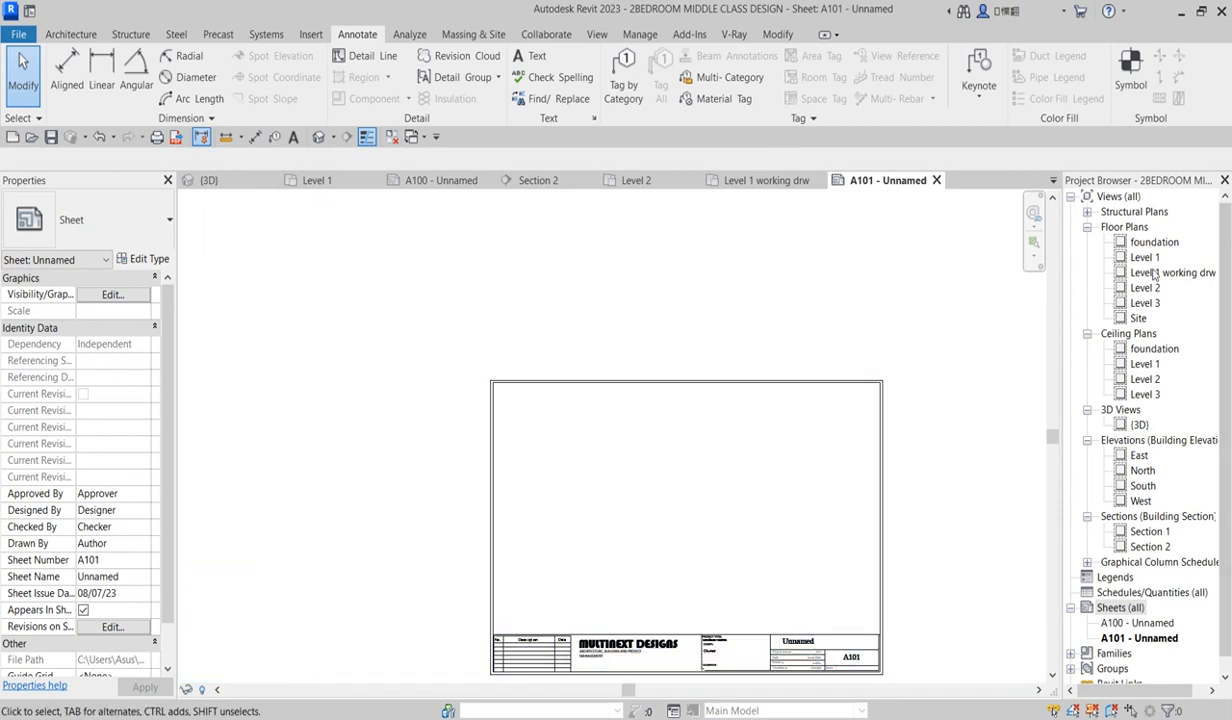
drag(1174, 279, 836, 430)
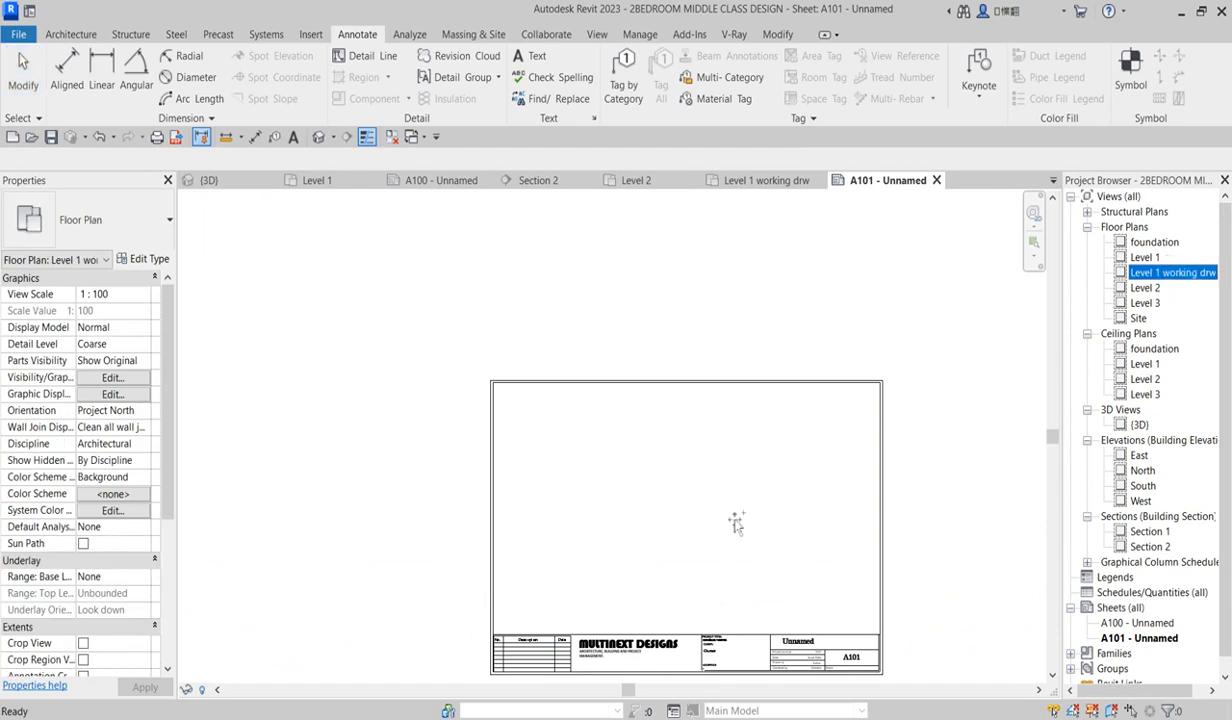
click(698, 531)
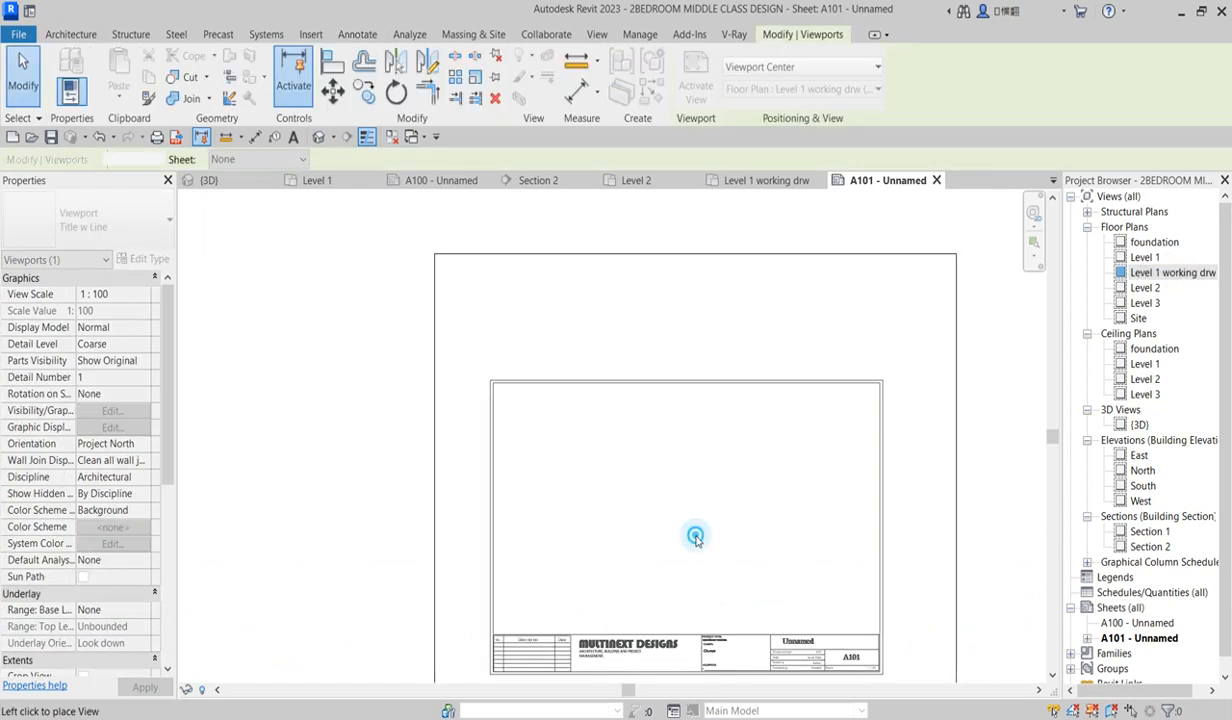
- Set the viewport to a custom scale of 1:150 and reposition the plan inside the sheet border, above the title block
scroll(725, 334, down, 2)
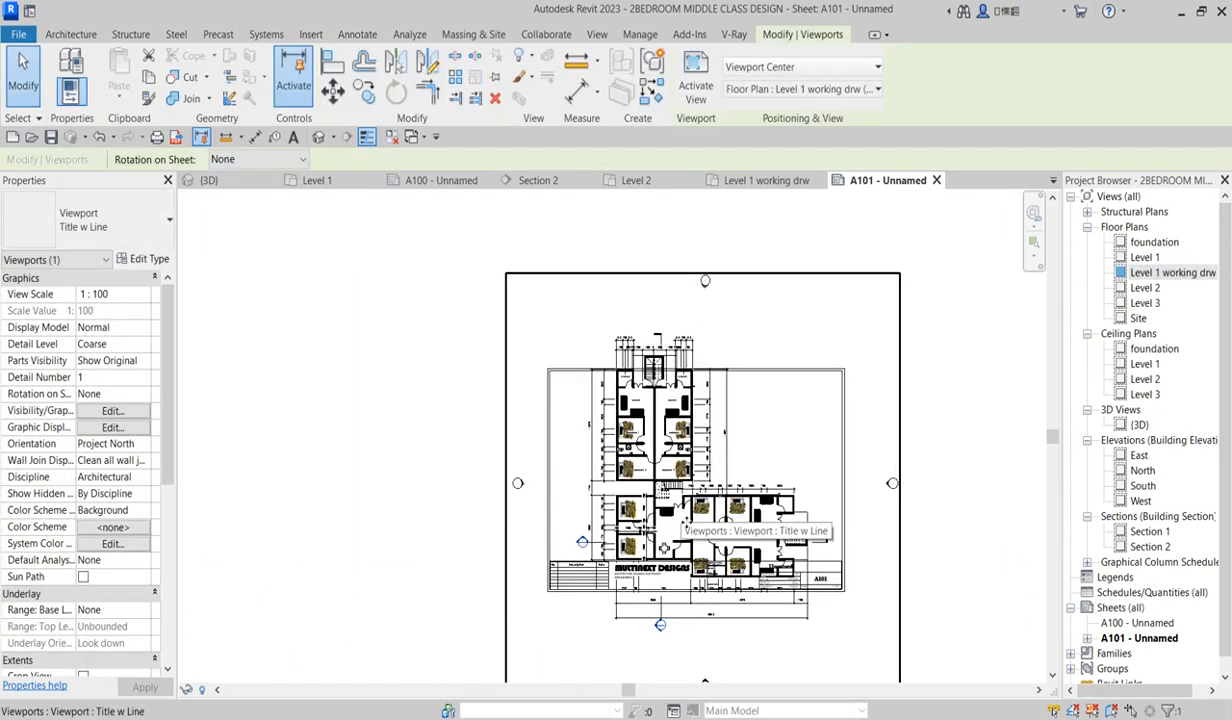
click(146, 296)
drag(143, 366, 143, 318)
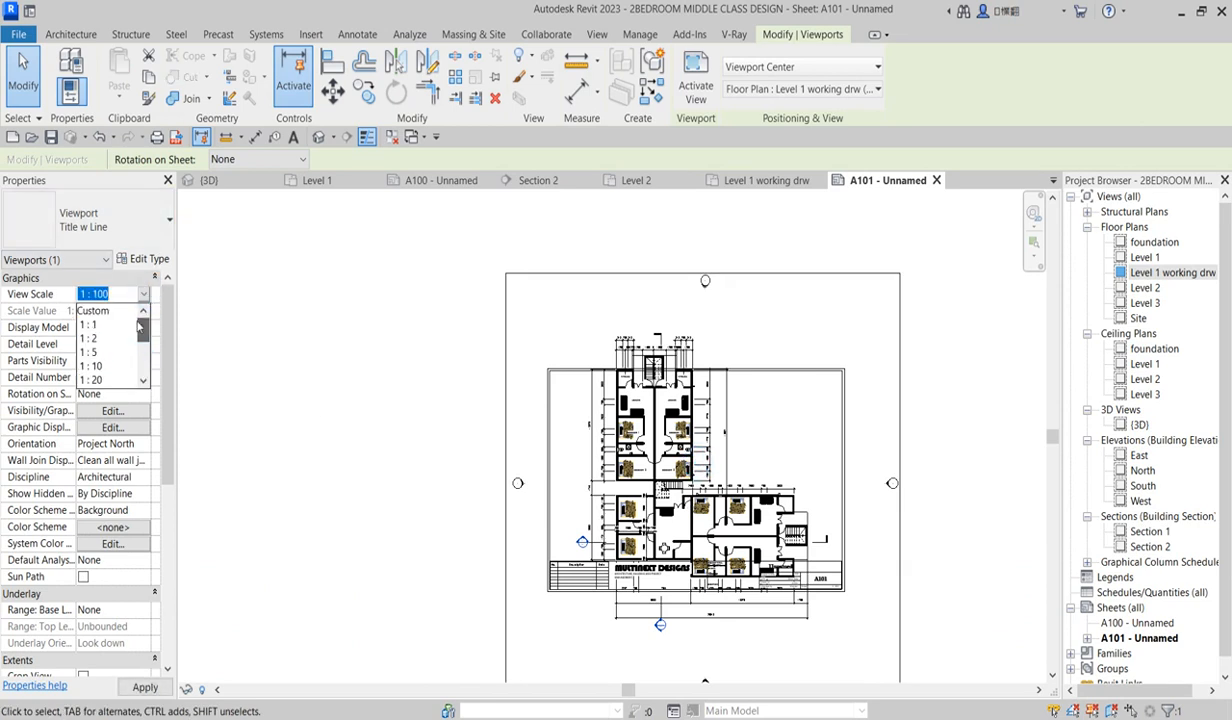
click(98, 311)
click(104, 313)
double_click(104, 313)
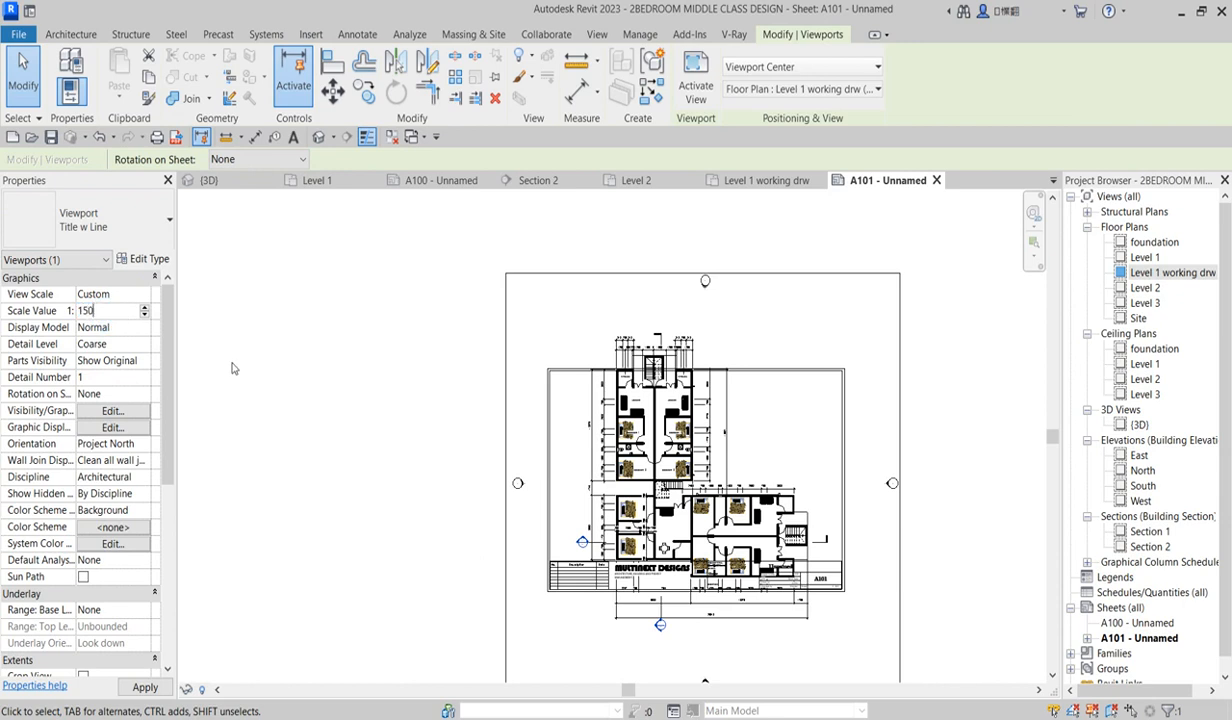
drag(642, 492, 709, 446)
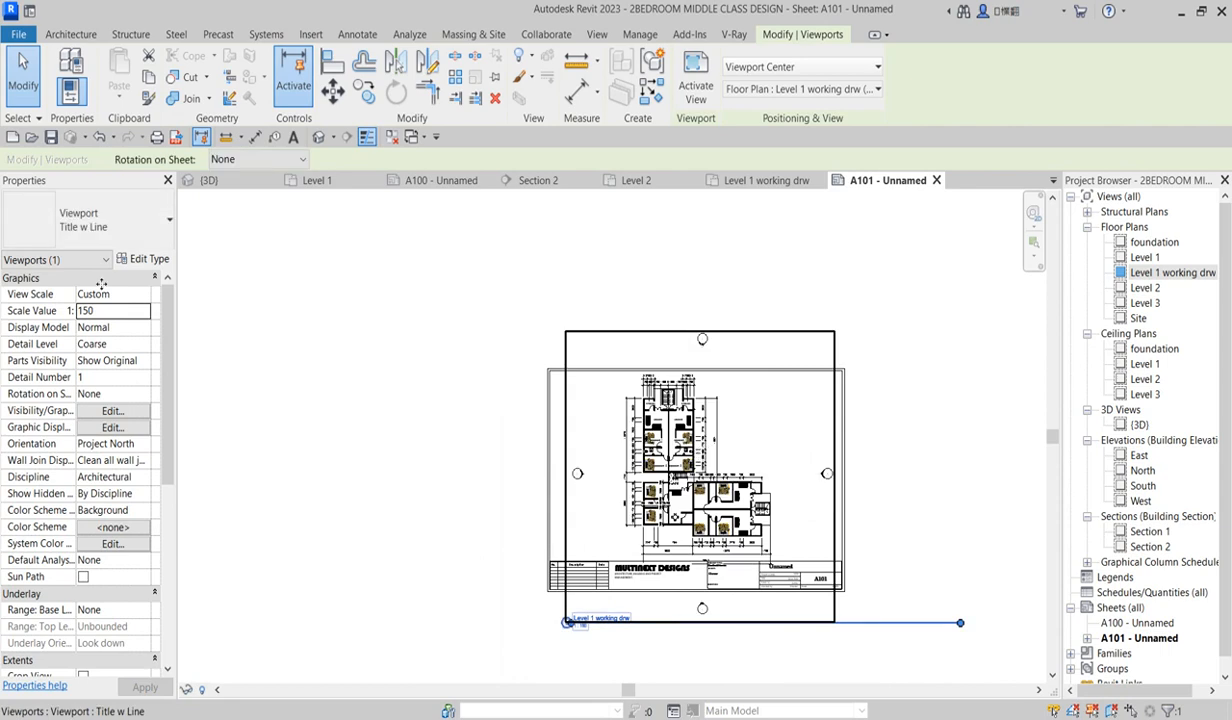
- Change the plan's viewport type to No Title and deselect it
click(88, 220)
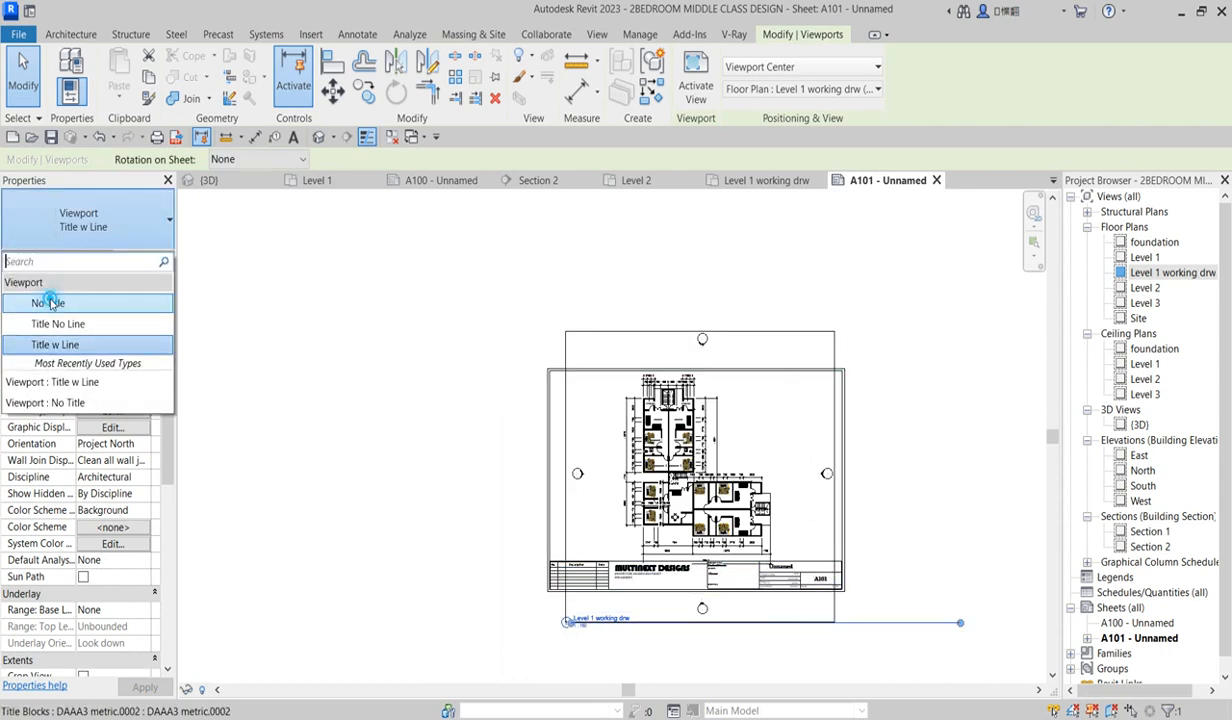
click(52, 304)
key(Escape)
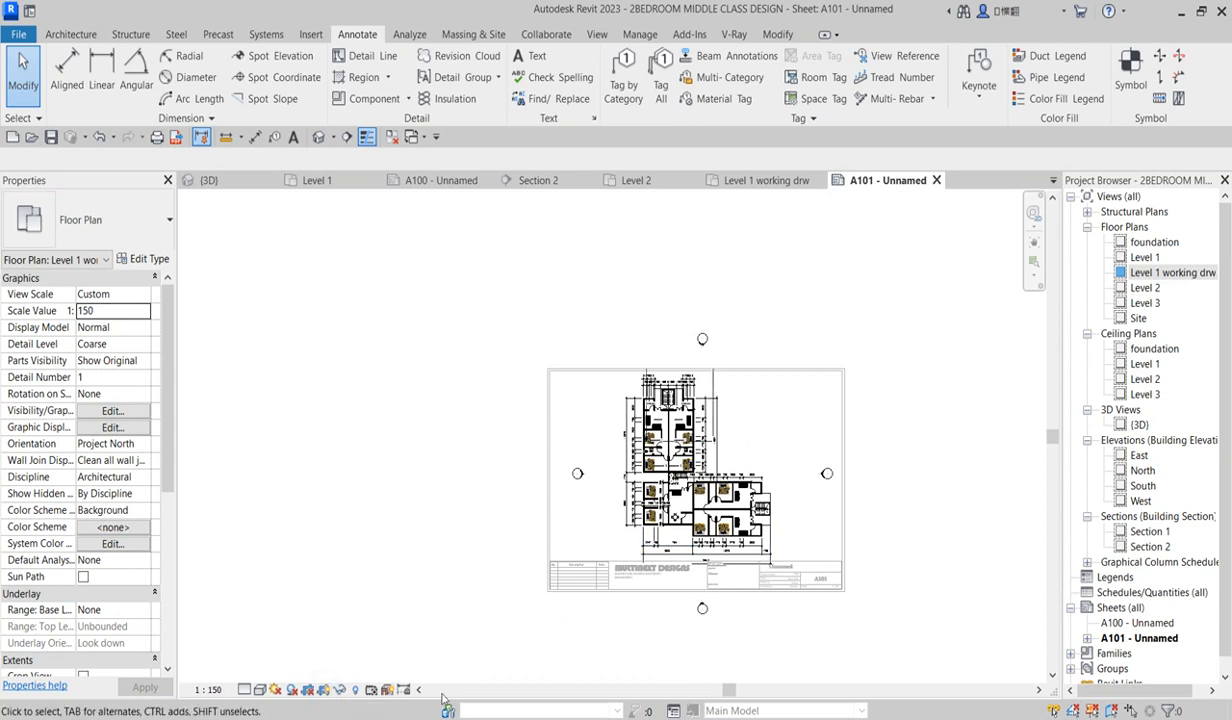
- With the plan viewport activated on the sheet, turn on view cropping and show the crop region
scroll(331, 586, down, 6)
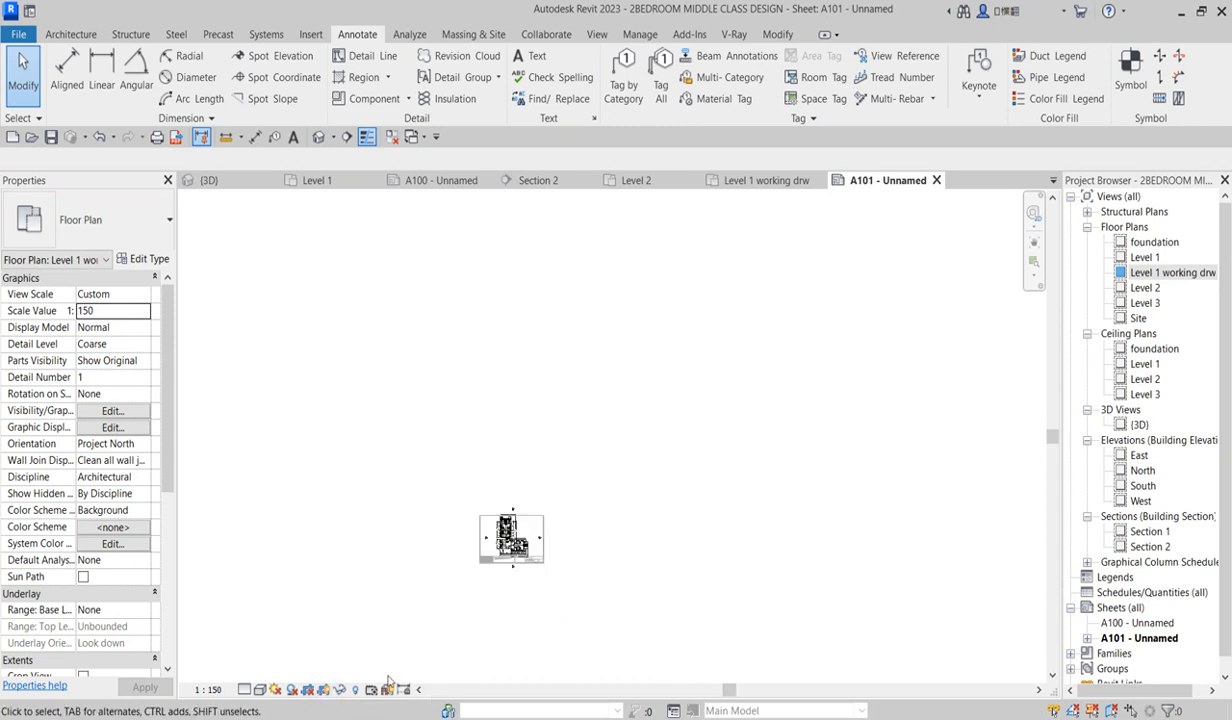
click(308, 690)
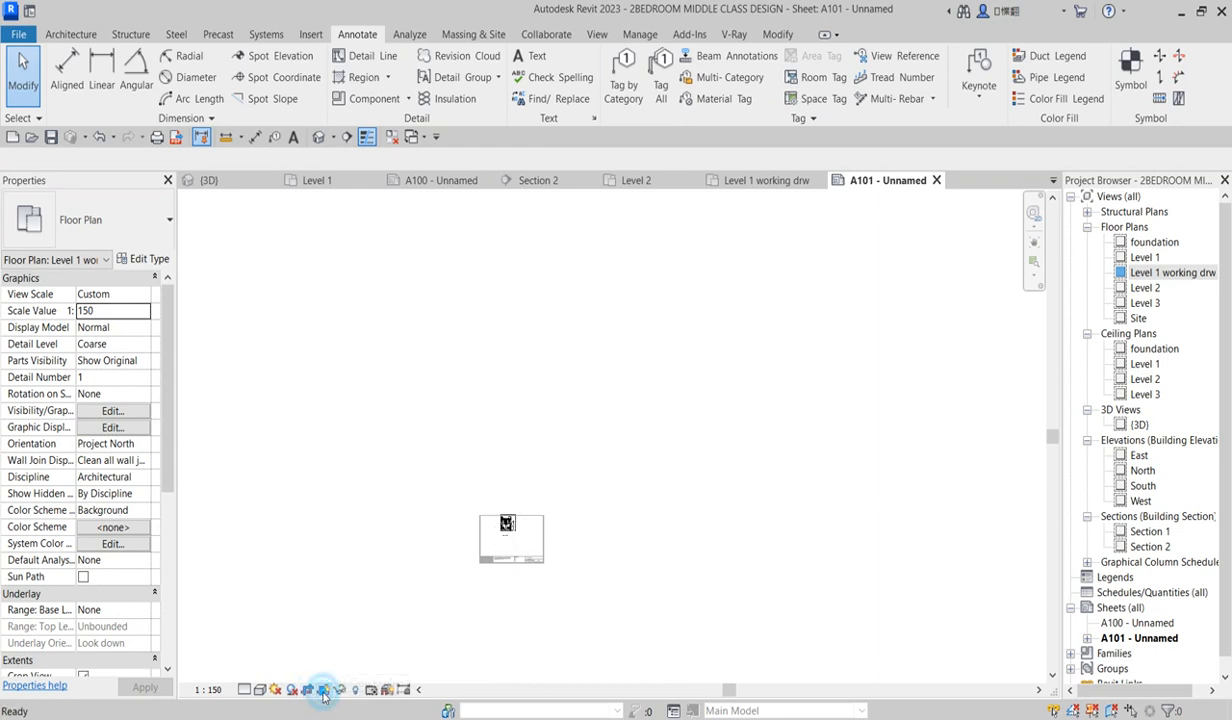
scroll(500, 530, up, 4)
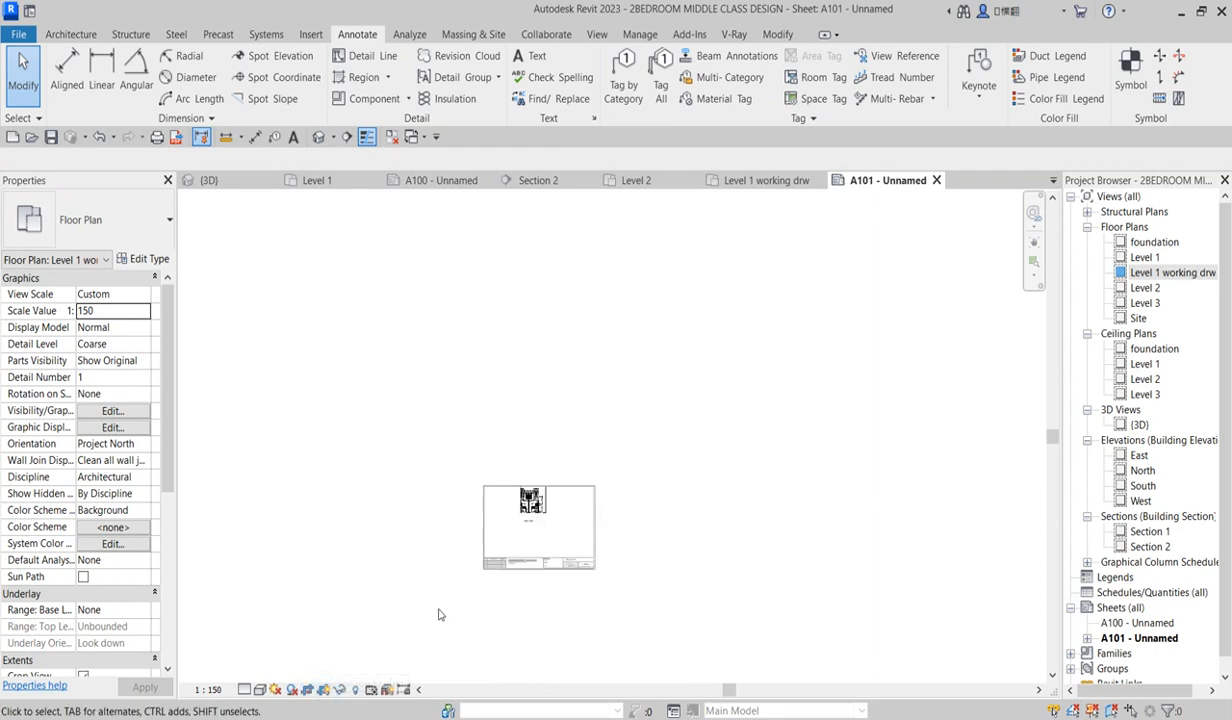
- Stretch the crop region's south, west and east edges until it encloses the whole floor plan and its outer dimension strings
click(547, 497)
scroll(570, 505, up, 6)
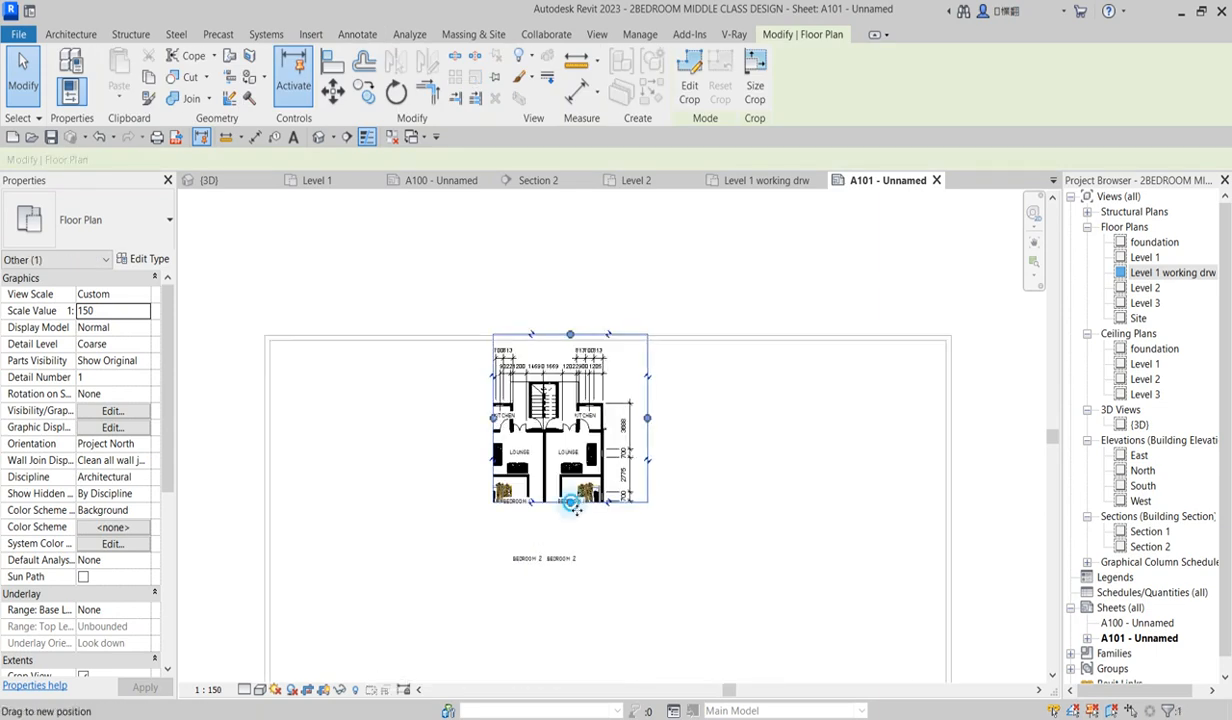
click(572, 663)
click(651, 483)
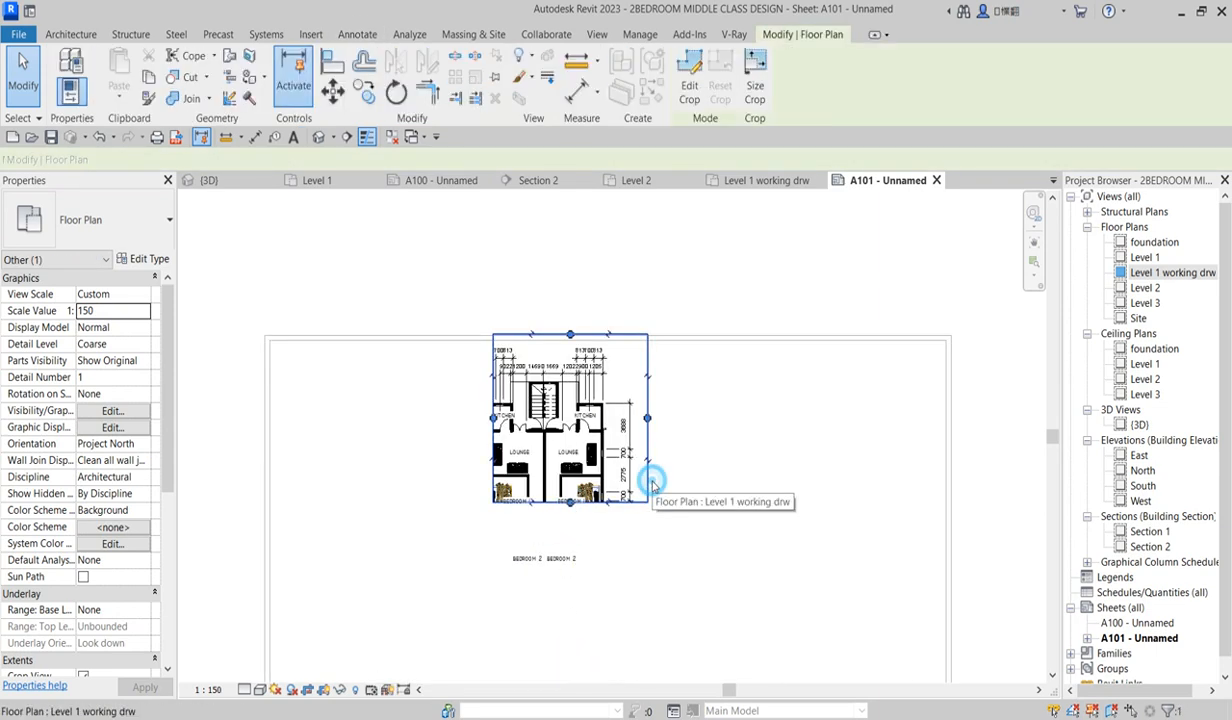
drag(580, 606, 578, 656)
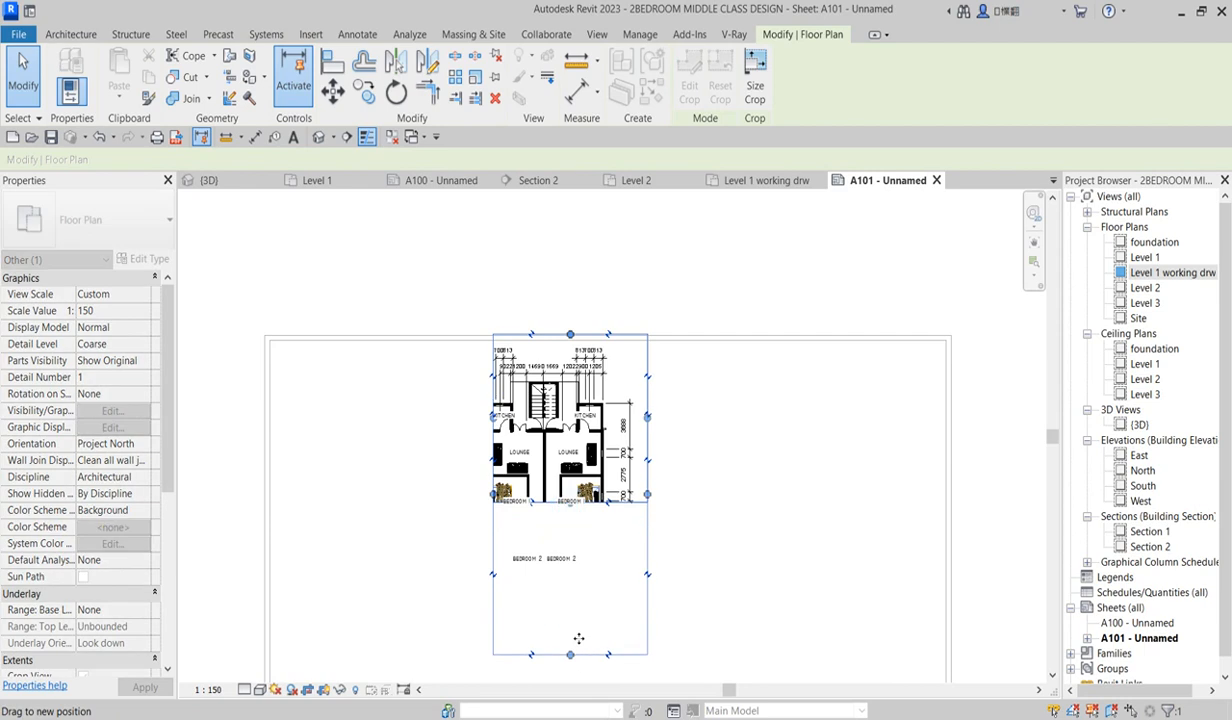
scroll(575, 484, down, 6)
scroll(572, 579, up, 4)
drag(575, 545, 574, 637)
drag(558, 593, 560, 590)
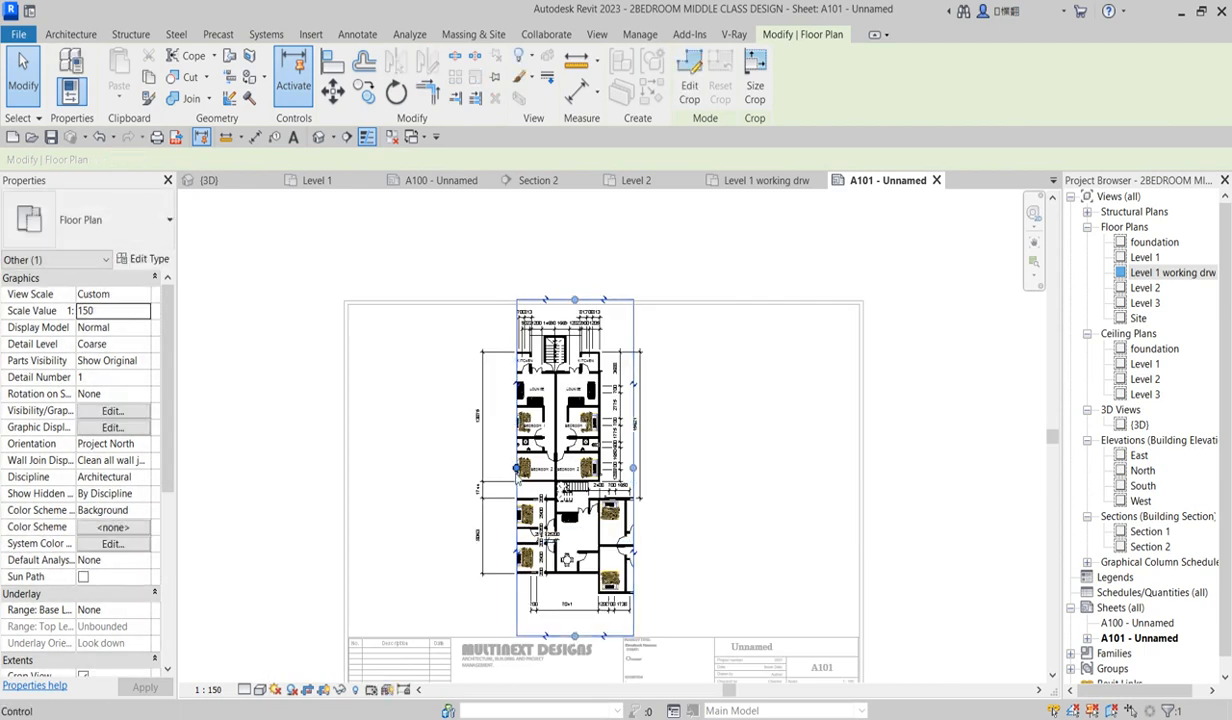
drag(517, 468, 382, 468)
drag(633, 469, 830, 480)
click(777, 481)
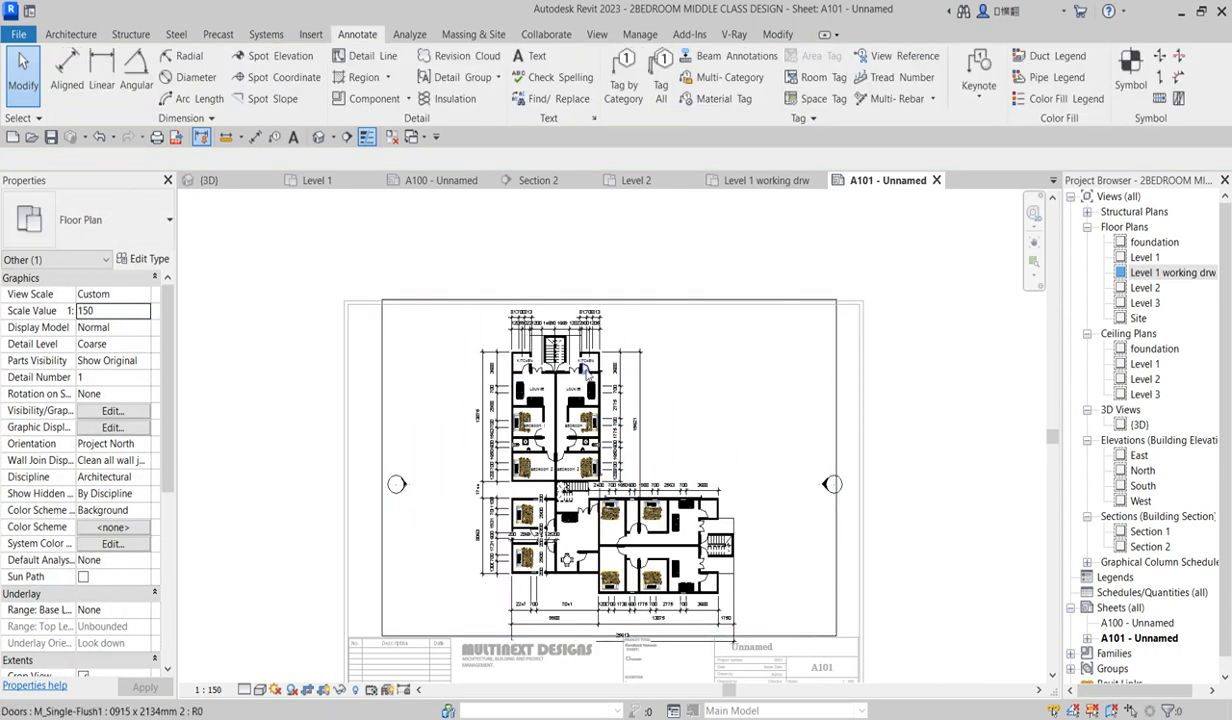
- Pull the crop region's west and east edges inward, closer to the plan
scroll(579, 386, up, 1)
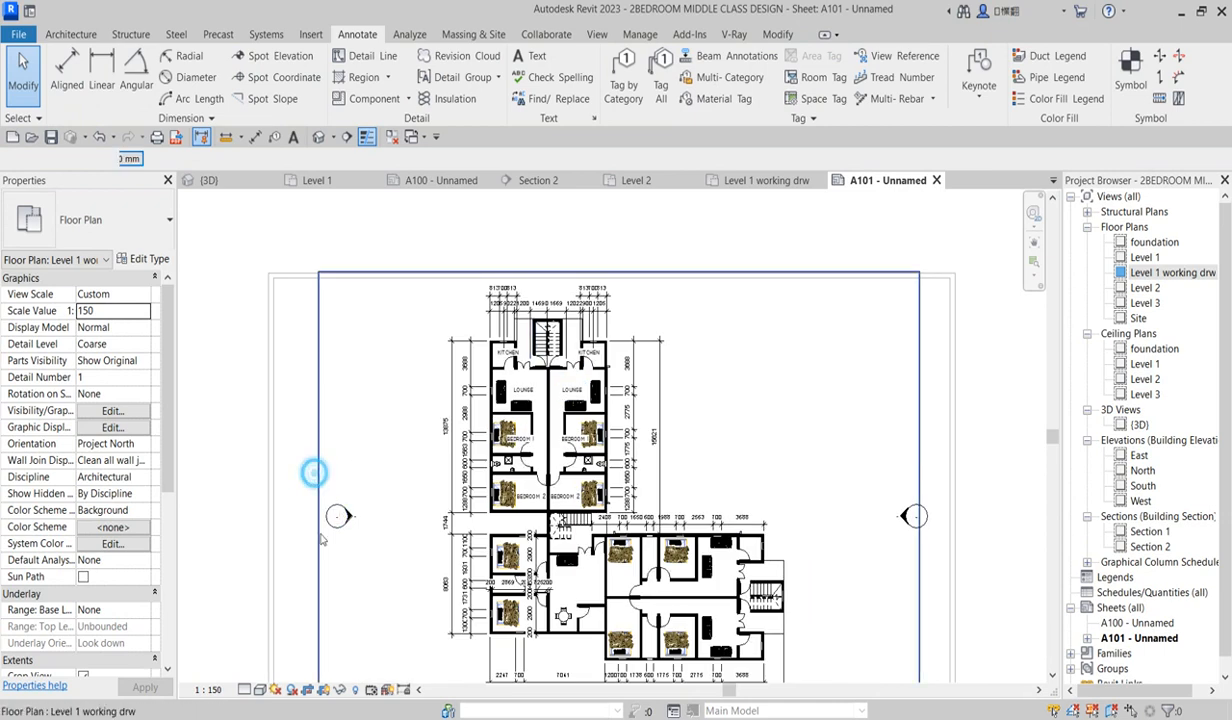
click(318, 468)
drag(318, 494, 391, 494)
drag(919, 494, 885, 494)
scroll(814, 426, down, 2)
scroll(750, 570, up, 4)
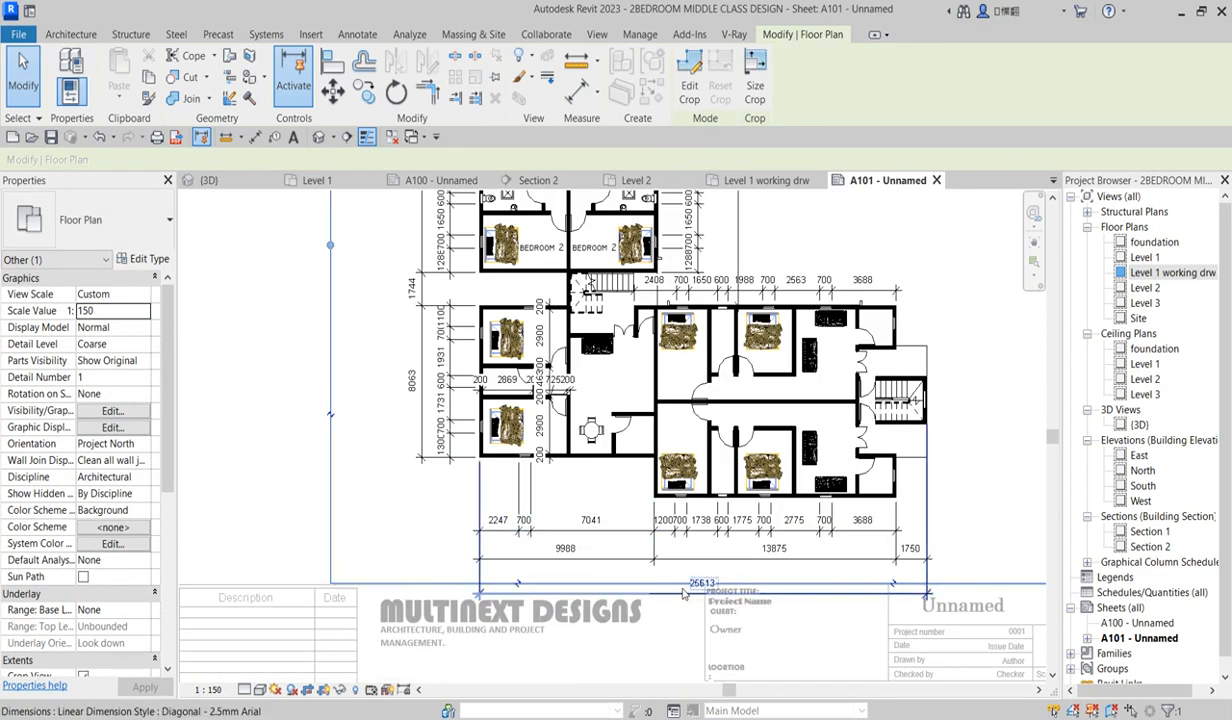
- Adjust the crop region's south edge above the title block and lower its north edge to just inside the sheet border
drag(705, 583, 707, 581)
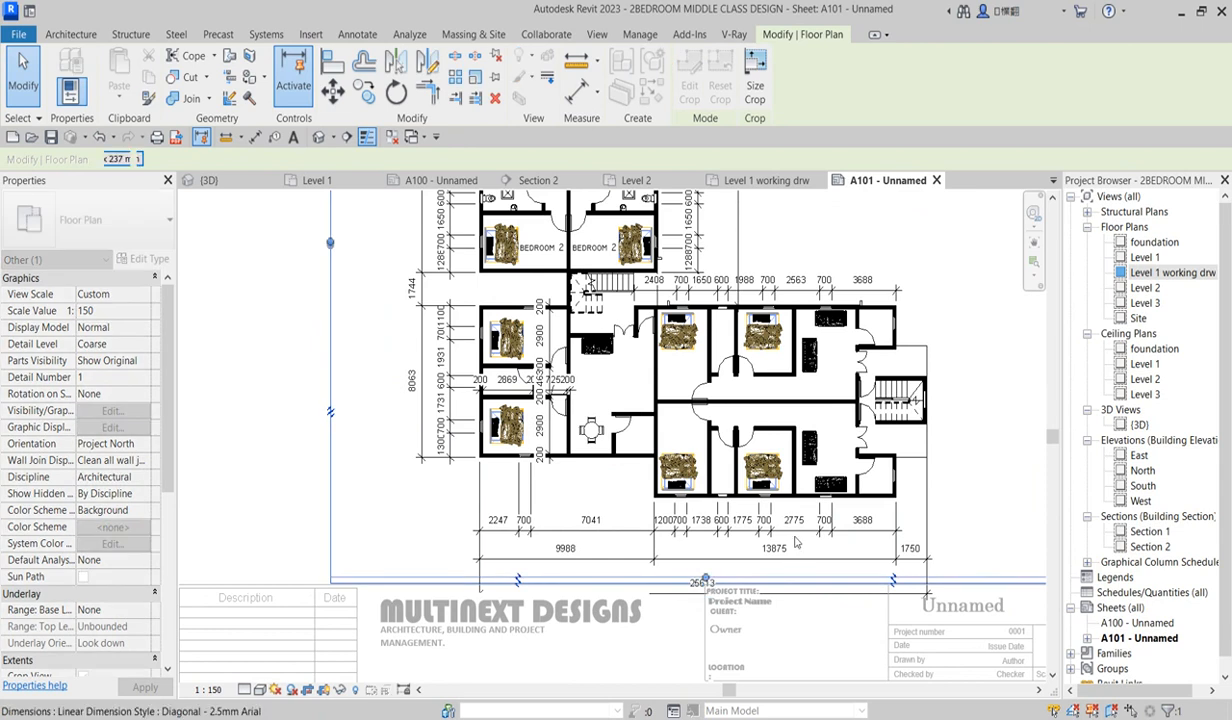
scroll(829, 537, down, 2)
scroll(828, 511, down, 4)
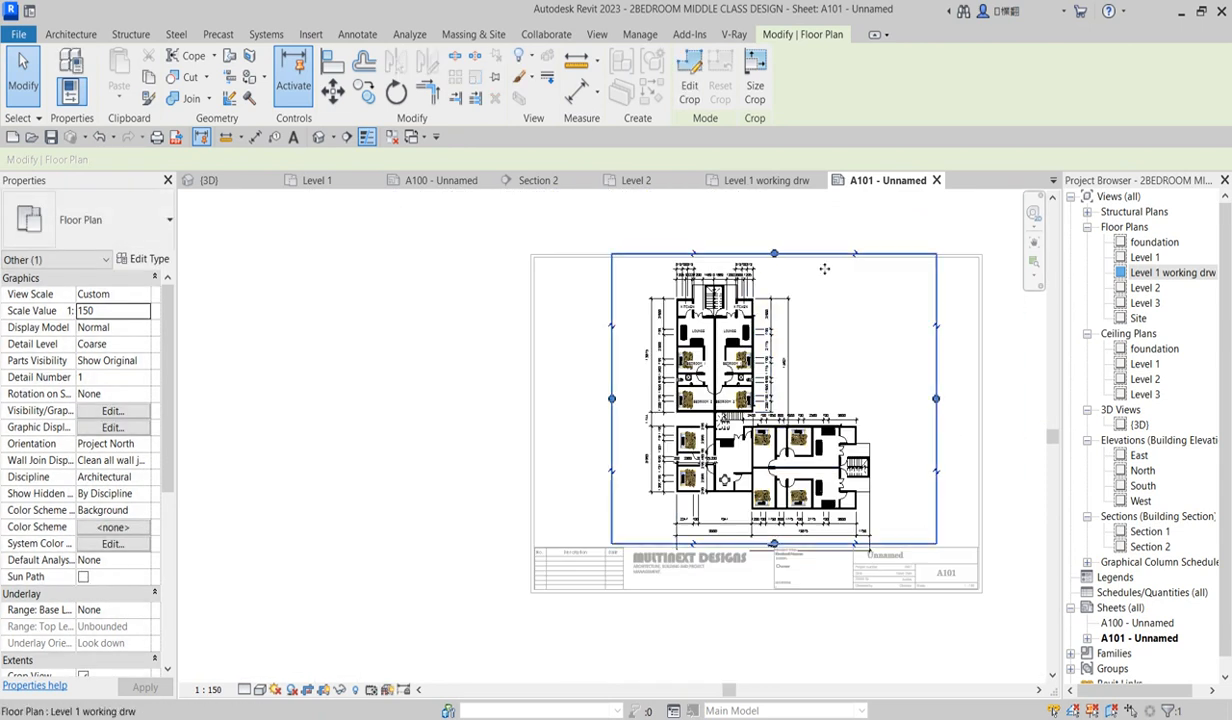
drag(775, 253, 777, 265)
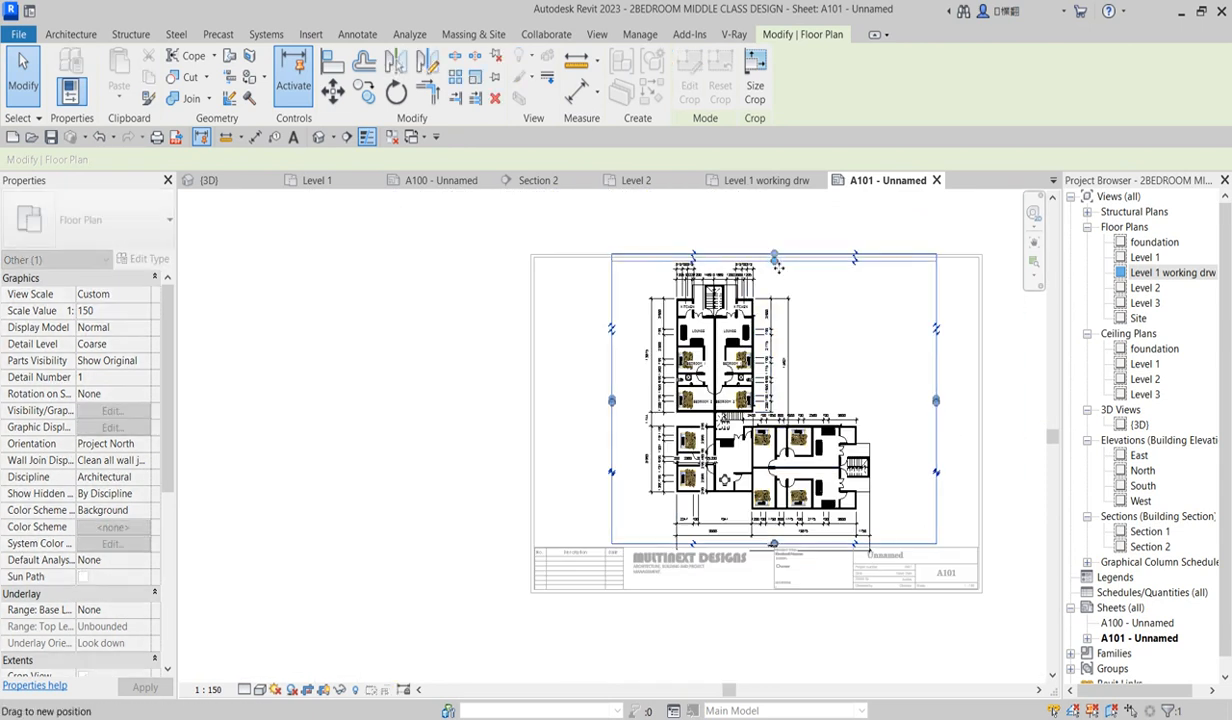
click(497, 295)
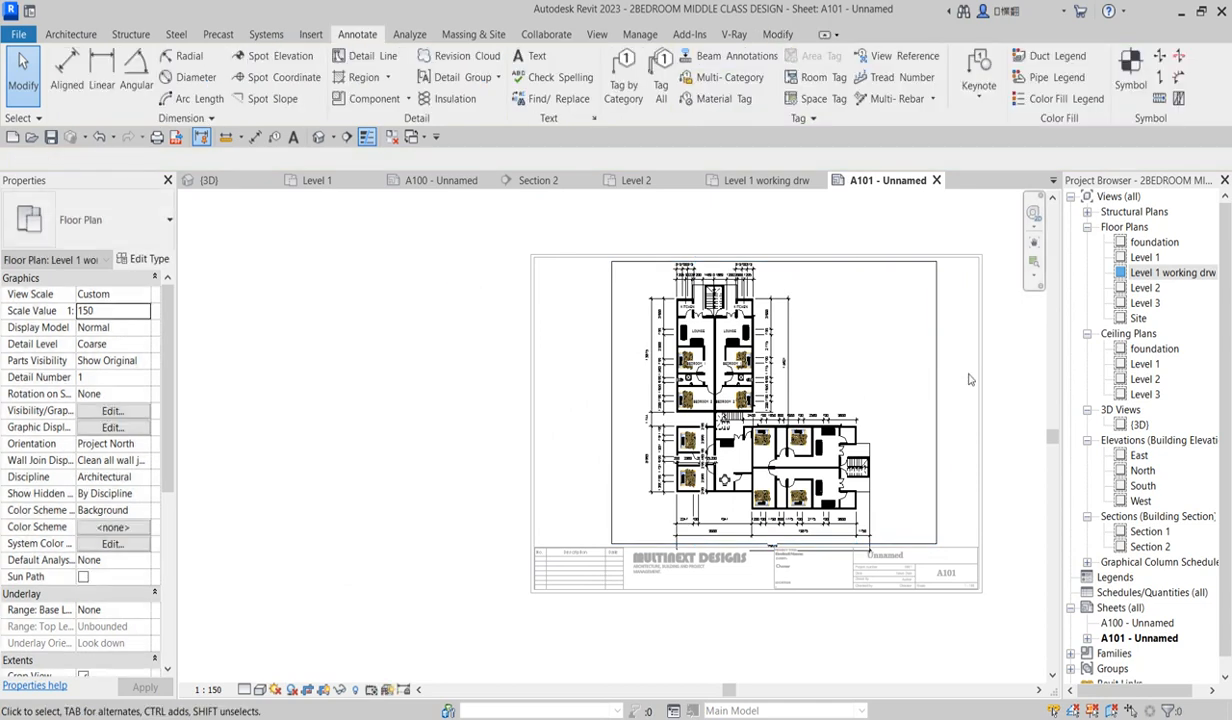
- Hide the crop region and deactivate the plan view to return to sheet A101
double_click(326, 434)
scroll(943, 393, down, 1)
scroll(921, 404, up, 2)
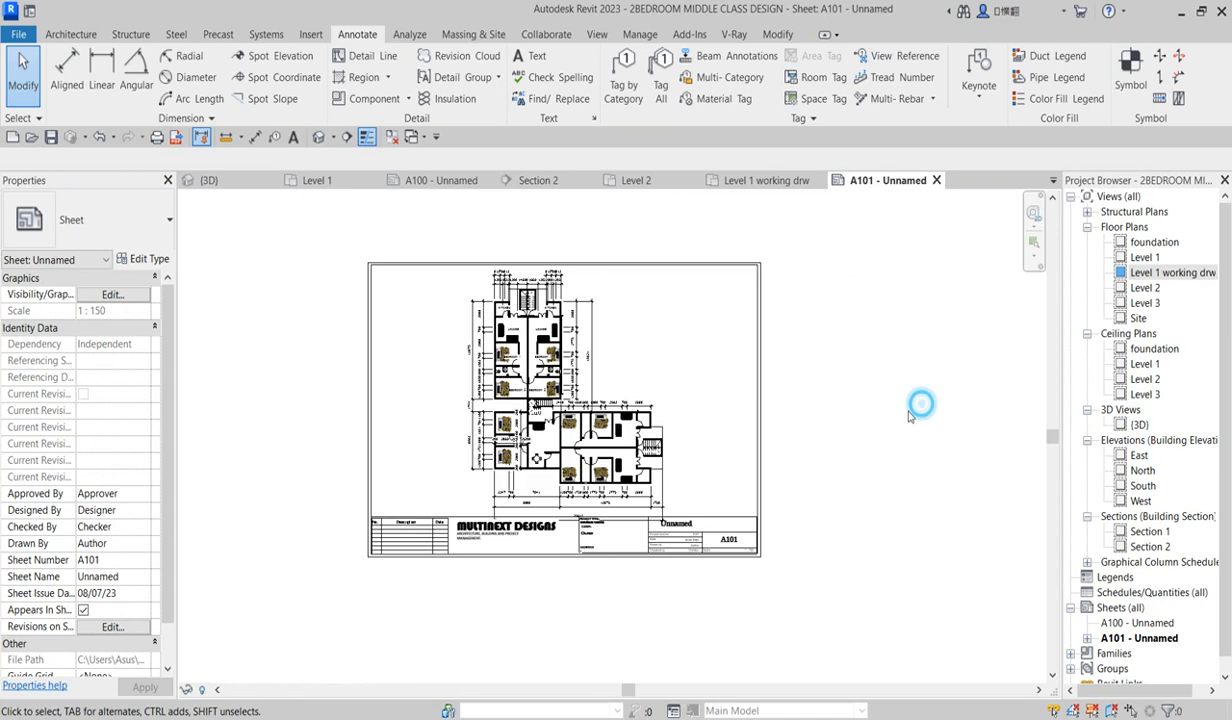
- Rename sheet A101 to "floor plan" in its title block
scroll(700, 517, up, 2)
scroll(700, 517, up, 2)
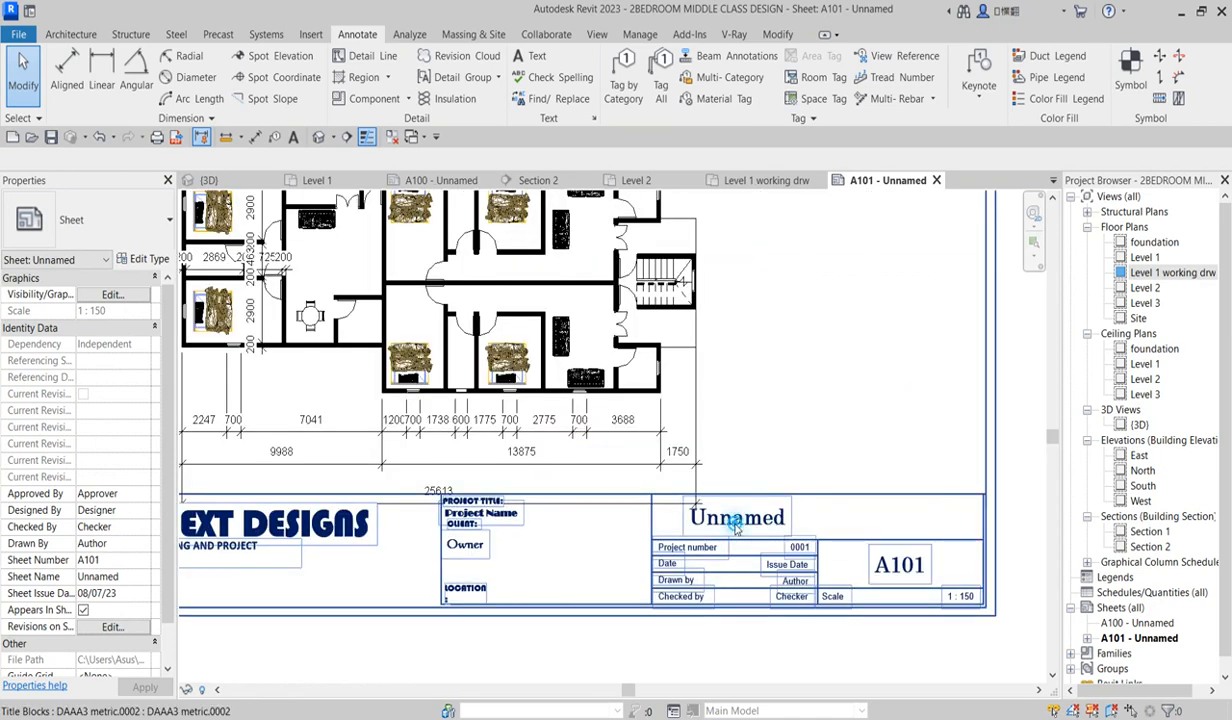
click(735, 520)
click(735, 520)
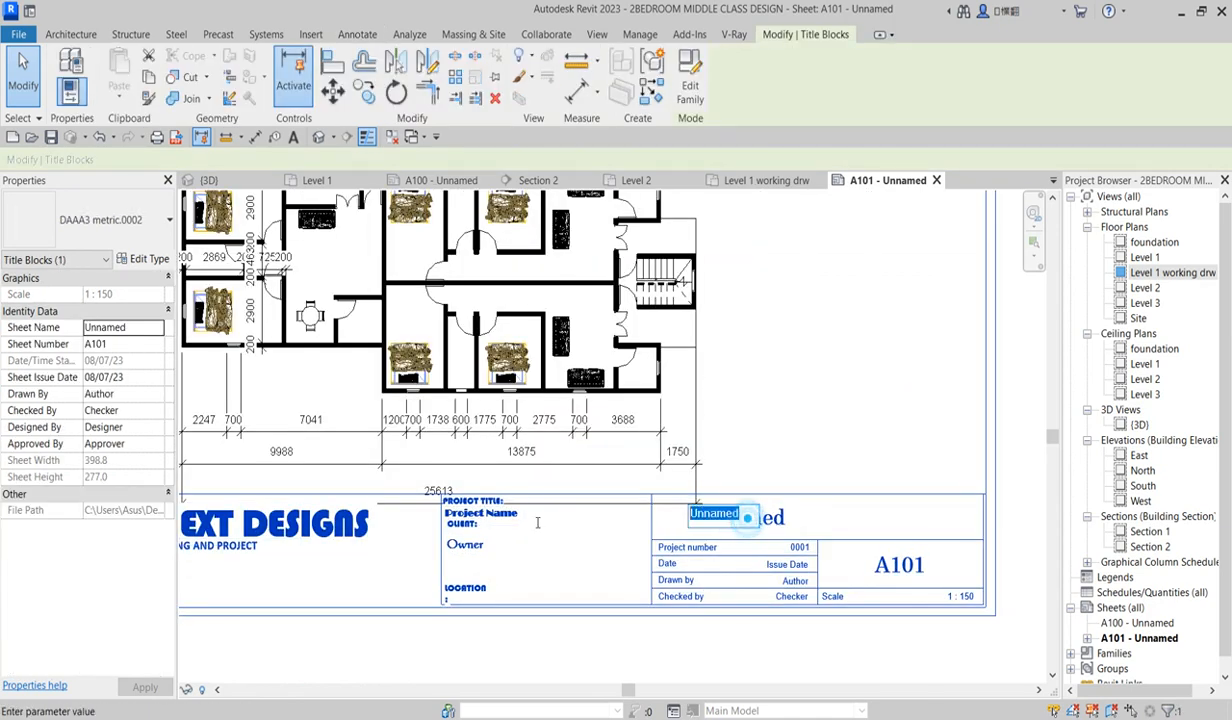
text(floor plan)
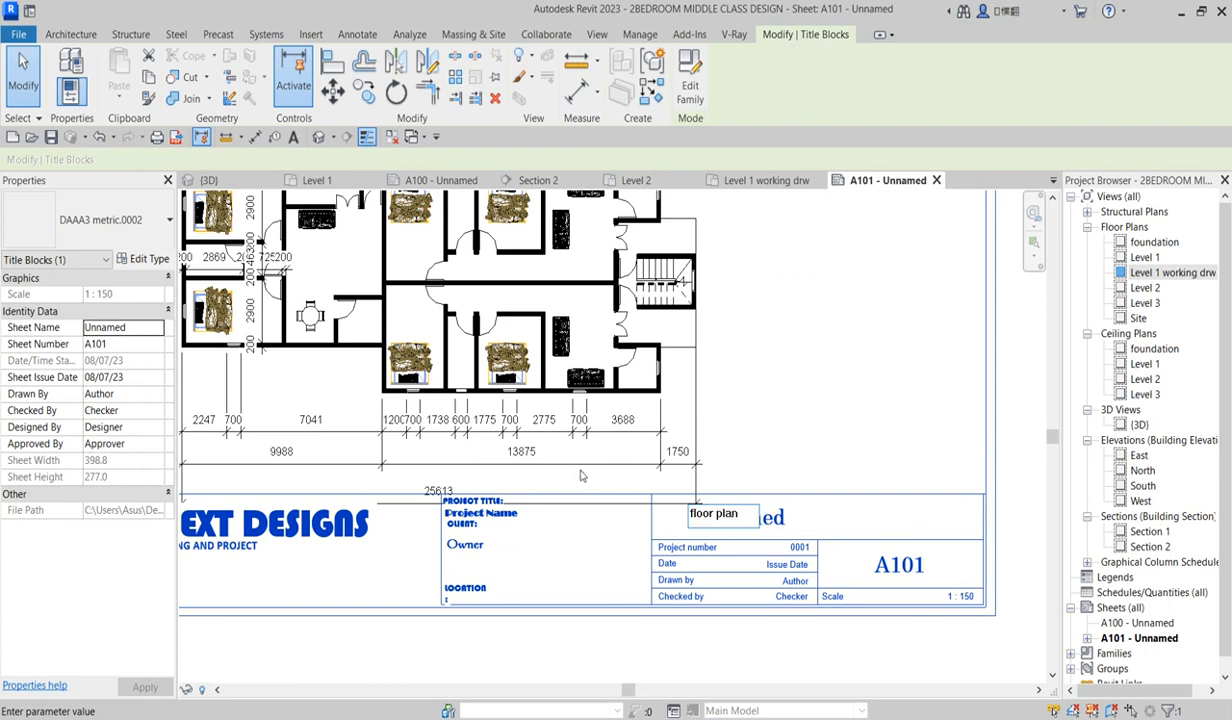
click(863, 333)
scroll(930, 495, down, 3)
scroll(902, 546, down, 3)
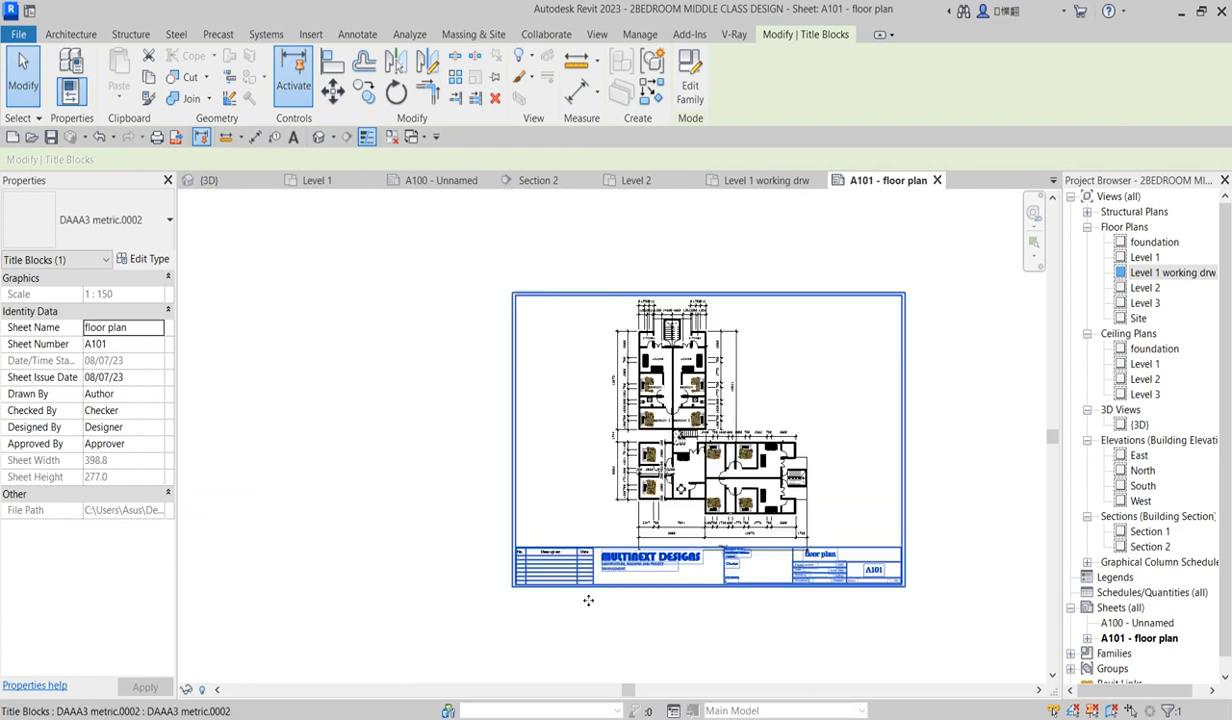
click(922, 306)
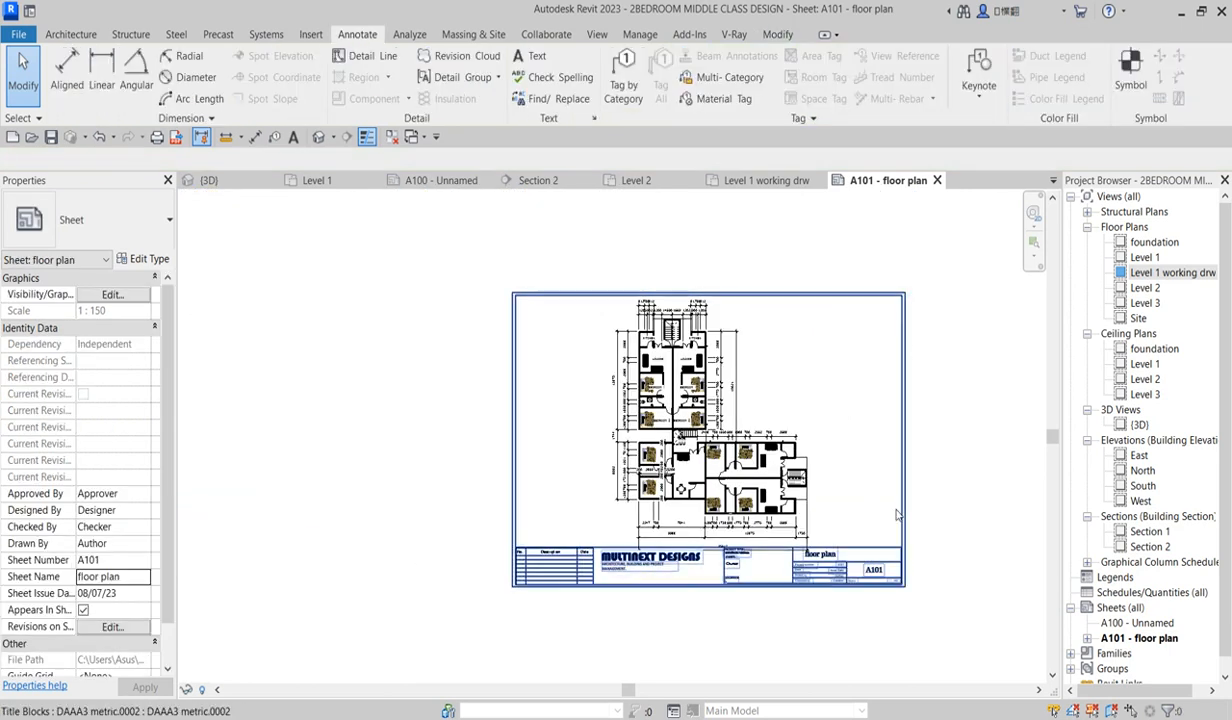
- Examine the floor plan sheet, checking the placed plan, its dimension strings and the title block
scroll(924, 588, up, 3)
scroll(582, 640, down, 1)
scroll(582, 640, down, 1)
scroll(428, 365, down, 1)
scroll(421, 343, up, 2)
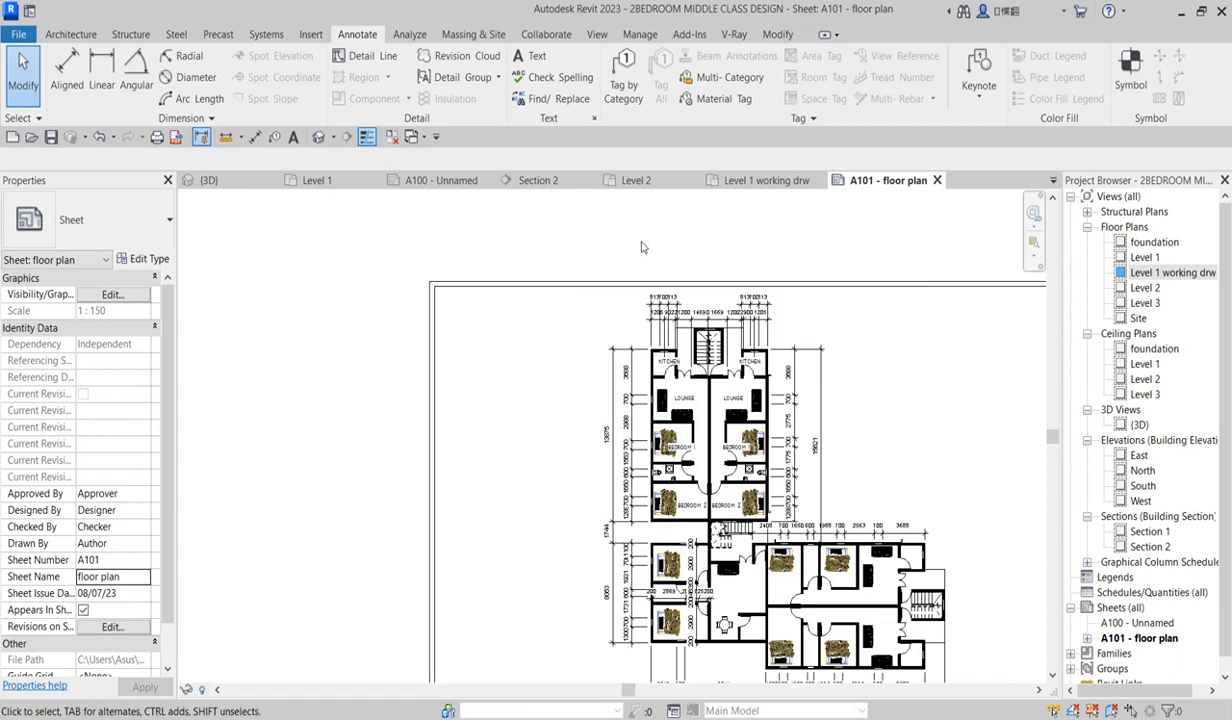
scroll(405, 470, down, 3)
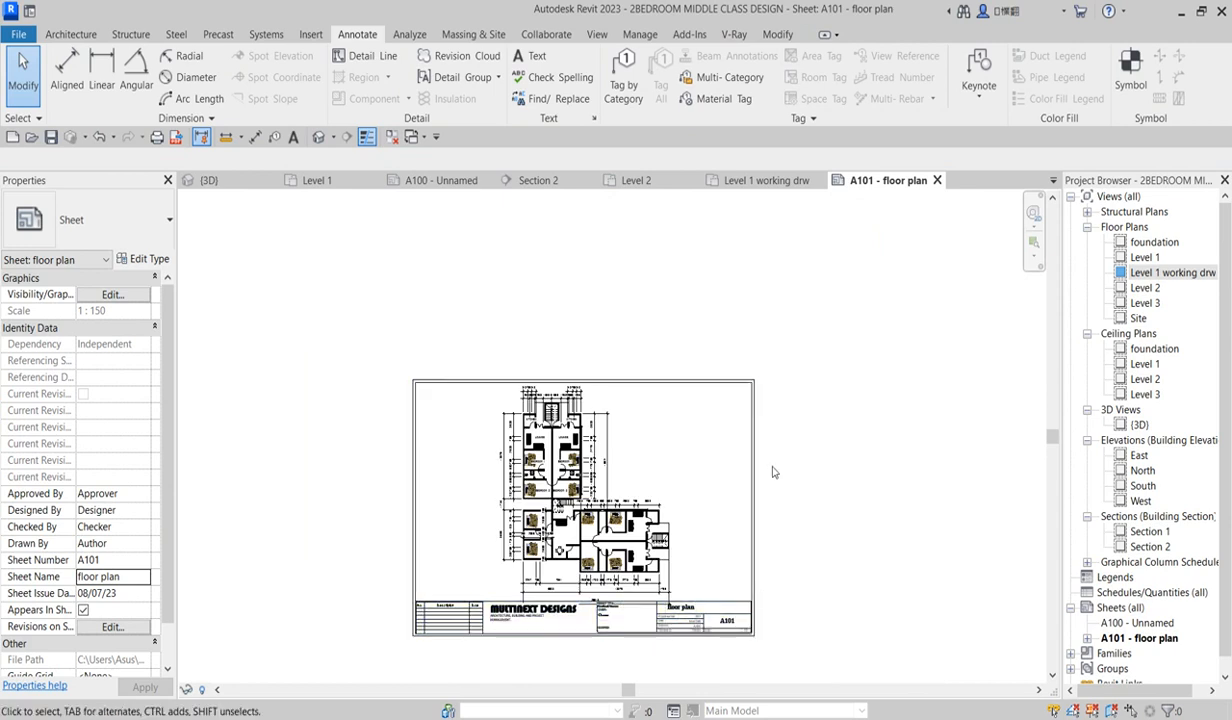
scroll(478, 652, up, 2)
scroll(538, 604, up, 2)
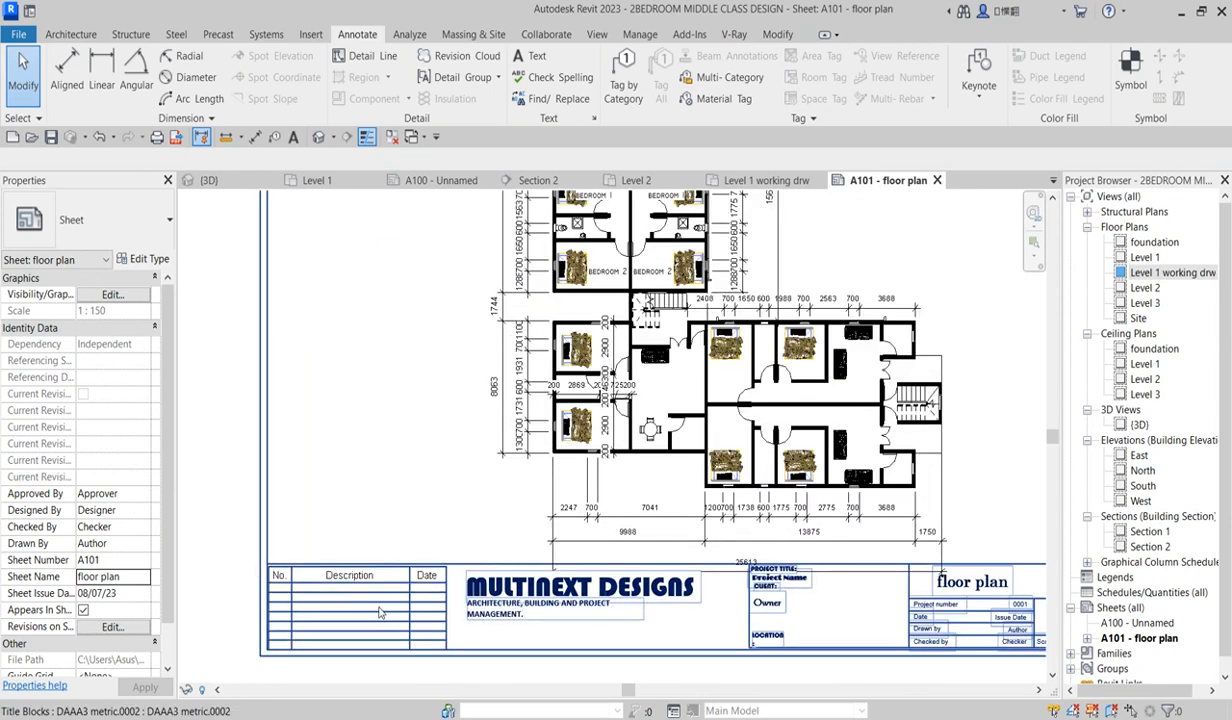
scroll(713, 597, down, 4)
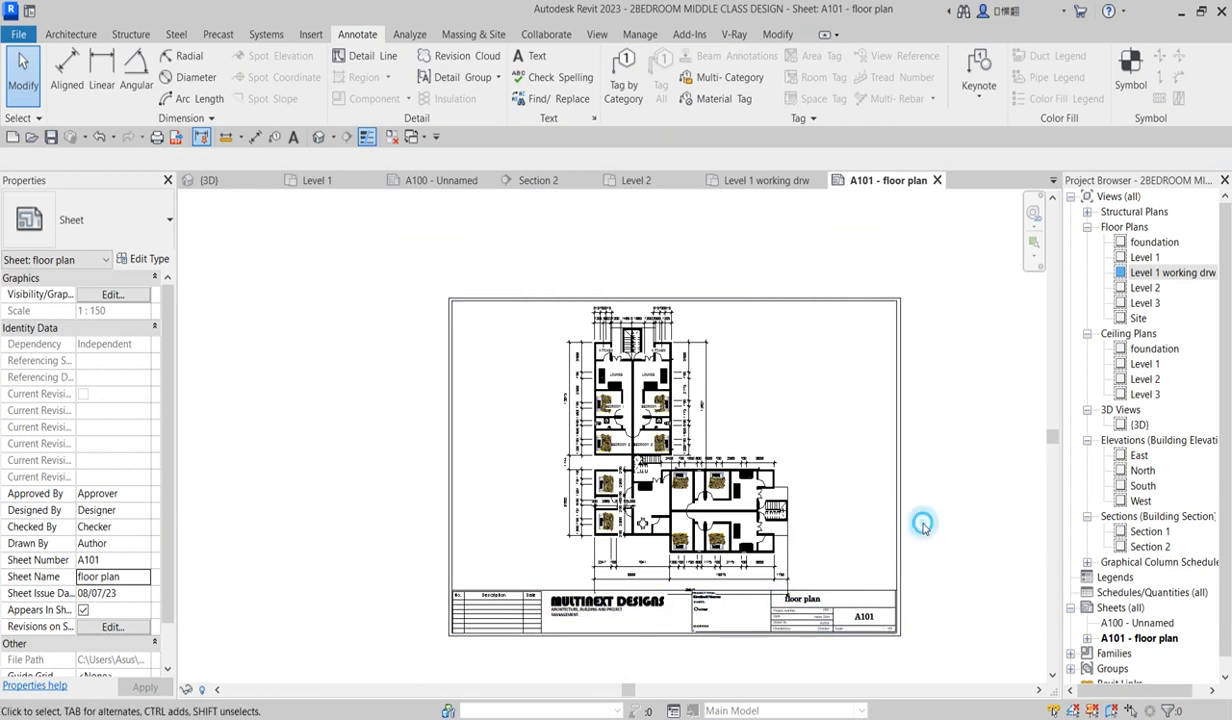
scroll(910, 621, up, 2)
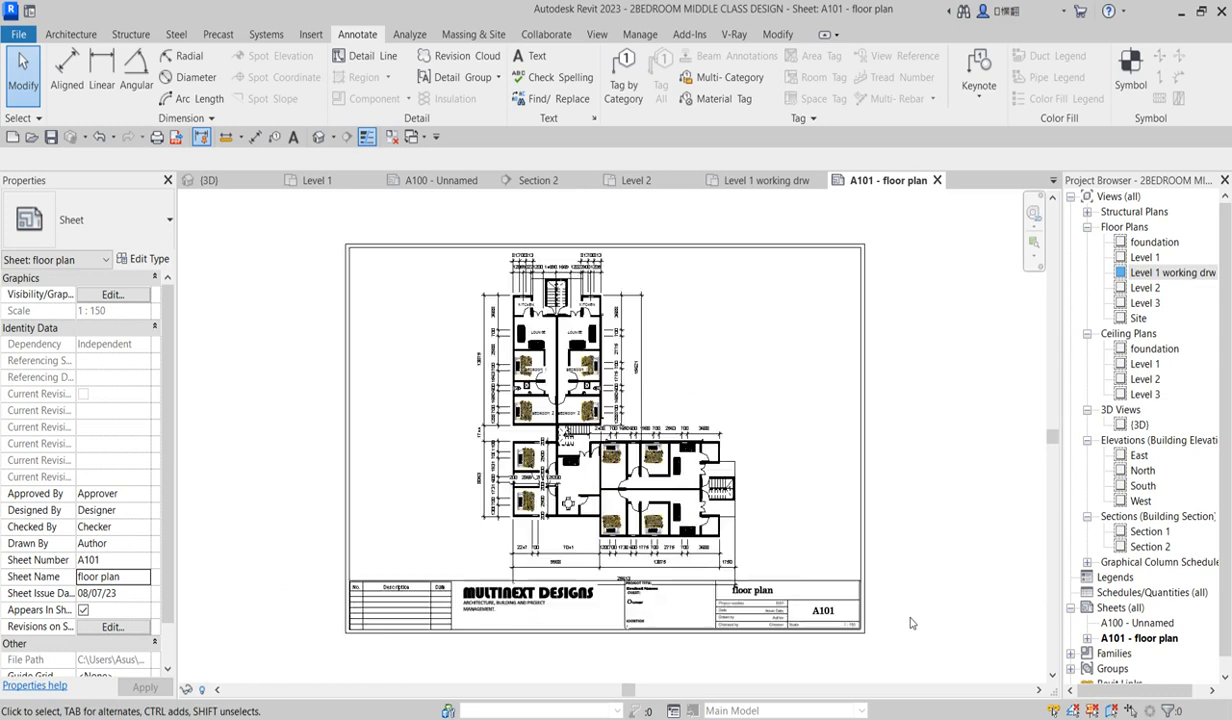
scroll(780, 625, down, 2)
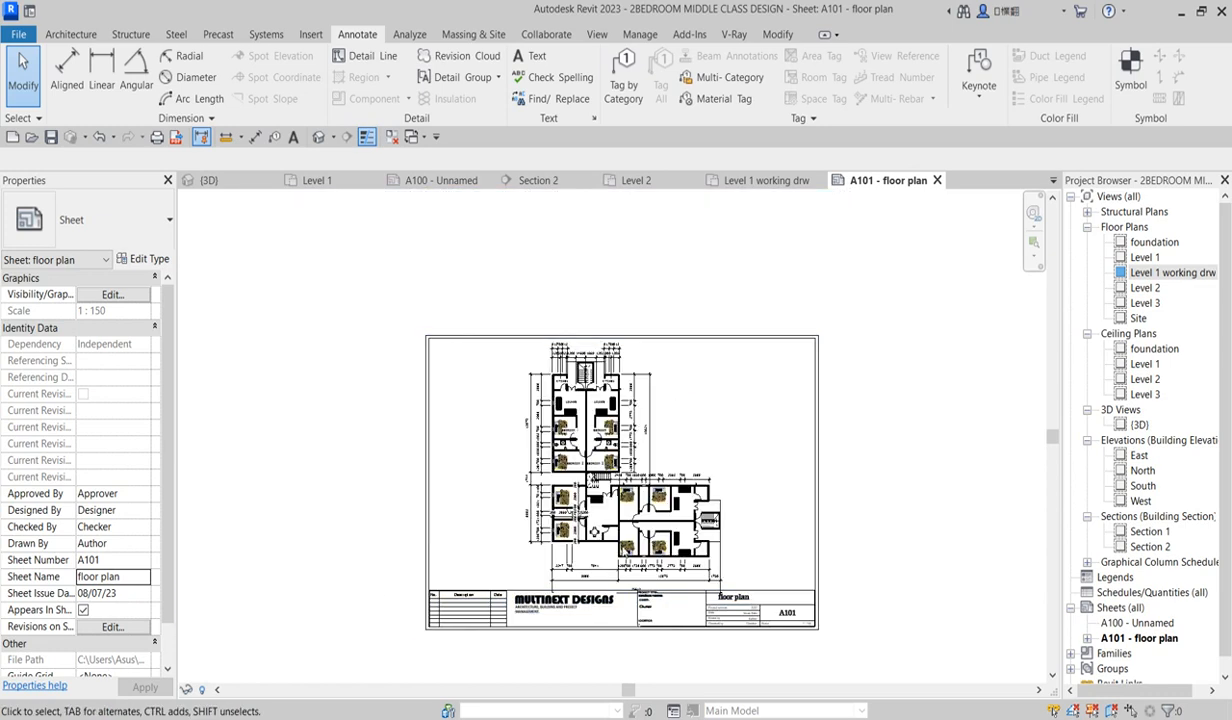
click(447, 426)
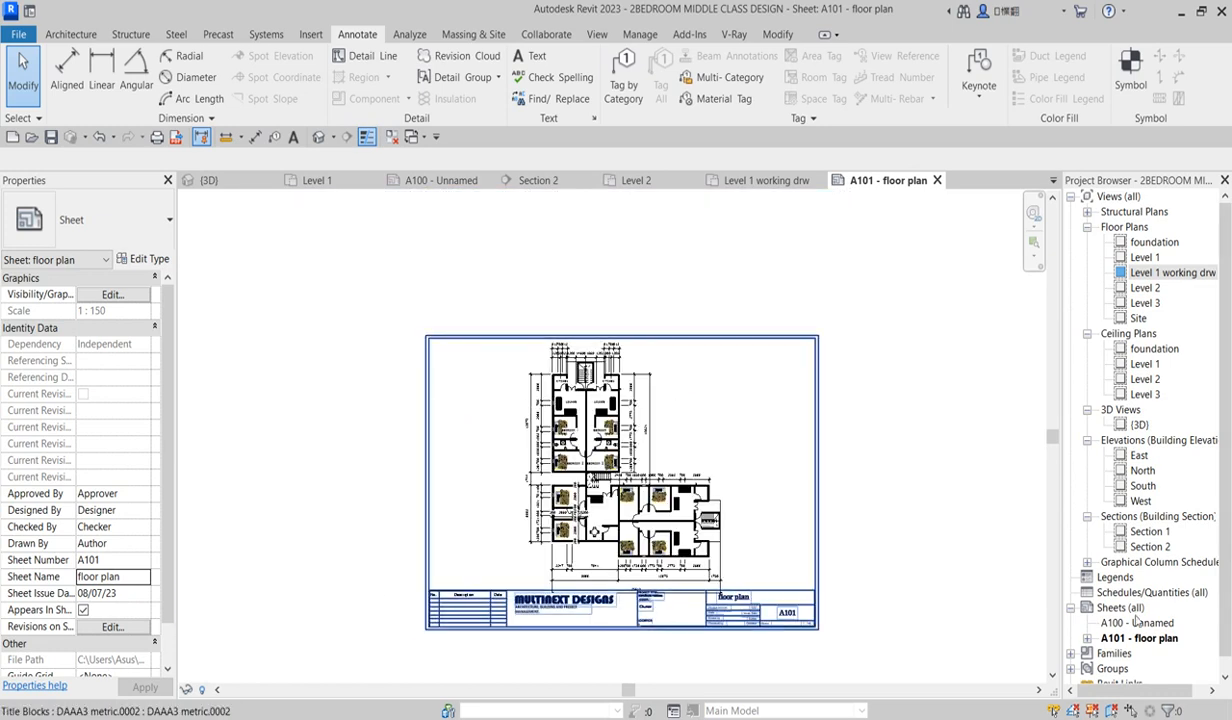
- Open the East elevation and pull both side edges of its crop region in close to the building
double_click(1138, 457)
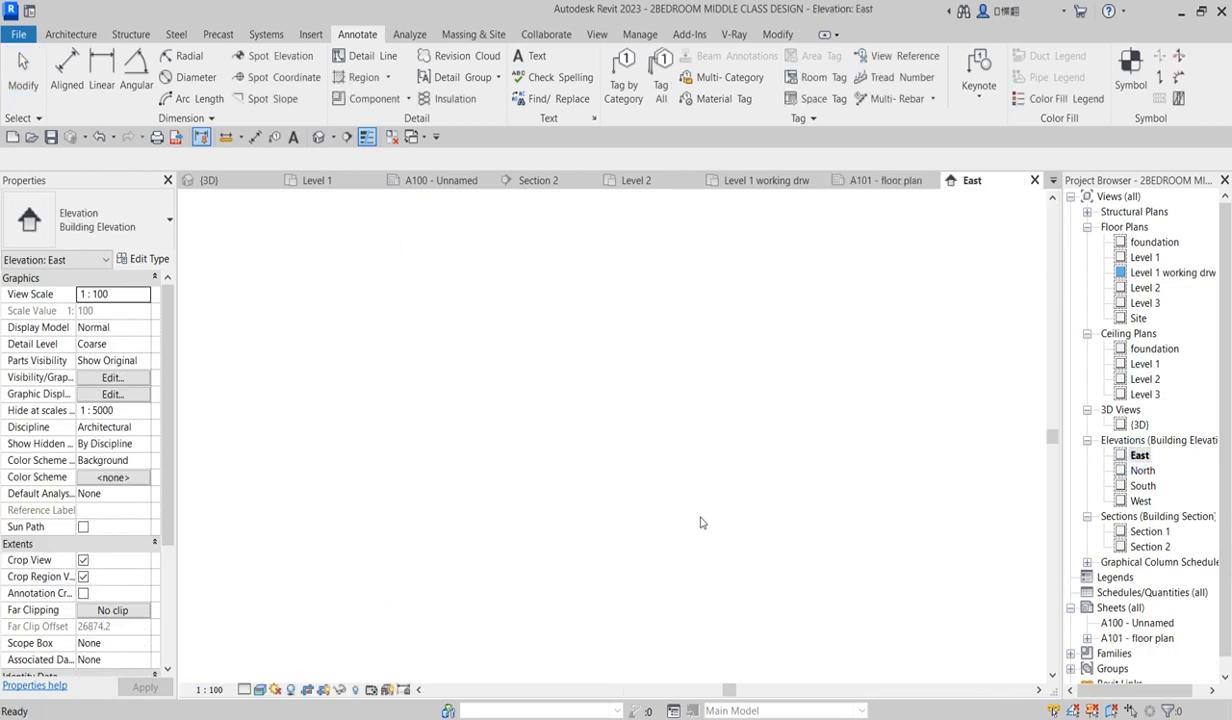
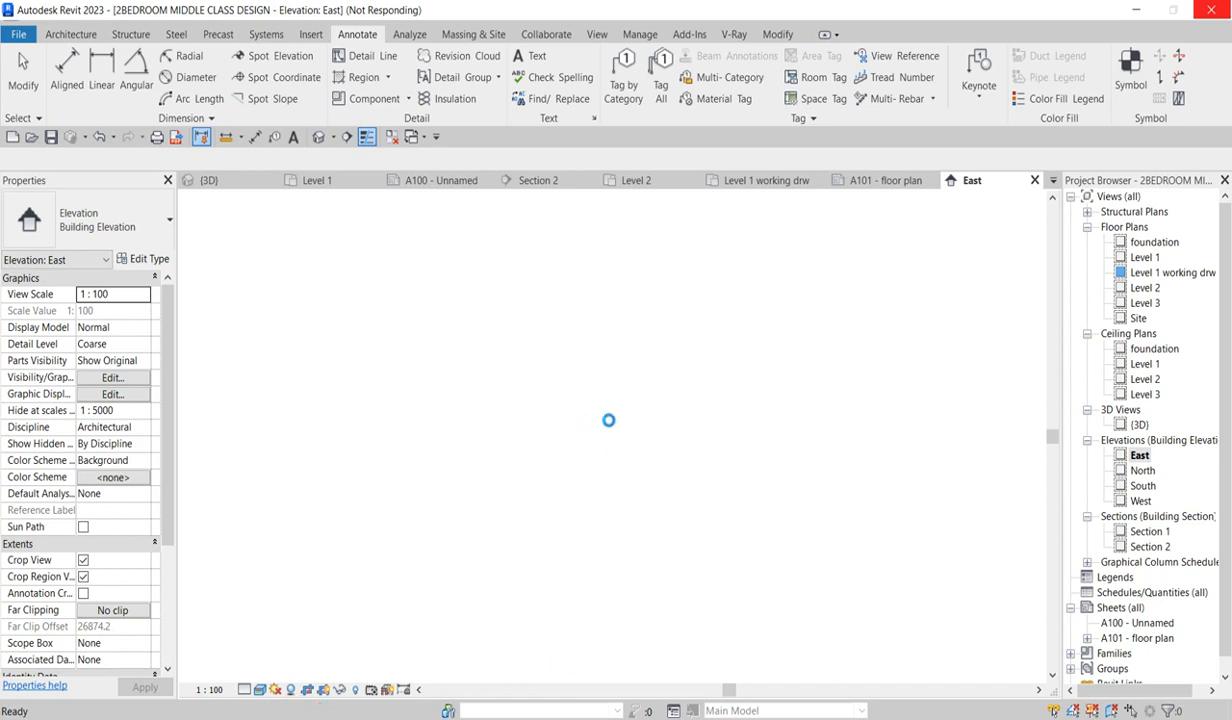
click(972, 351)
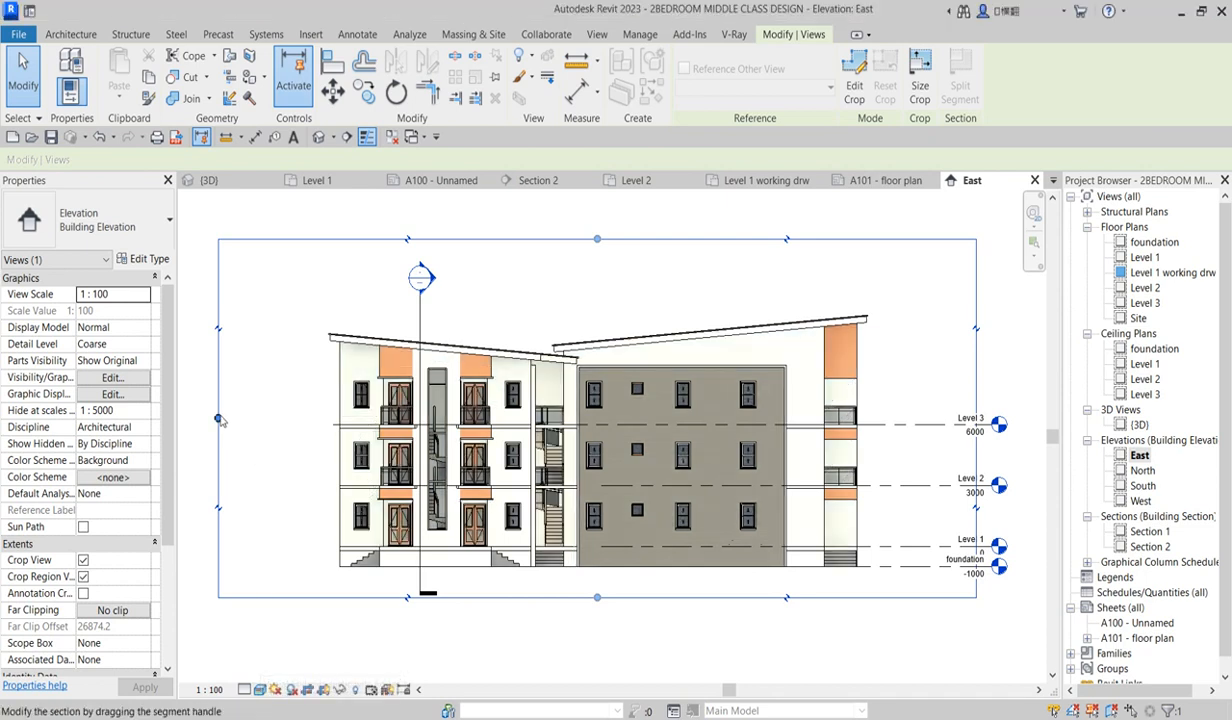
drag(321, 421, 314, 419)
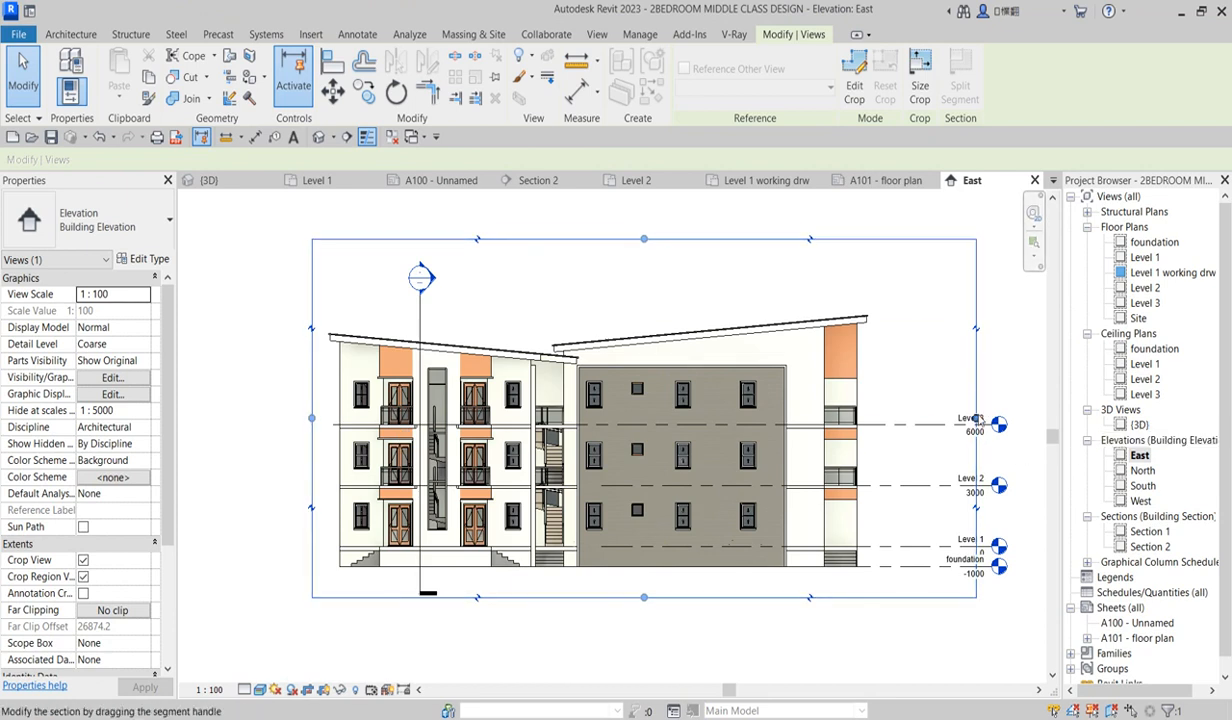
click(908, 414)
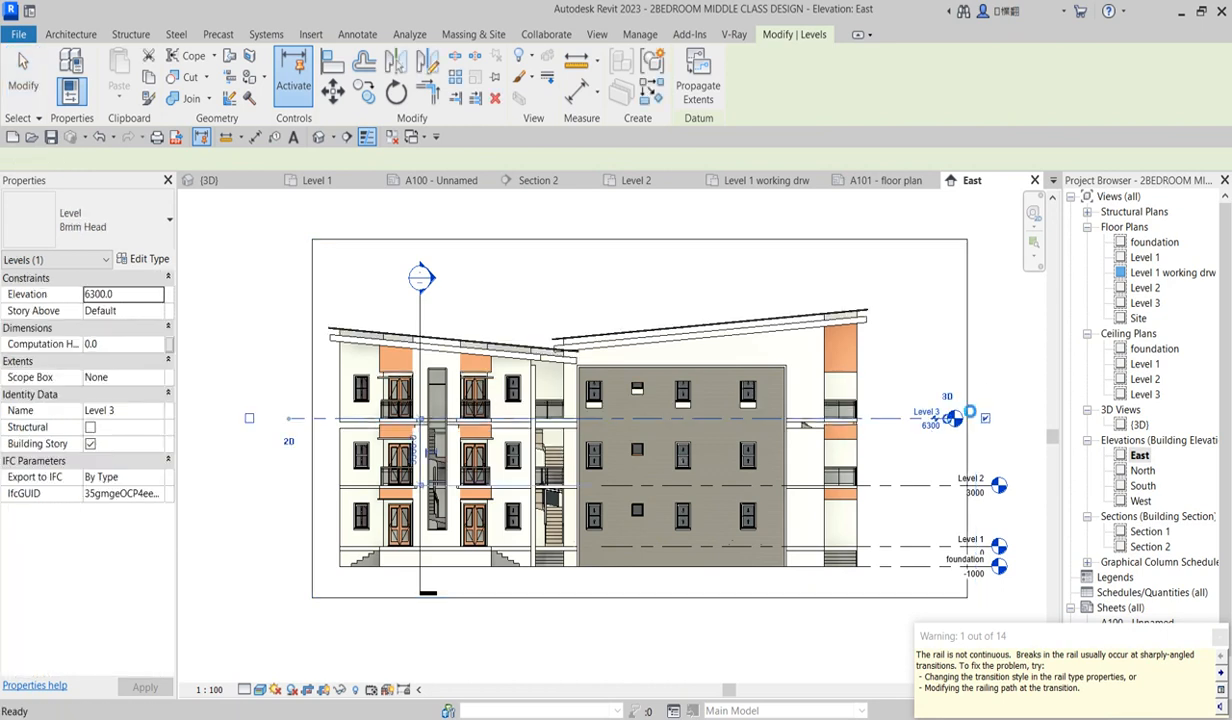
key(Escape)
click(967, 400)
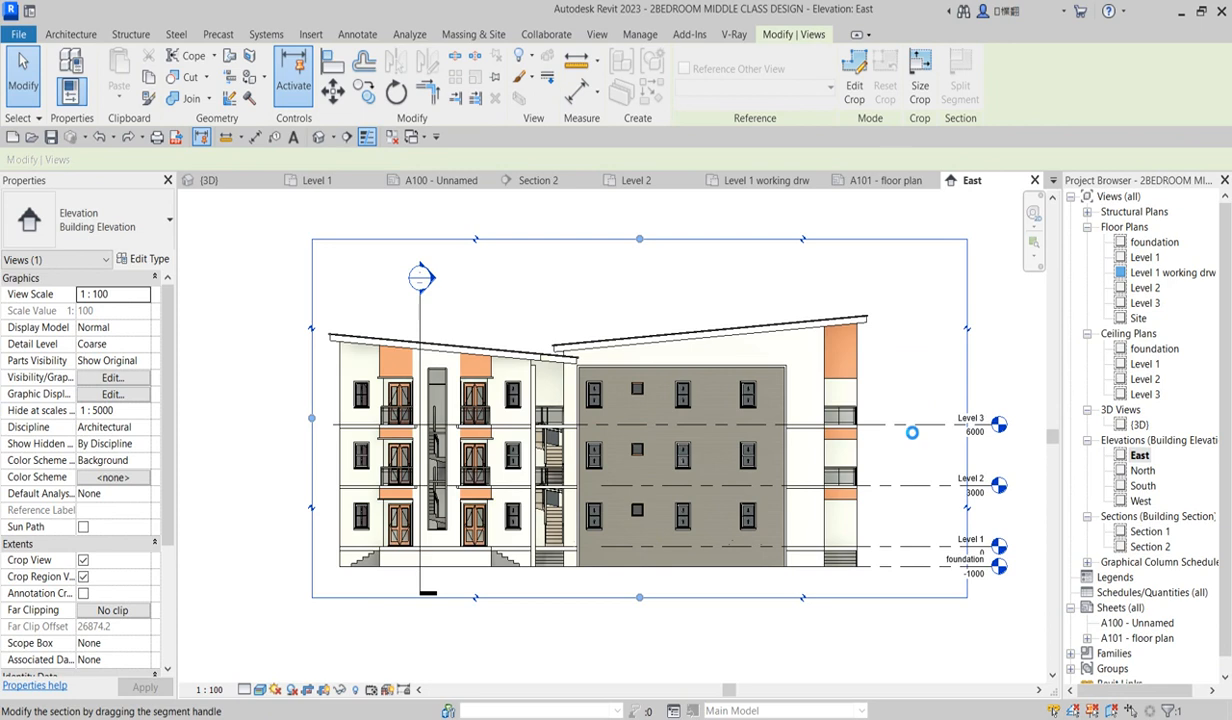
drag(912, 432, 903, 425)
scroll(885, 446, up, 1)
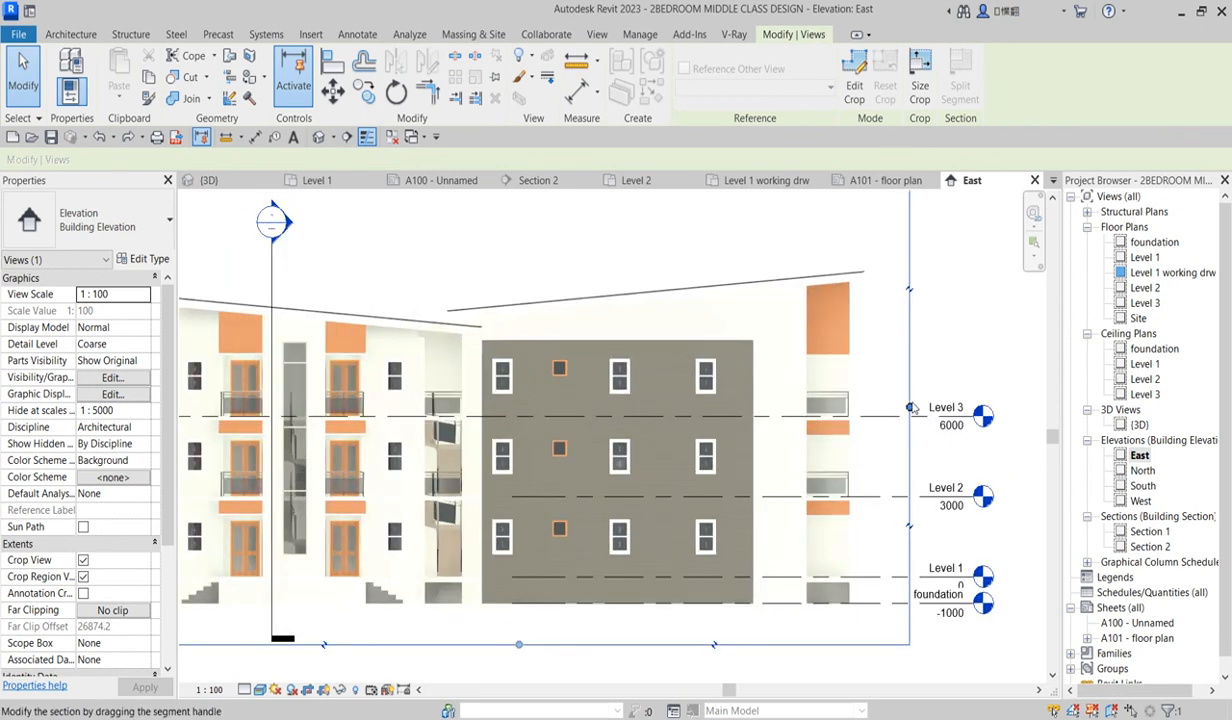
scroll(912, 399, down, 2)
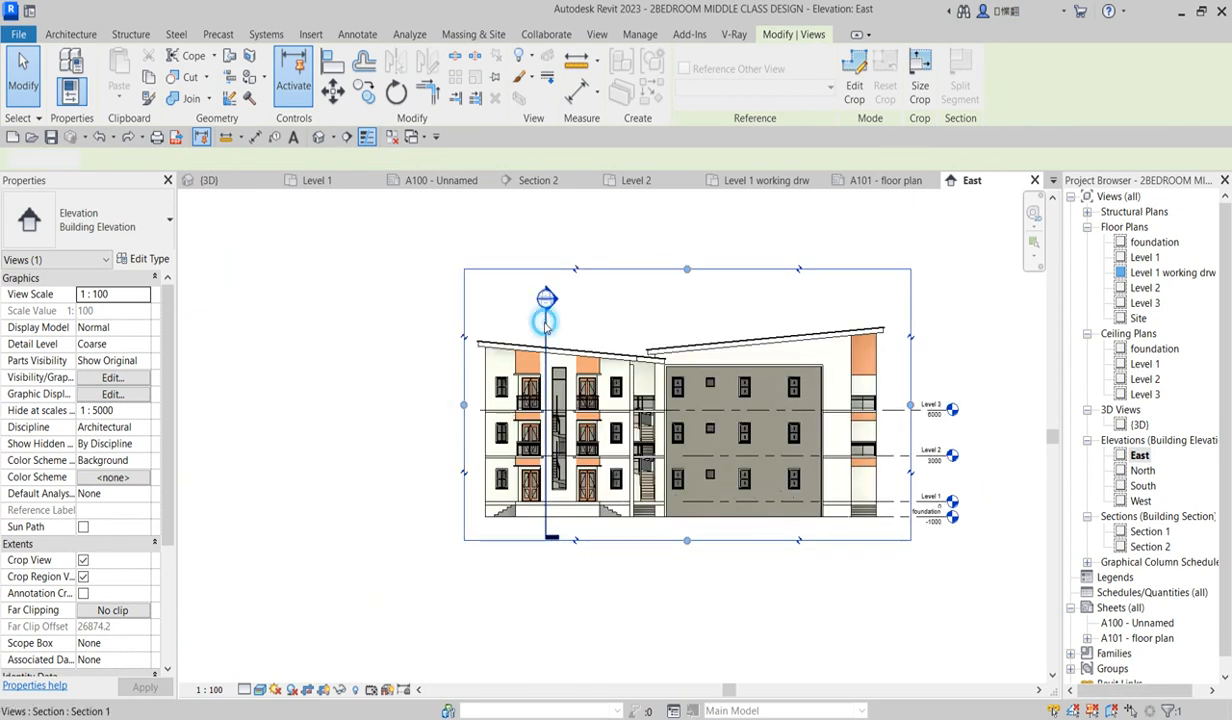
- Hide the section marker and the crop region in the East elevation
click(546, 312)
right_click(546, 312)
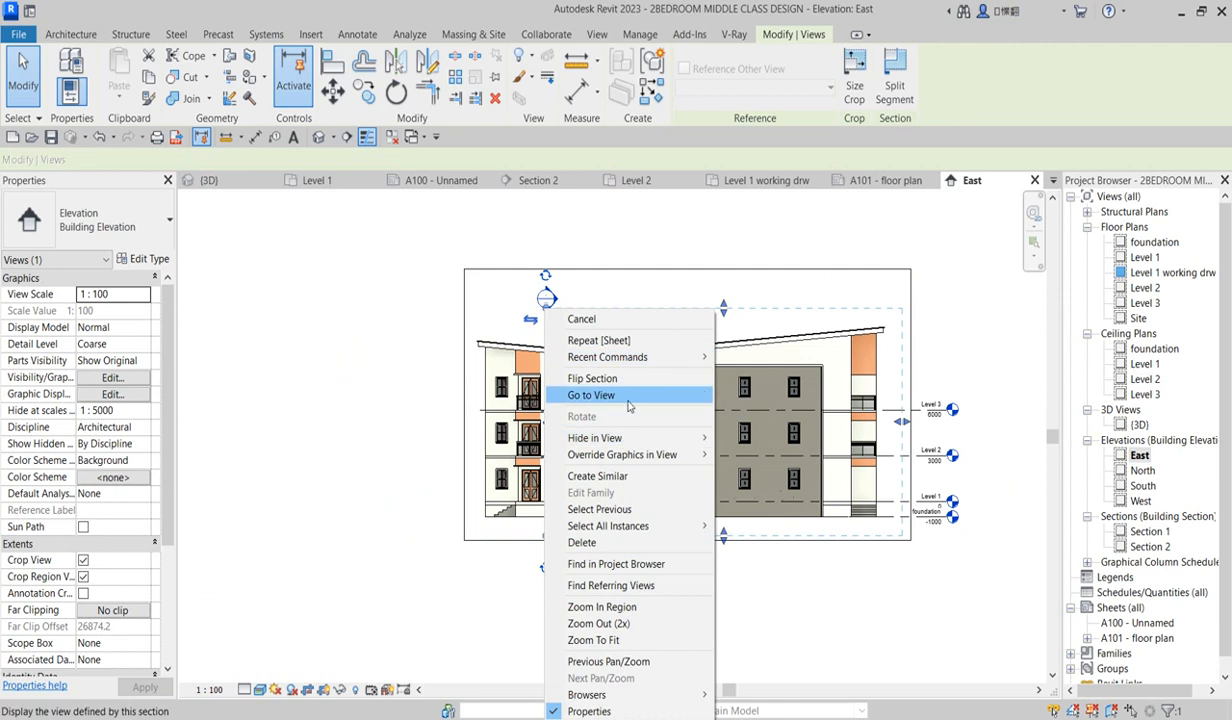
mouse_move(665, 434)
click(750, 439)
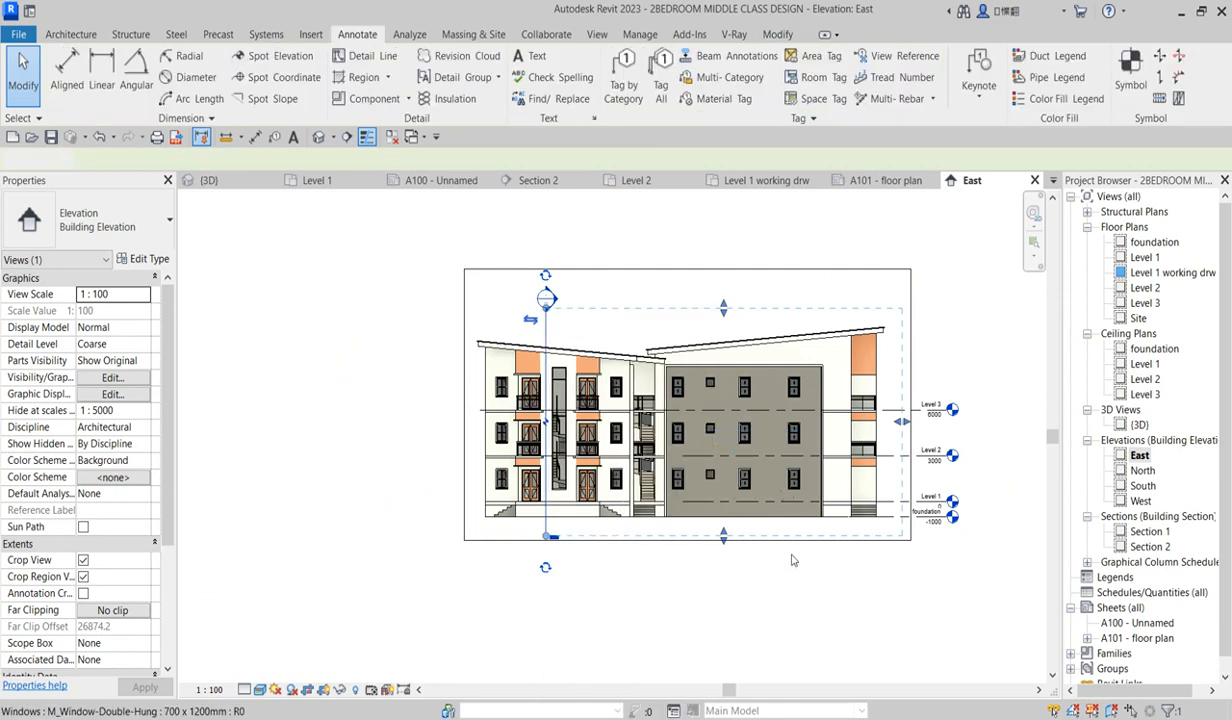
click(322, 689)
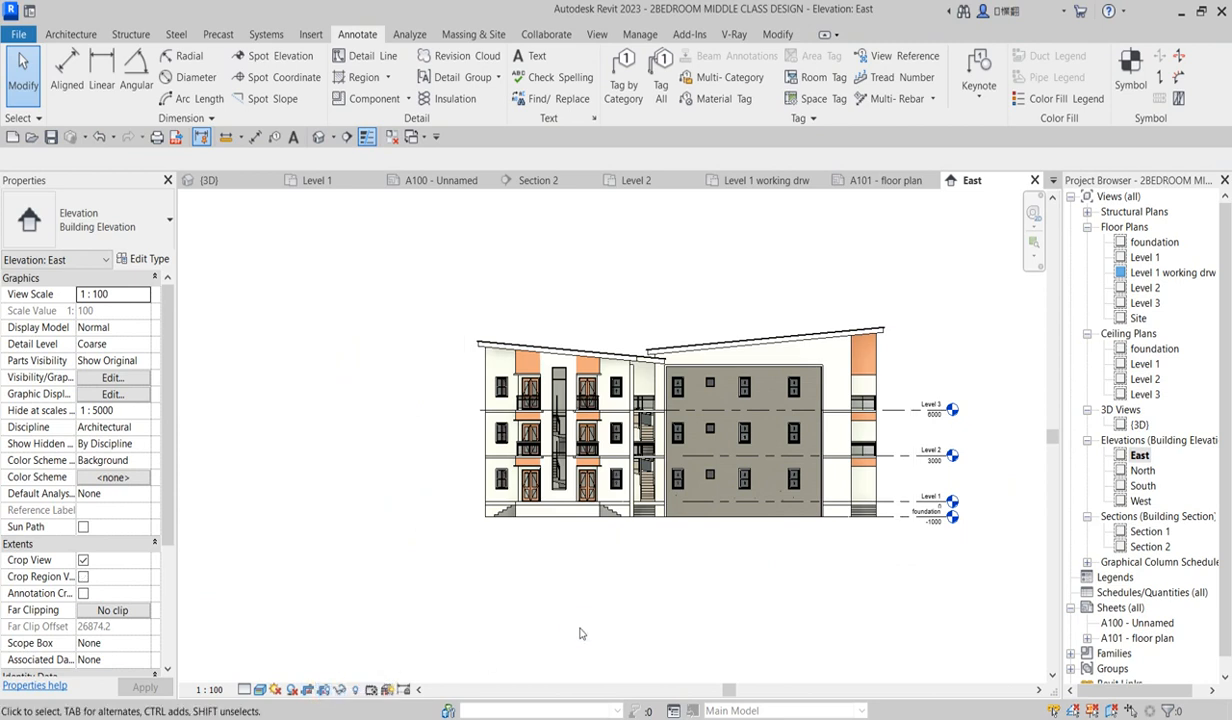
- Open the North elevation and pull the crop region's edge inward on the side opposite the level heads, near the building
double_click(1143, 471)
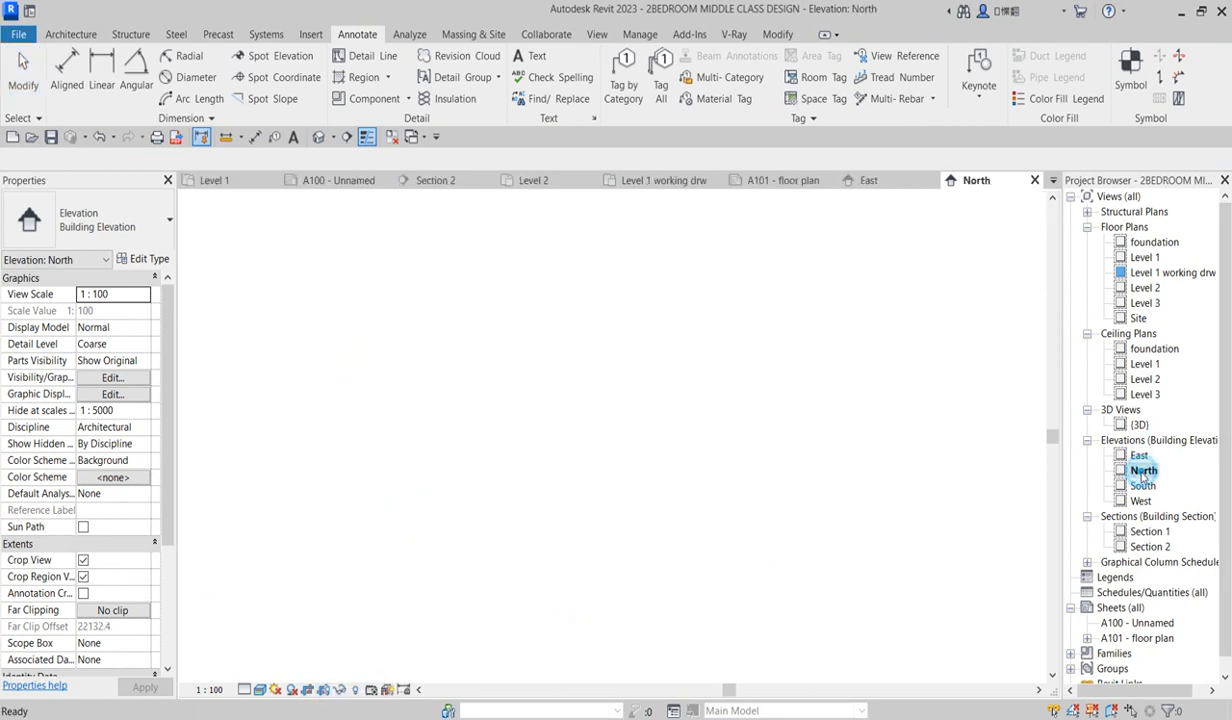
scroll(540, 437, down, 2)
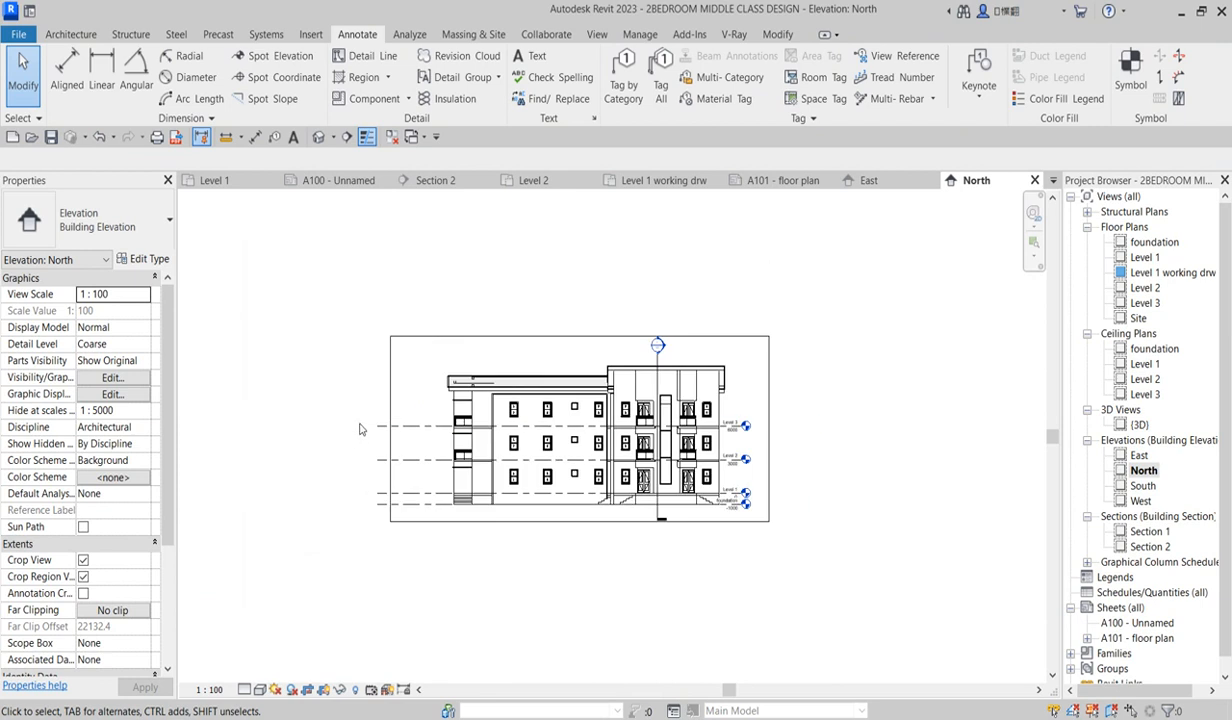
click(390, 424)
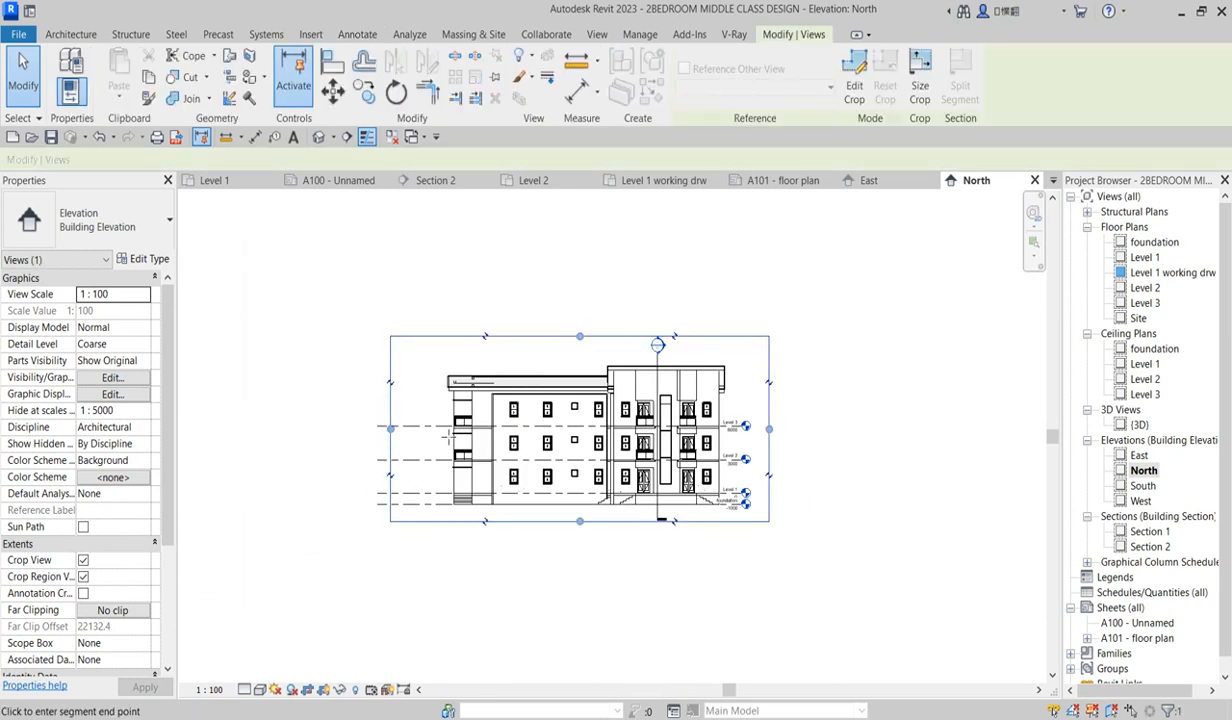
drag(391, 429, 428, 428)
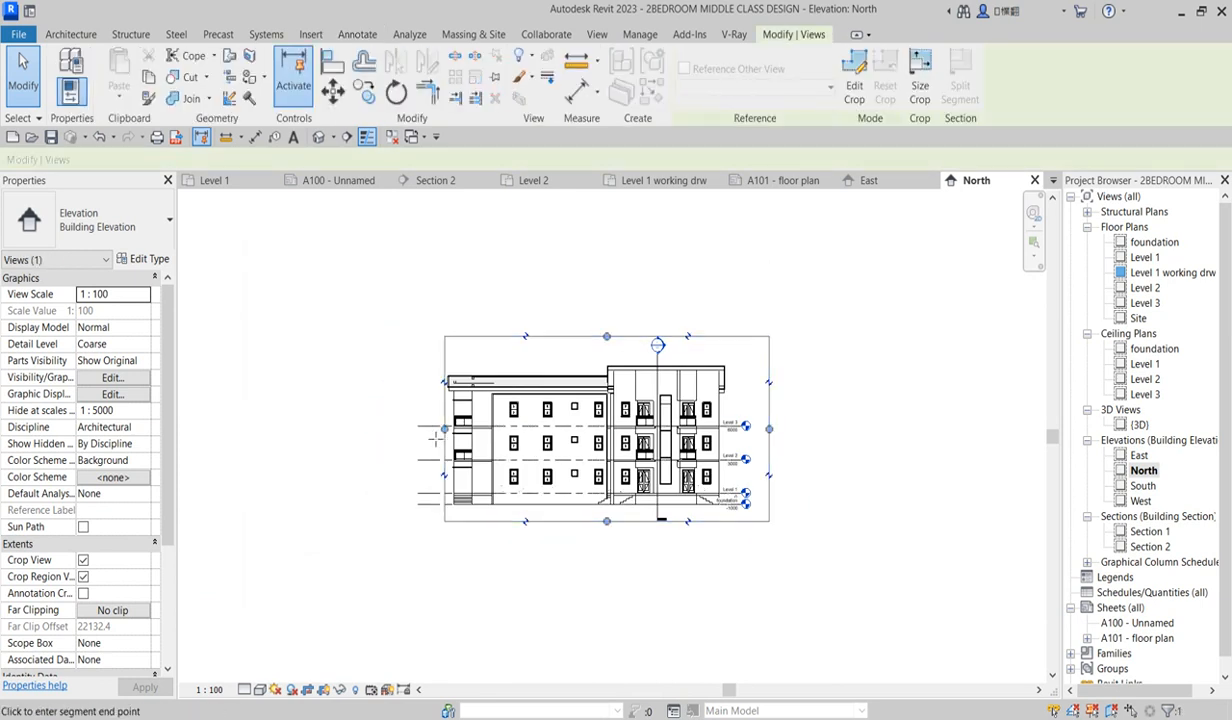
- Set the North elevation's visual style to Realistic, with shadows off
click(291, 690)
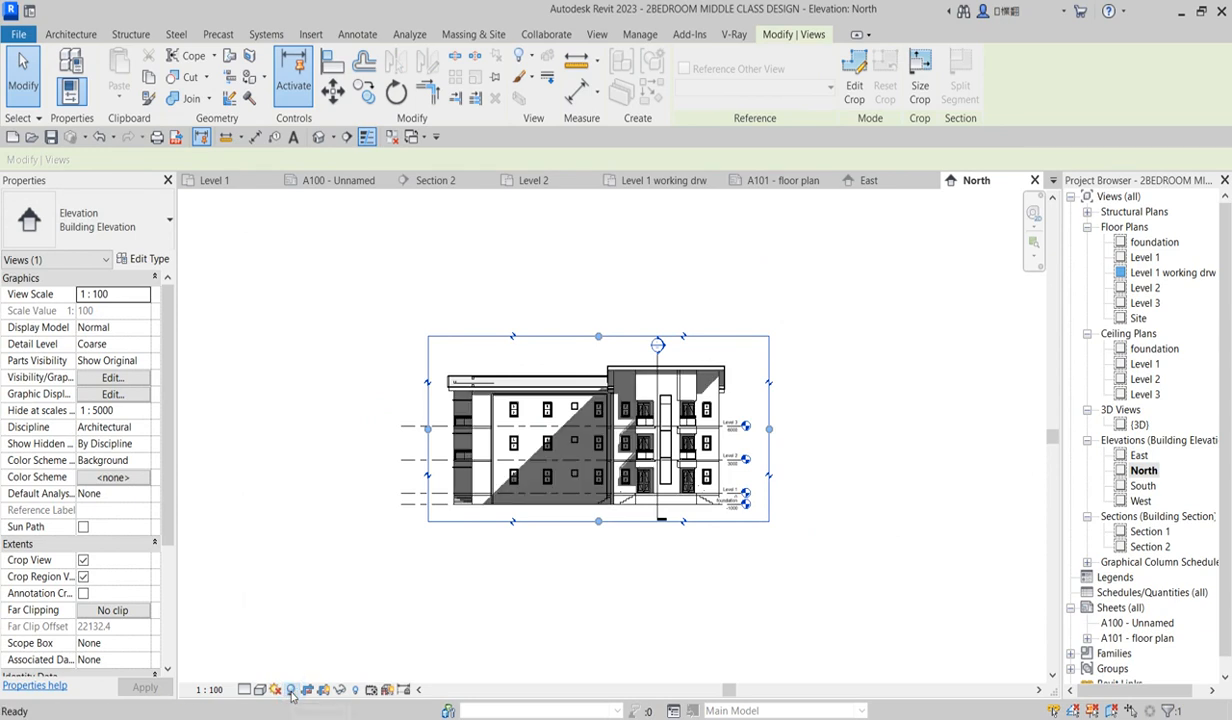
click(291, 690)
click(262, 690)
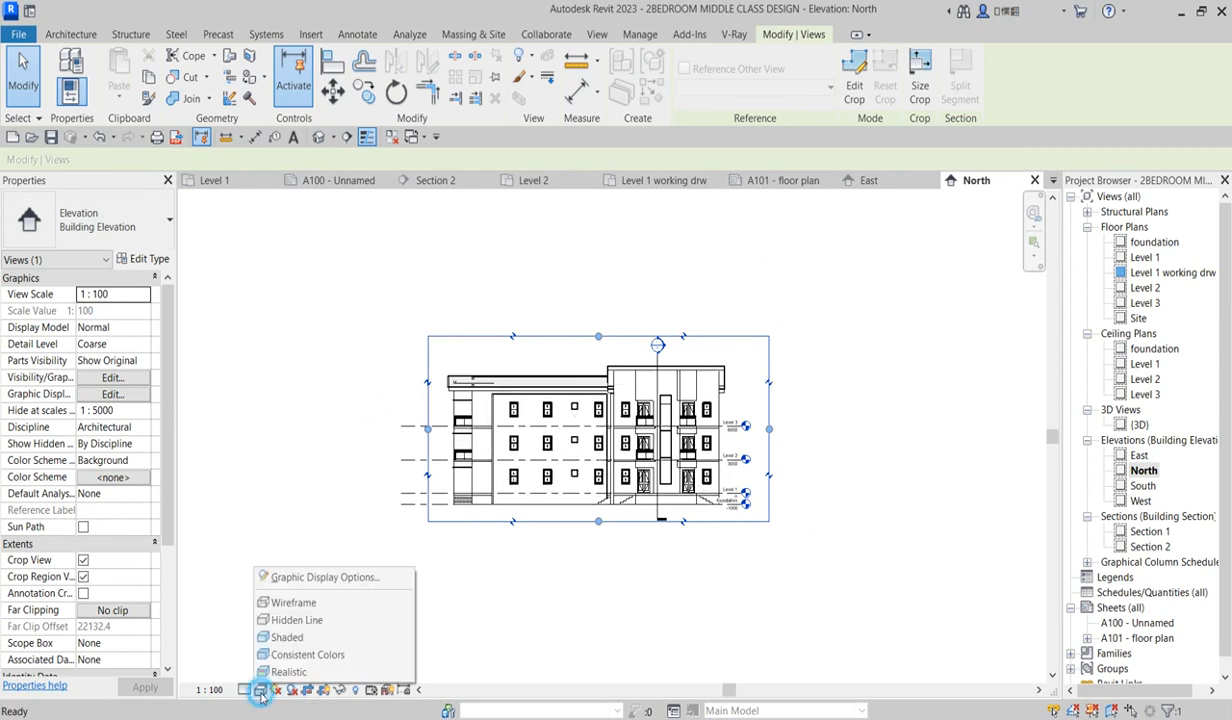
click(281, 672)
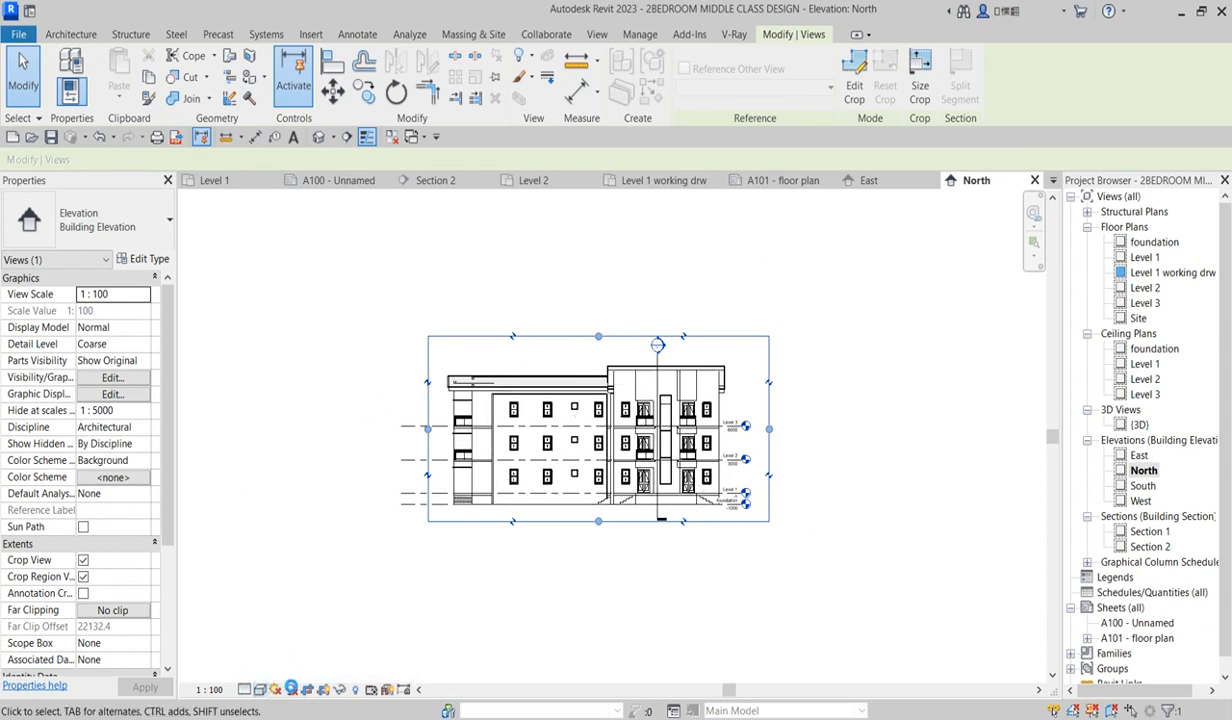
- Hide the crop region in the North elevation
scroll(760, 440, up, 4)
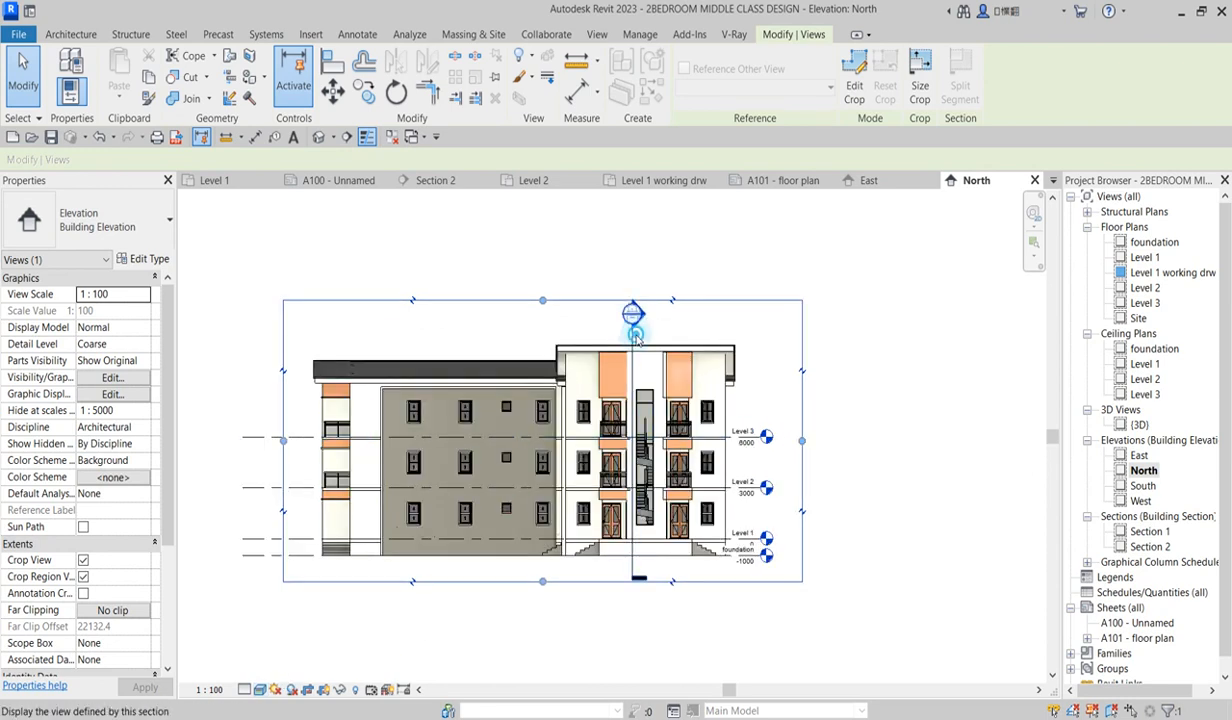
right_click(636, 337)
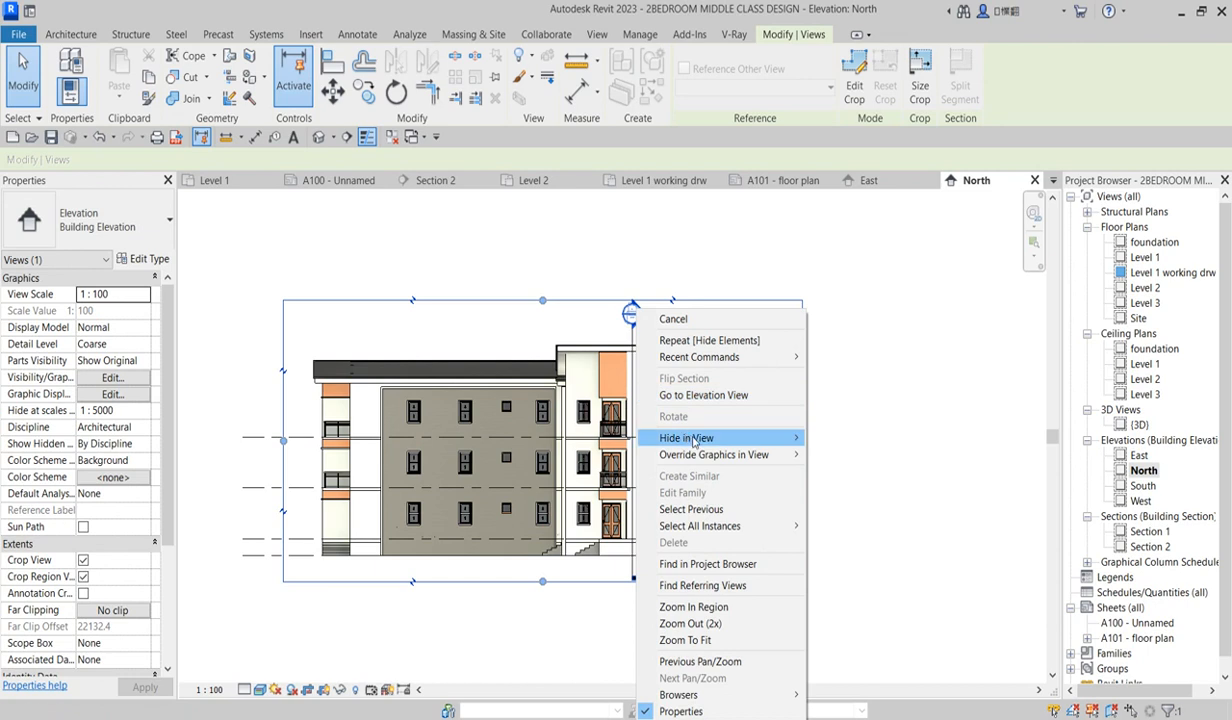
click(845, 438)
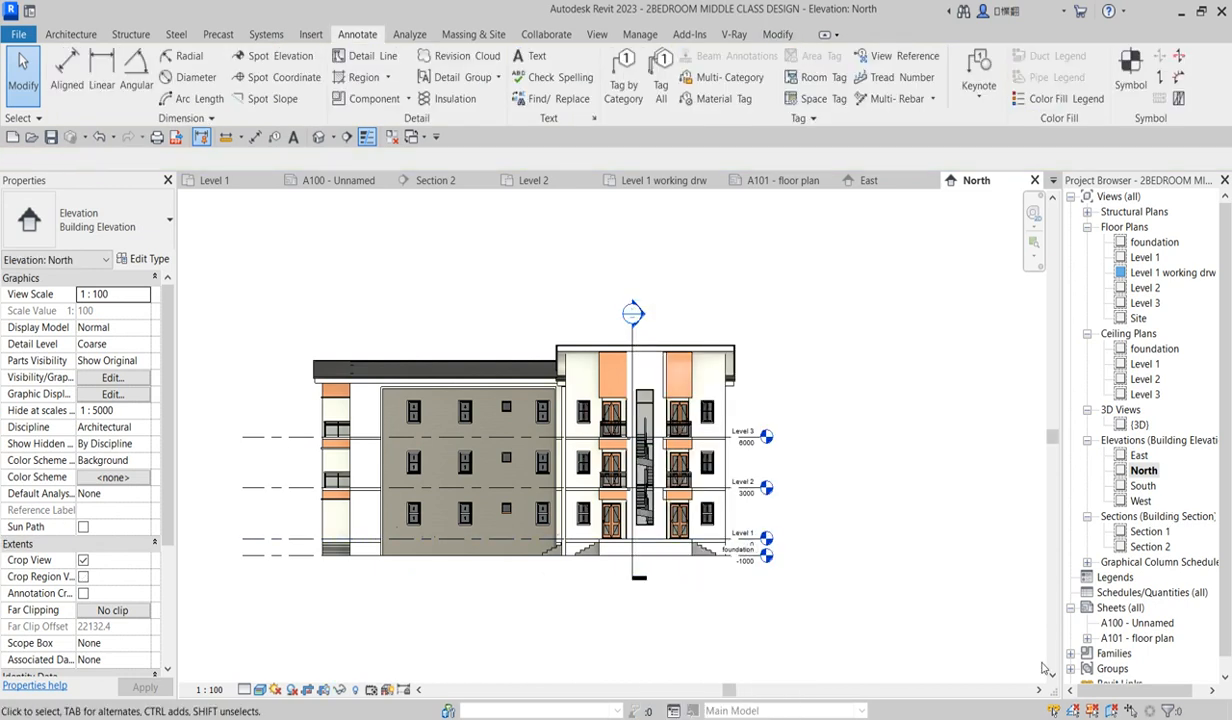
- Look through the South, East and North elevations in turn
double_click(1142, 486)
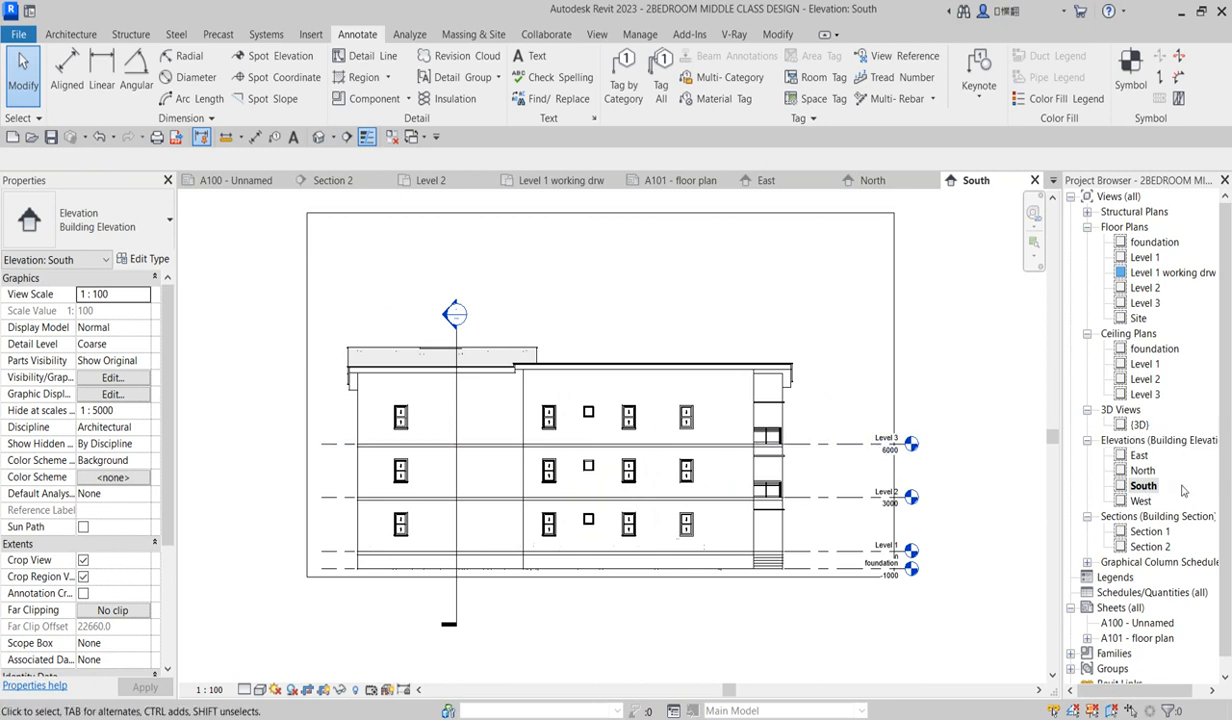
double_click(1140, 456)
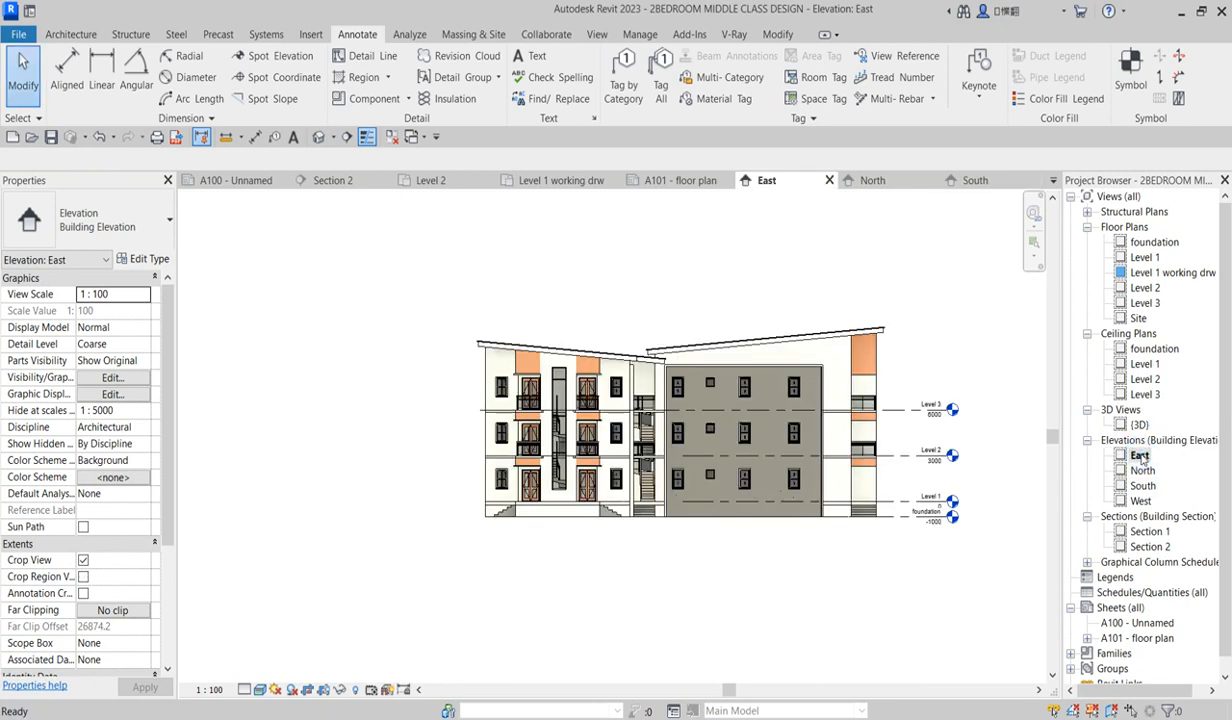
double_click(1142, 471)
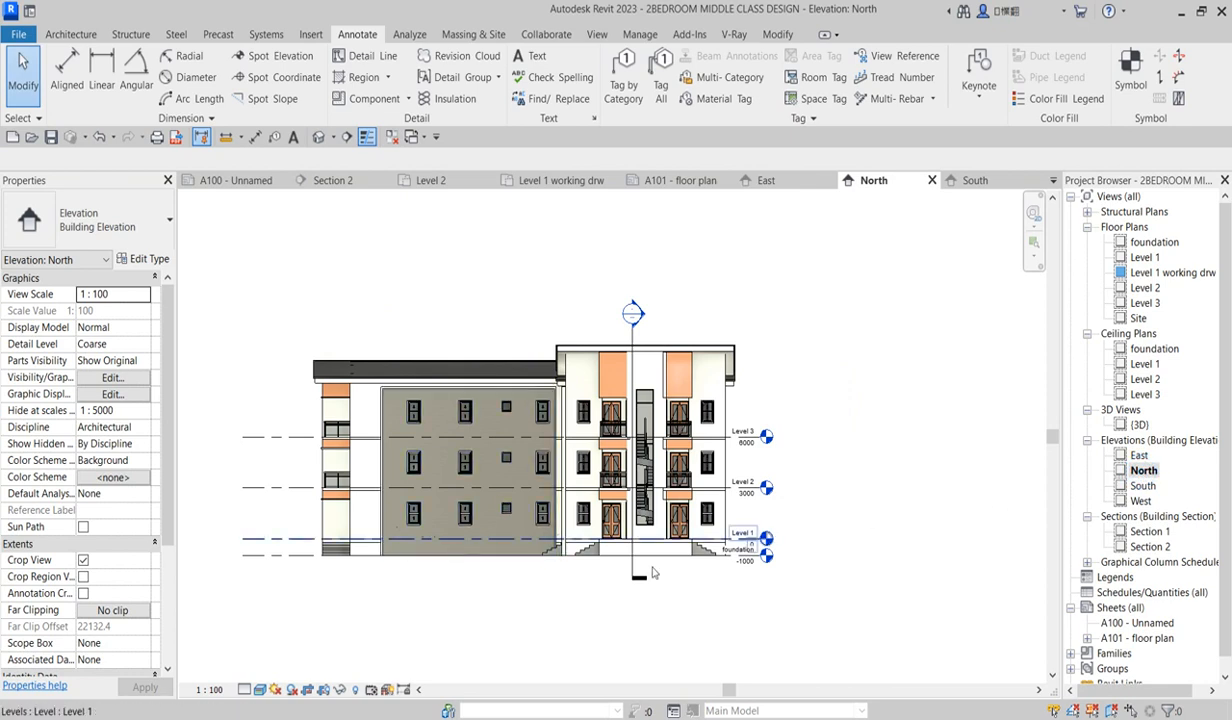
- Create a new sheet with the DAAA3 metric.0002 titleblock for the East elevation
click(1120, 608)
right_click(1120, 608)
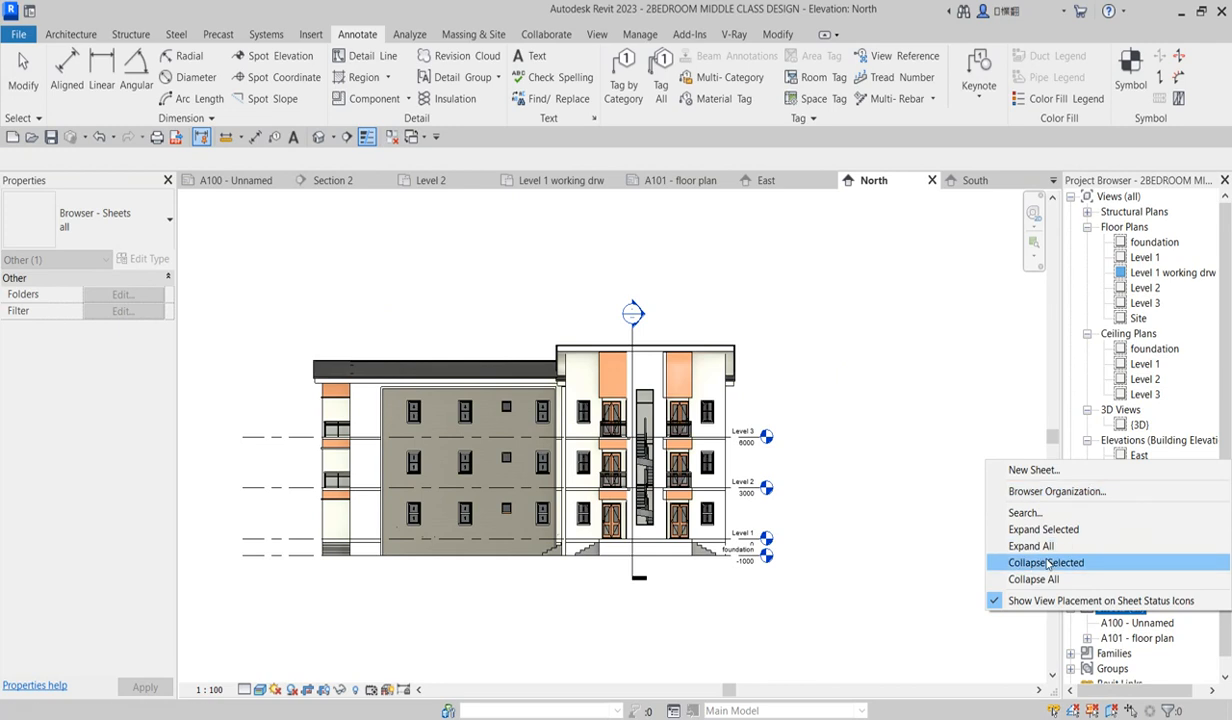
click(1033, 469)
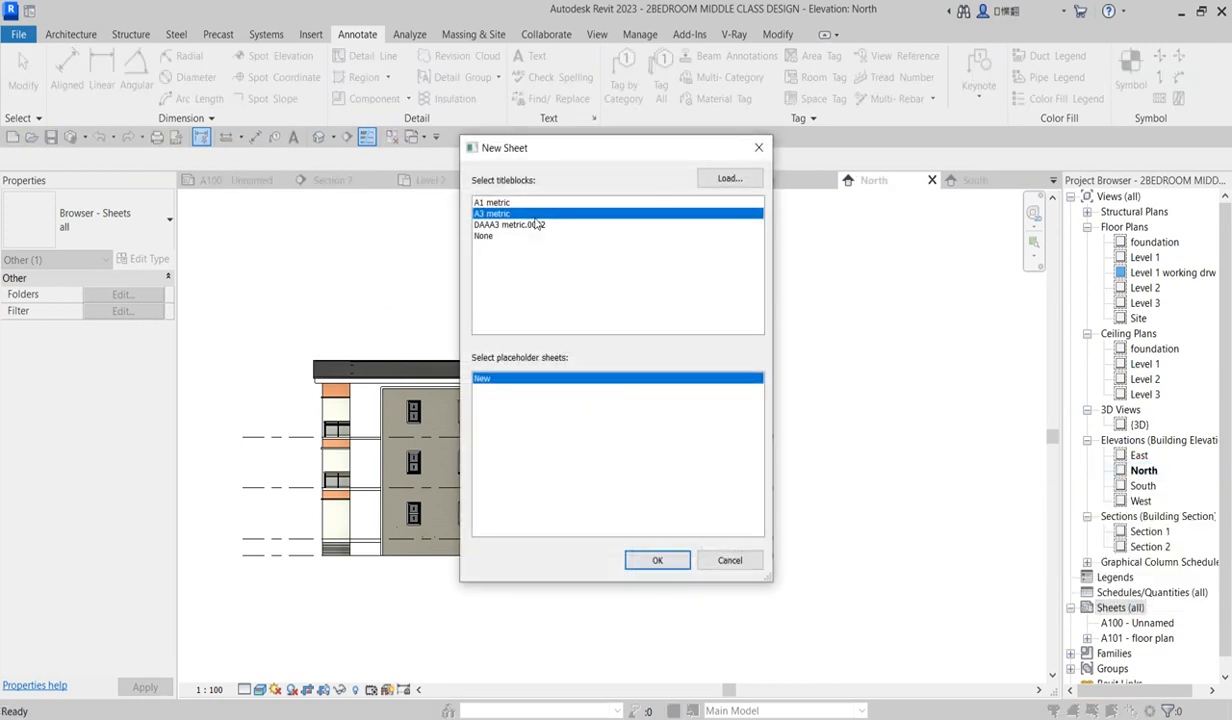
click(535, 226)
click(658, 560)
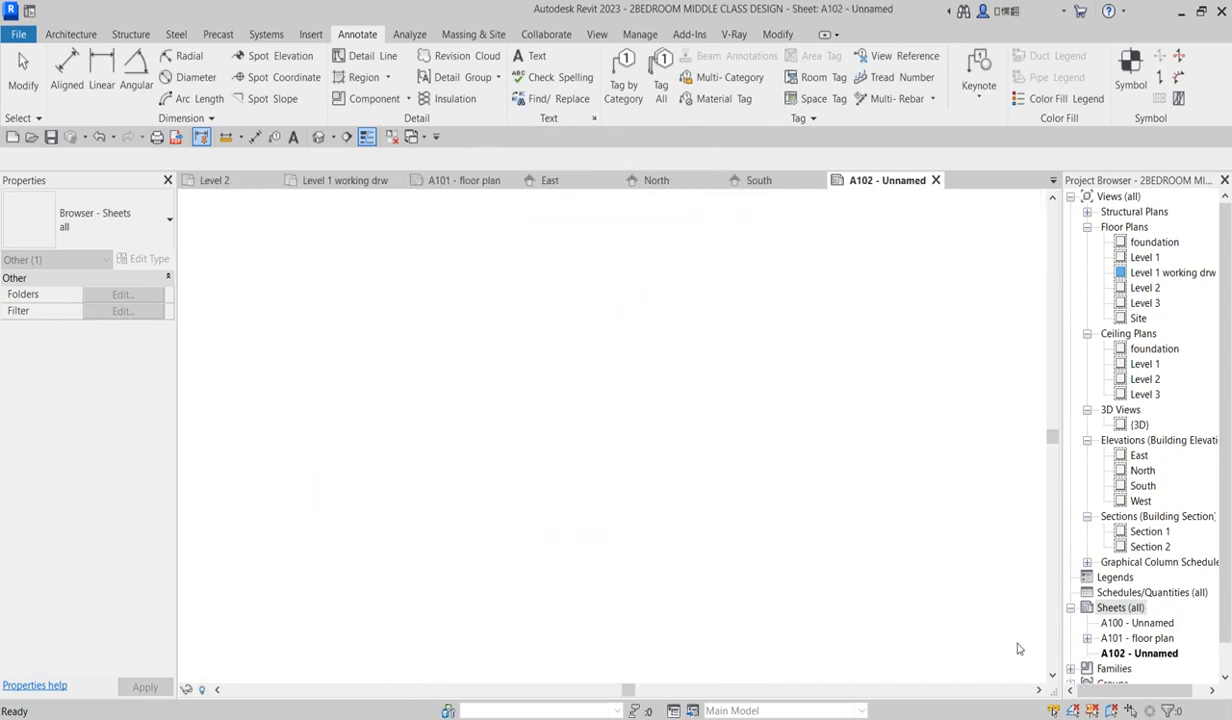
- Place the East elevation in the middle of sheet A102's drawing area
drag(1139, 456, 592, 402)
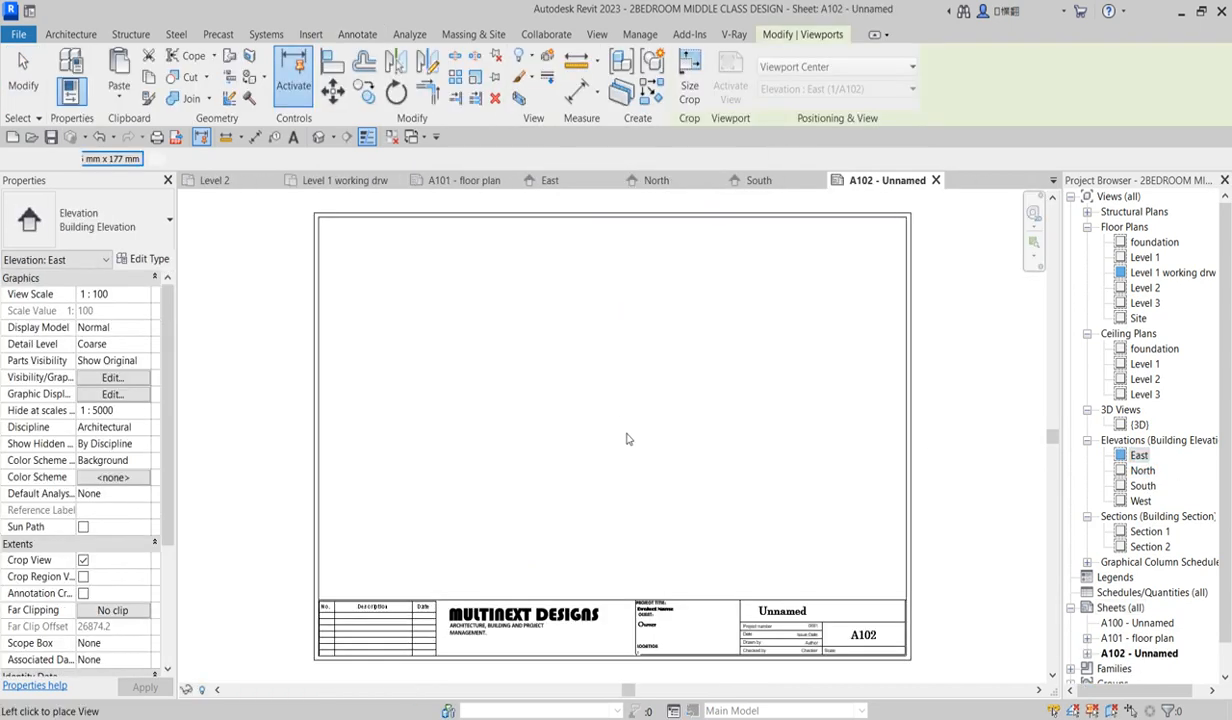
click(610, 399)
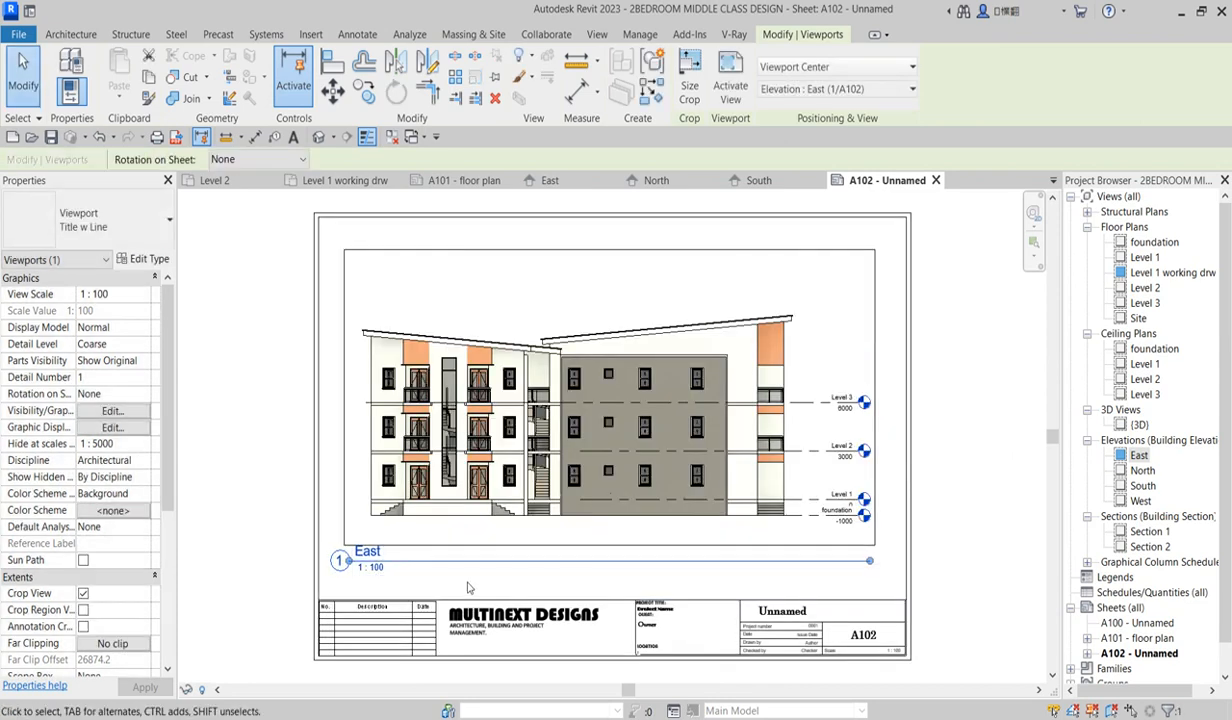
click(467, 581)
click(574, 415)
click(158, 261)
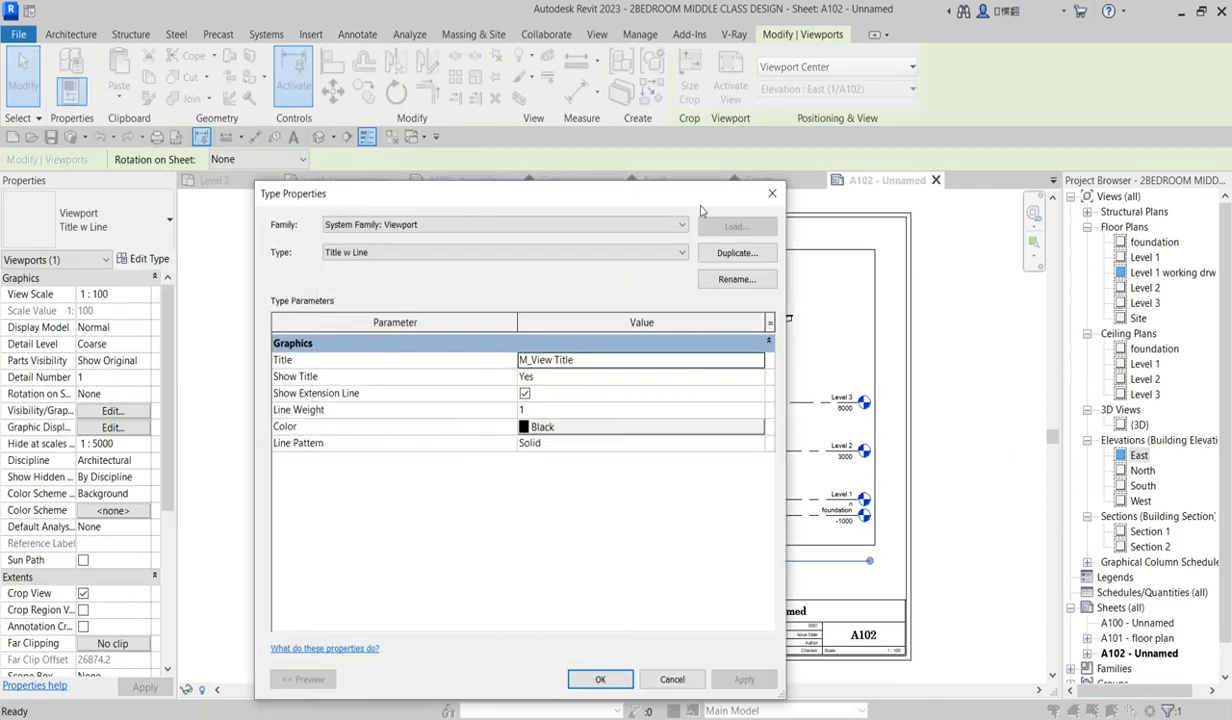
click(772, 193)
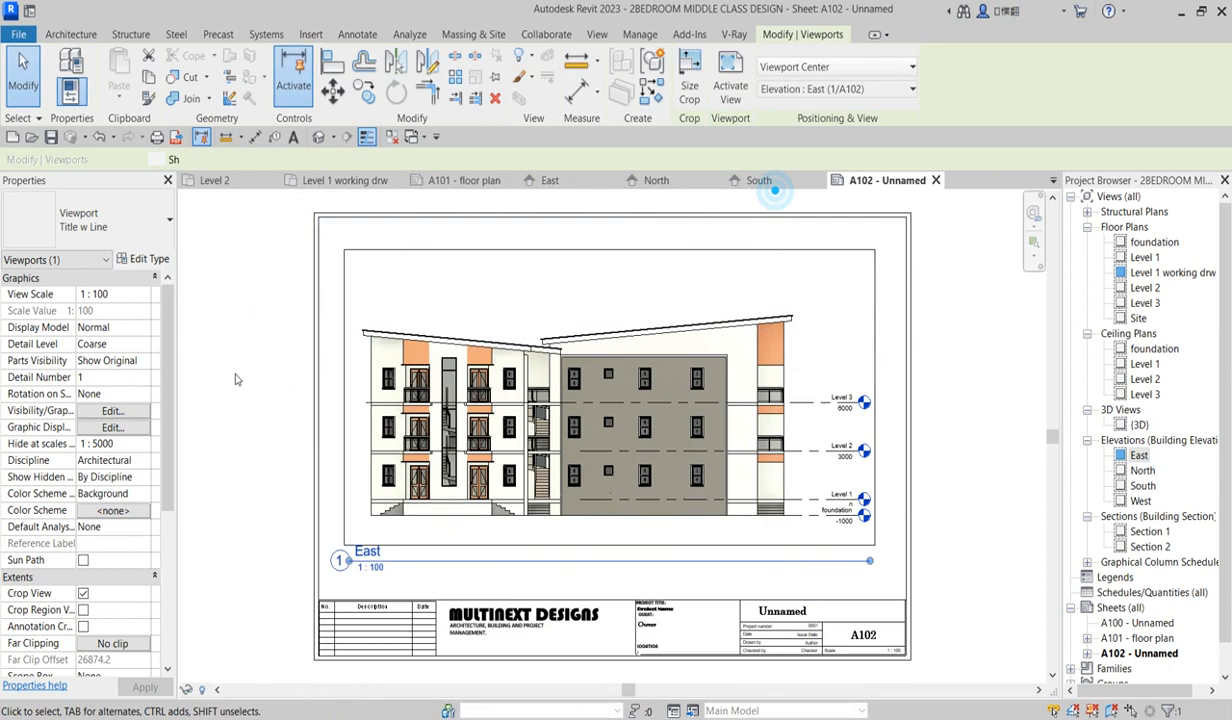
- Set the East viewport to a custom scale of 1:150 and move it toward the middle of sheet A102
click(143, 294)
drag(140, 318, 79, 317)
click(93, 311)
click(97, 311)
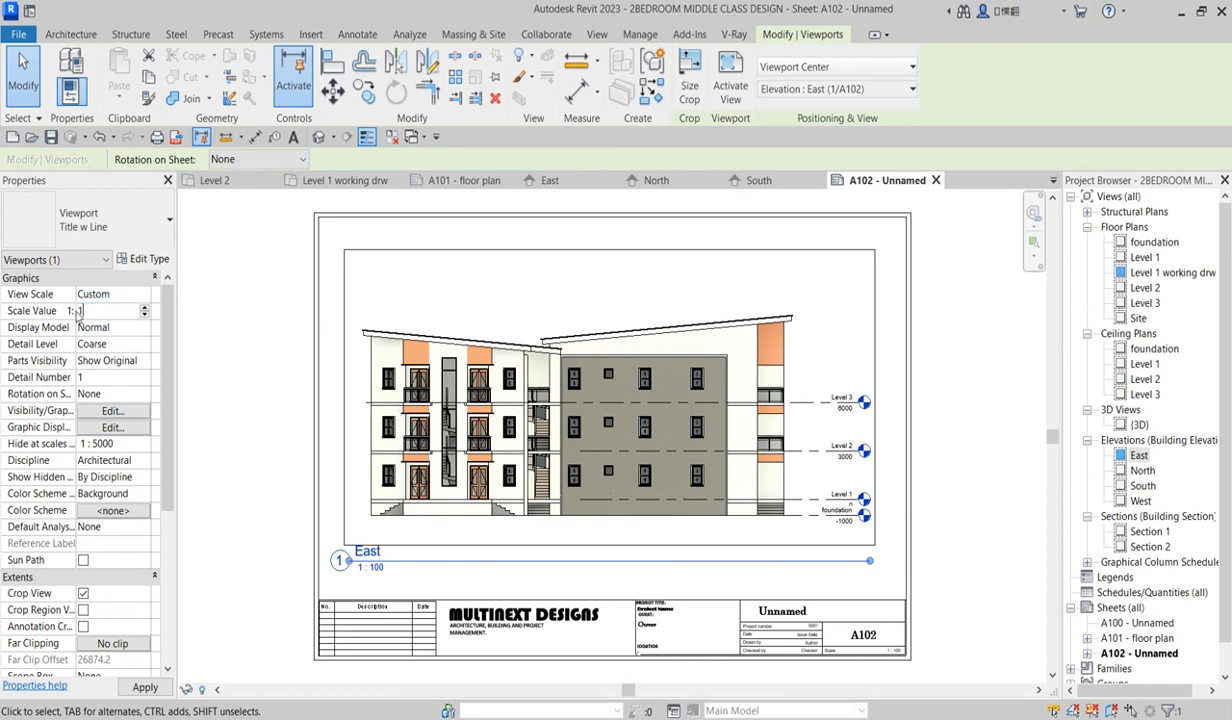
text(150)
click(220, 354)
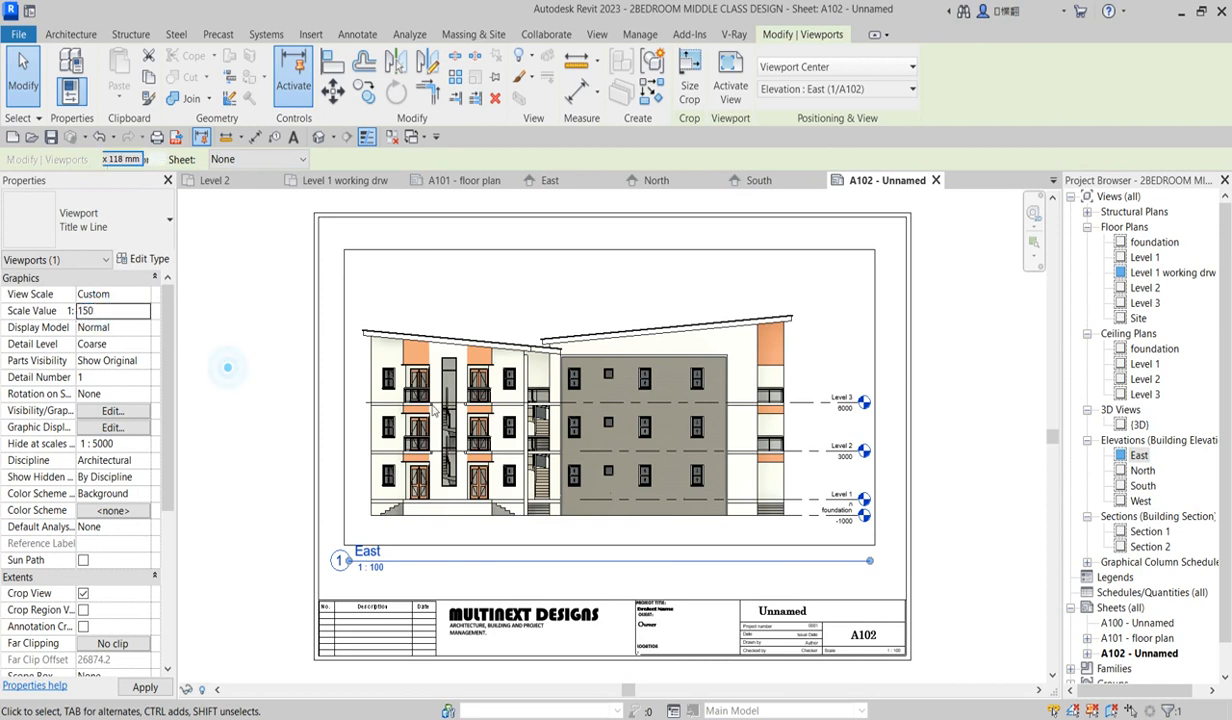
drag(524, 436, 597, 404)
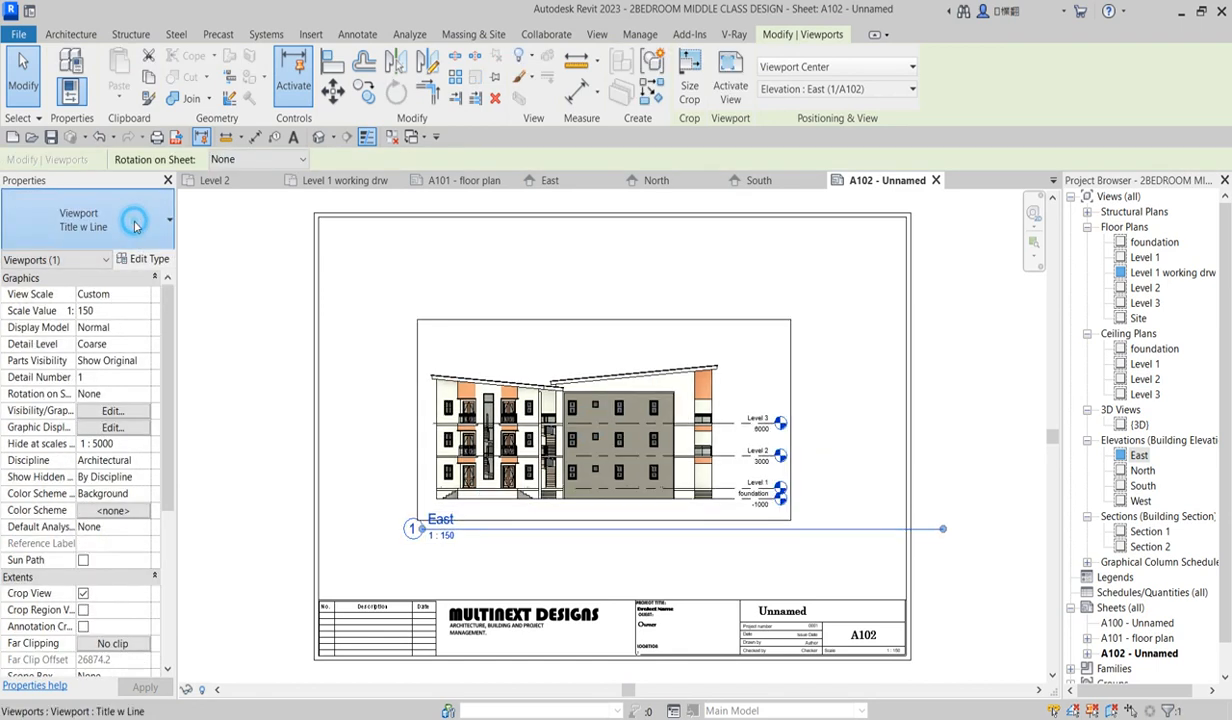
- Change the East viewport's type to No Title
click(118, 226)
click(50, 304)
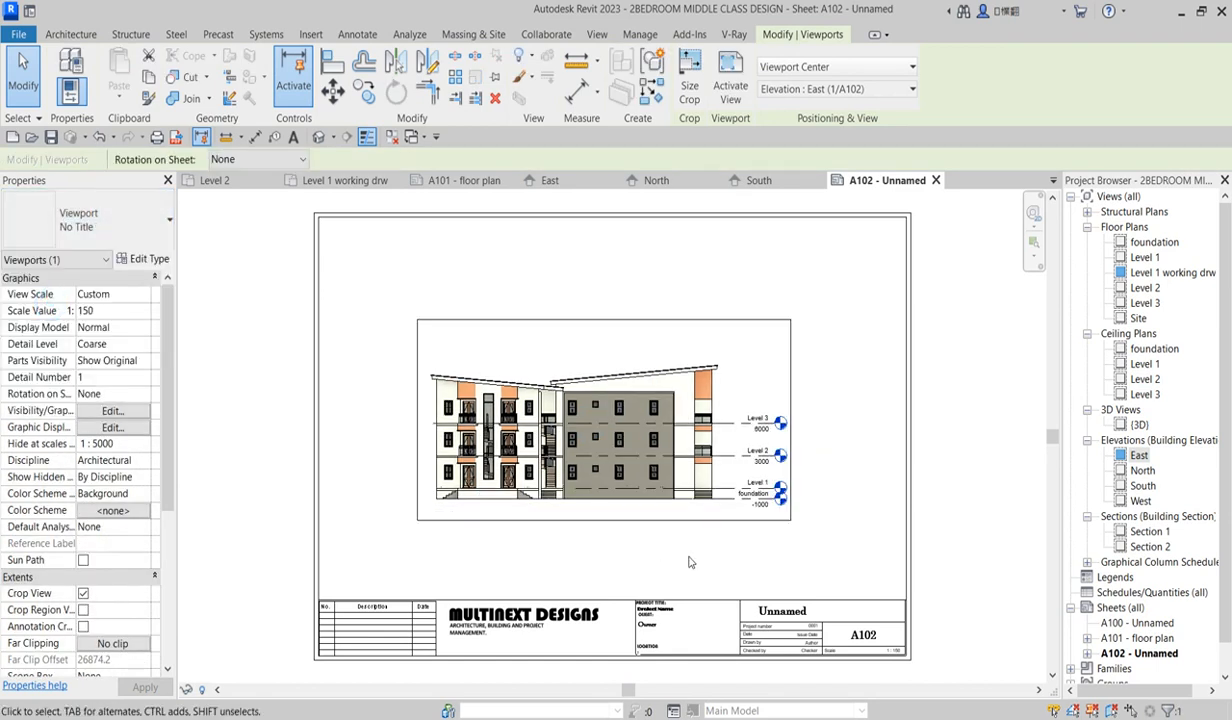
click(800, 561)
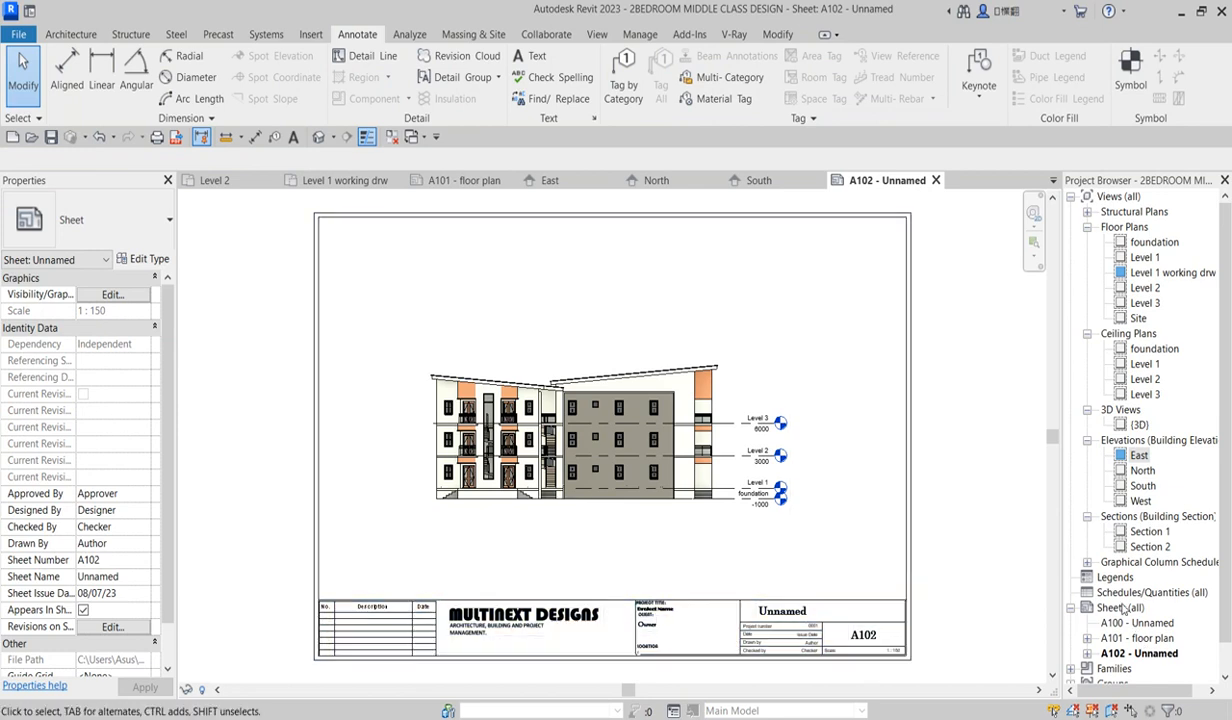
- Create another new sheet with the DAAA3 metric.0002 titleblock for the North elevation
click(1122, 609)
right_click(1088, 600)
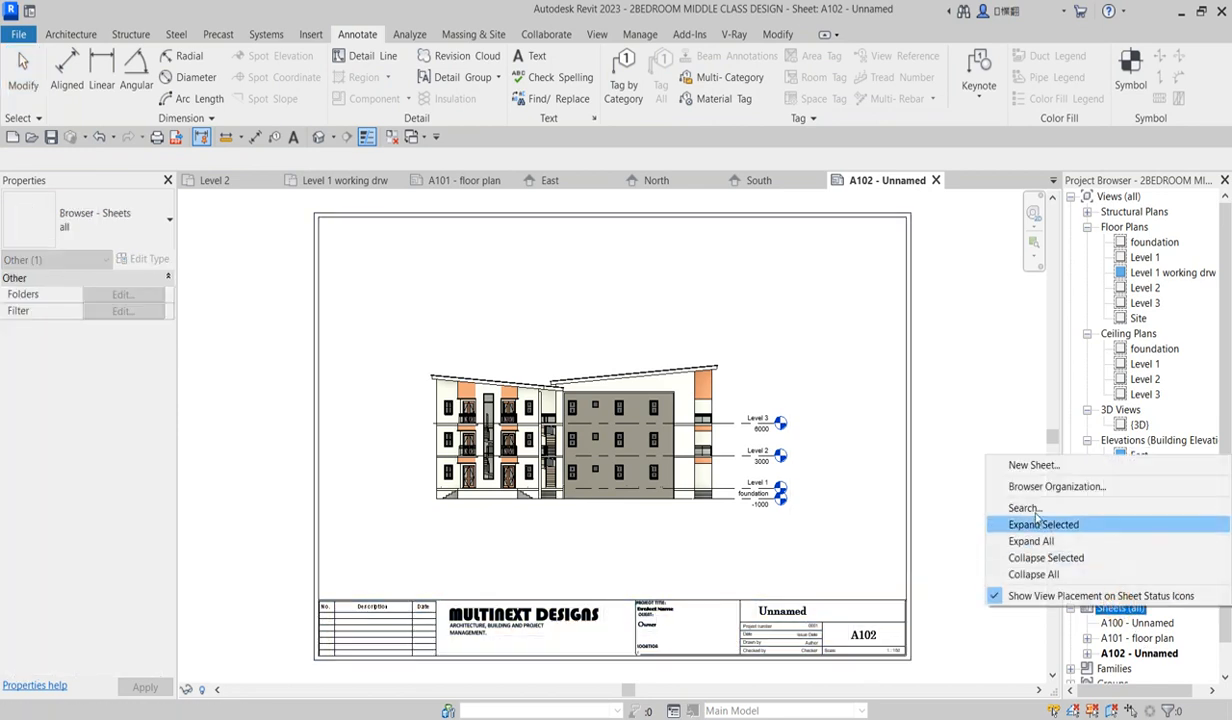
click(1030, 465)
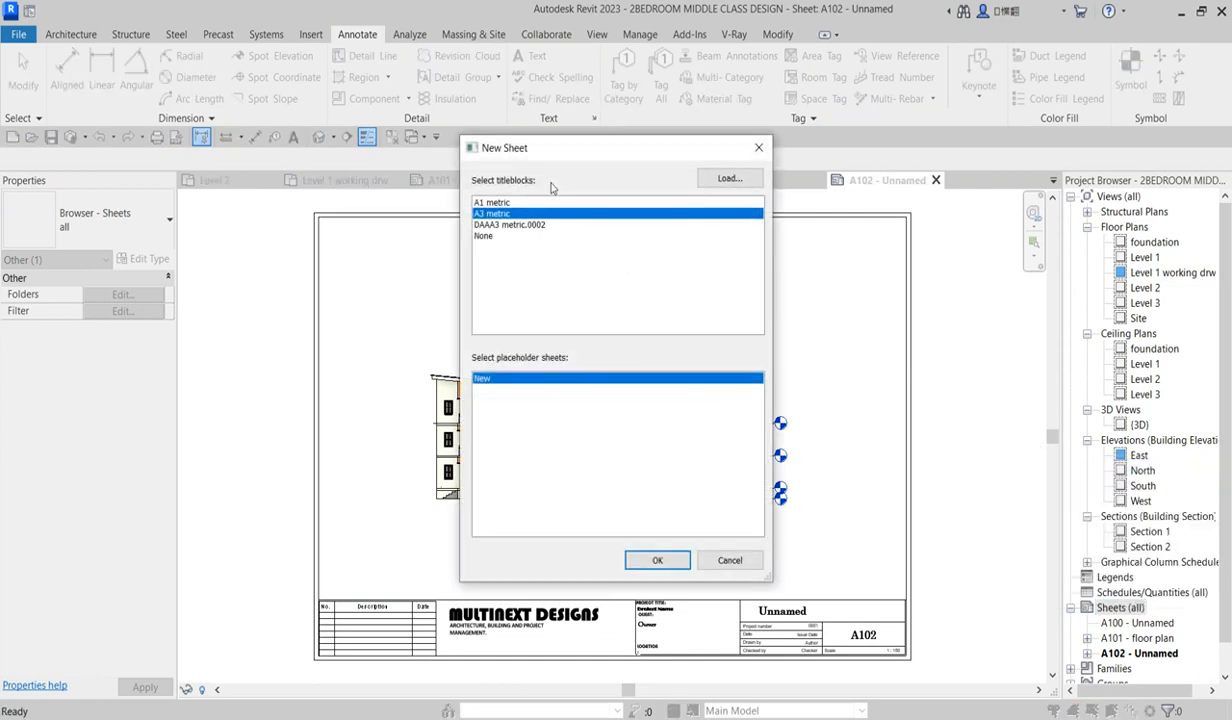
click(510, 225)
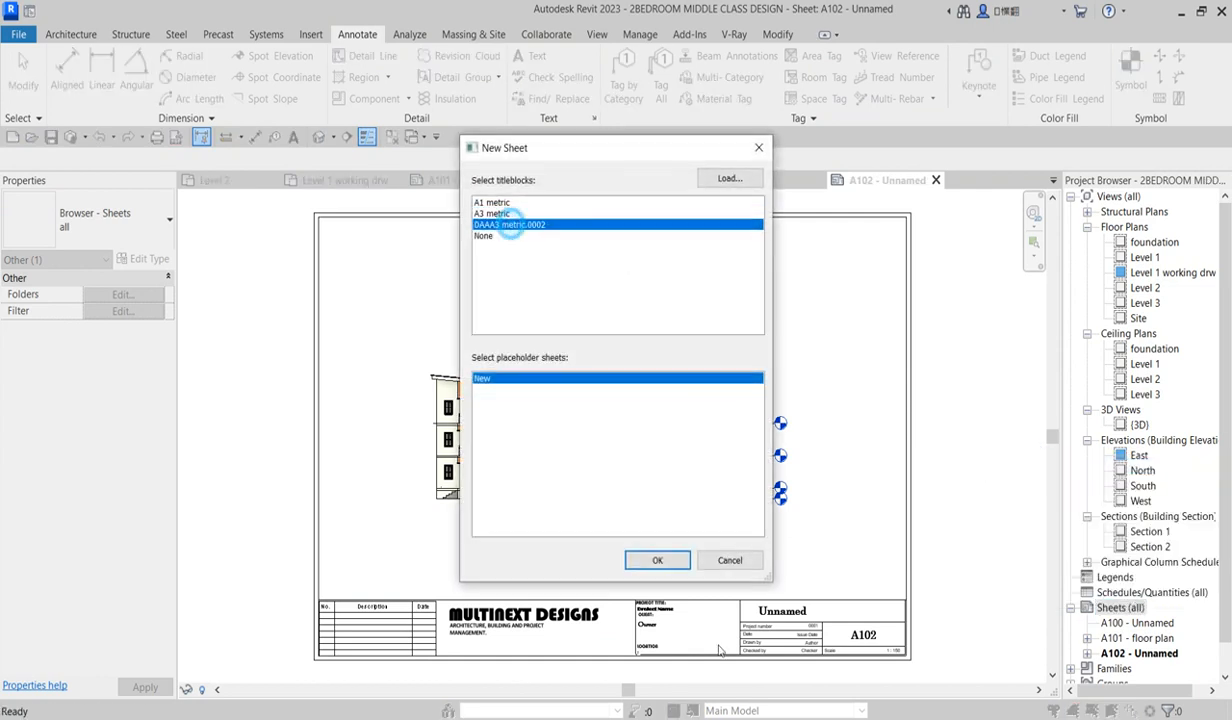
click(668, 563)
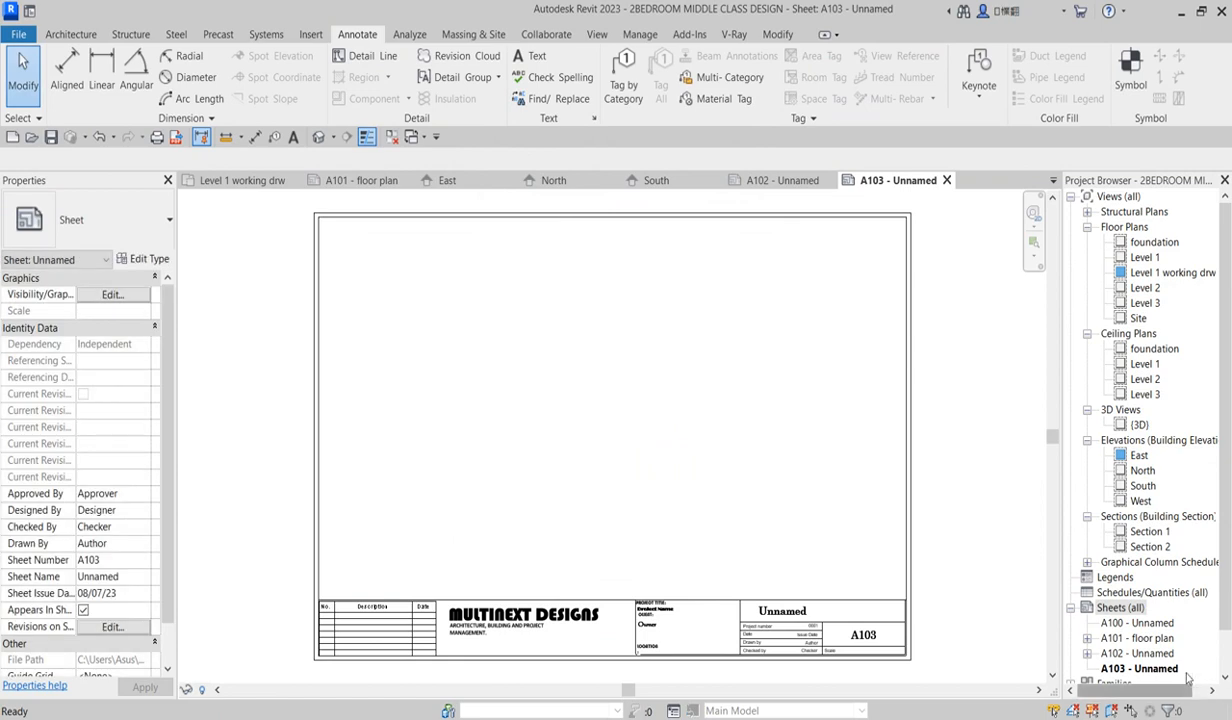
- Place the North elevation on sheet A103 above the titleblock strip
drag(1224, 627, 1226, 683)
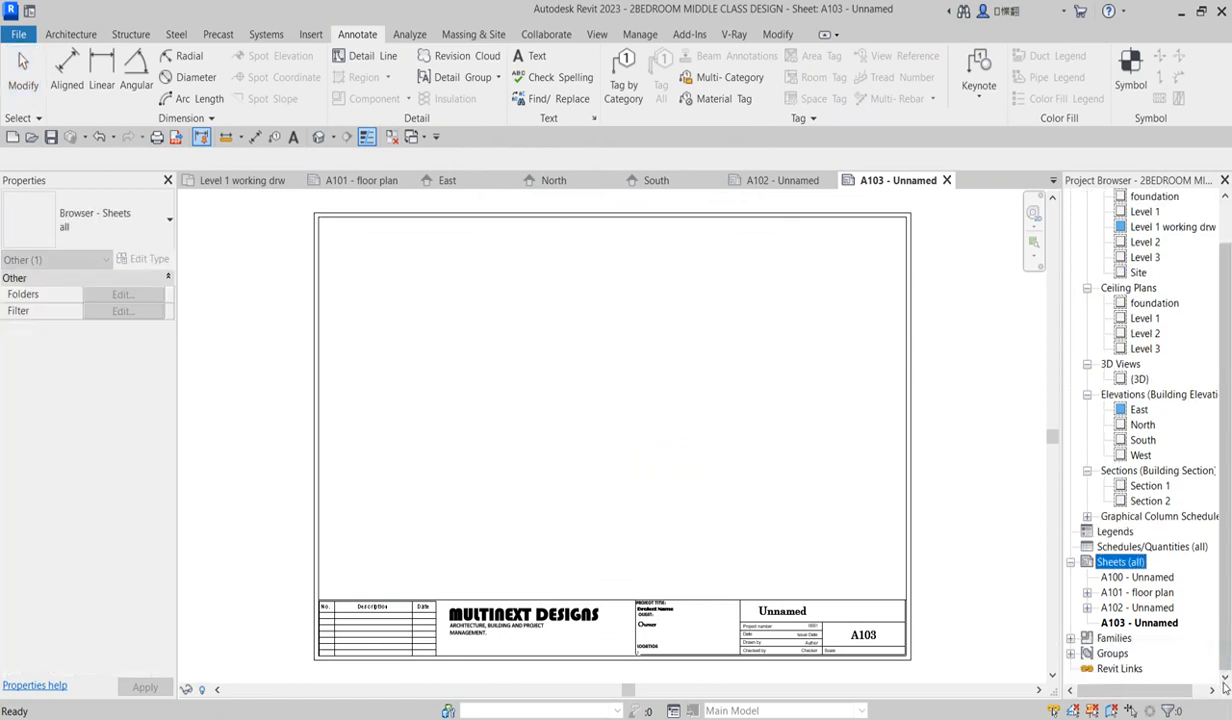
click(1141, 425)
click(775, 425)
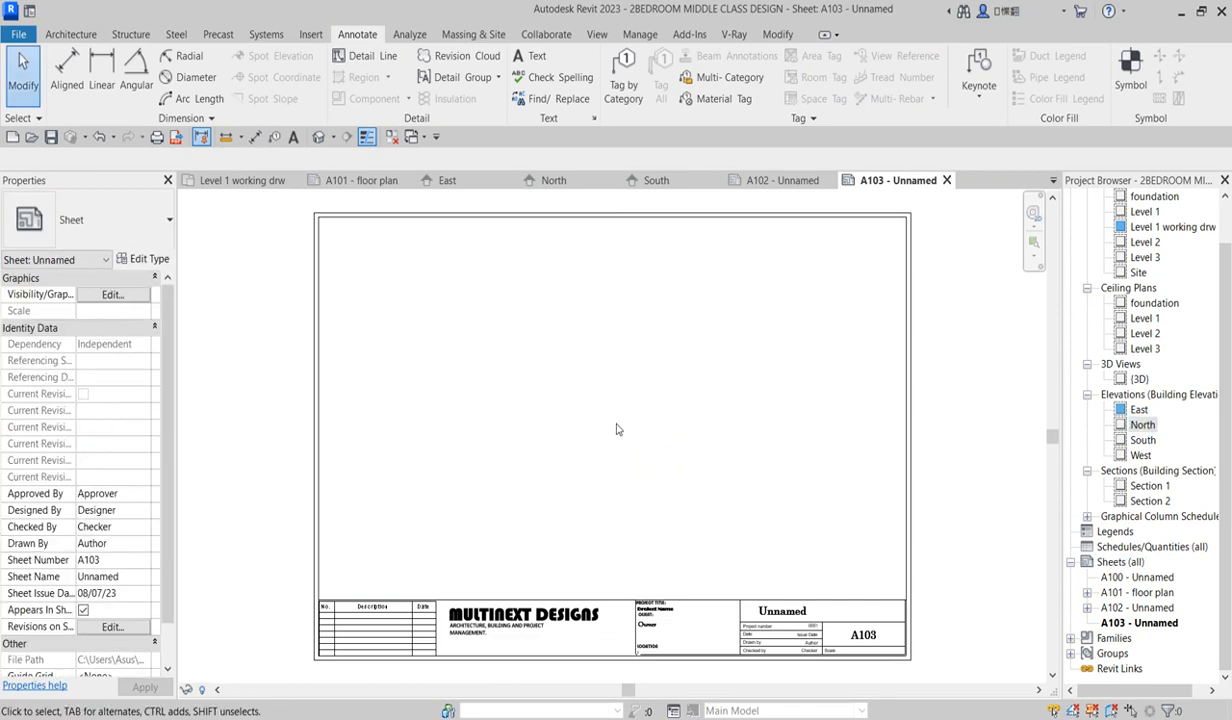
click(1143, 425)
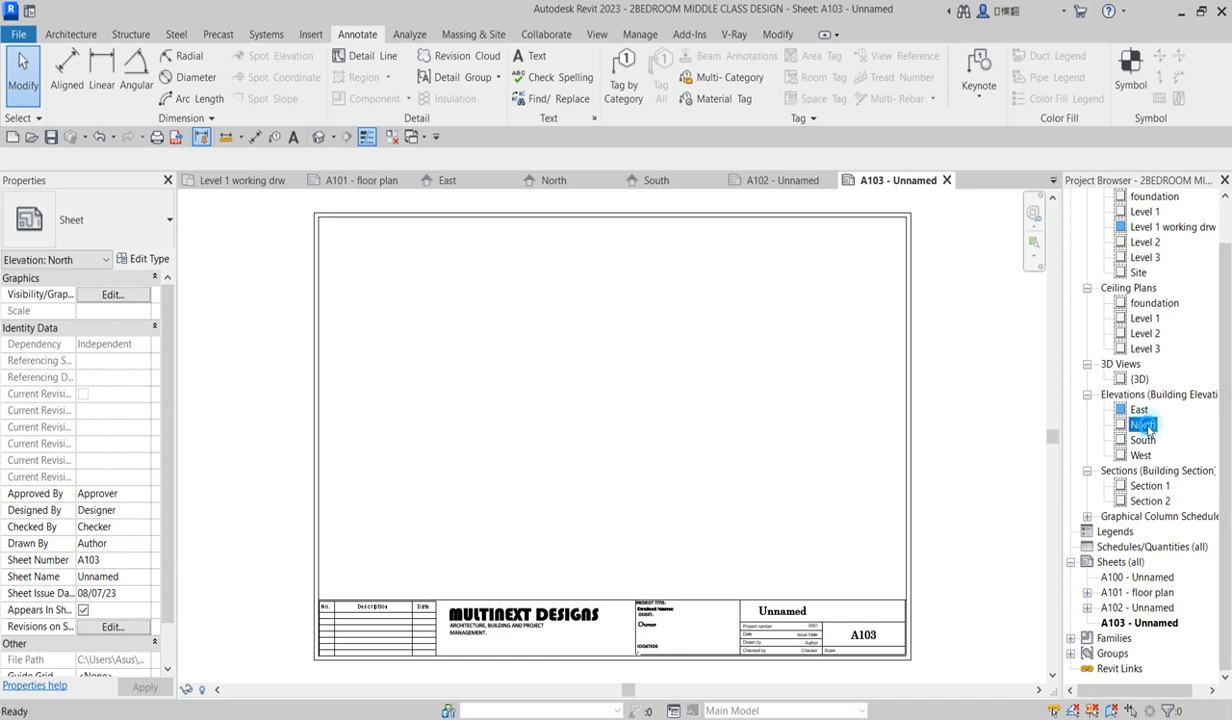
click(590, 395)
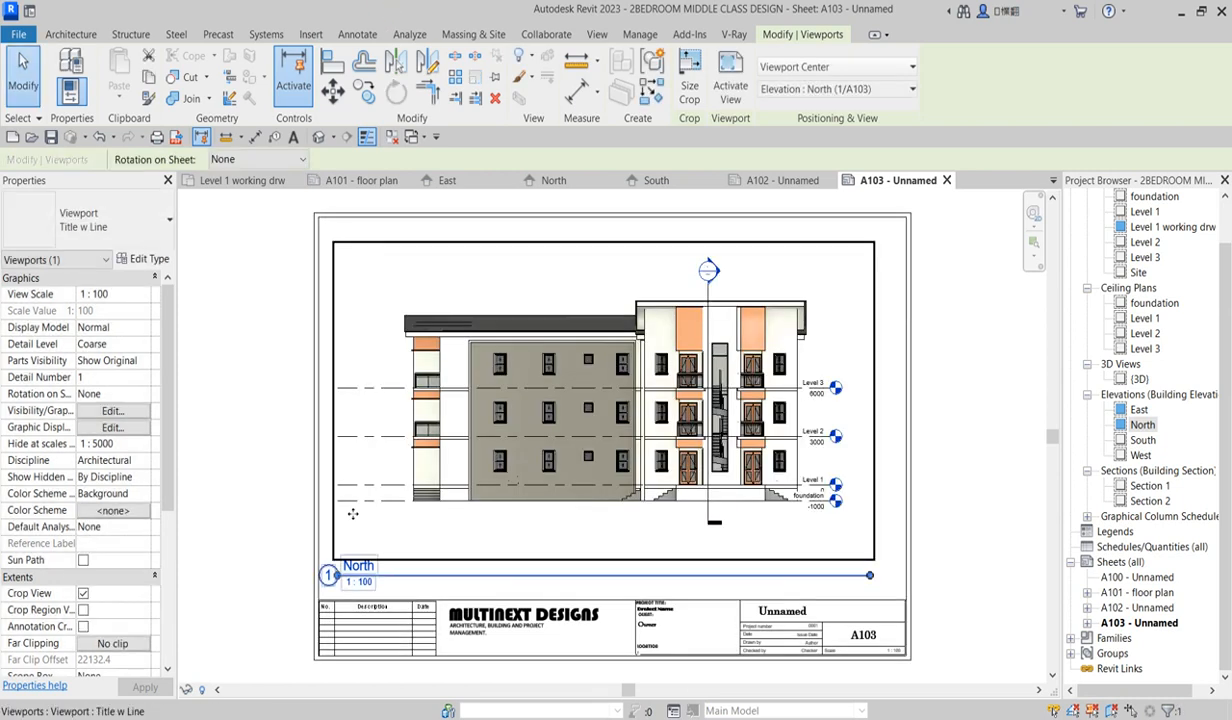
- Set the North viewport to a custom scale of 1:150 and move it toward the middle of sheet A103
click(143, 297)
drag(146, 342, 80, 322)
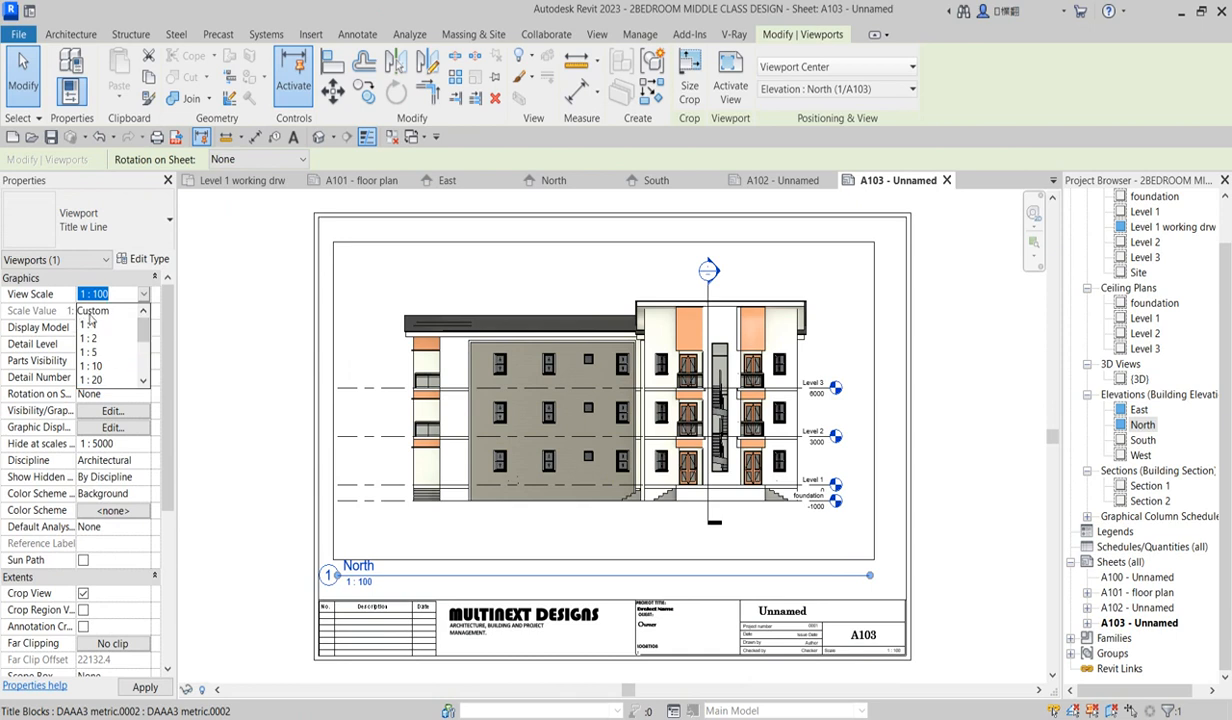
click(90, 311)
click(98, 311)
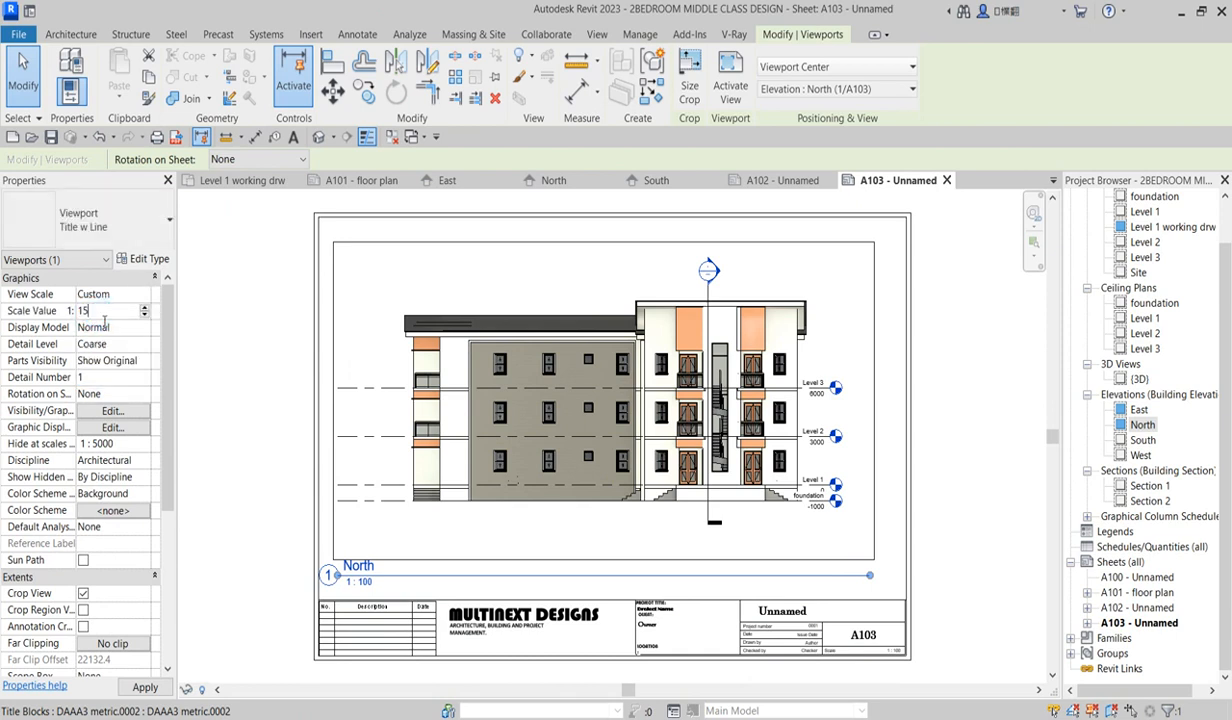
click(208, 620)
drag(528, 456, 605, 452)
- Change the North viewport's type to No Title
click(110, 230)
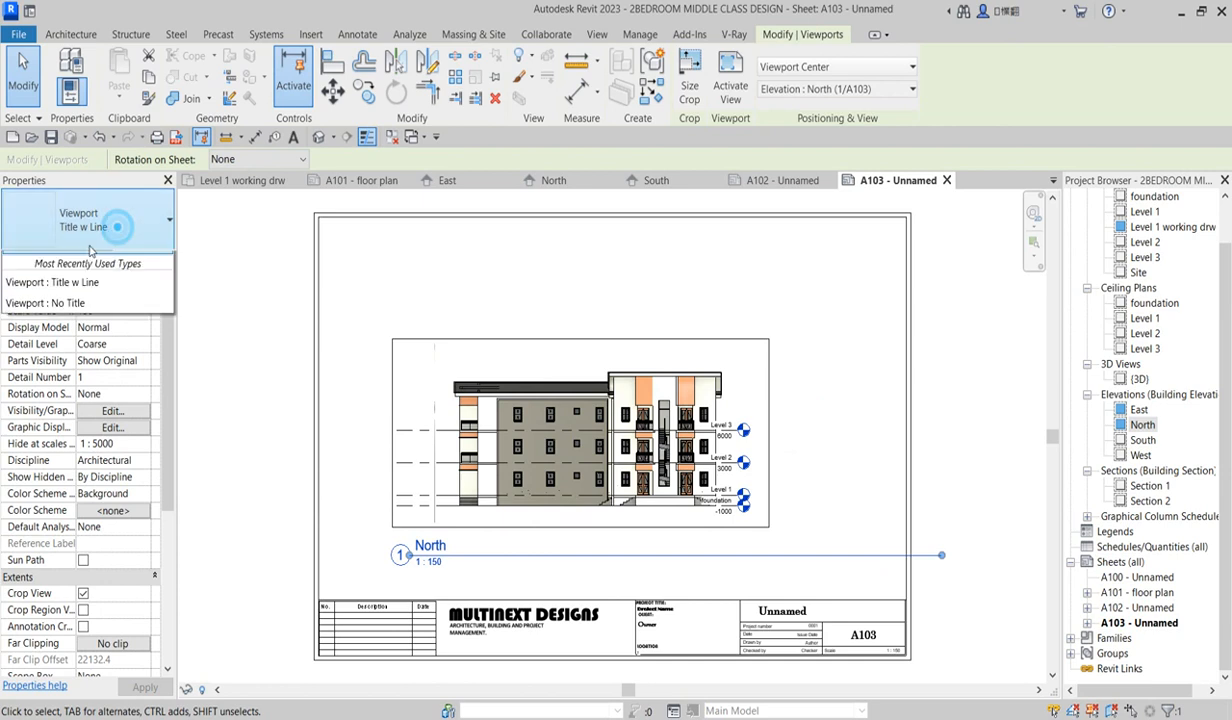
click(45, 300)
click(511, 313)
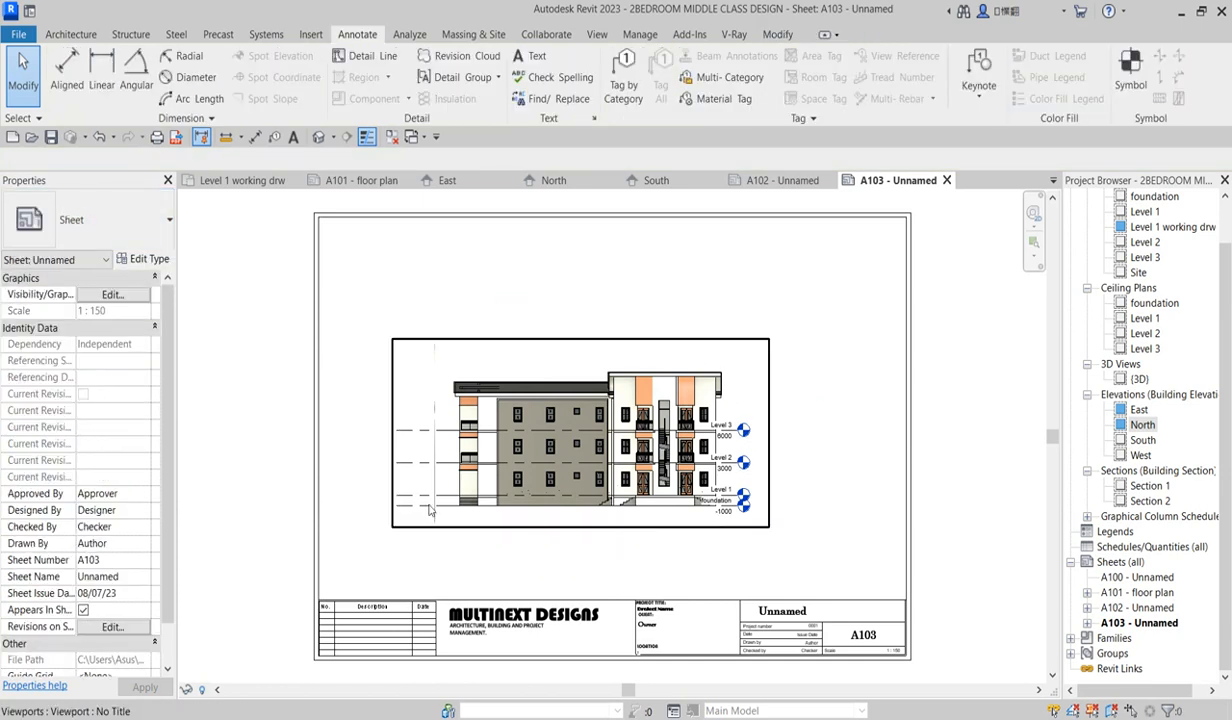
- Examine the North elevation's level lines and its layout on sheet A103
scroll(404, 461, up, 4)
scroll(404, 466, down, 3)
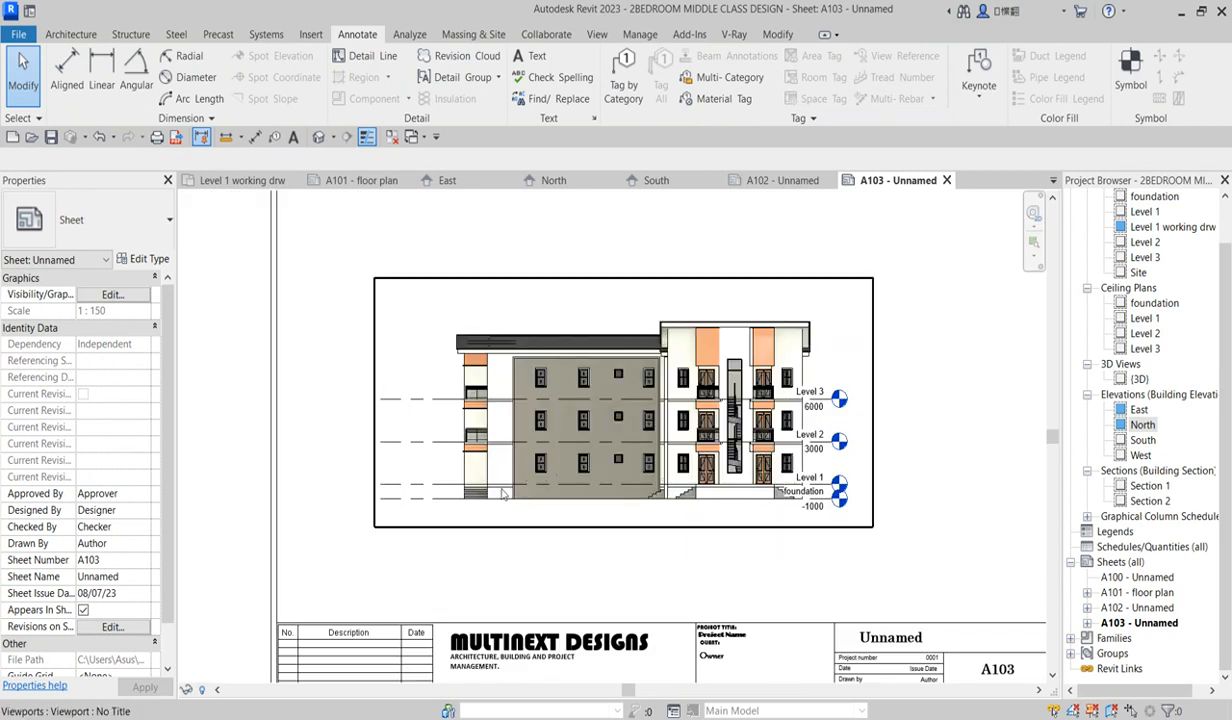
scroll(700, 515, down, 2)
scroll(724, 500, up, 2)
scroll(724, 500, down, 2)
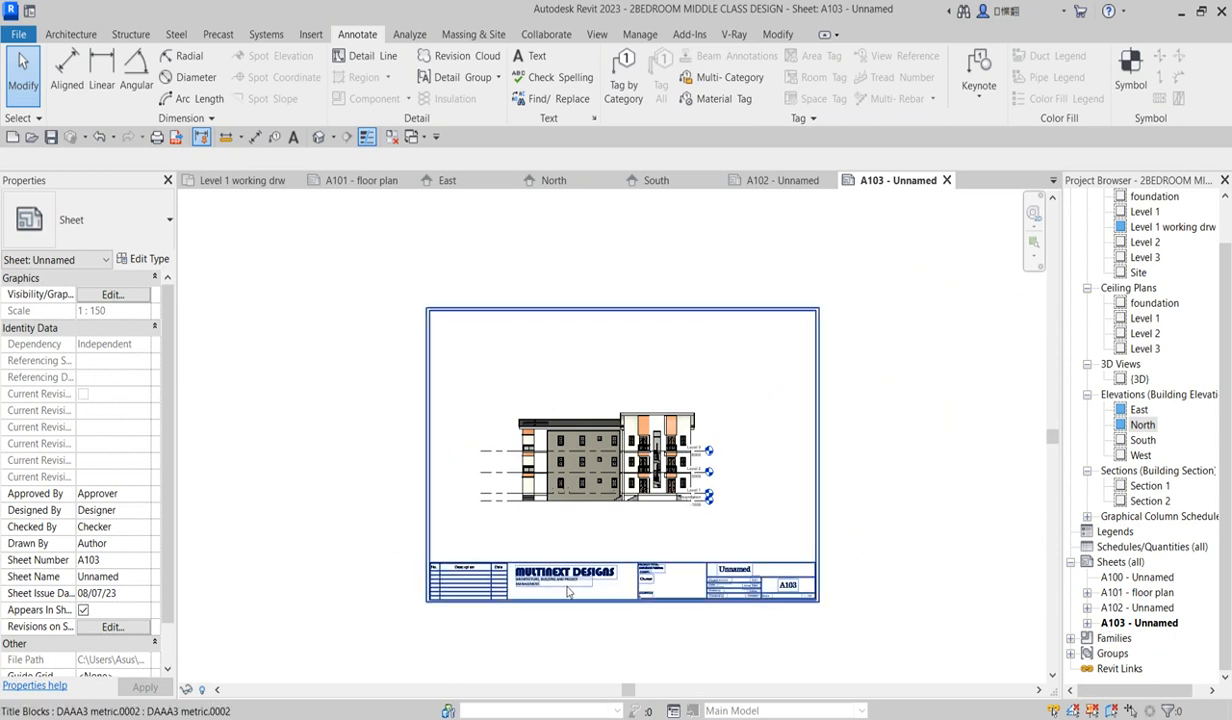
scroll(567, 592, up, 1)
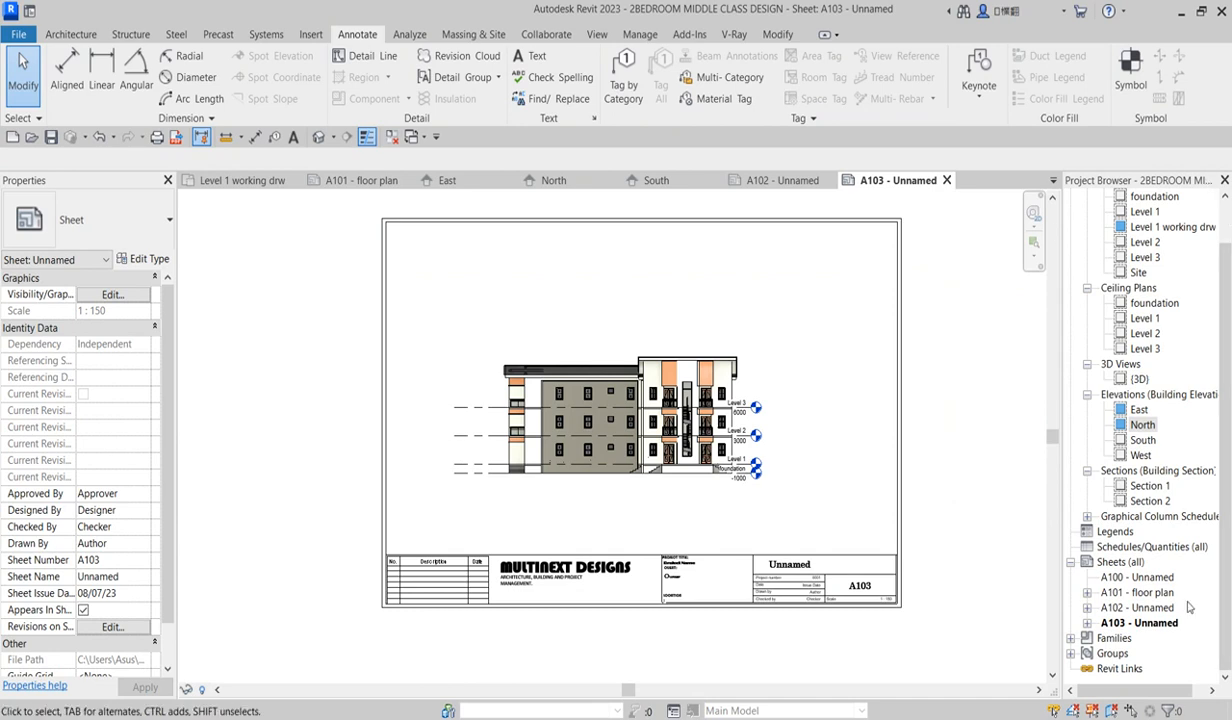
- Open sheet A101 - floor plan and activate its plan viewport at the kitchen beside the staircase
double_click(1130, 593)
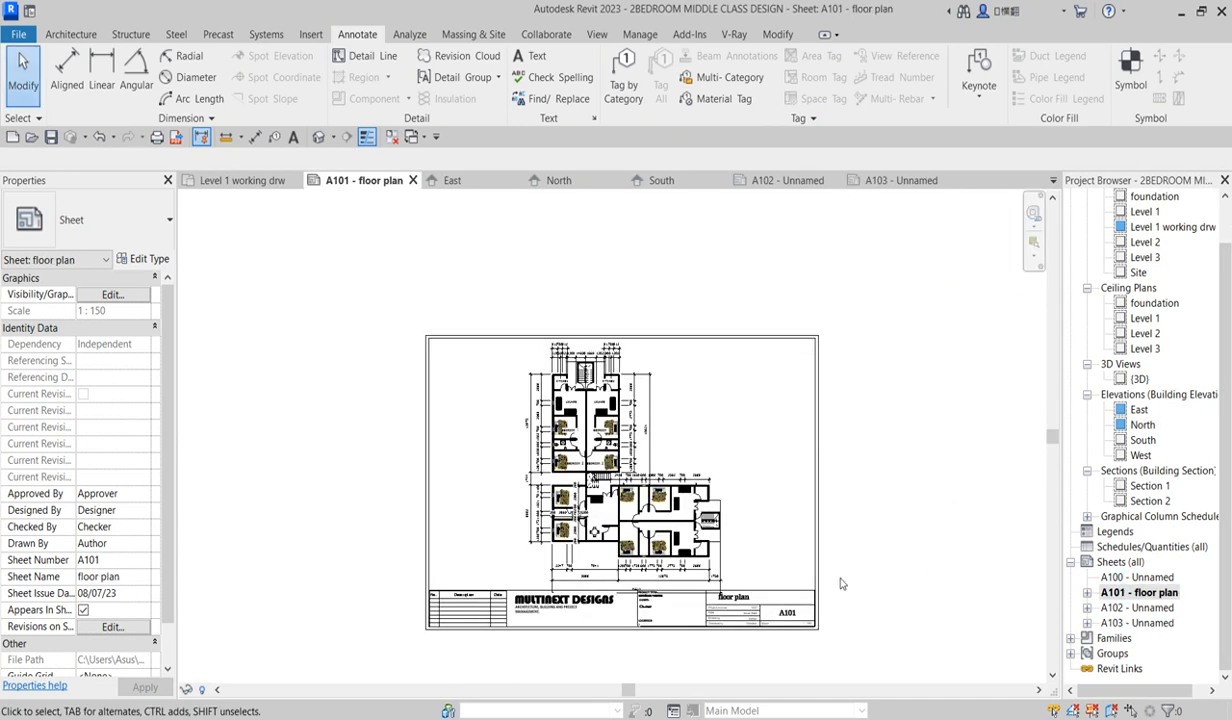
scroll(566, 388, up, 4)
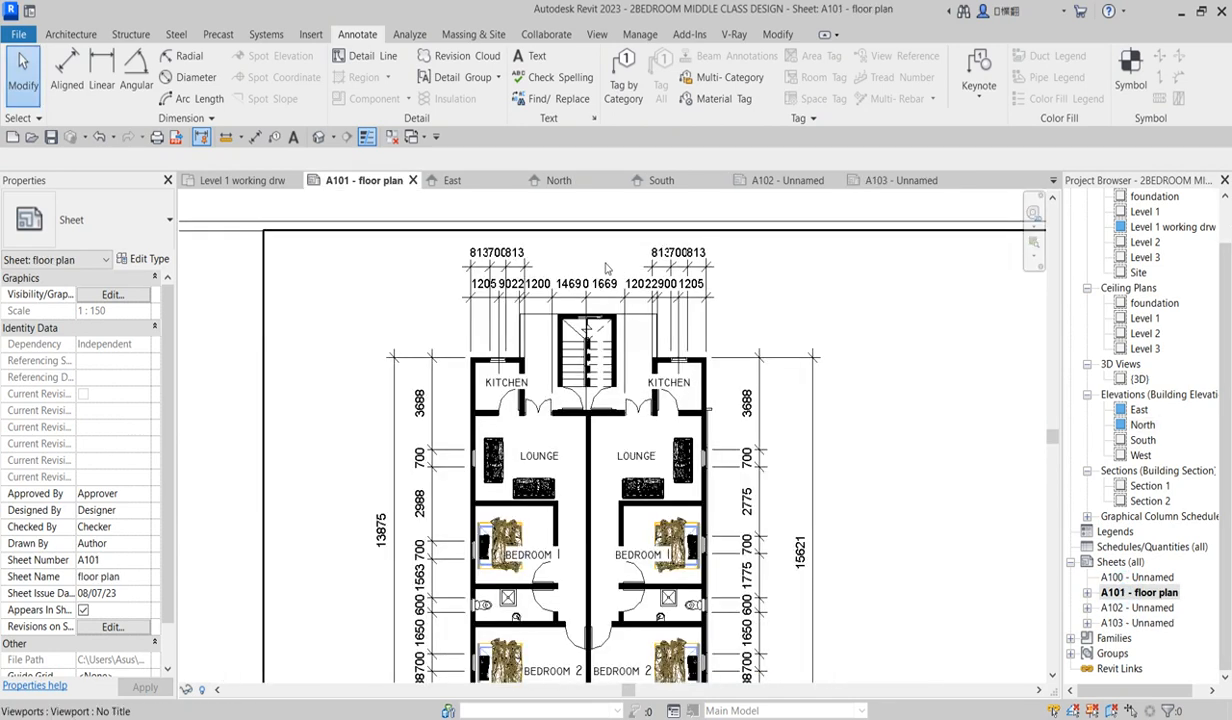
scroll(730, 417, down, 2)
scroll(661, 468, up, 2)
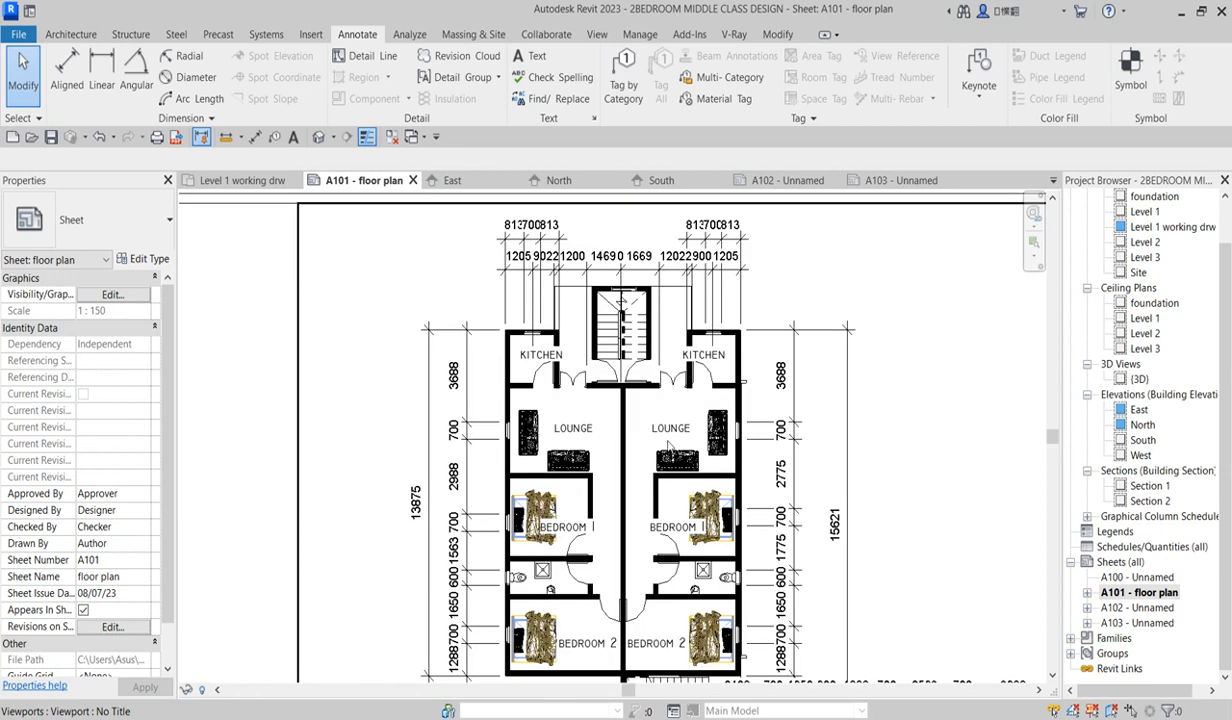
scroll(716, 362, up, 2)
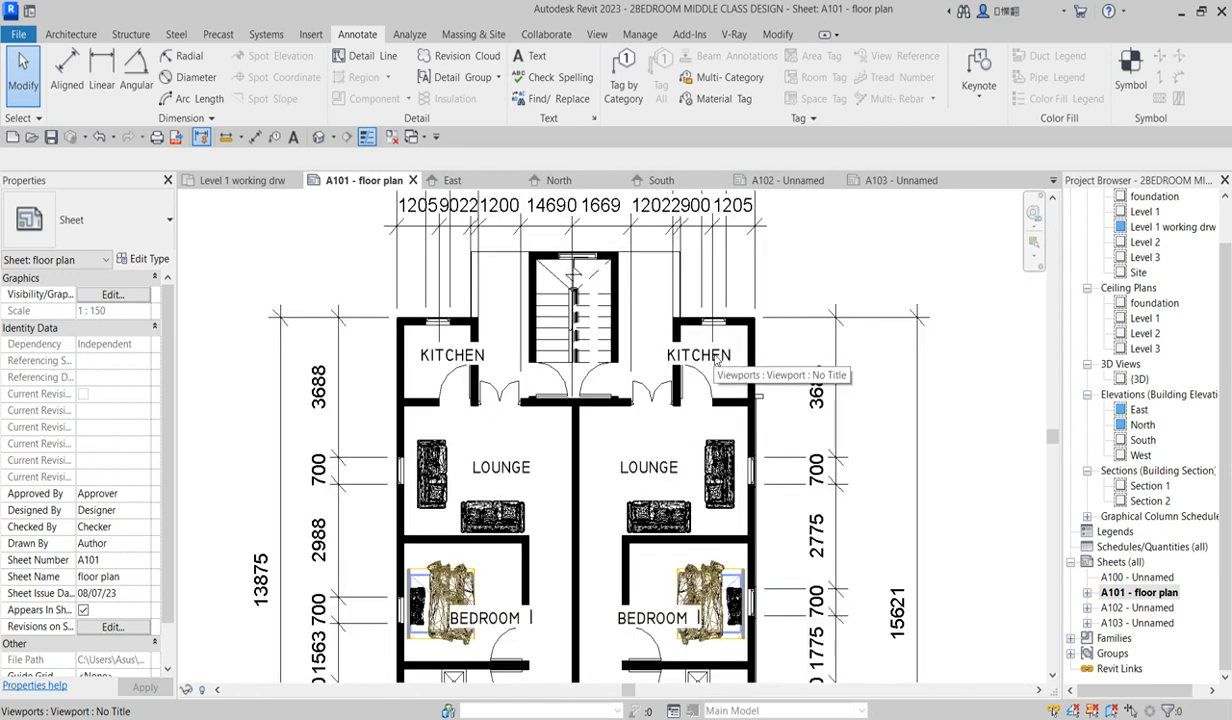
double_click(716, 362)
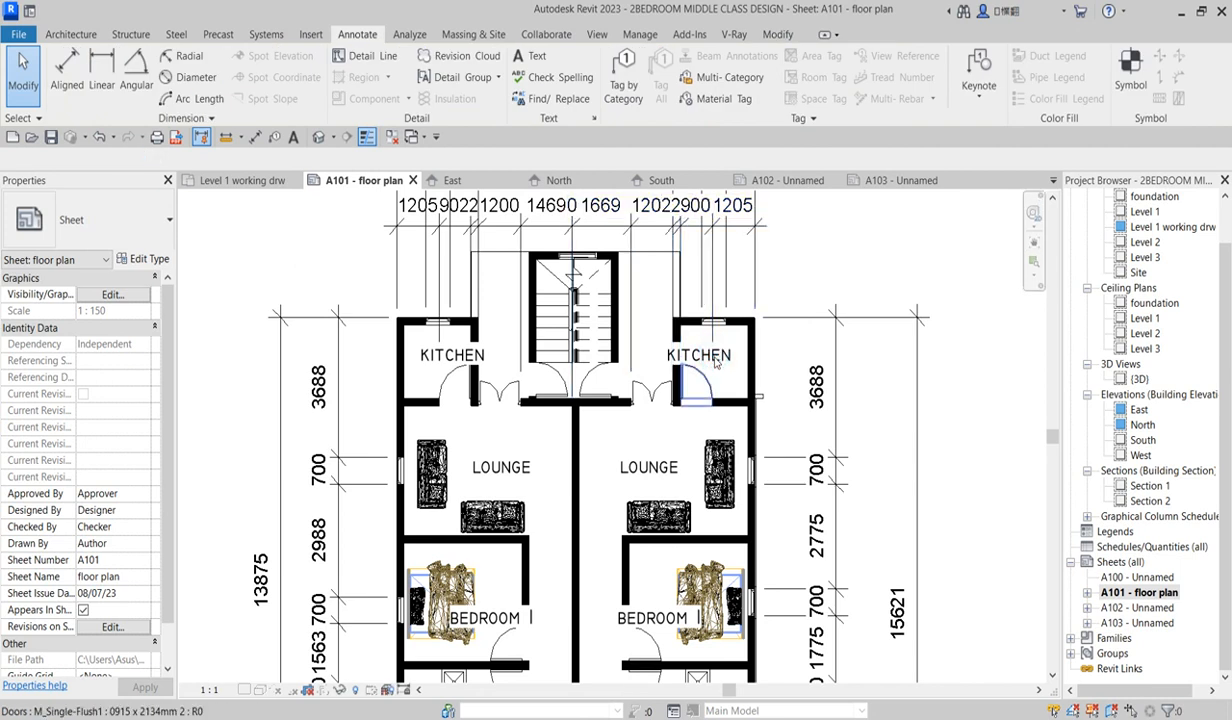
- Select the KITCHEN label beside the staircase on the sheet and open the Level 1 working drw floor plan
scroll(720, 362, up, 2)
click(733, 368)
scroll(734, 361, down, 3)
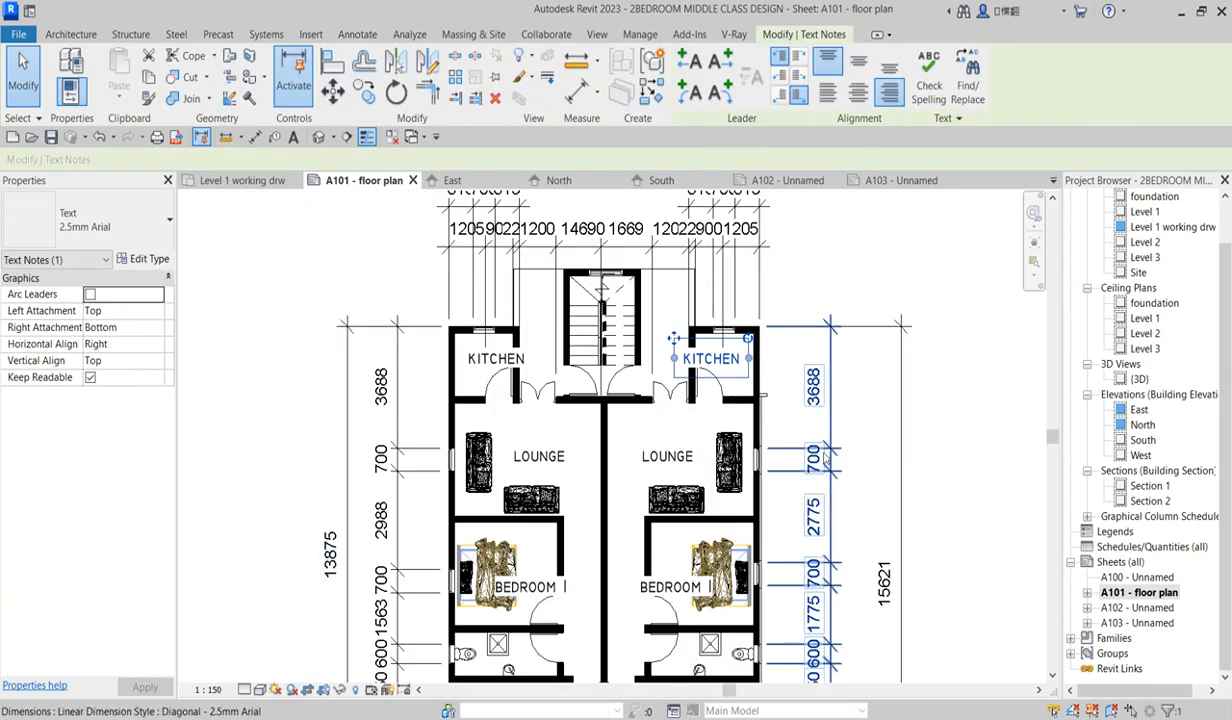
scroll(794, 455, down, 2)
double_click(1150, 227)
scroll(672, 446, up, 4)
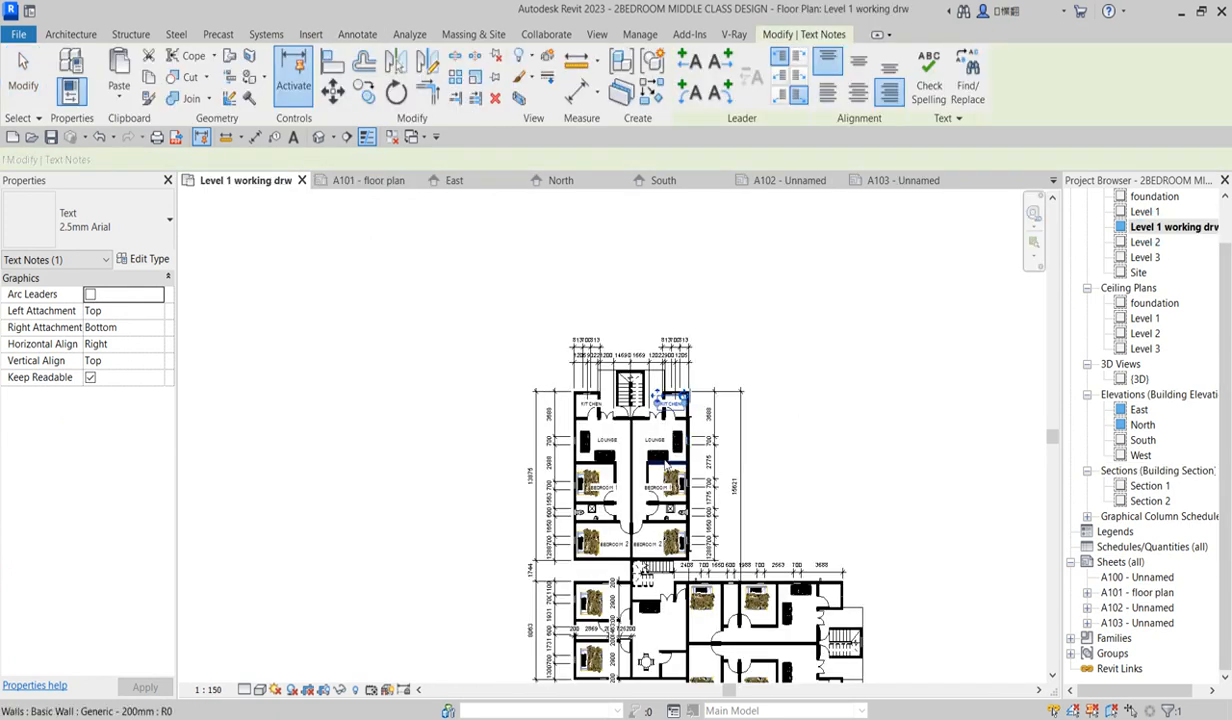
- Set the text size of the room labels' 2.5mm Arial type to 2 mm
click(145, 259)
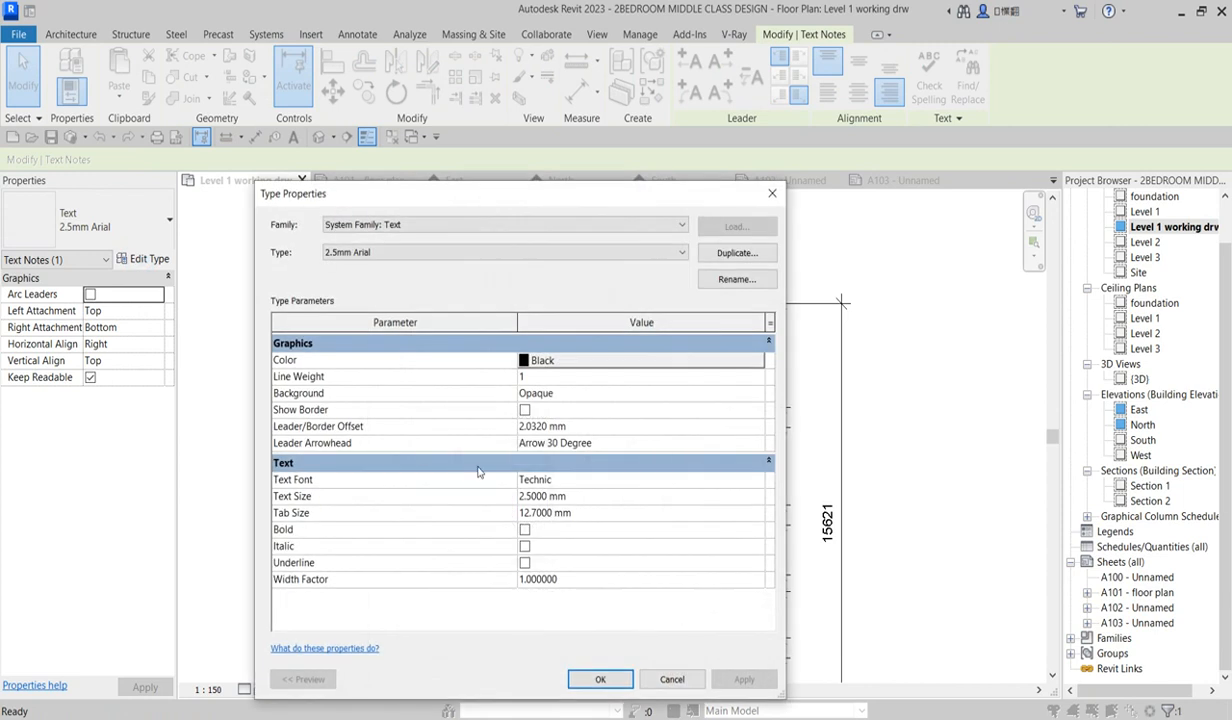
double_click(535, 497)
click(525, 497)
drag(531, 500, 539, 501)
text(0)
click(600, 679)
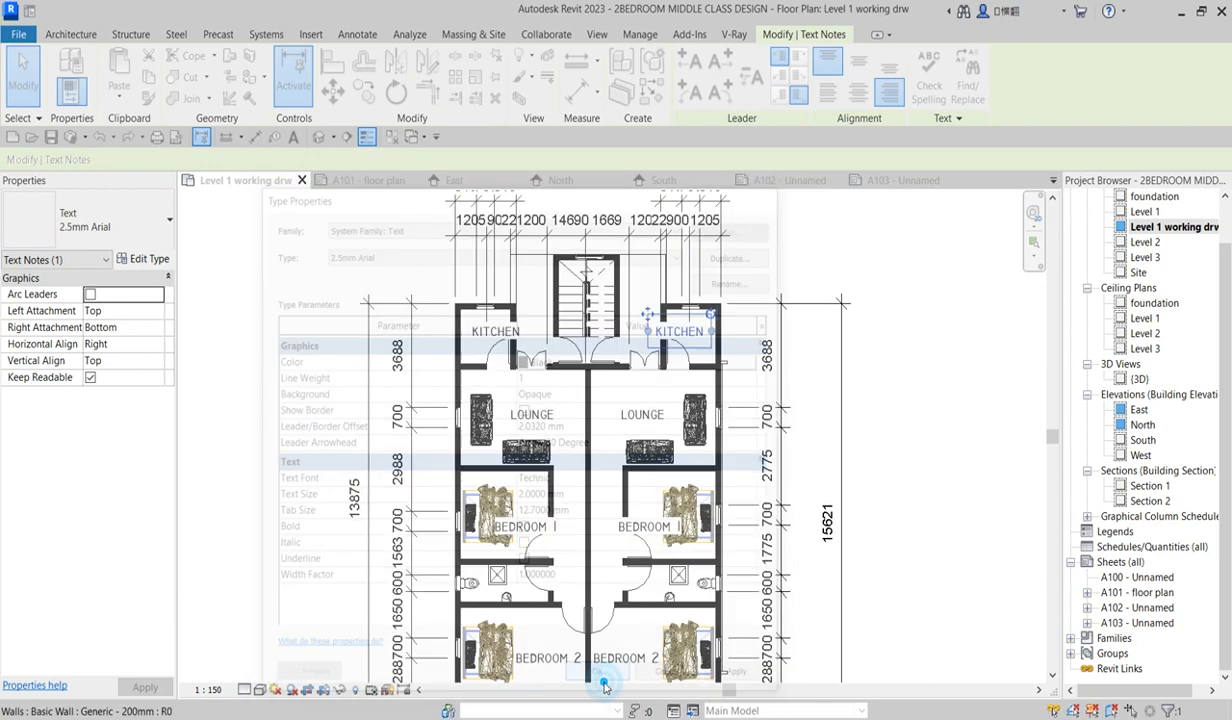
click(647, 414)
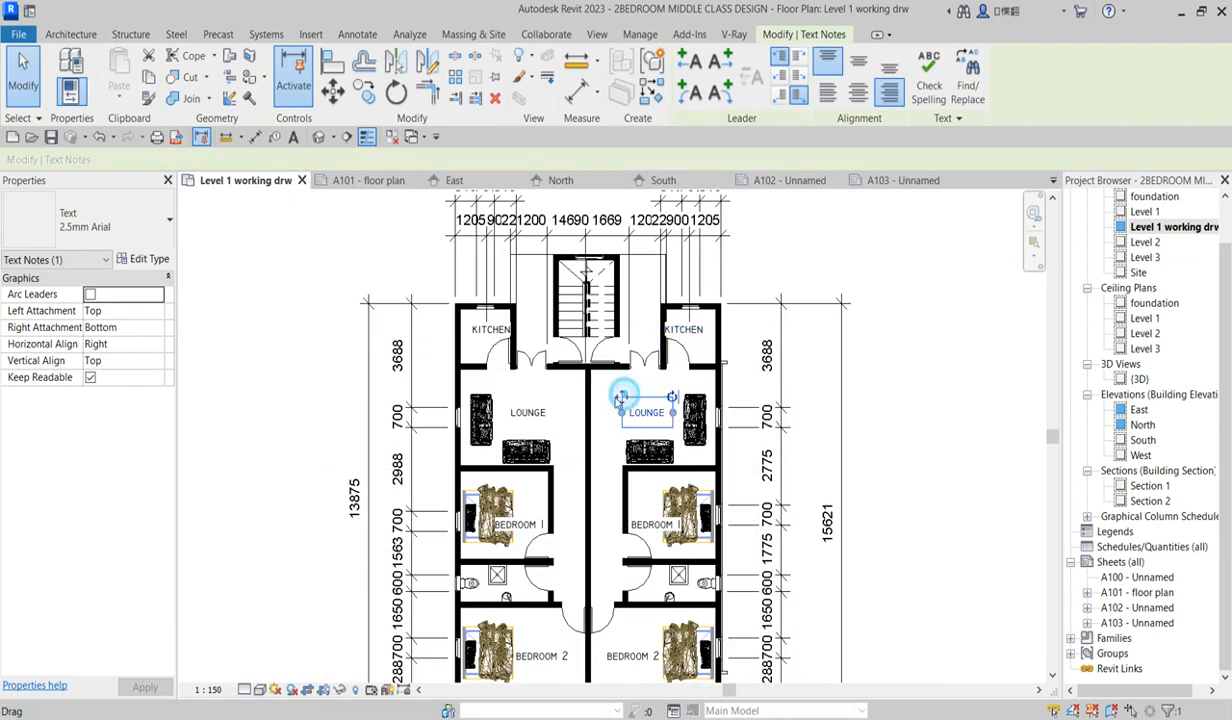
click(806, 376)
scroll(708, 398, down, 2)
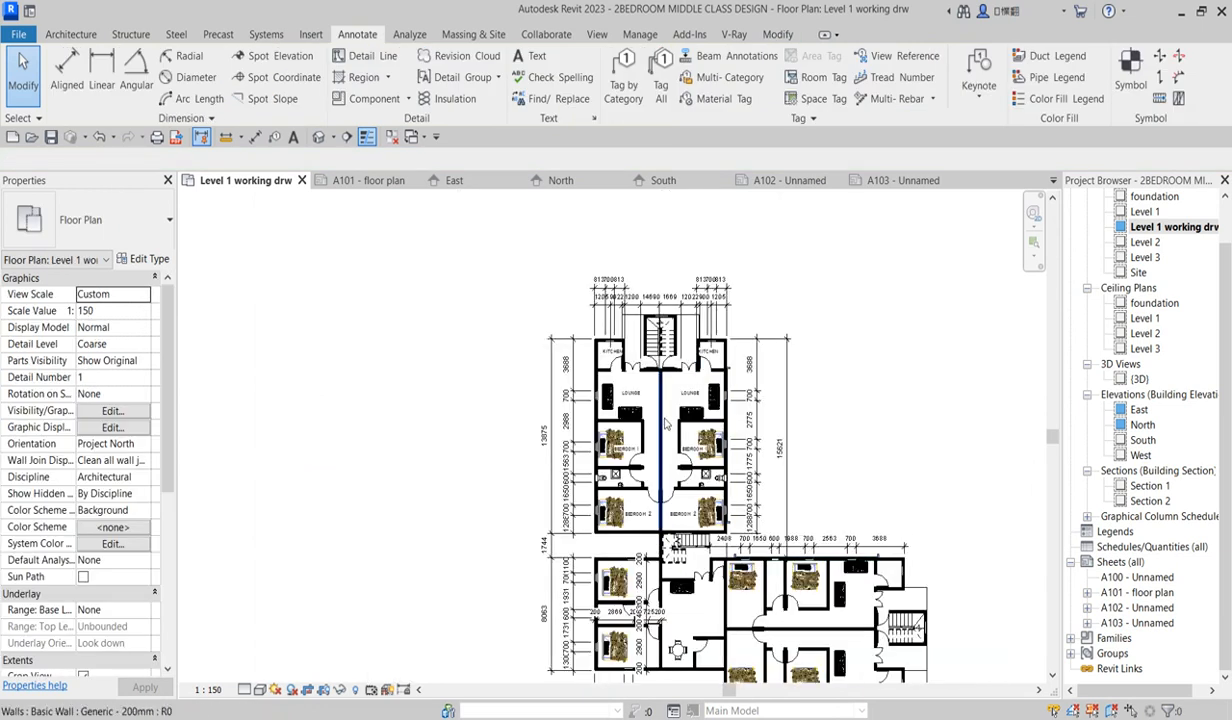
scroll(709, 378, down, 3)
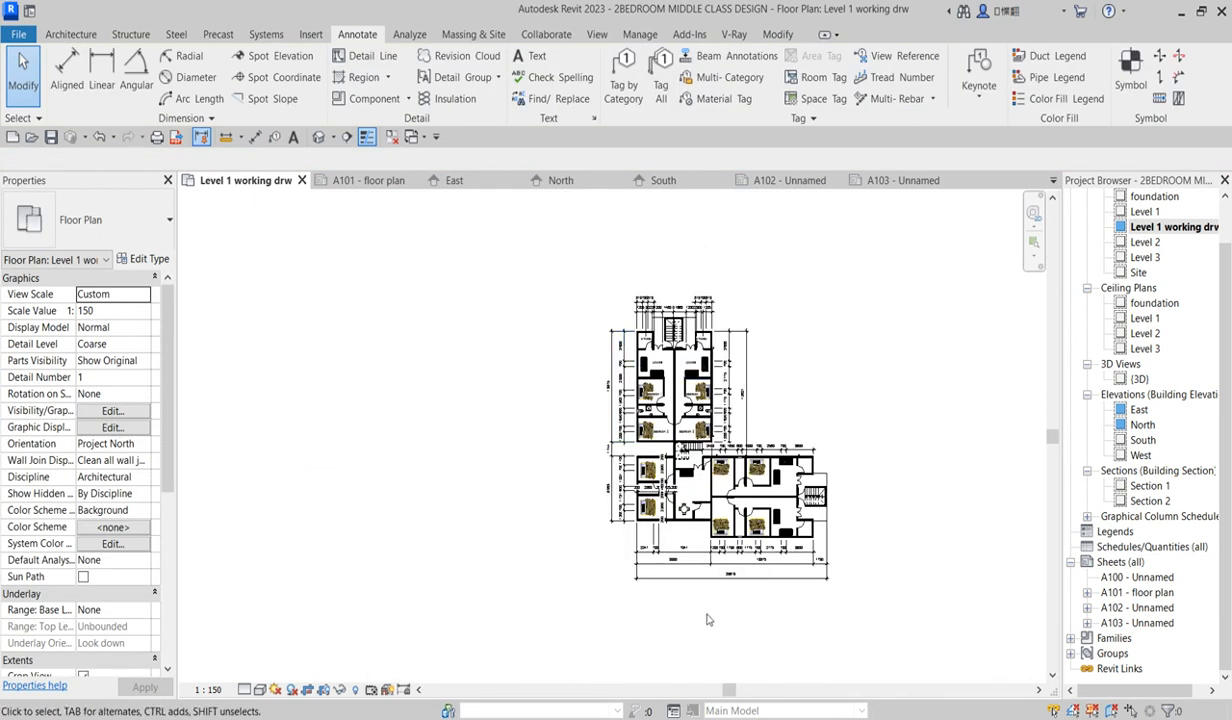
scroll(666, 586, up, 2)
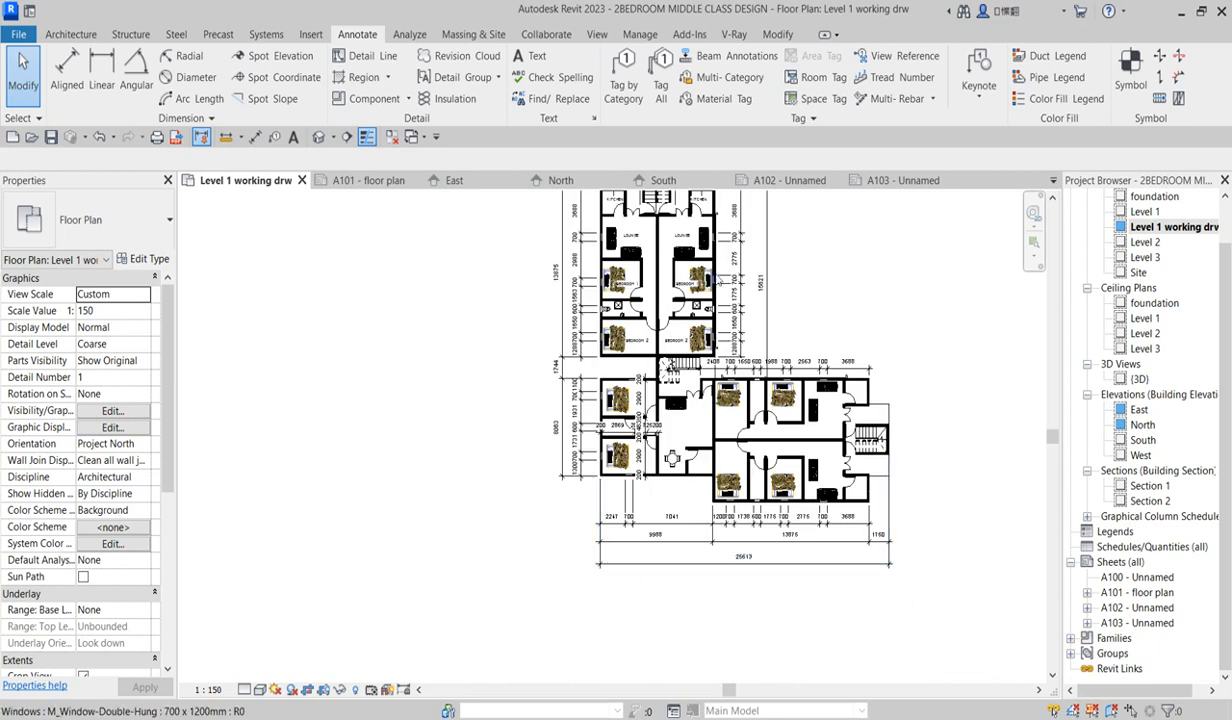
click(681, 229)
click(370, 100)
key(Escape)
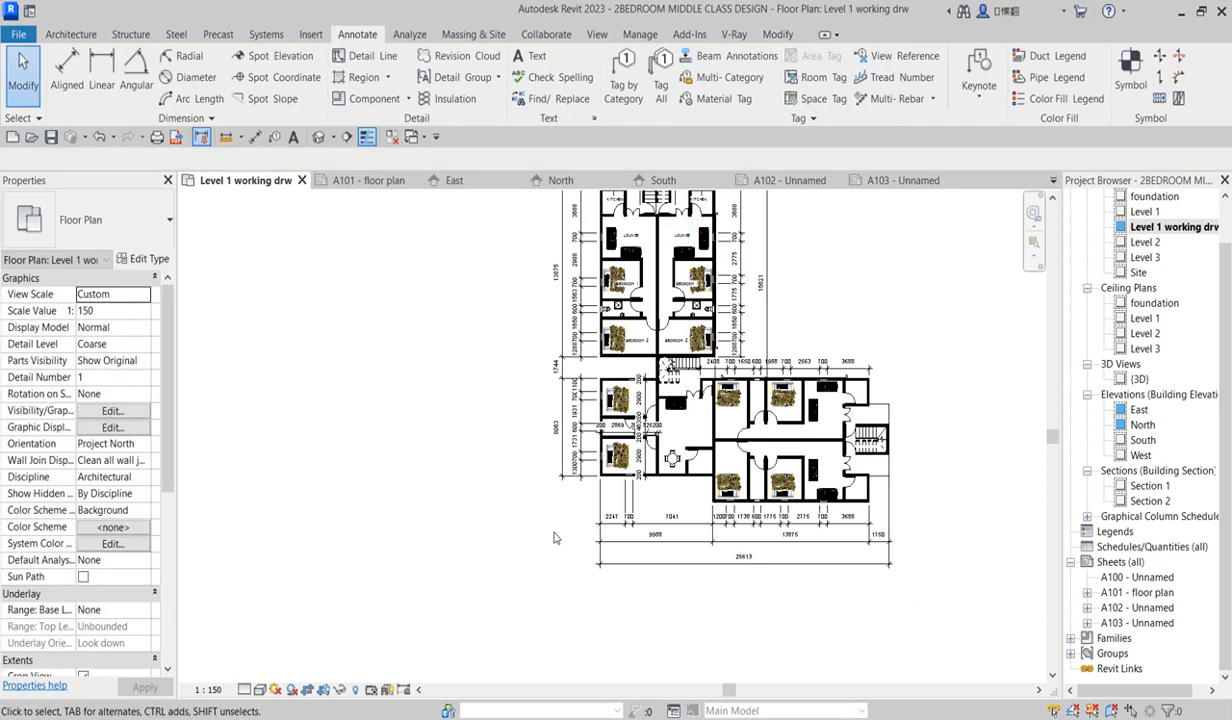
- Copy the LOUNGE label beside the 15621 dimension to the empty area outside the plan's lower-left corner
click(681, 229)
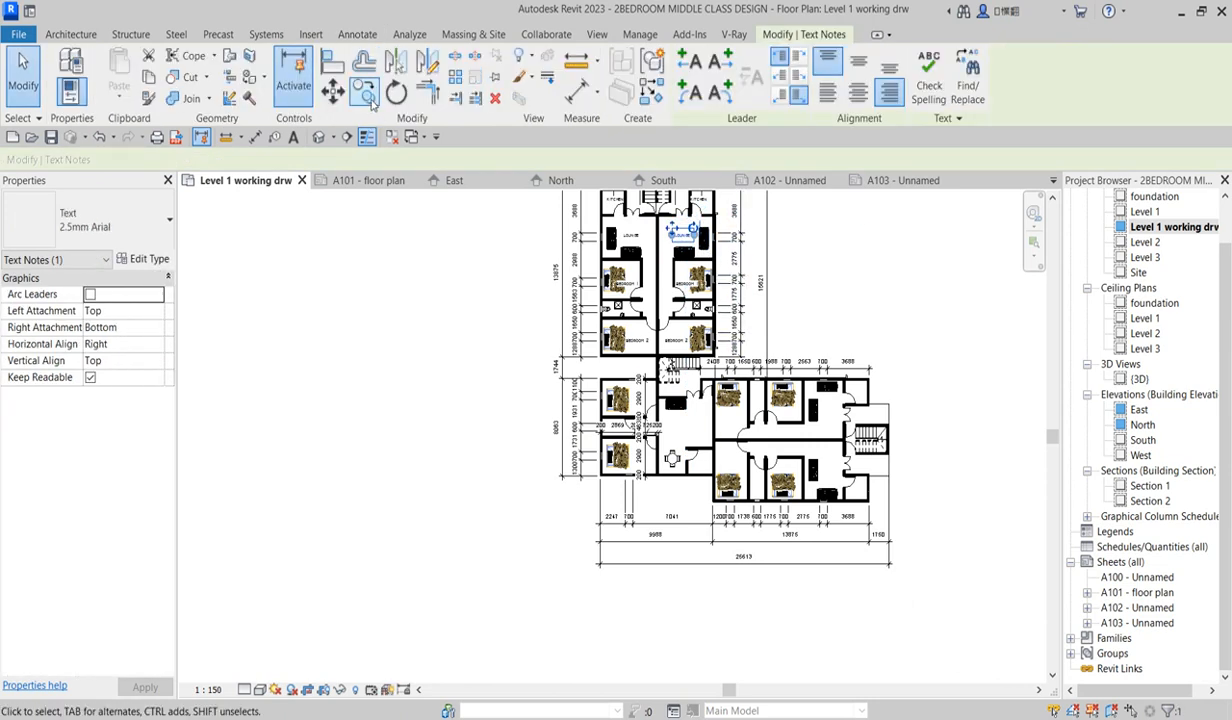
click(365, 92)
click(690, 232)
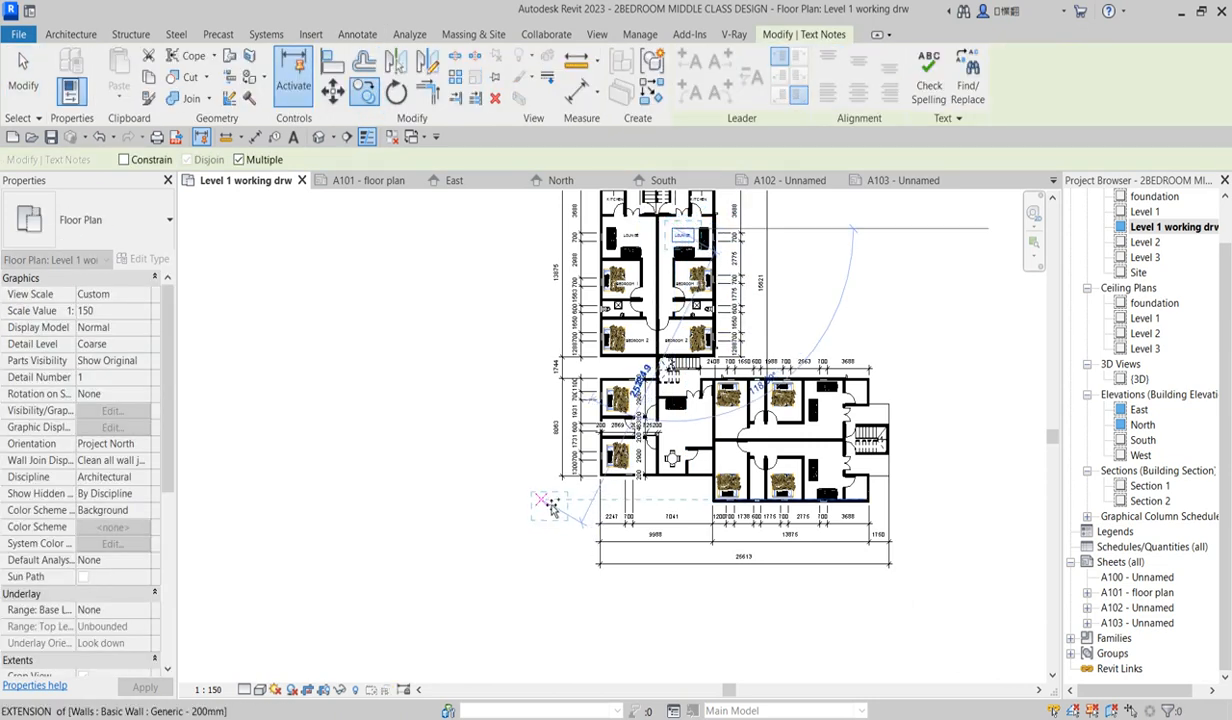
click(548, 507)
scroll(548, 510, up, 2)
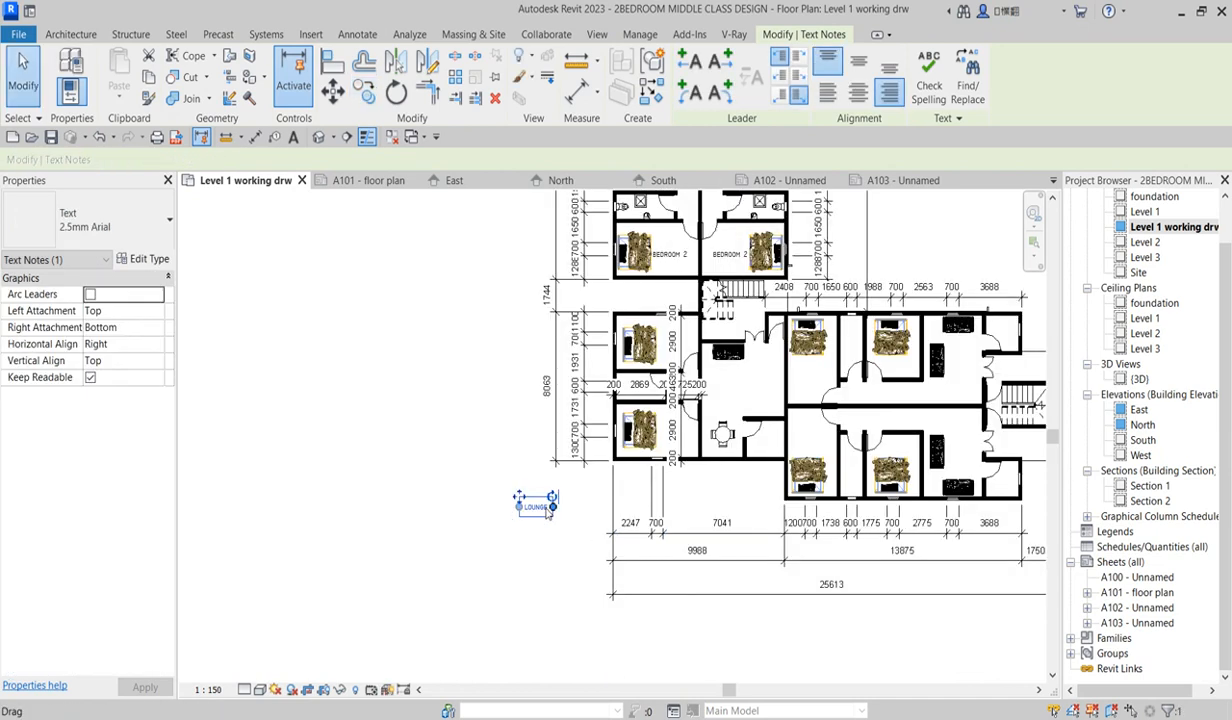
- Change the copied LOUNGE label's text to FLOOR PLAN
click(542, 510)
click(545, 517)
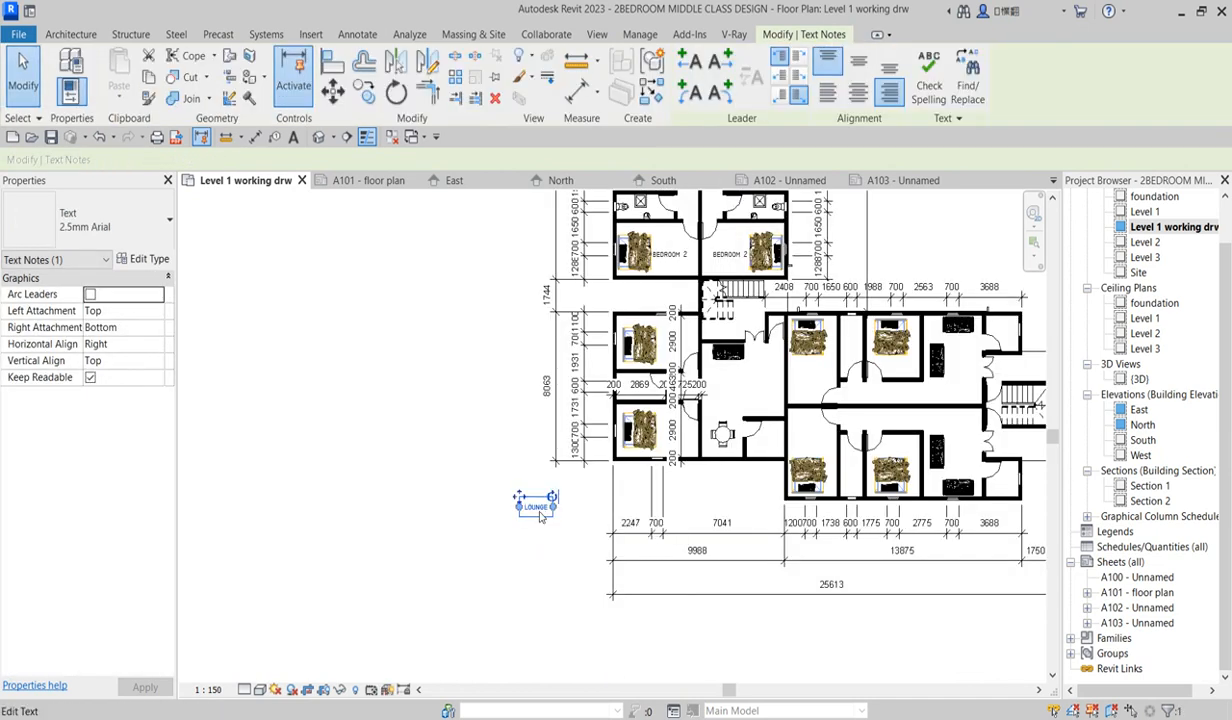
scroll(539, 512, up, 3)
click(541, 512)
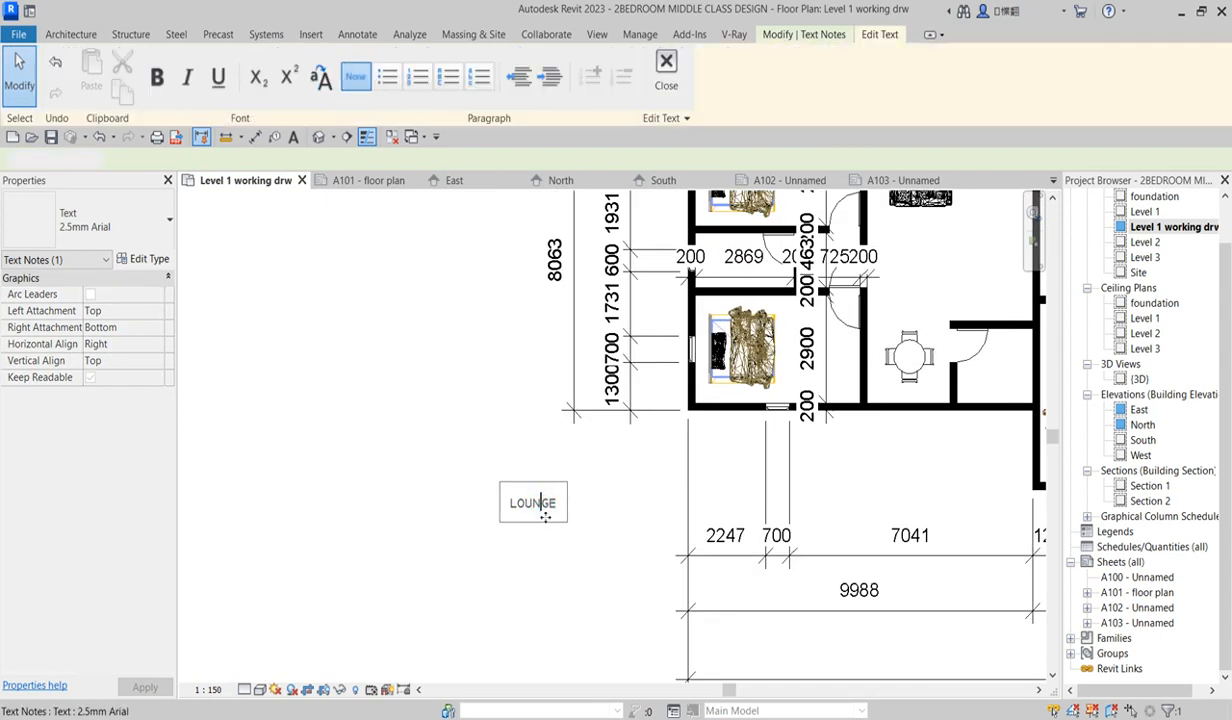
key(Escape)
click(546, 508)
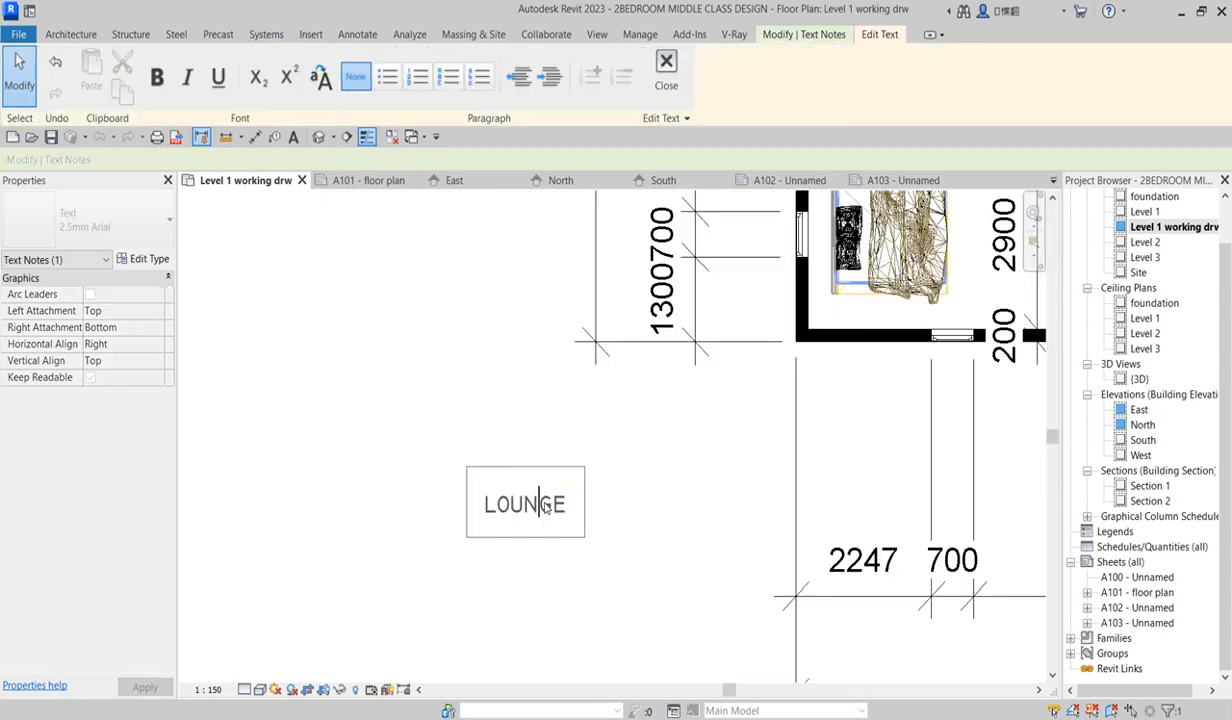
double_click(546, 508)
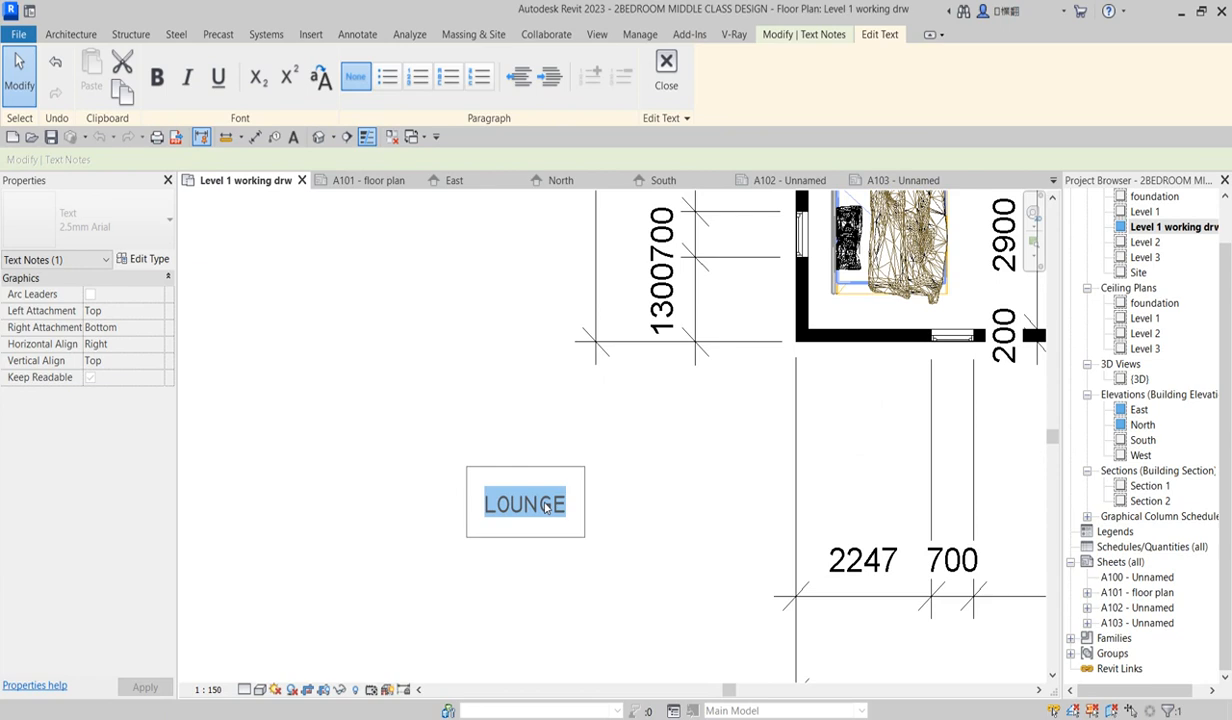
text(FLOOR)
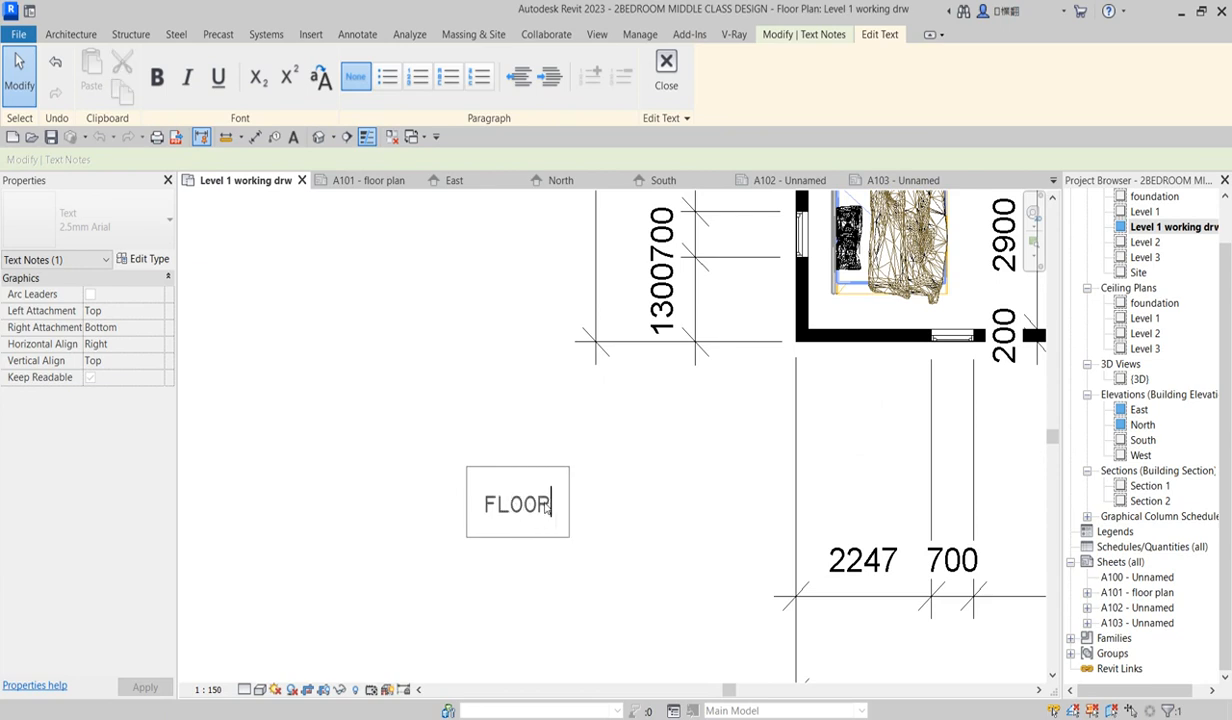
text( PK)
key(BackSpace)
text(L)
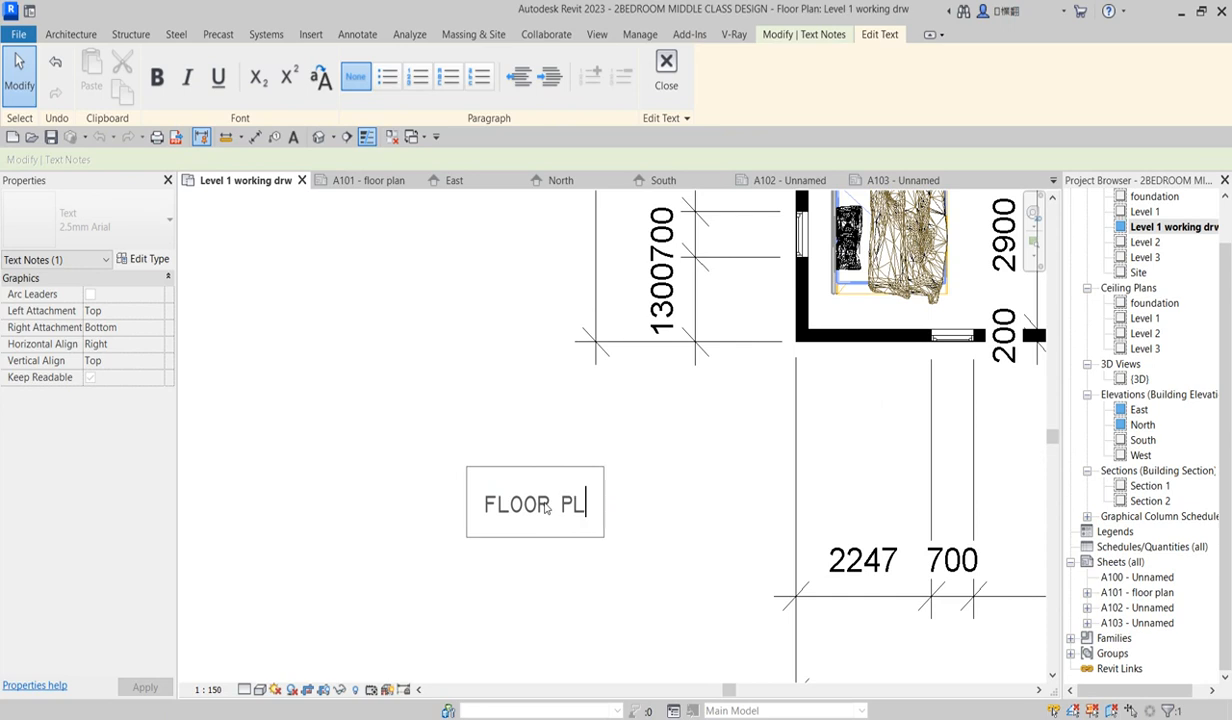
text(O)
key(BackSpace)
text(AN)
click(475, 354)
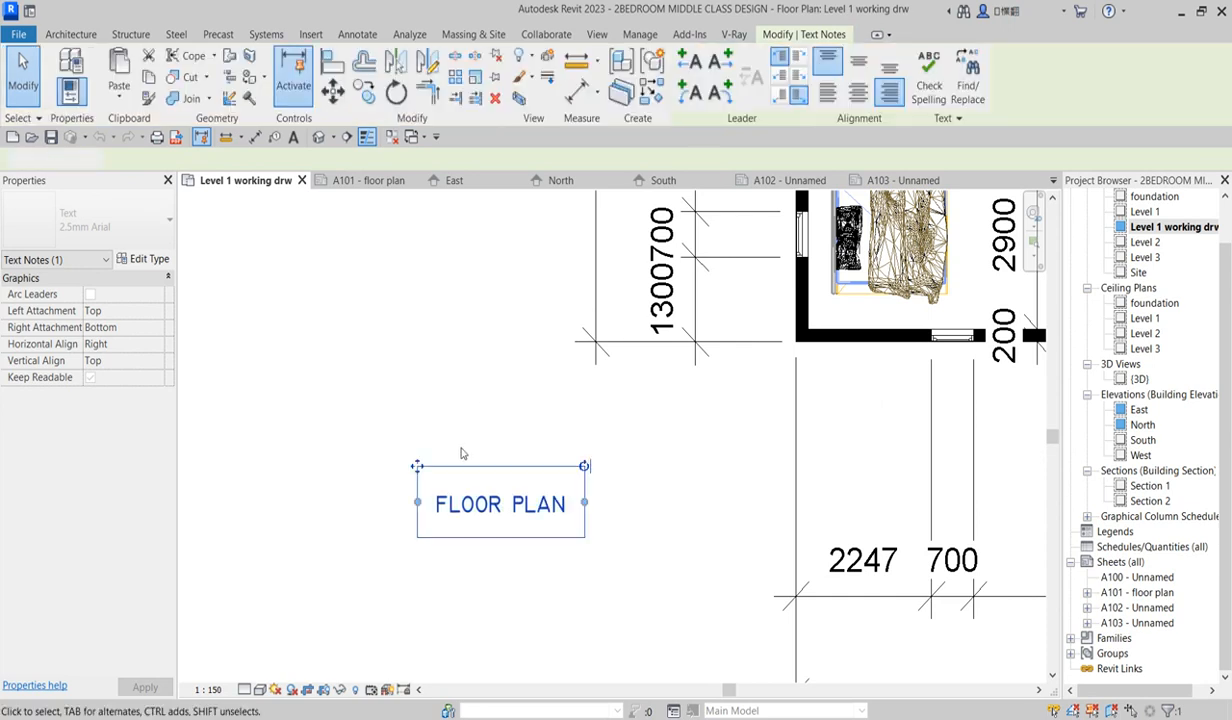
- Duplicate the FLOOR PLAN note's text type as "floo" and set its text size to 7 mm
click(141, 259)
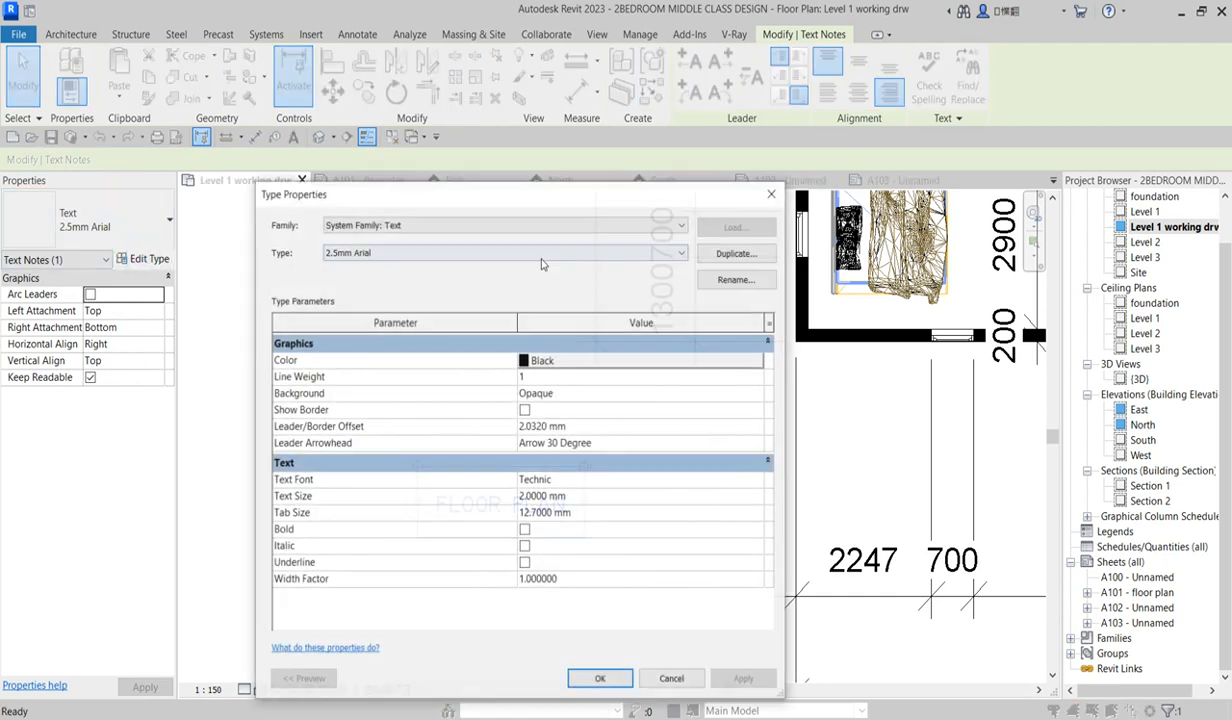
click(728, 253)
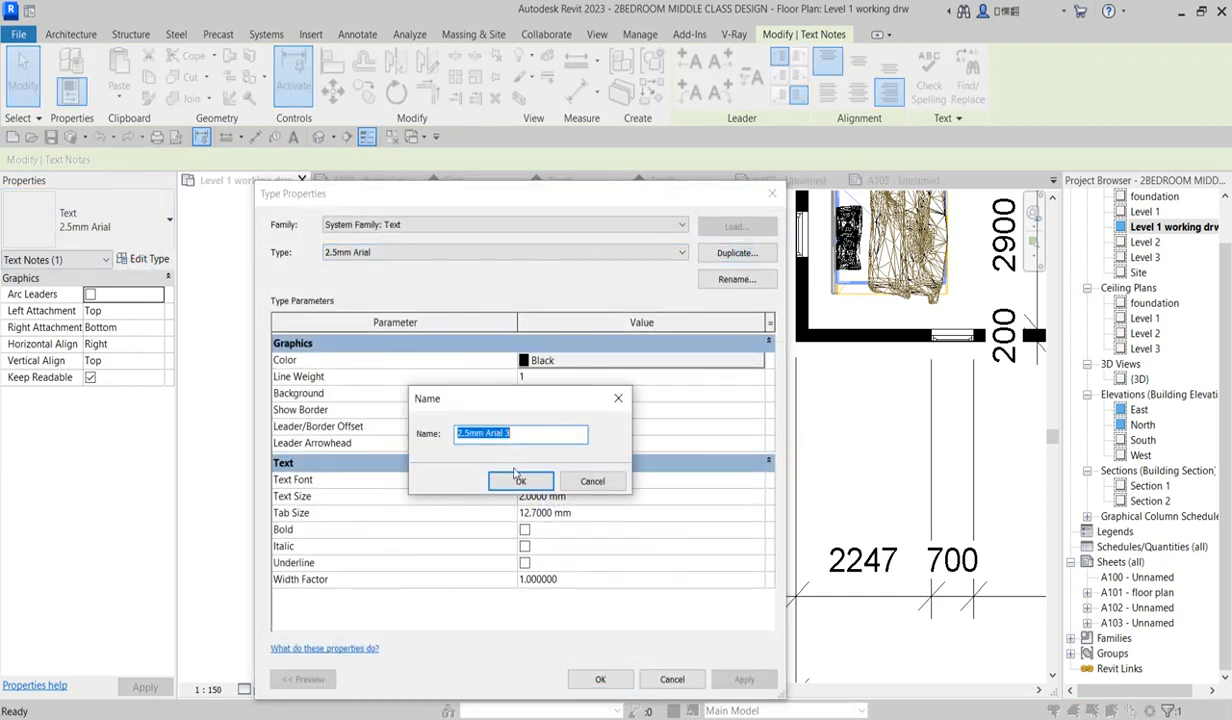
text(floo)
click(536, 477)
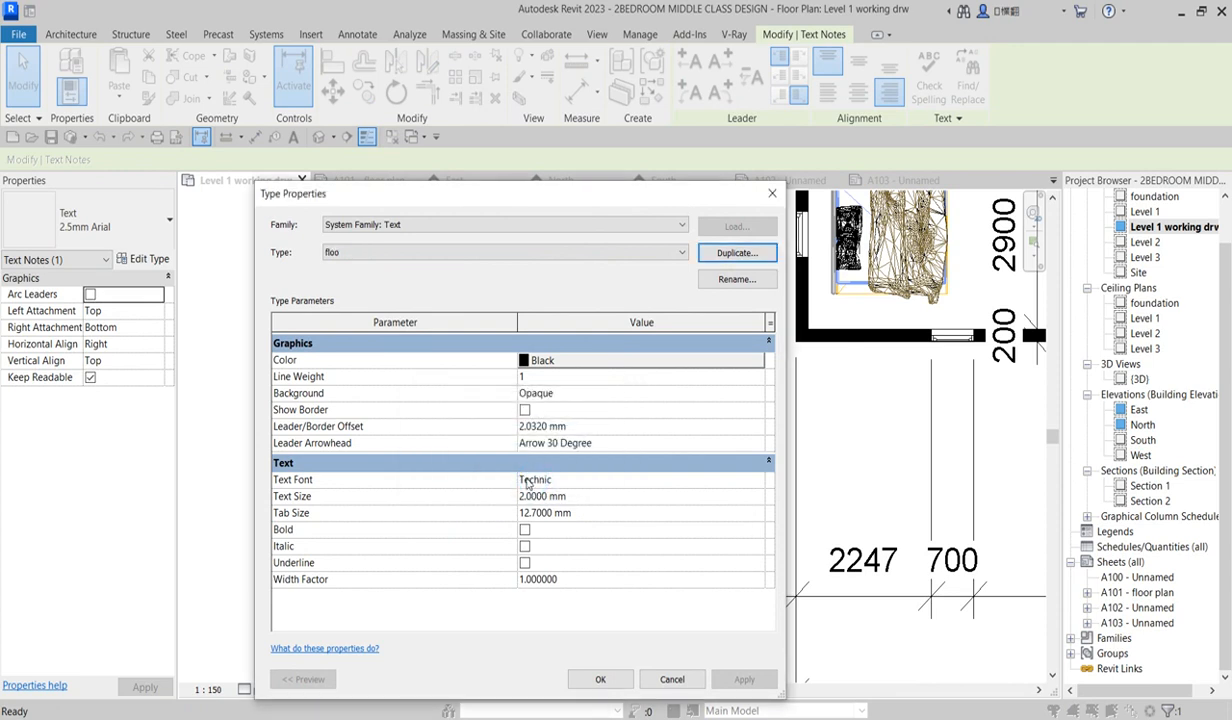
click(526, 497)
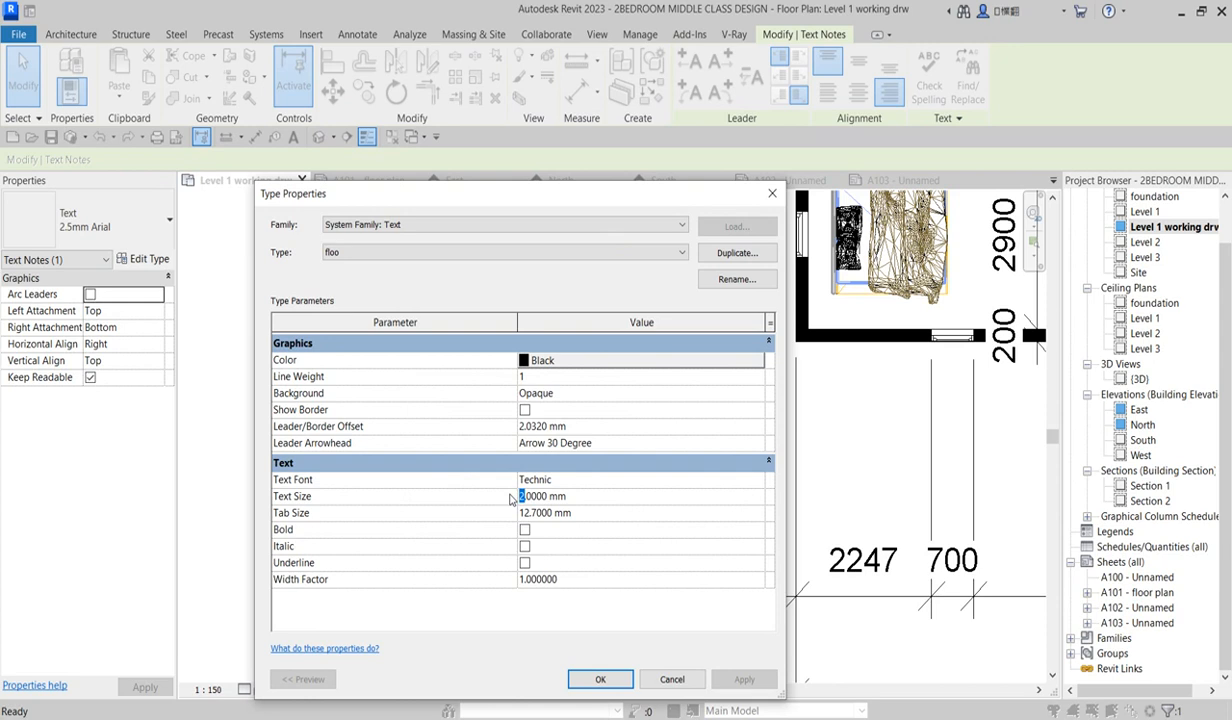
text(7)
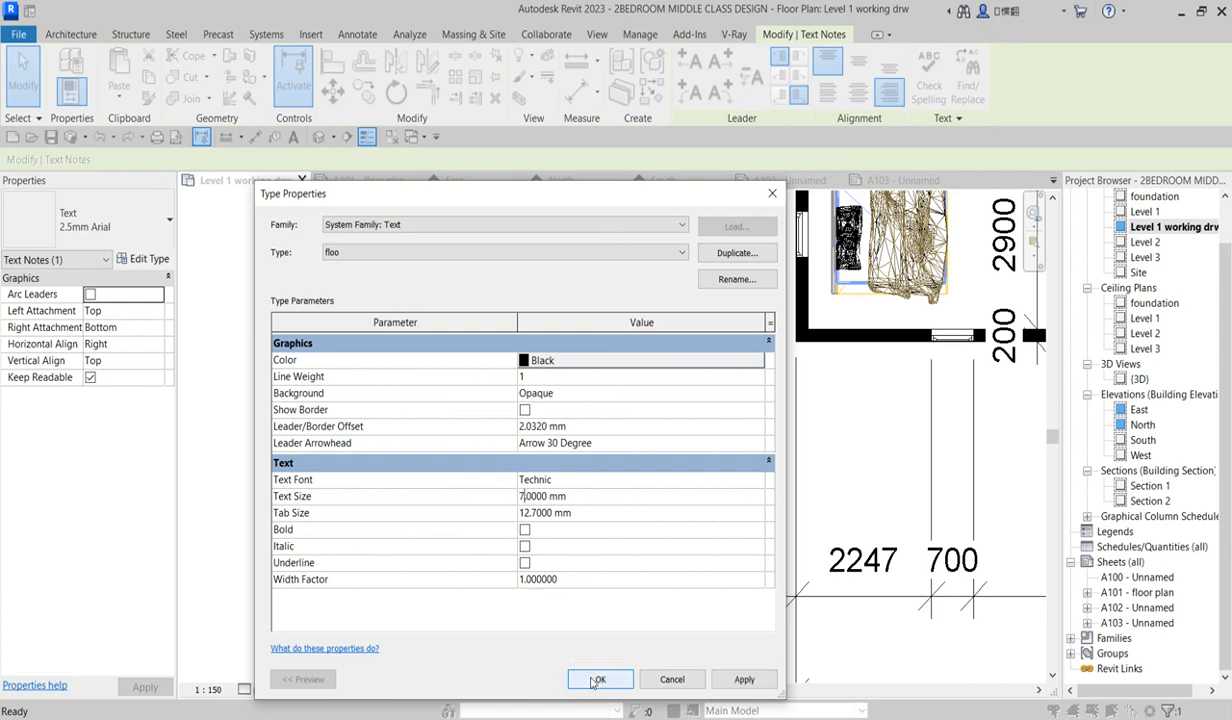
click(590, 677)
- Make the floo text type bold
click(150, 259)
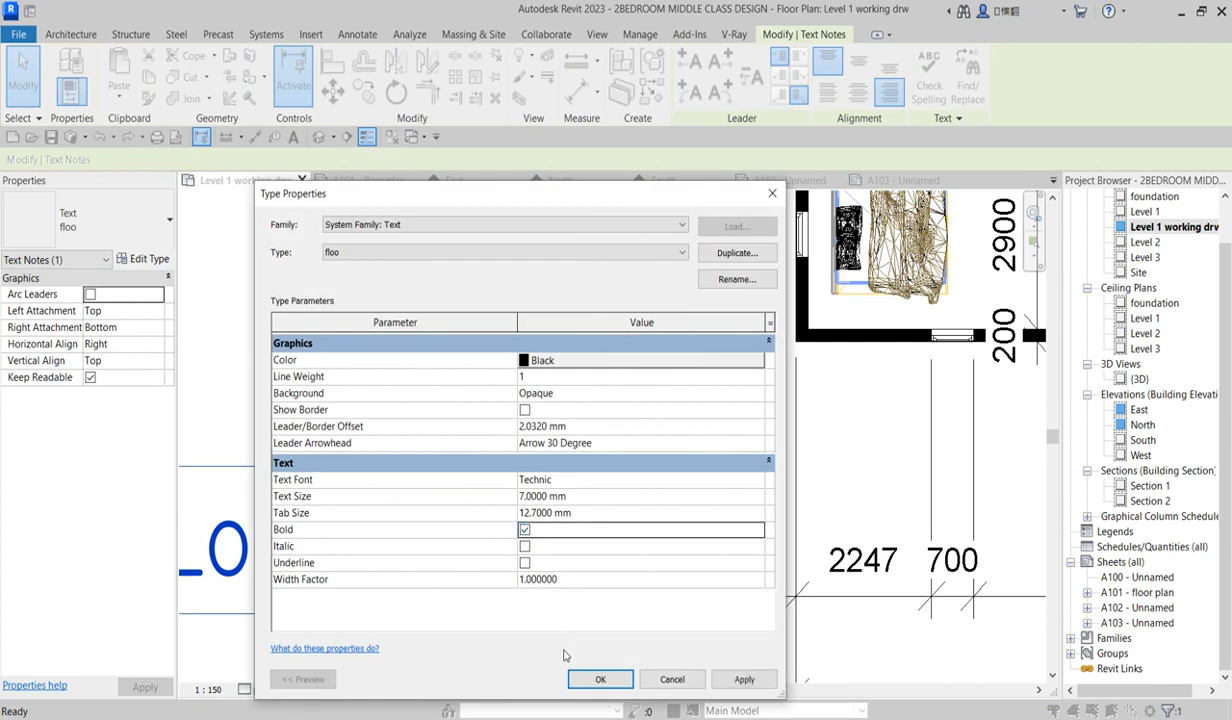
click(600, 679)
click(583, 625)
- Move the FLOOR PLAN title slightly closer to the 2247 dimension below the plan
scroll(522, 567, down, 2)
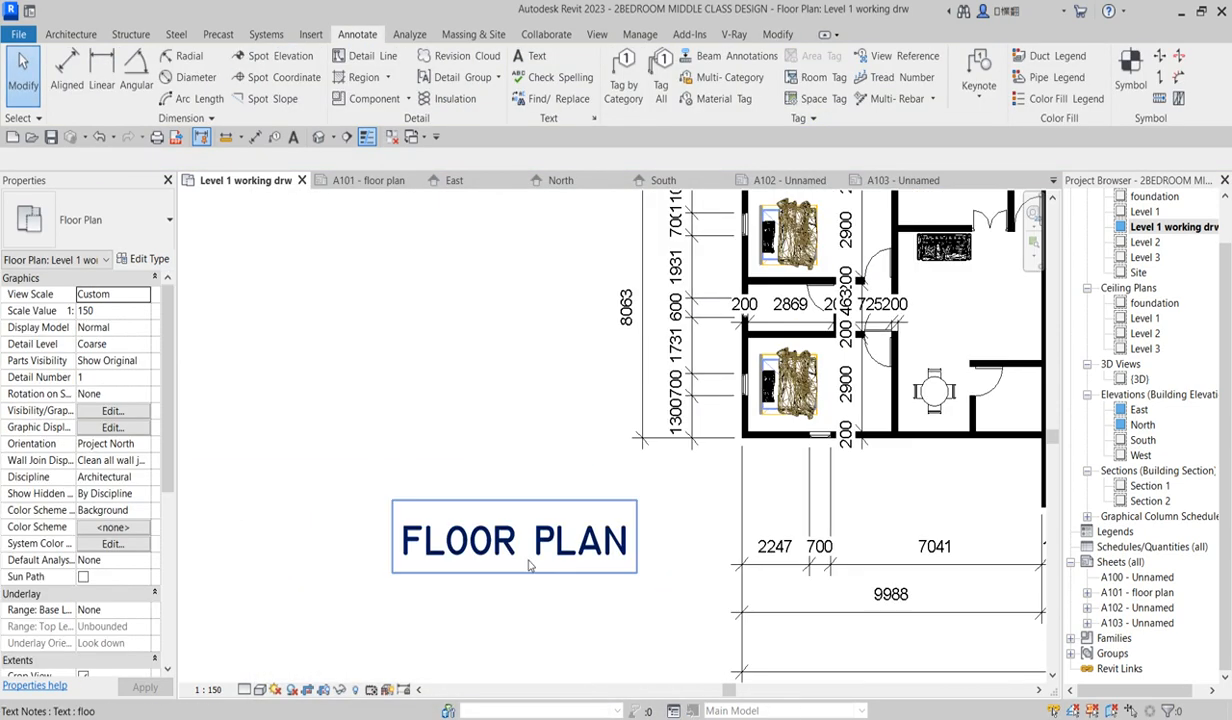
click(520, 548)
mouse_move(392, 501)
mouse_down()
mouse_move(311, 498)
mouse_move(457, 488)
mouse_up()
click(412, 607)
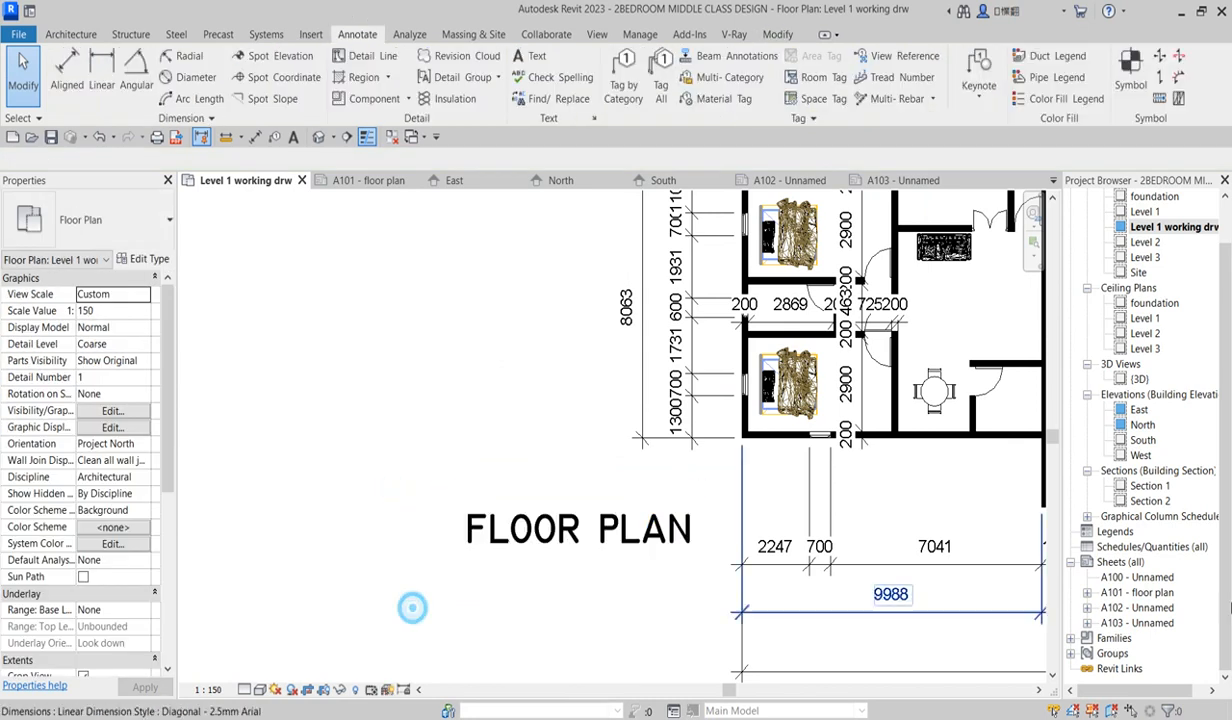
- Open sheet A101 - floor plan and examine the FLOOR PLAN title, the room labels and the overall sheet layout
double_click(1135, 593)
scroll(484, 476, down, 2)
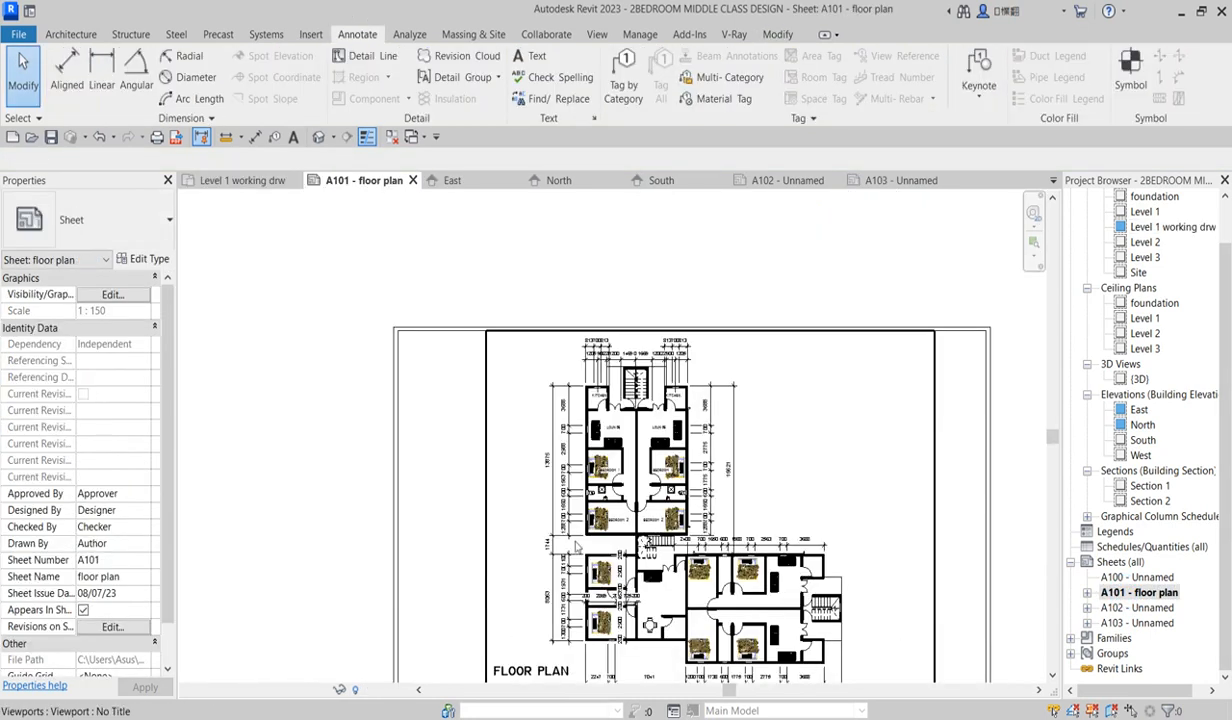
scroll(484, 476, down, 1)
scroll(510, 605, up, 2)
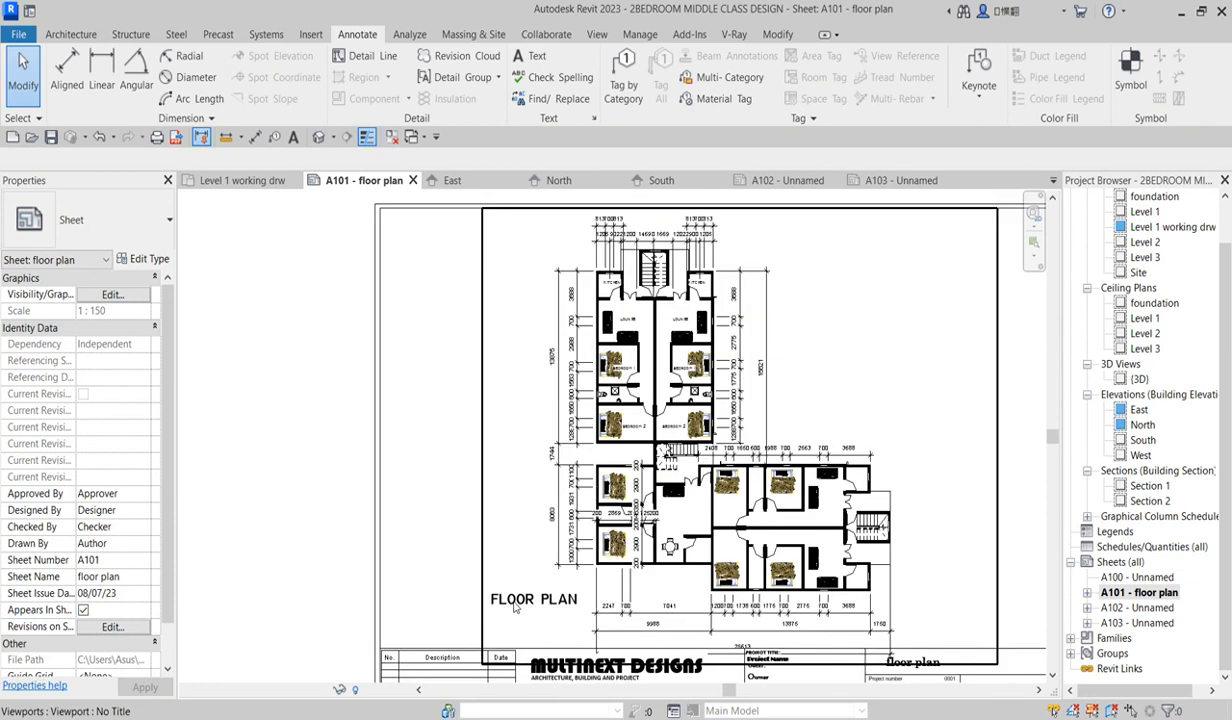
scroll(688, 498, down, 1)
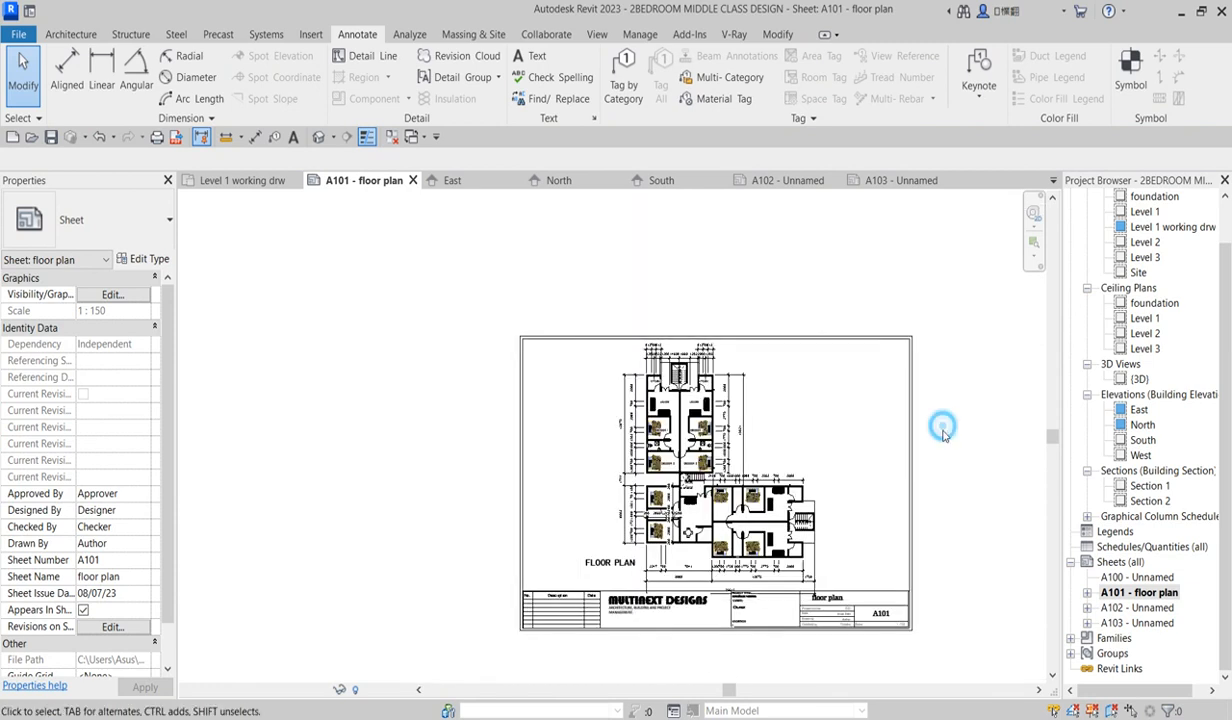
scroll(568, 373, up, 3)
scroll(568, 373, up, 3)
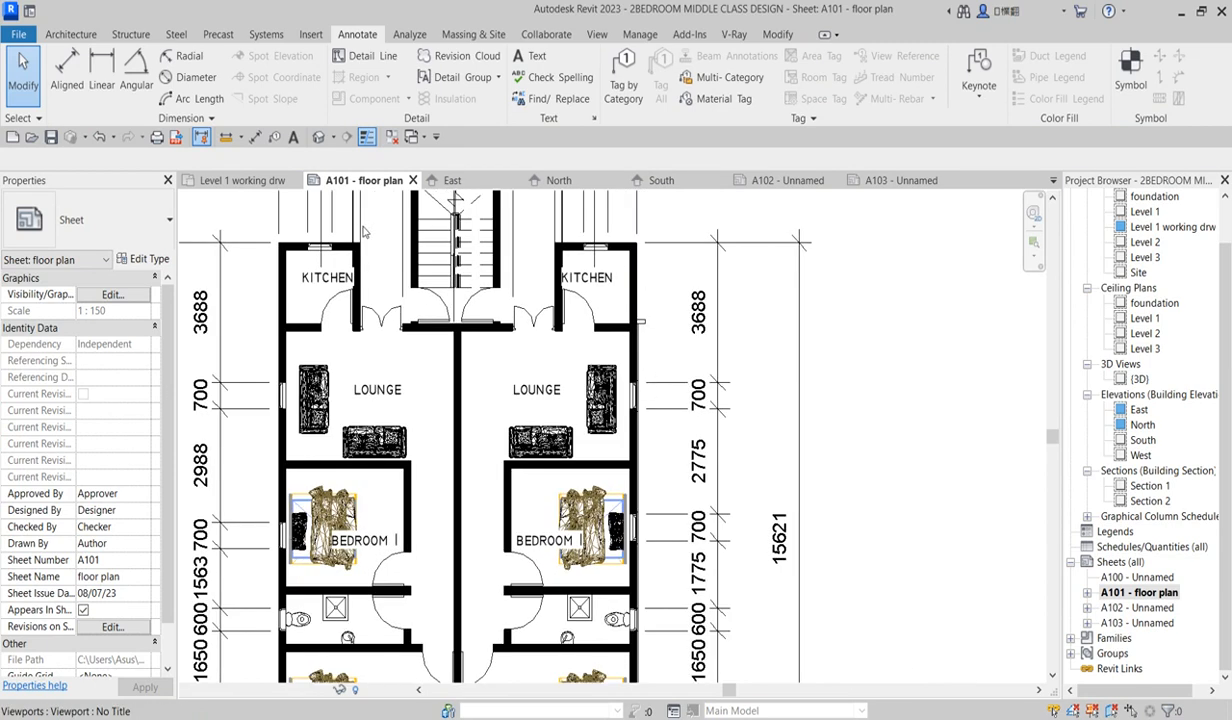
scroll(565, 277, down, 2)
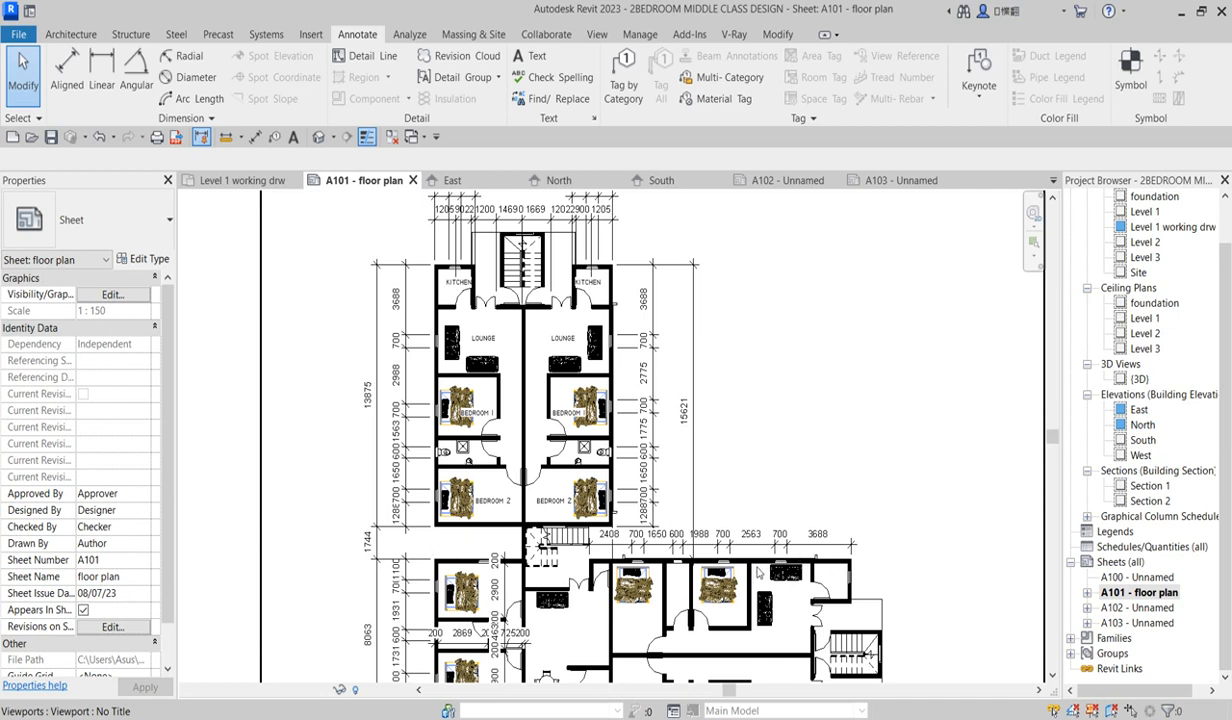
scroll(758, 572, down, 5)
click(779, 408)
click(1000, 414)
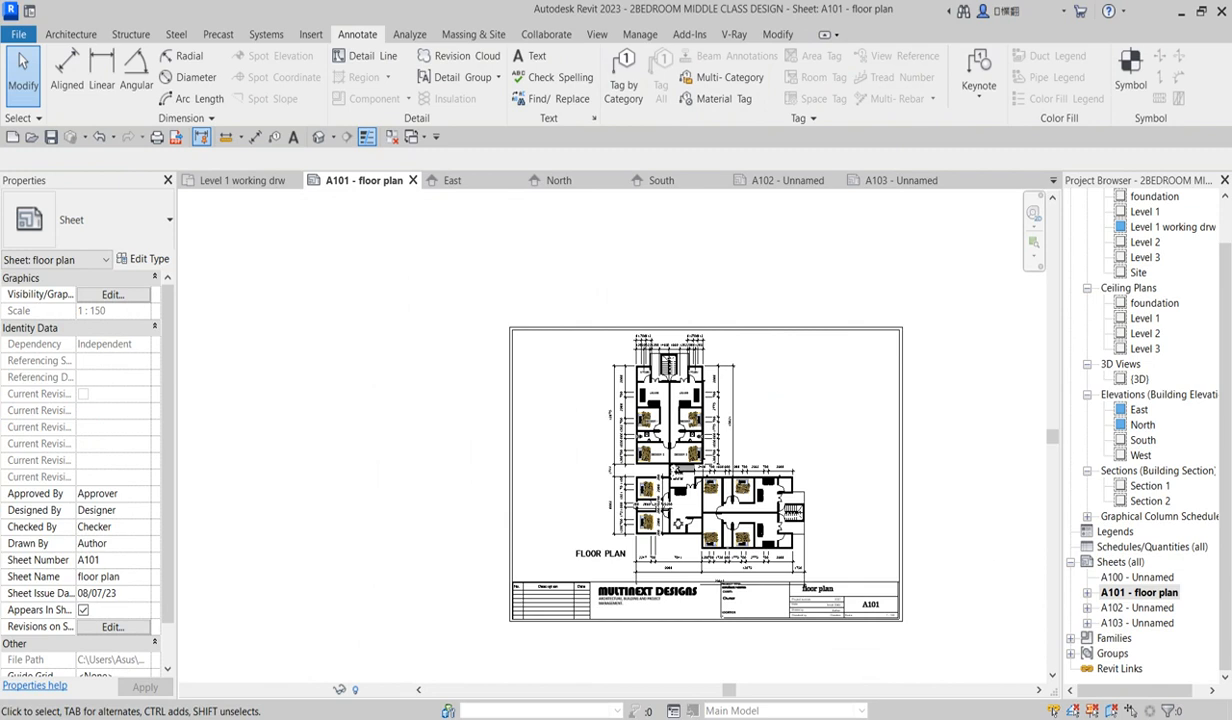